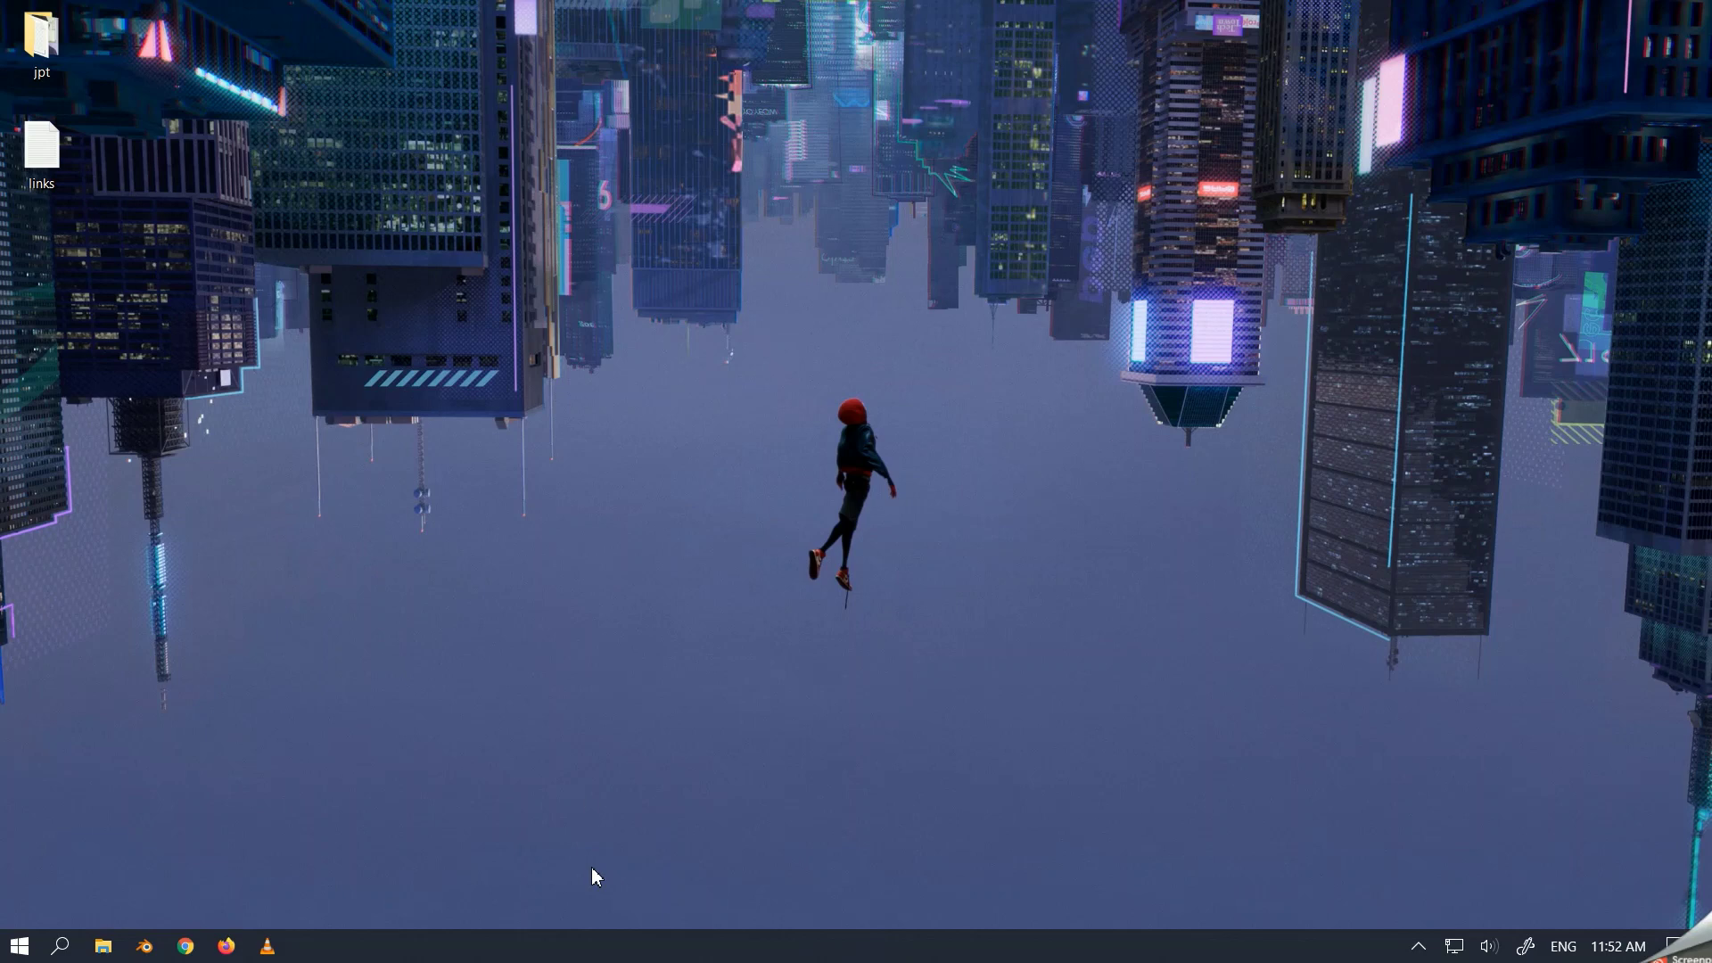
# Create a new text document on the desktop named todo
pyautogui.rightClick(553, 598)
pyautogui.moveTo(358, 829)
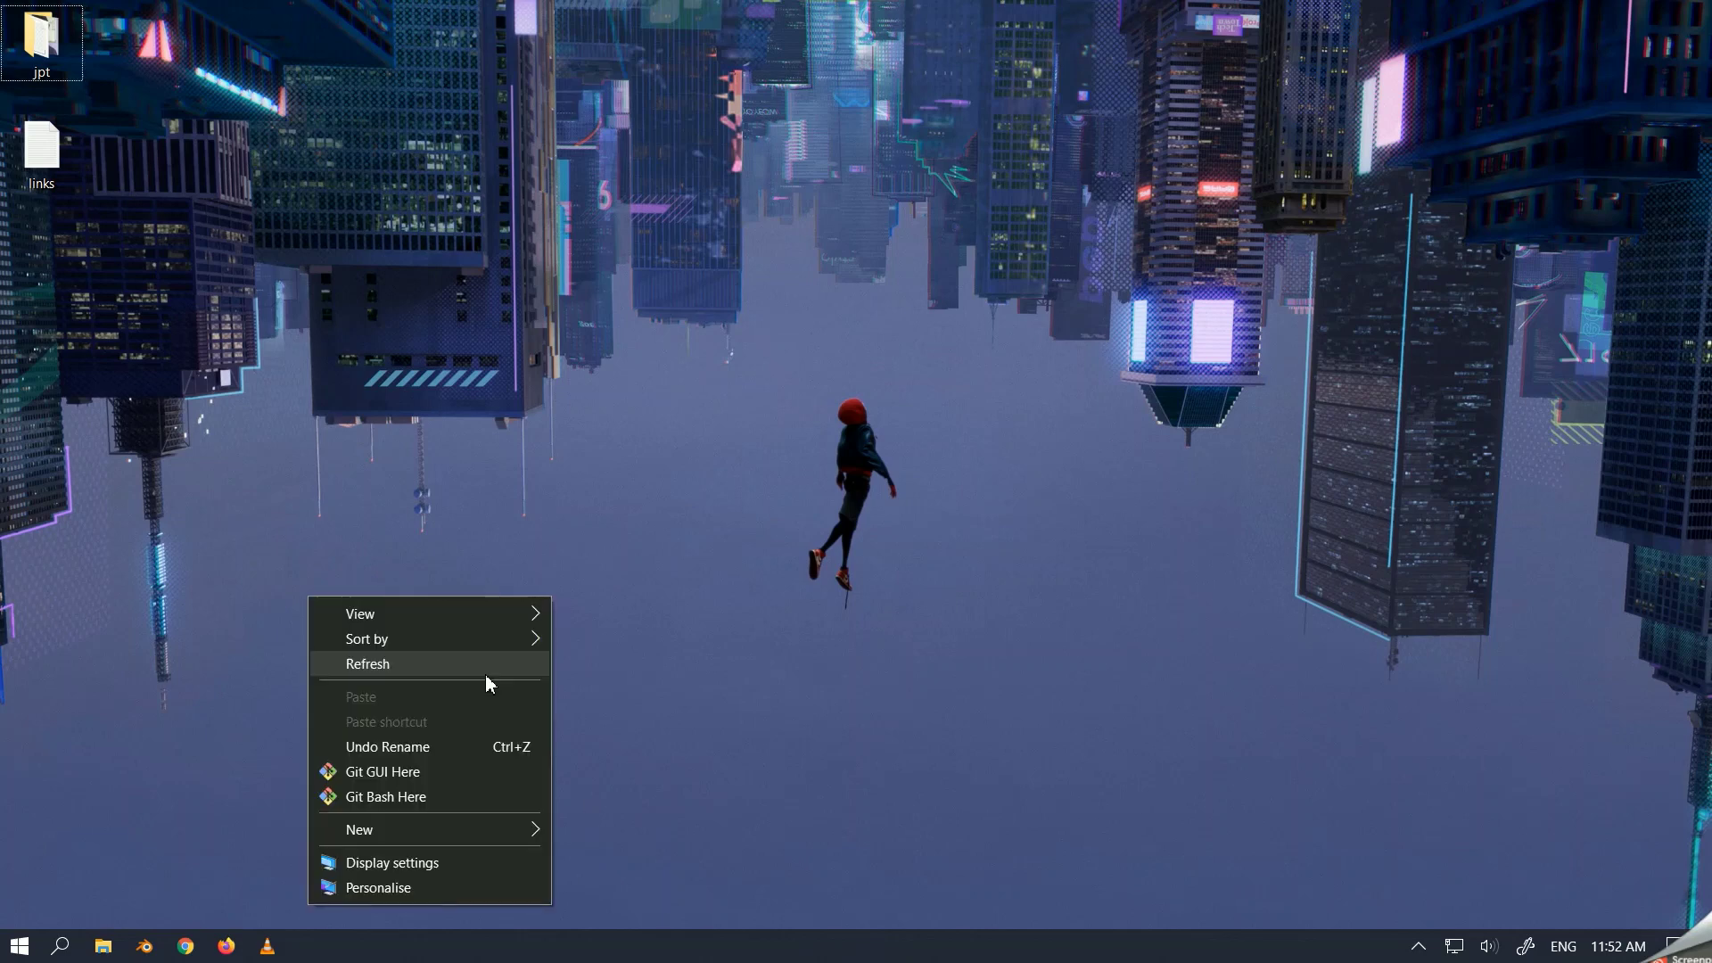
pyautogui.click(605, 778)
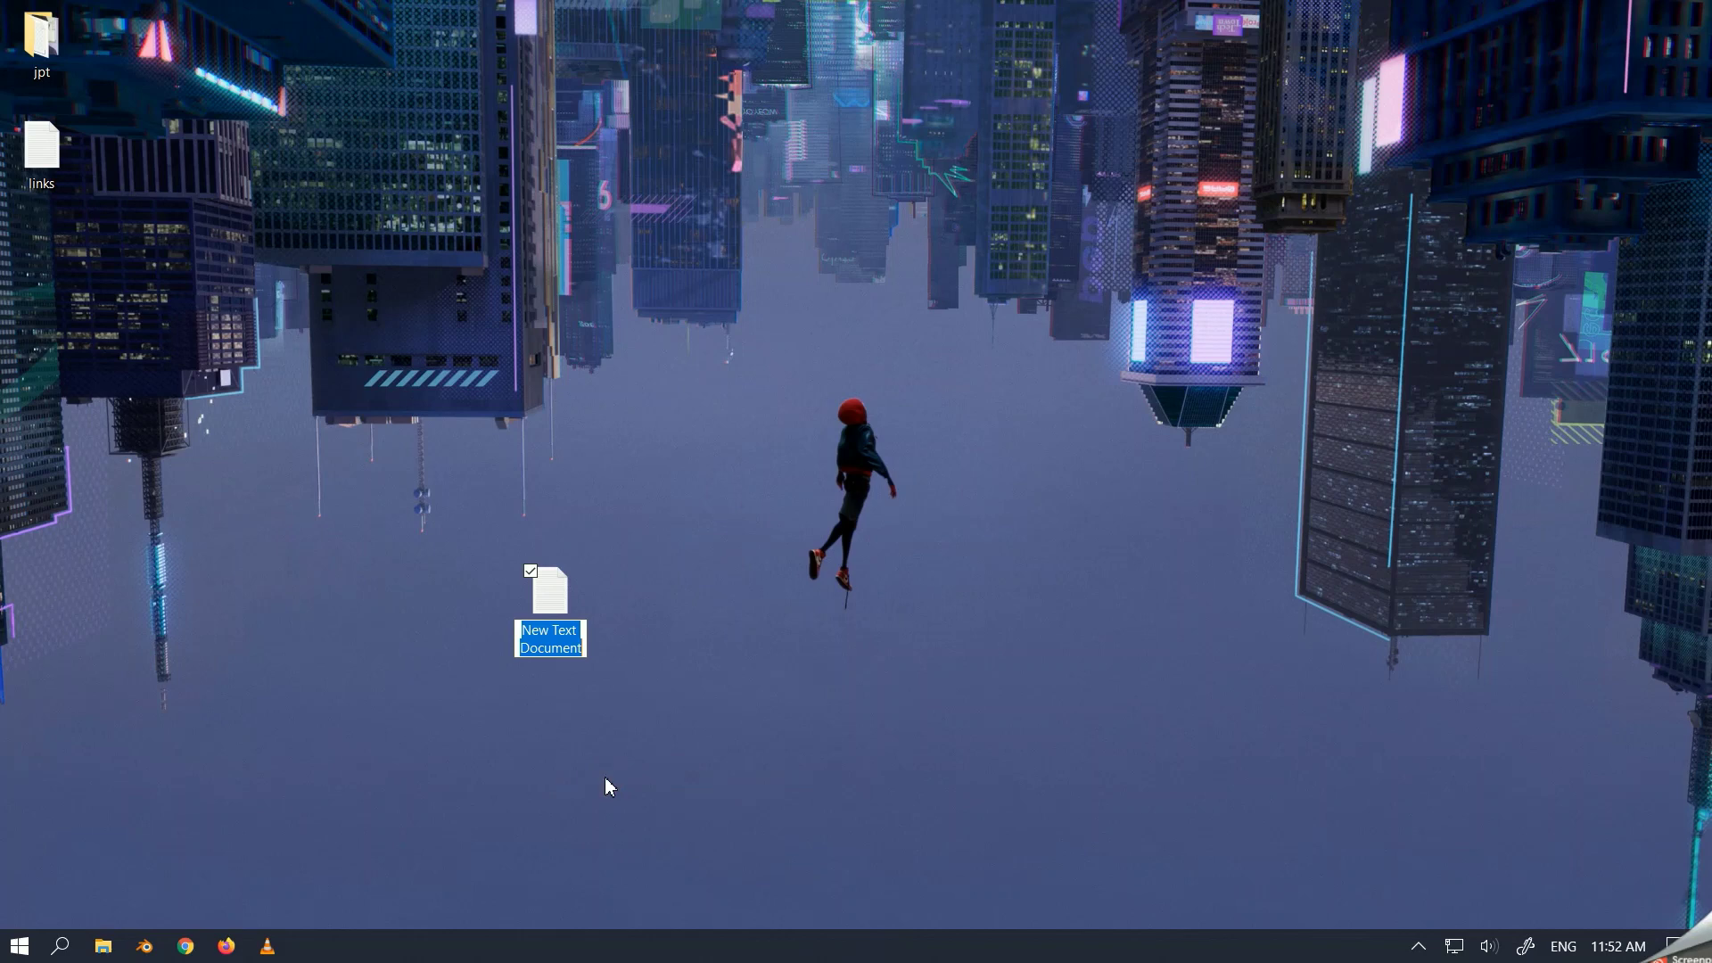
pyautogui.write('todo')
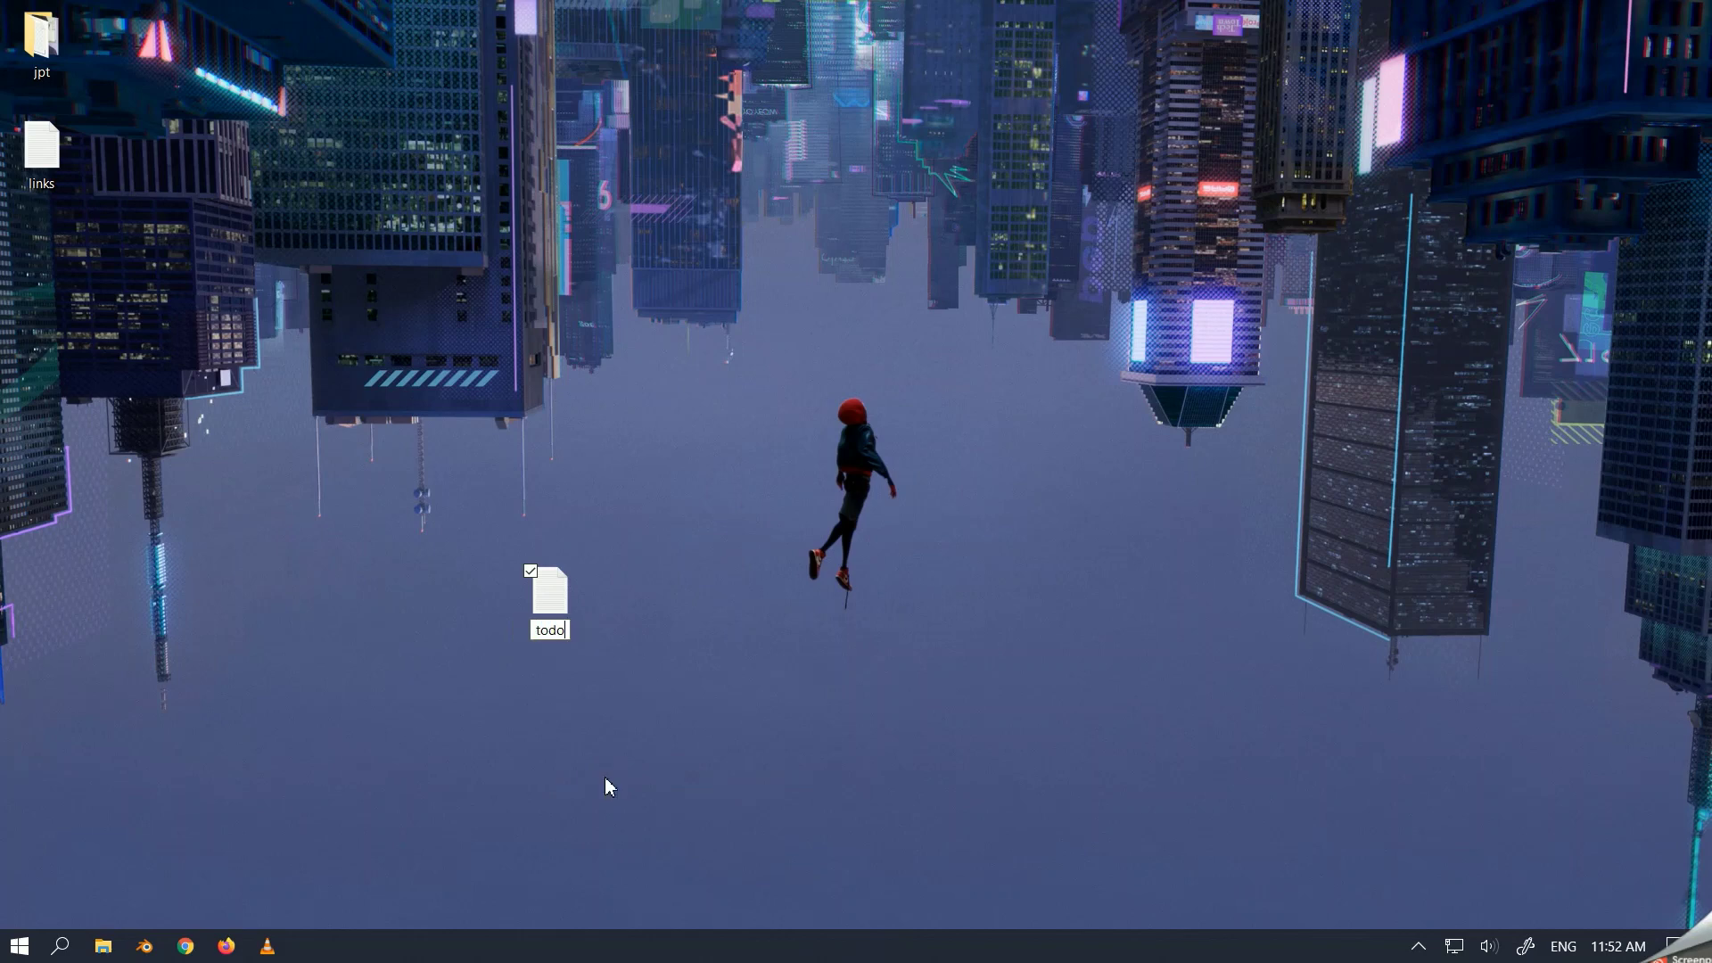
pyautogui.press('Return')
pyautogui.press('Return')
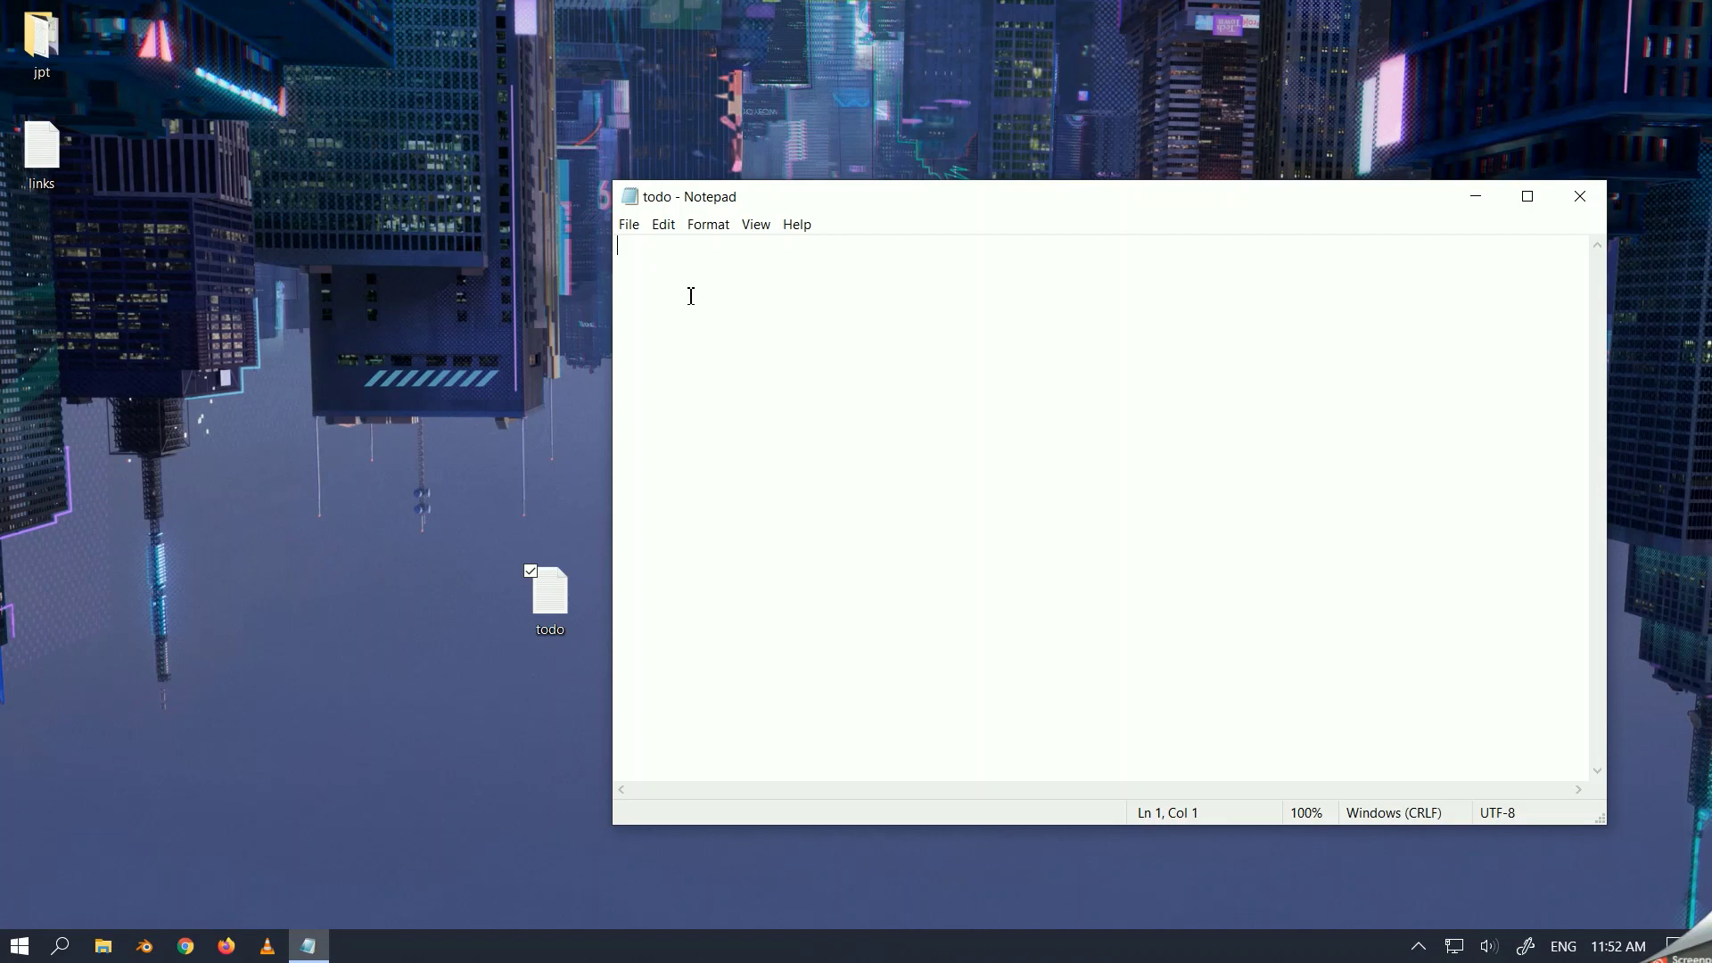
# Write "What is Ms word?" and "How can we benefit from it?" on separate lines
pyautogui.write('What is ')
pyautogui.write('Ms wor')
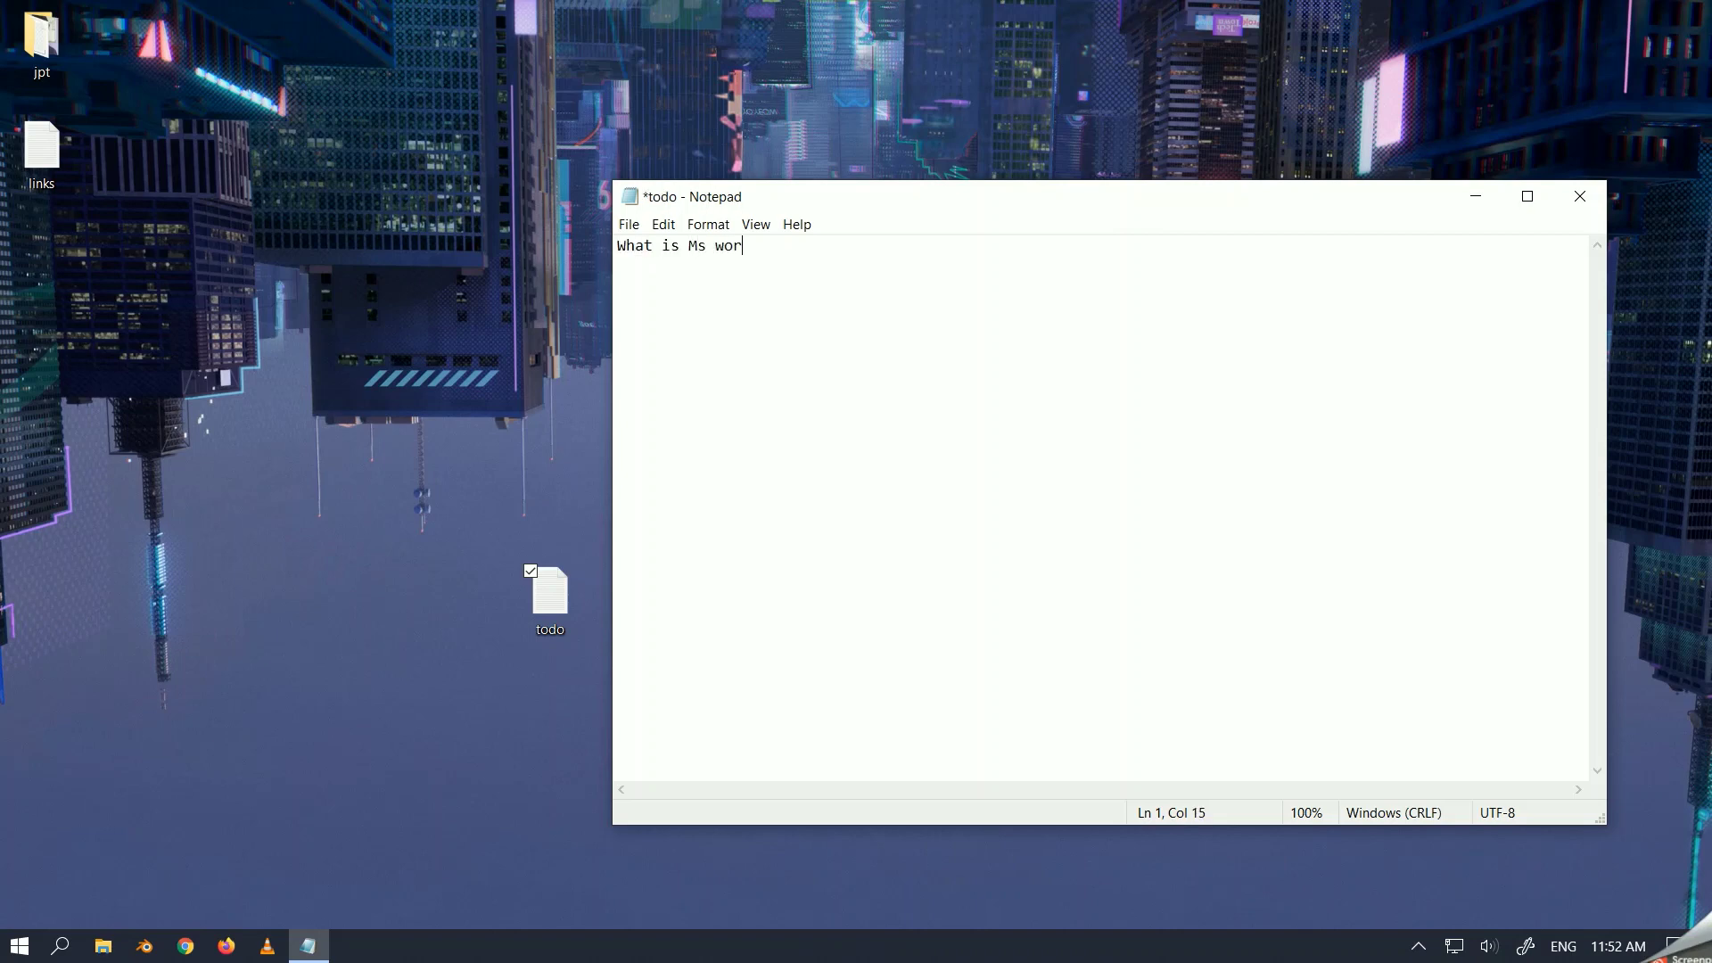
pyautogui.write('d?')
pyautogui.press('Return')
pyautogui.write('W')
pyautogui.press('BackSpace')
pyautogui.write('How ')
pyautogui.write('can ')
pyautogui.write('we benefi')
pyautogui.write('t from it')
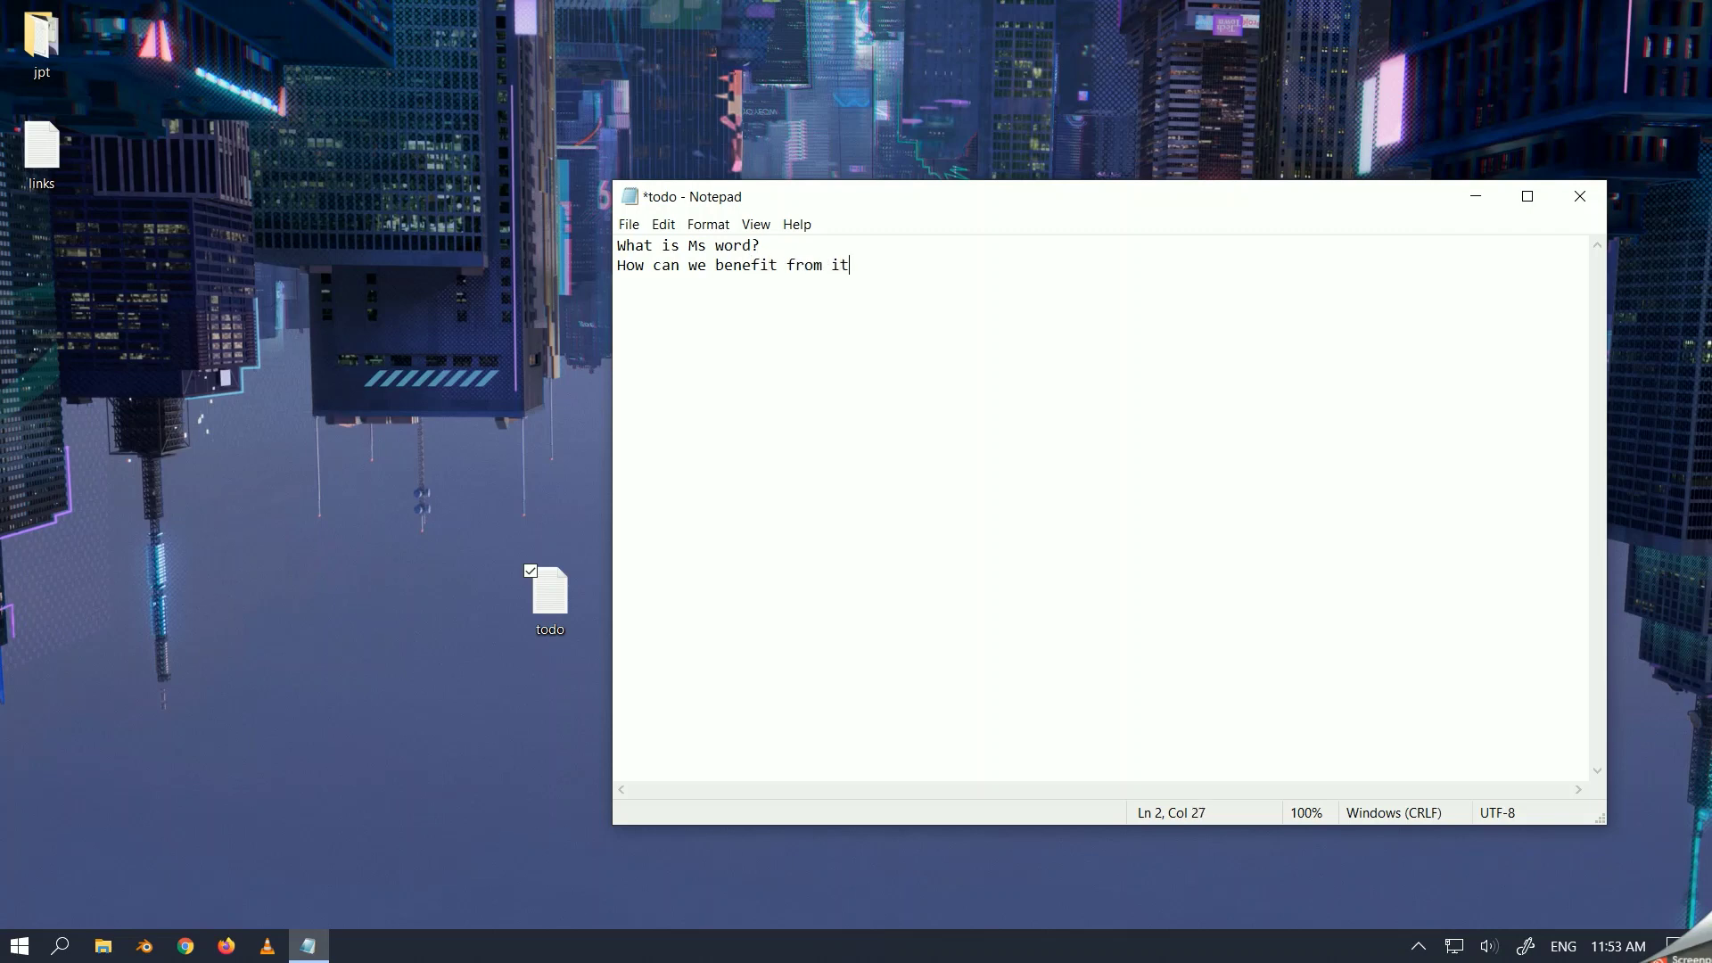
pyautogui.write('?')
pyautogui.press('Return')
# Save the notes, then add the lines "intro to Ms word" and "Ms word operation for any document."
pyautogui.hotkey('ctrl', 's')
pyautogui.press('Return')
pyautogui.write('intro ')
pyautogui.write('to ')
pyautogui.write('Ms')
pyautogui.write(' word')
pyautogui.write('Ms ')
pyautogui.write('word ')
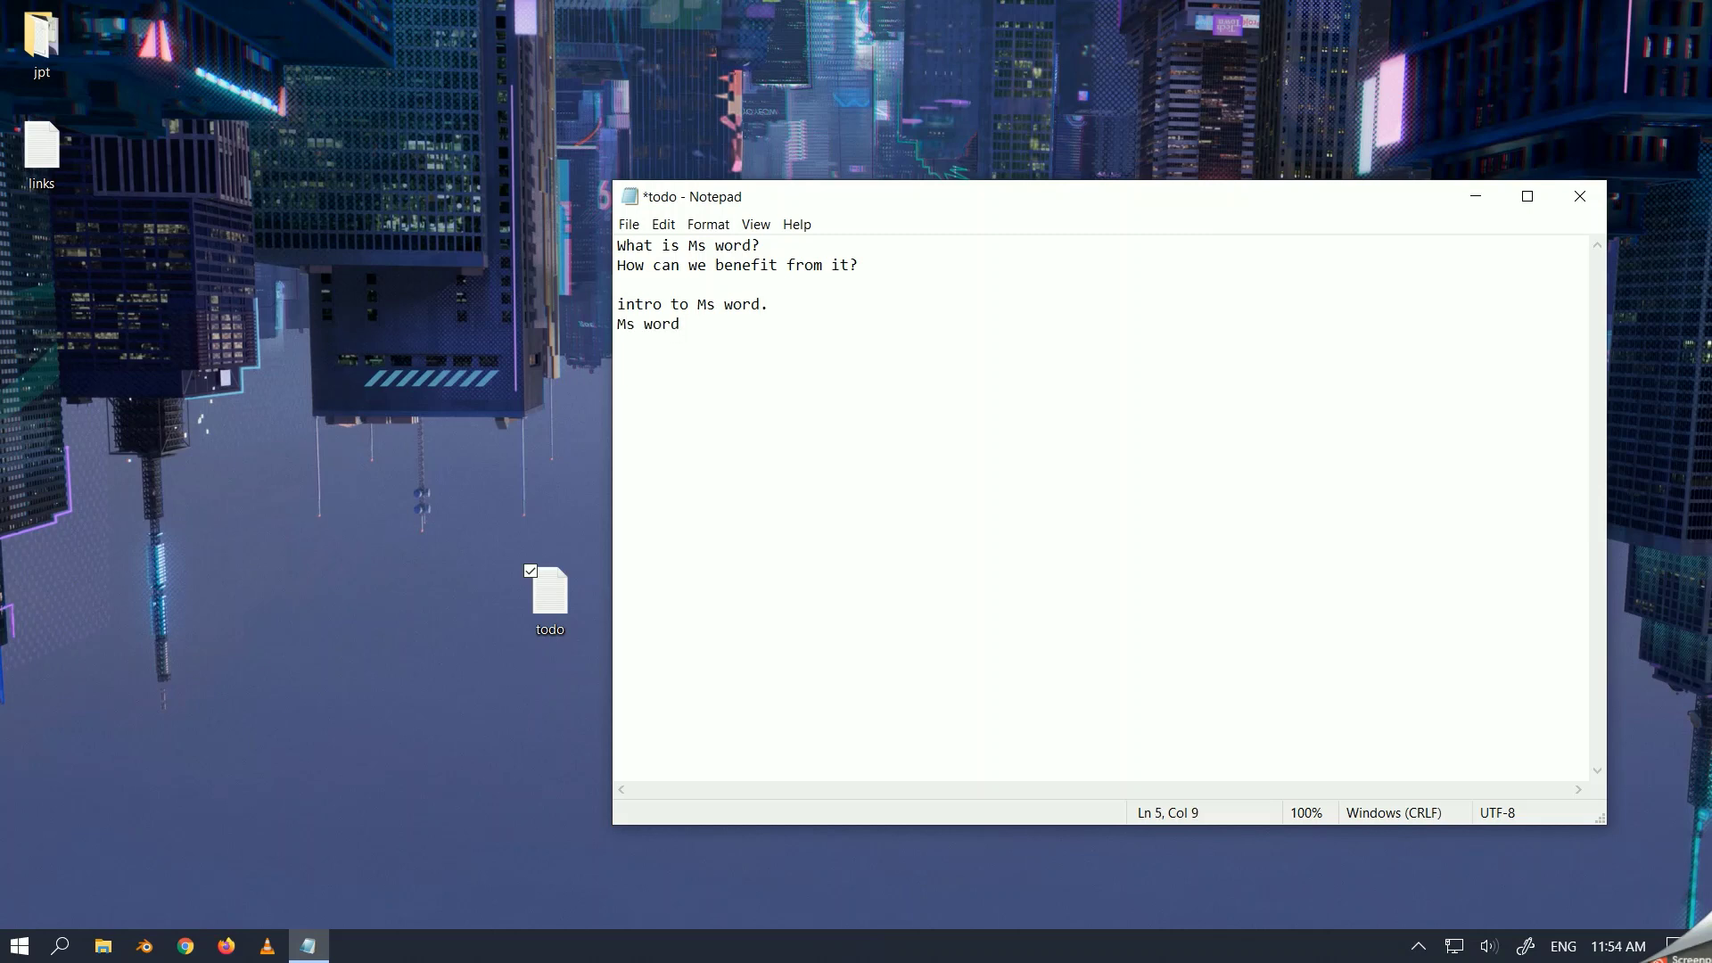
pyautogui.write('operatio')
pyautogui.write('n for ')
pyautogui.write('any do')
pyautogui.write('cument')
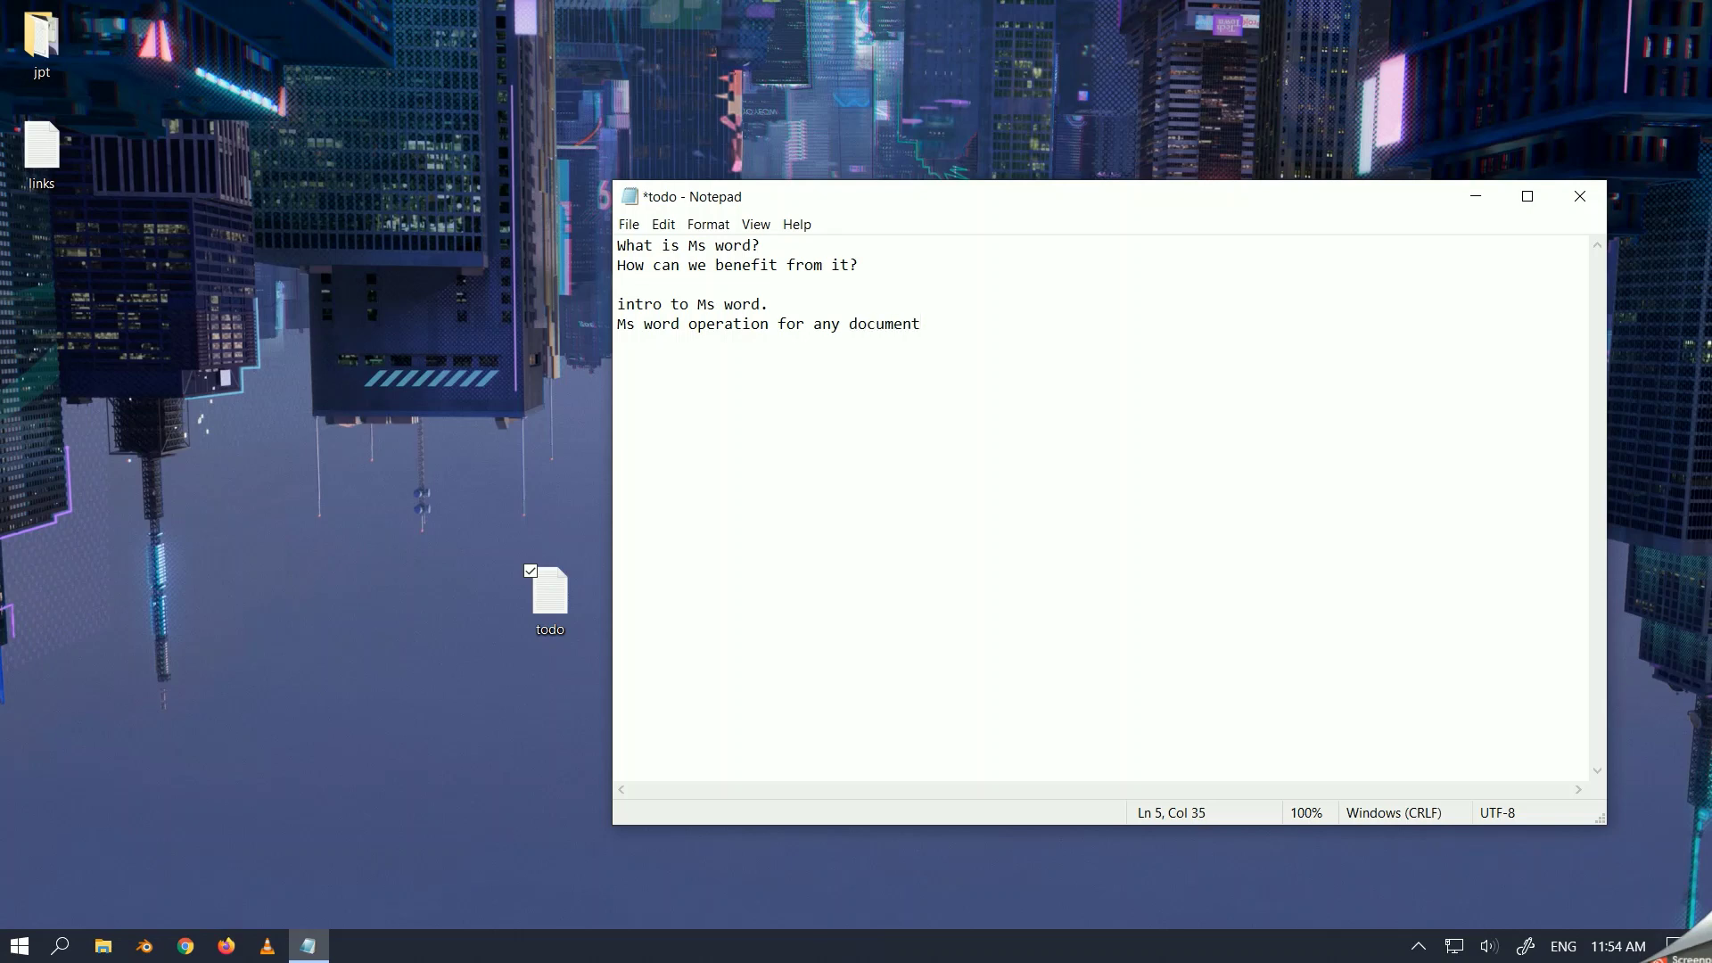
pyautogui.write('.')
# Add outline items "document format", "layout editing" and "saving and printing document" on separate lines
pyautogui.press('Return')
pyautogui.write('sa')
pyautogui.press('BackSpace')
pyautogui.press('BackSpace')
pyautogui.write('docu')
pyautogui.write('ment forma')
pyautogui.write('t')
pyautogui.press('Return')
pyautogui.write('la')
pyautogui.write('yout ')
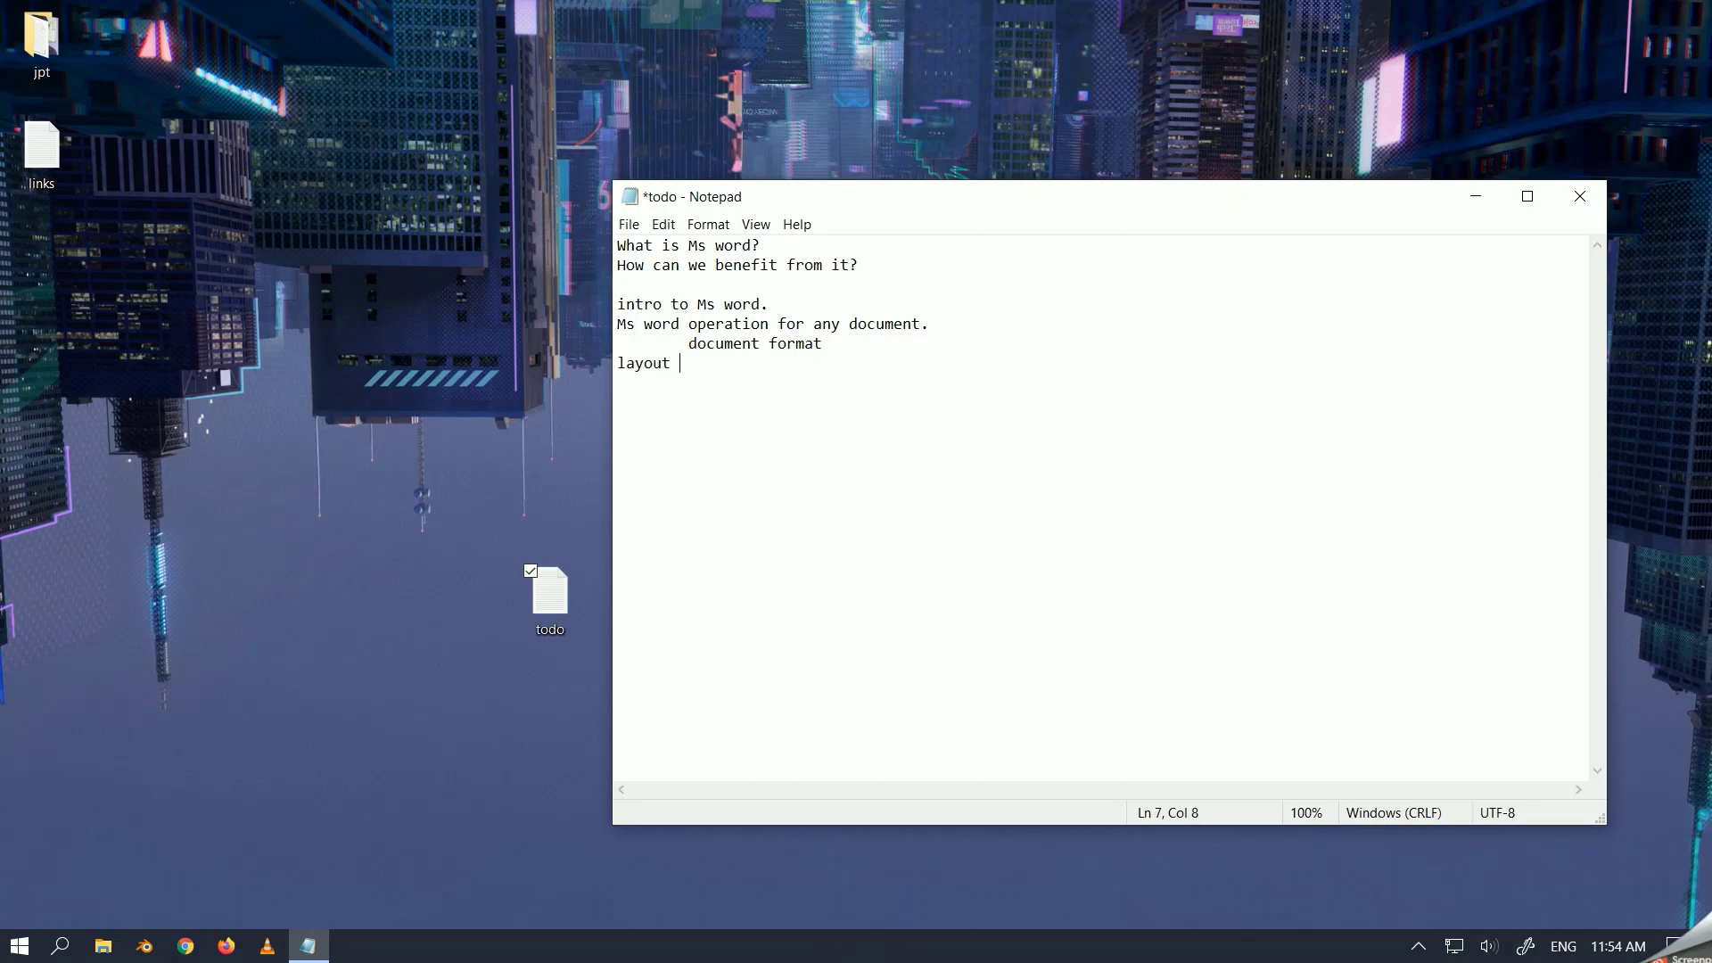
pyautogui.write('editing')
pyautogui.press('Return')
pyautogui.write('sav')
pyautogui.write('ing and p')
pyautogui.write('rinting ')
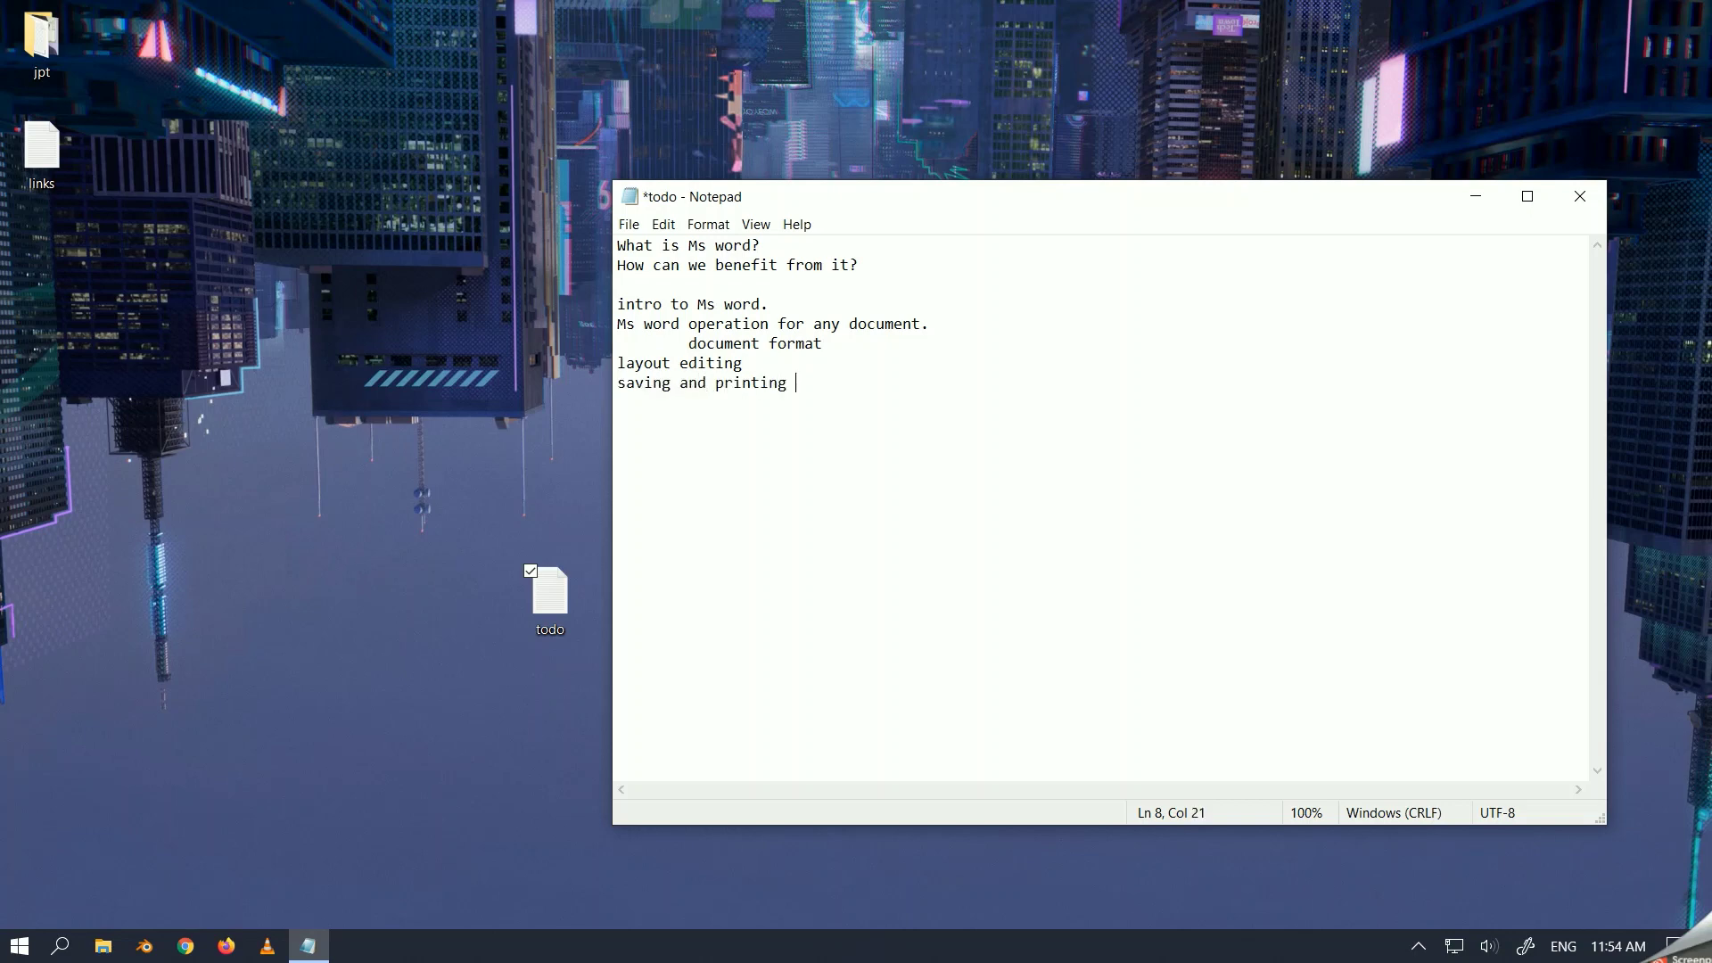
pyautogui.write('document')
pyautogui.press('BackSpace')
pyautogui.press('Up')
pyautogui.click(896, 377)
pyautogui.press('Return')
pyautogui.click(587, 420)
pyautogui.click(613, 498)
pyautogui.click(685, 474)
pyautogui.press('Return')
pyautogui.click(550, 595)
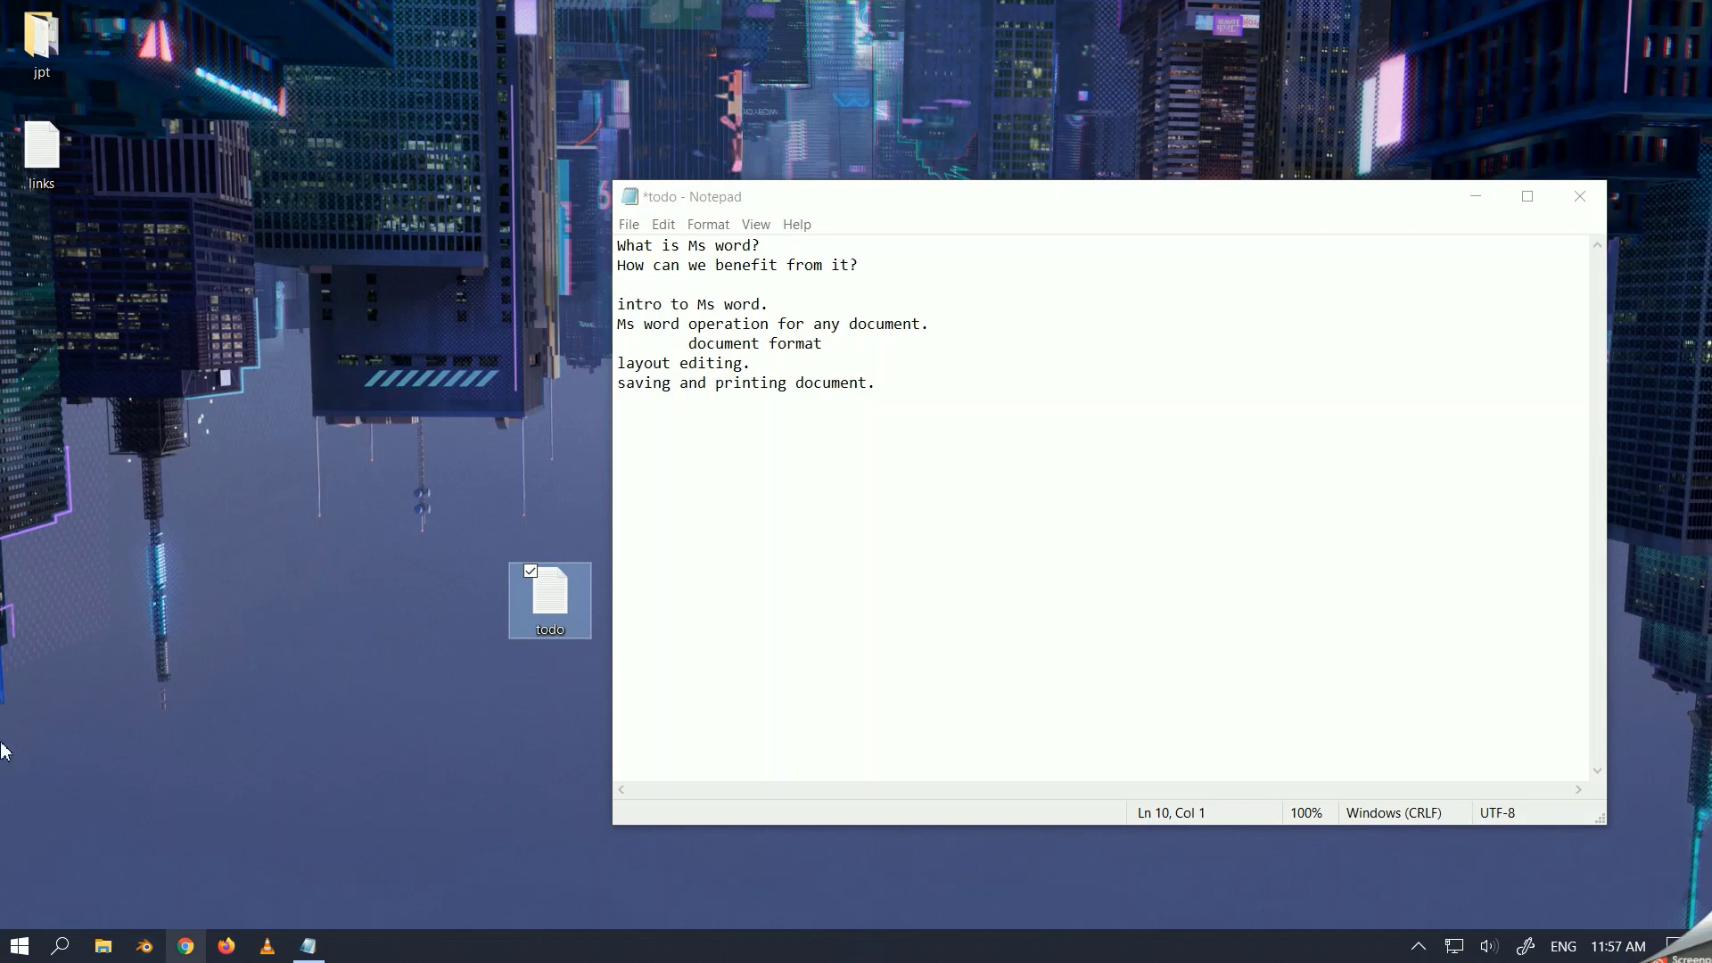
# Search the Start menu for "ms" and launch Word 2016
pyautogui.click(16, 947)
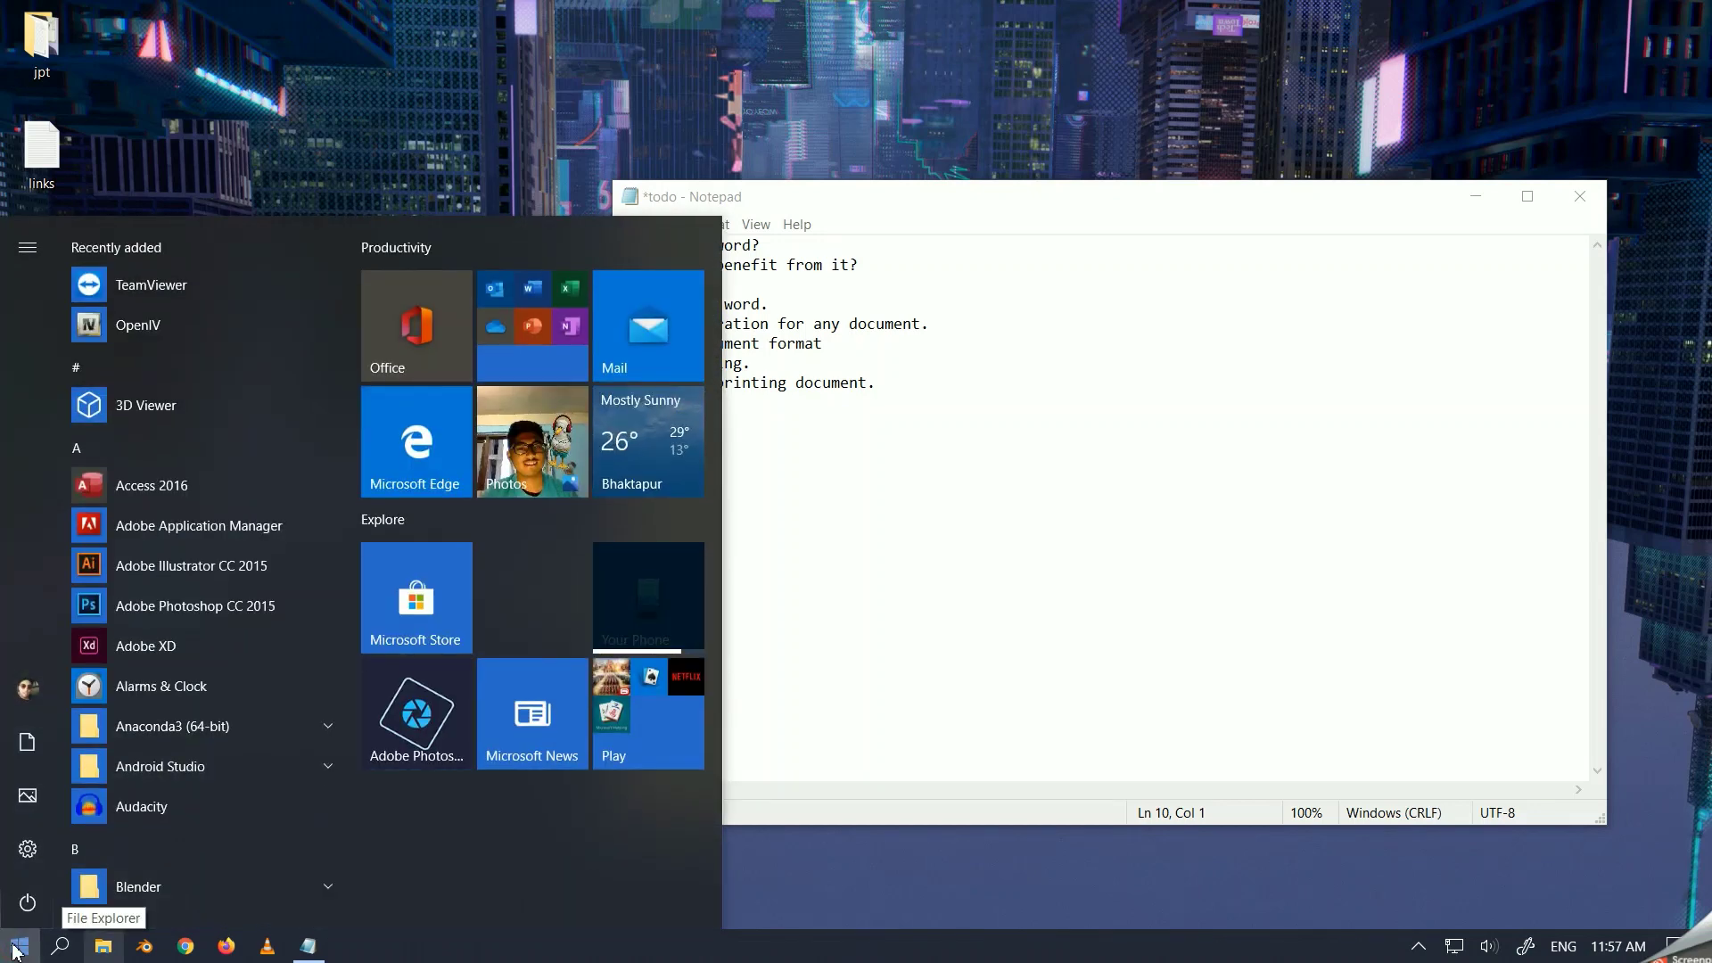
pyautogui.write('ms')
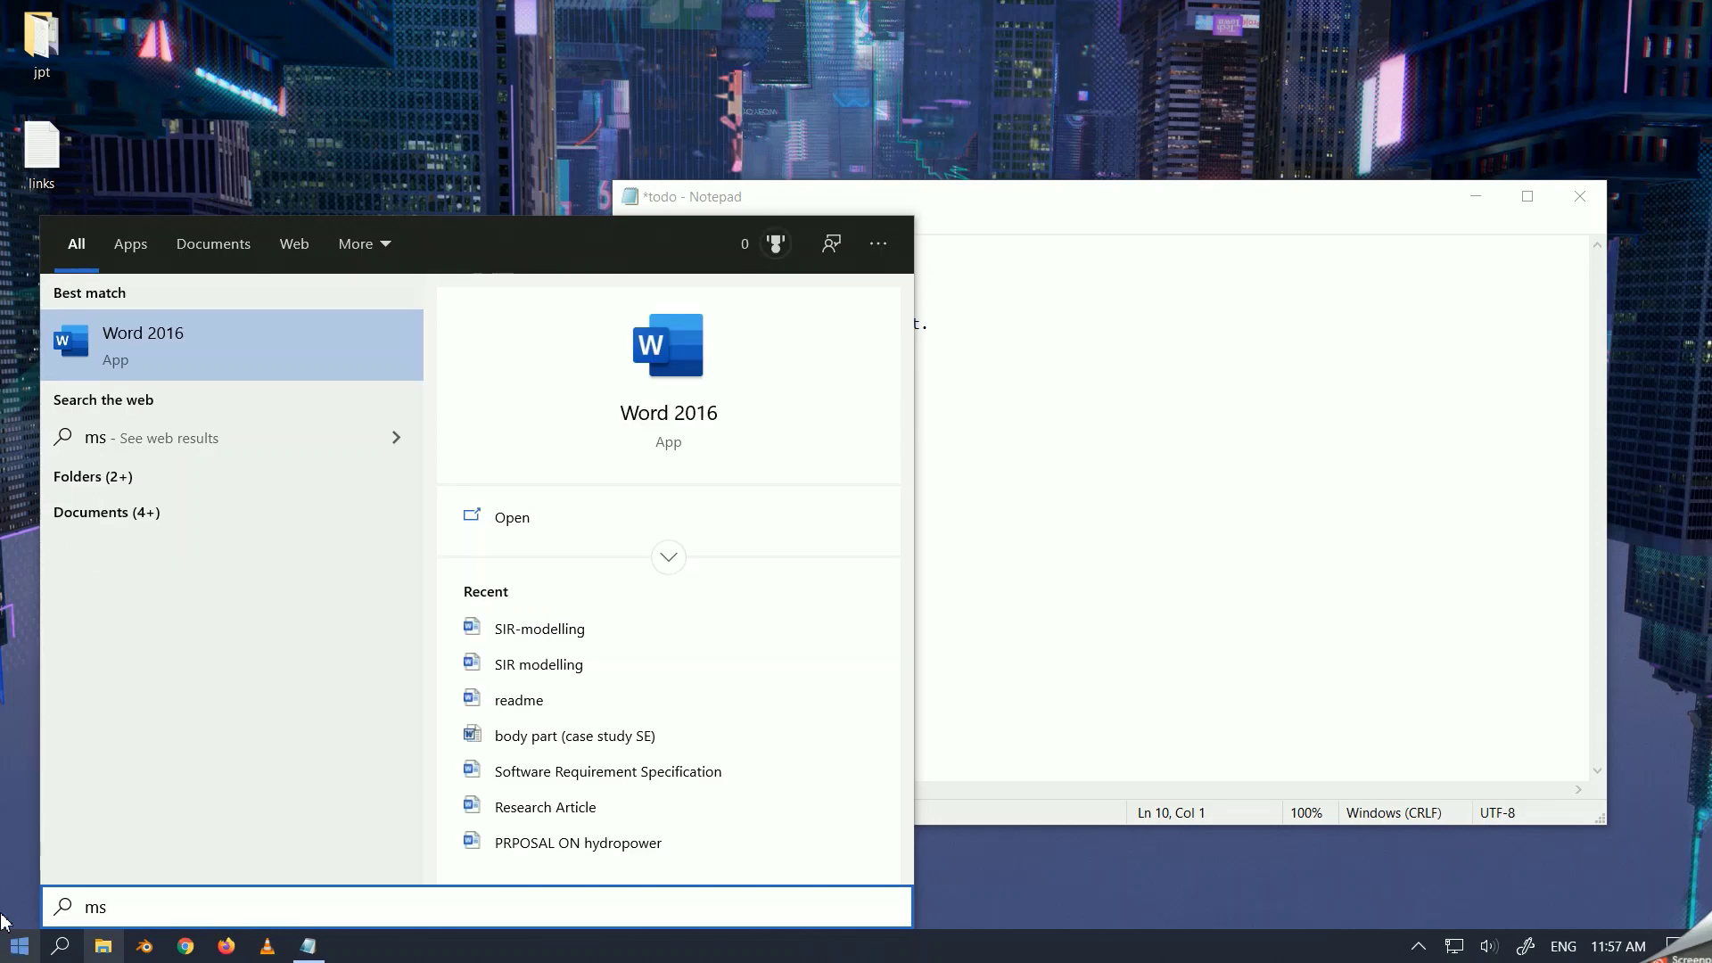
pyautogui.click(265, 361)
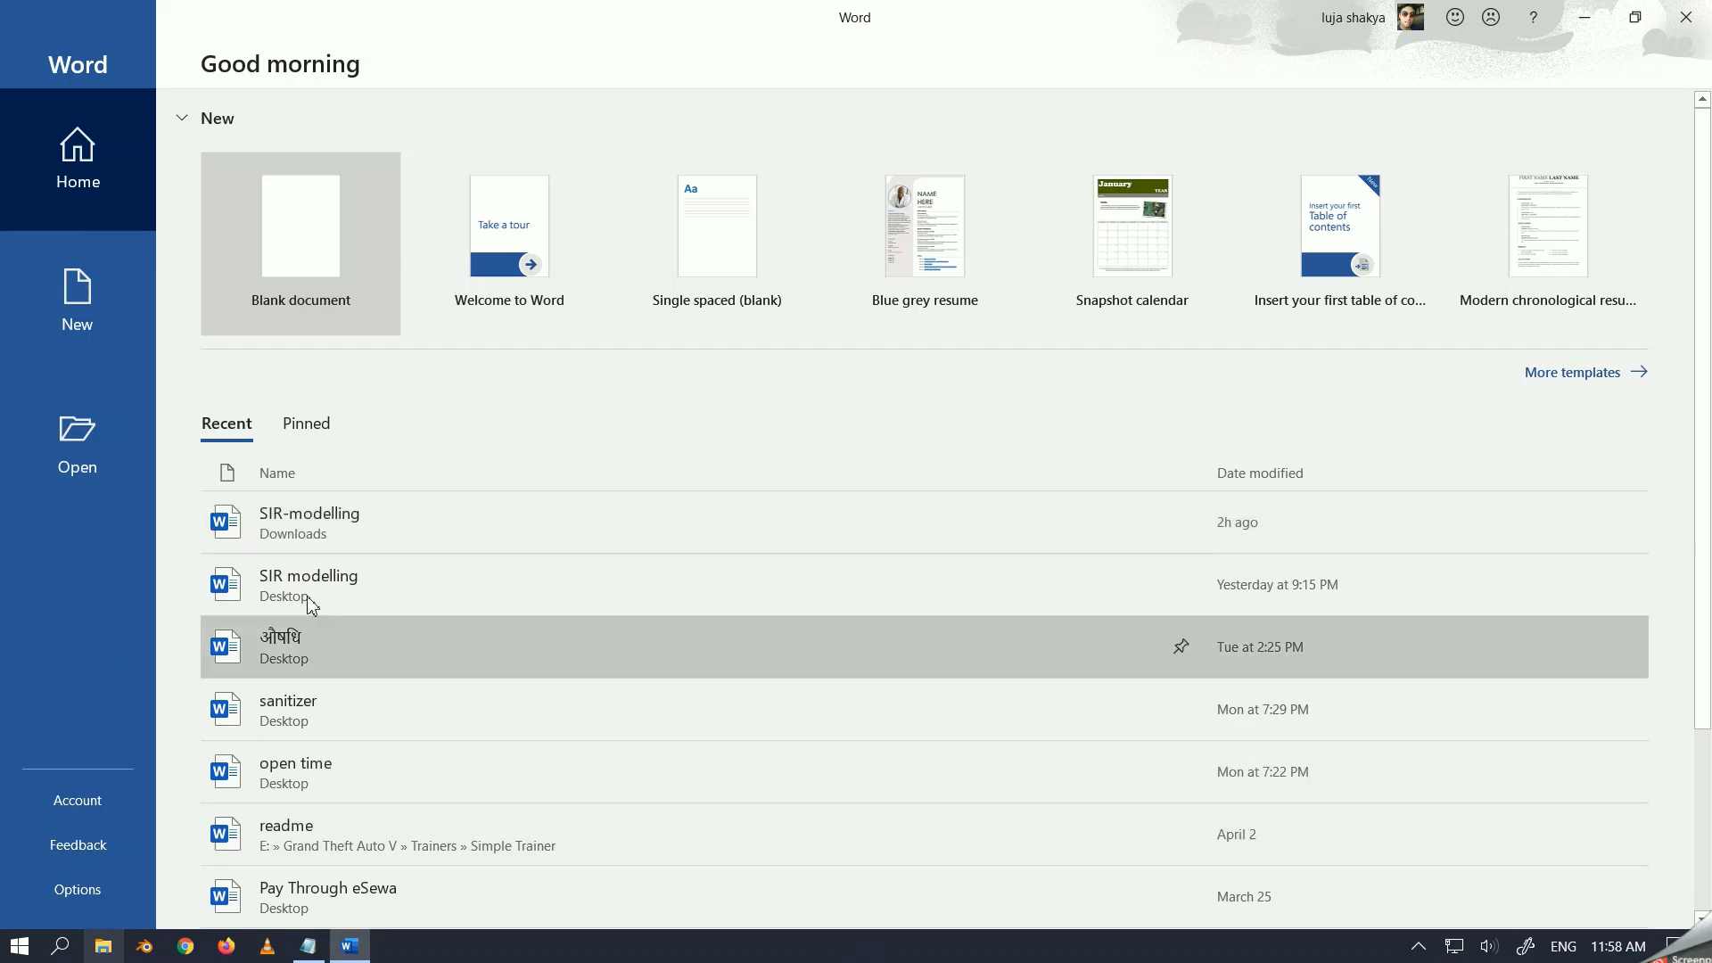
# Show the empty Pinned files list on Word's Home screen
pyautogui.click(307, 426)
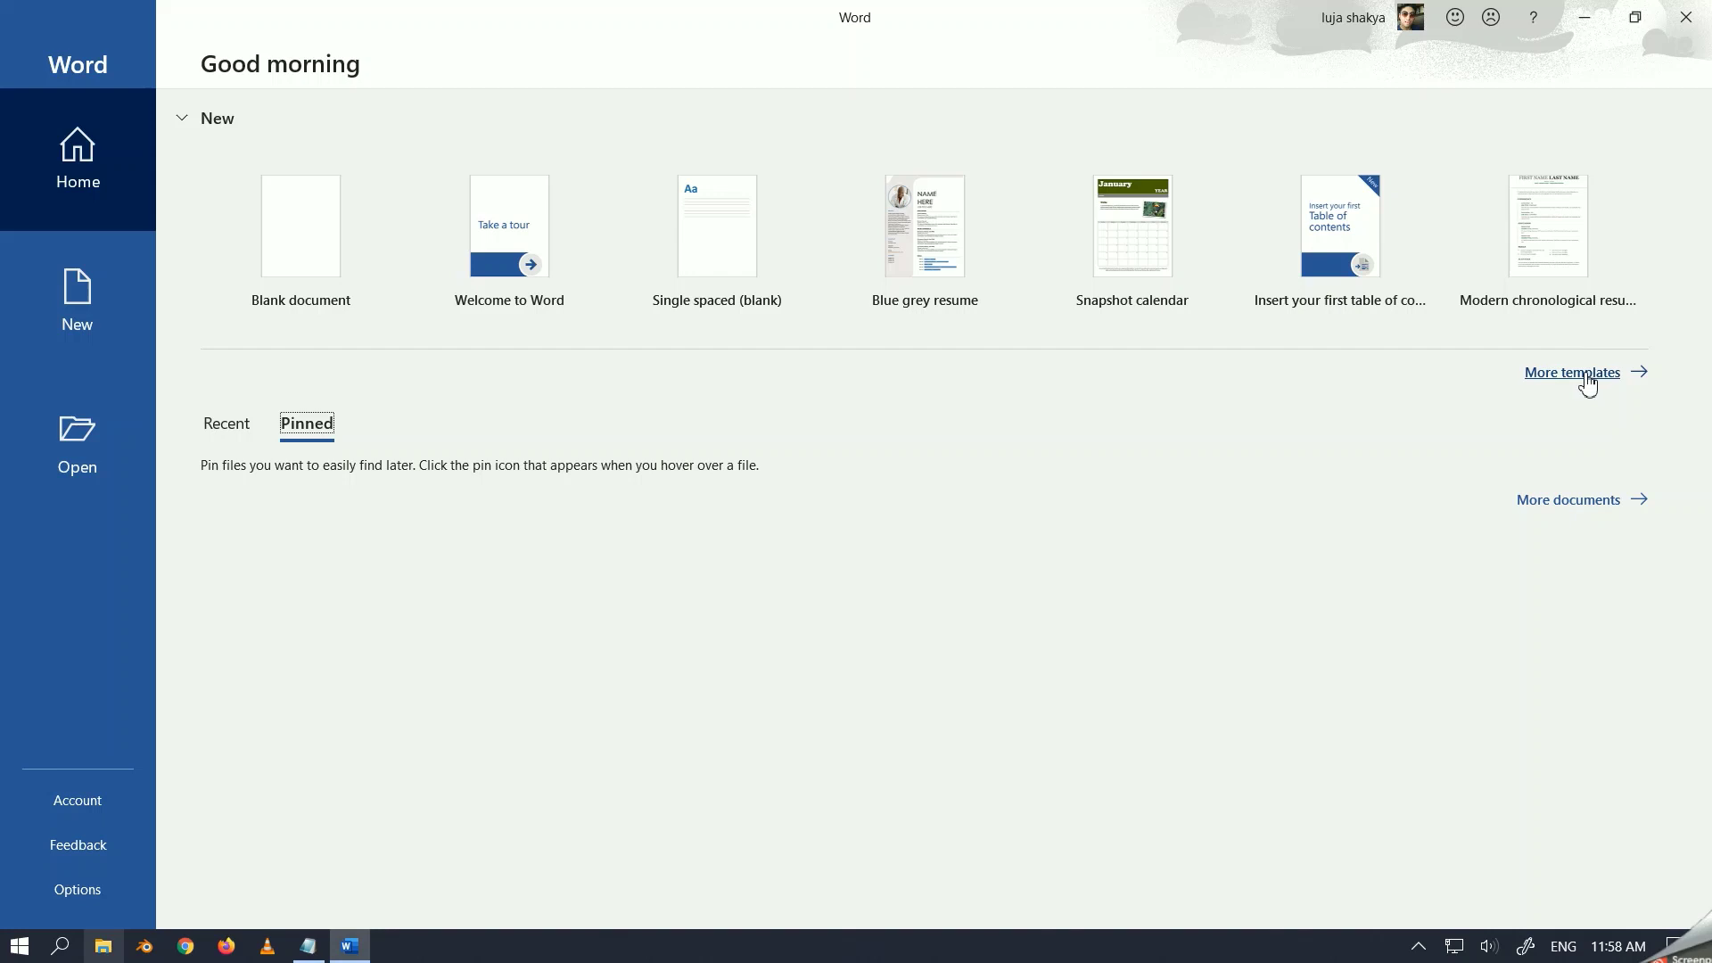
# Browse the New page's template gallery down to the bottom and back to the top
pyautogui.click(1587, 373)
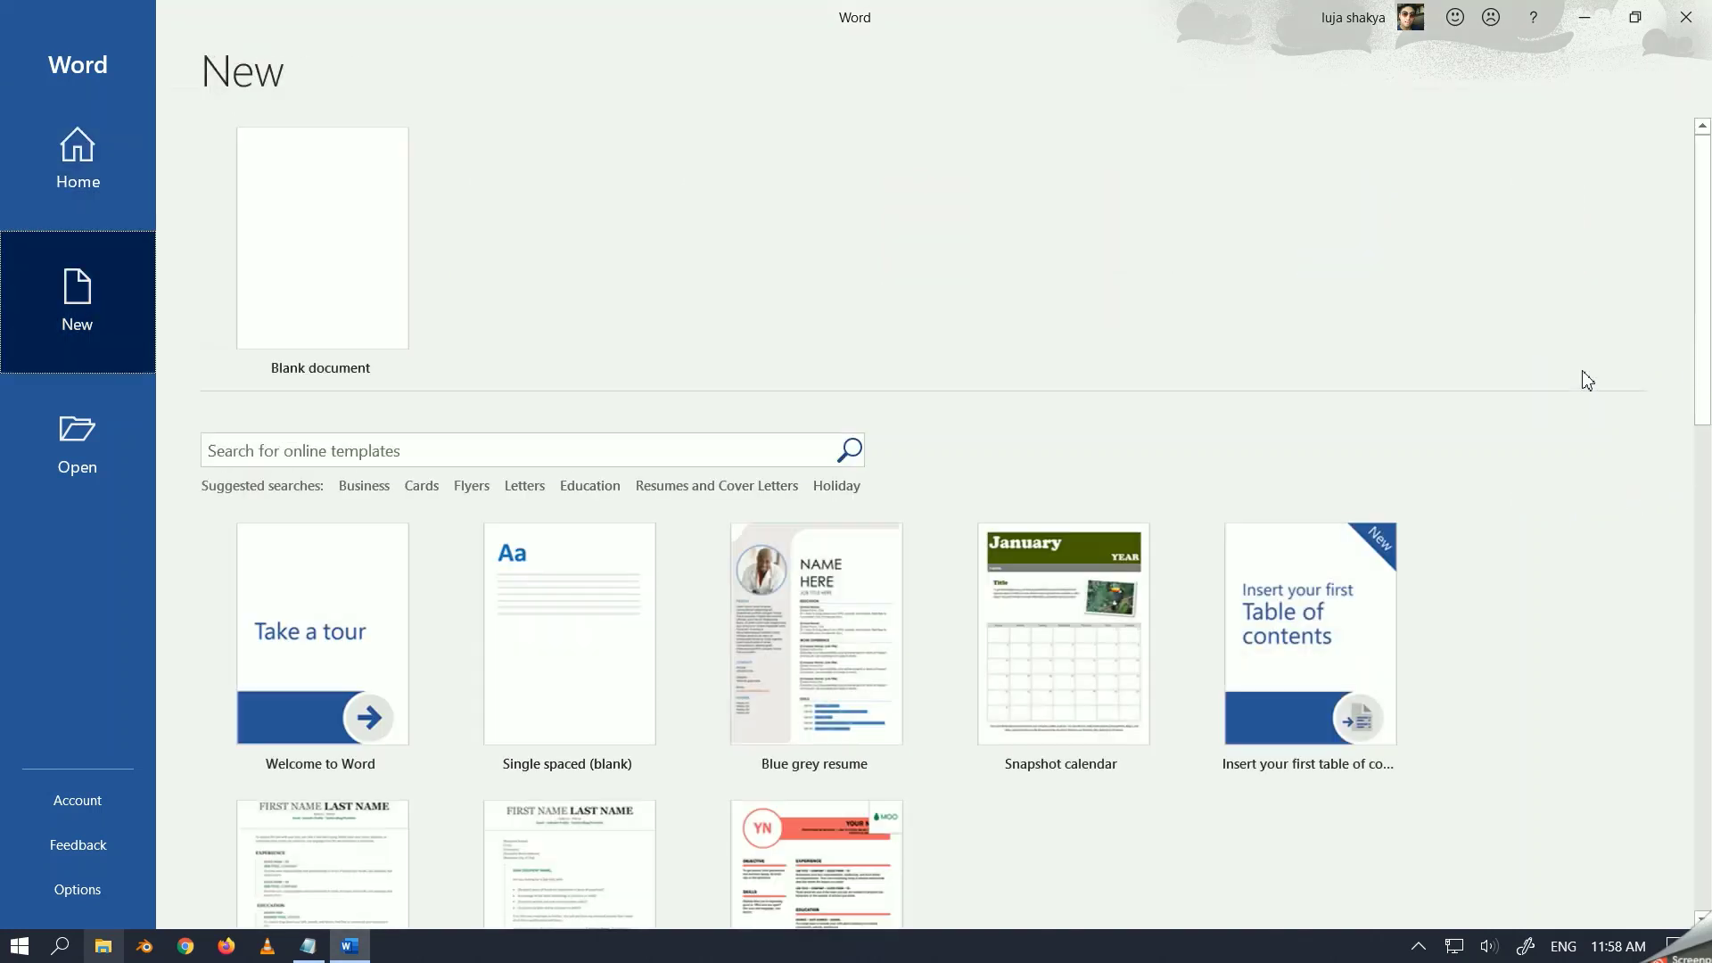
pyautogui.scroll(-3, 1011, 401)
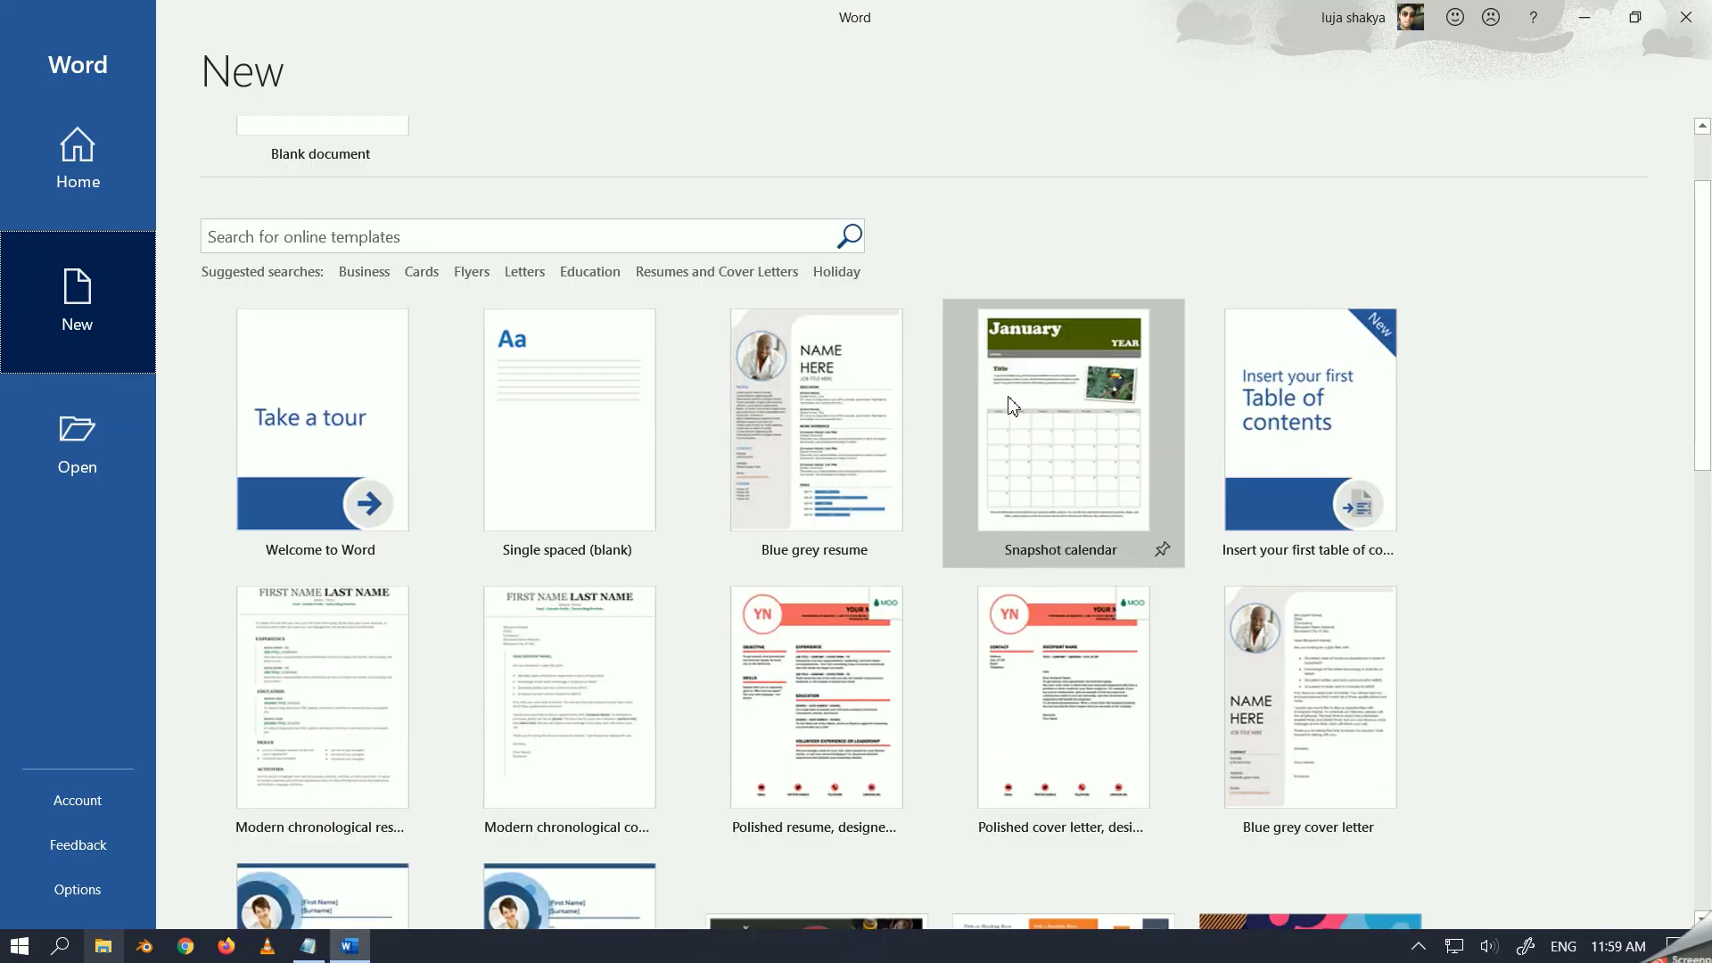
pyautogui.scroll(-2, 504, 179)
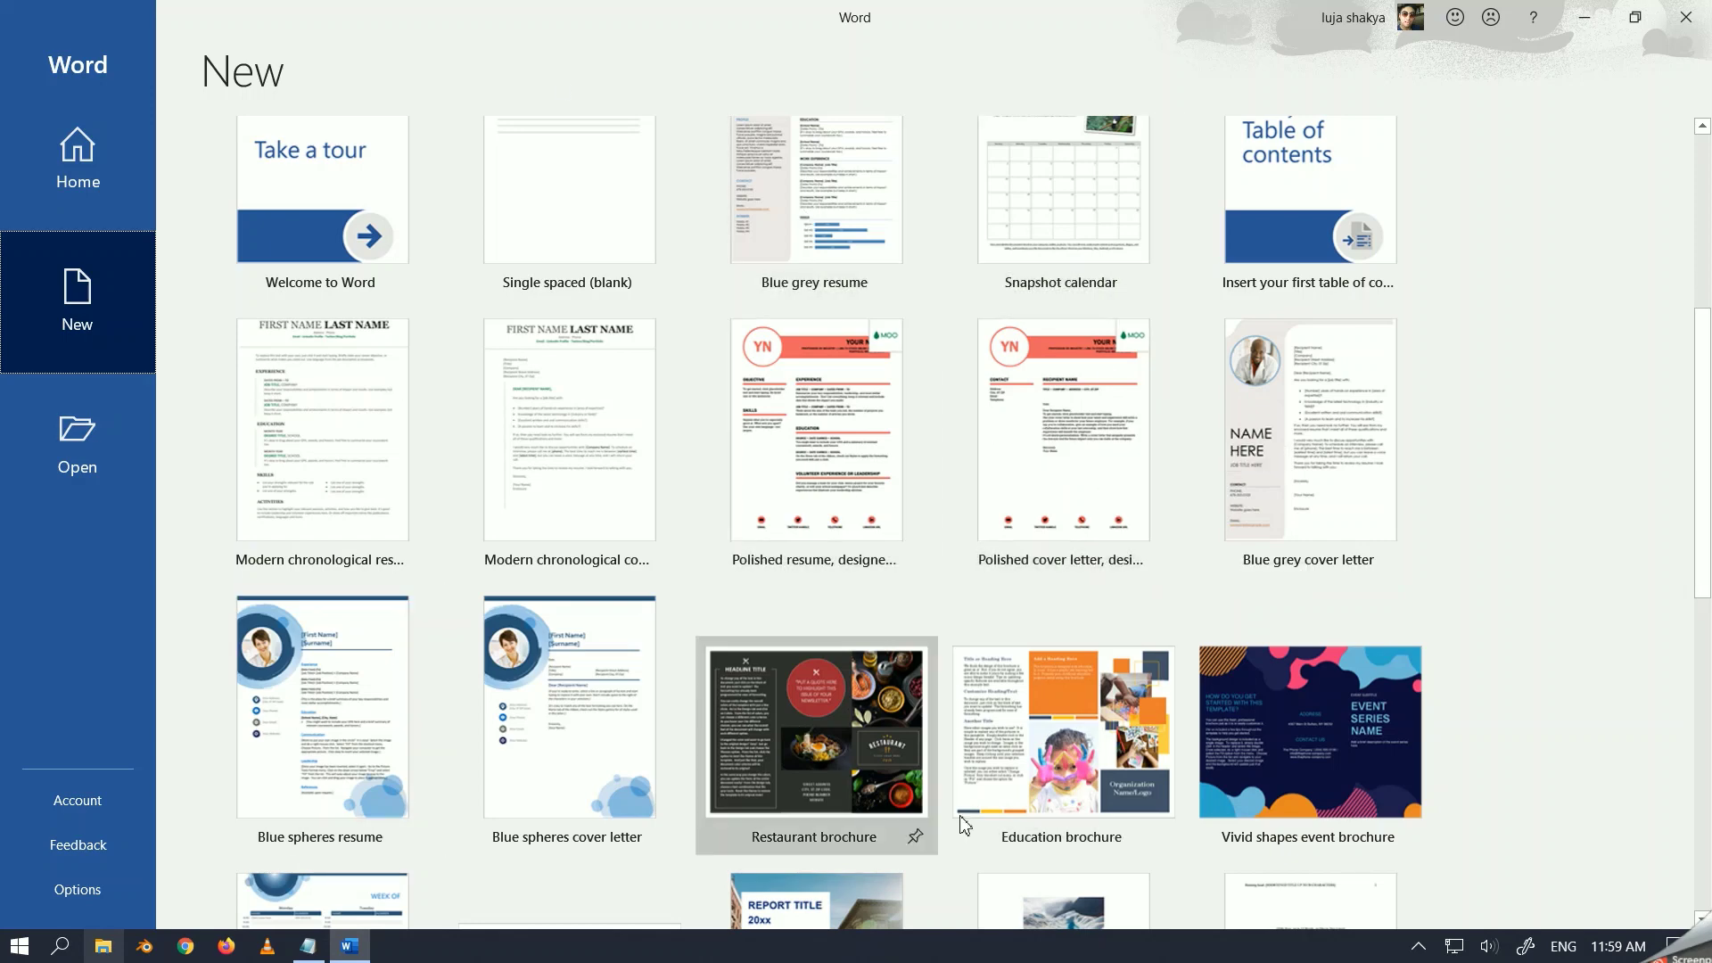
pyautogui.scroll(-1, 1298, 703)
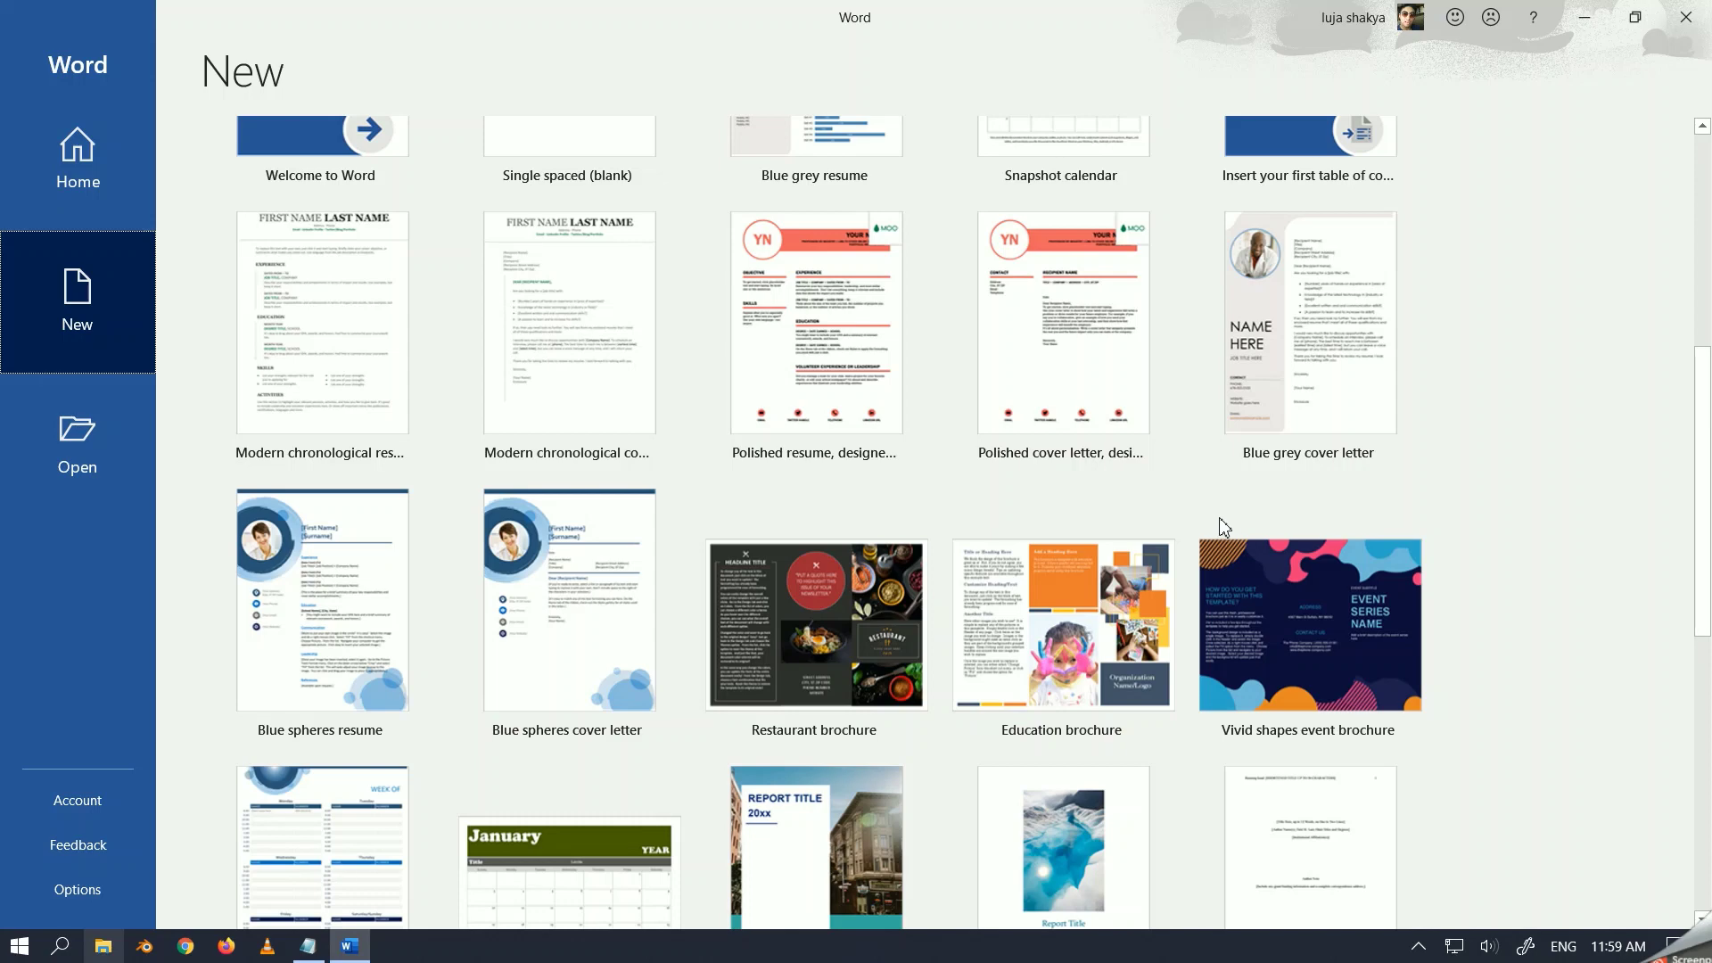
pyautogui.scroll(-5, 1200, 520)
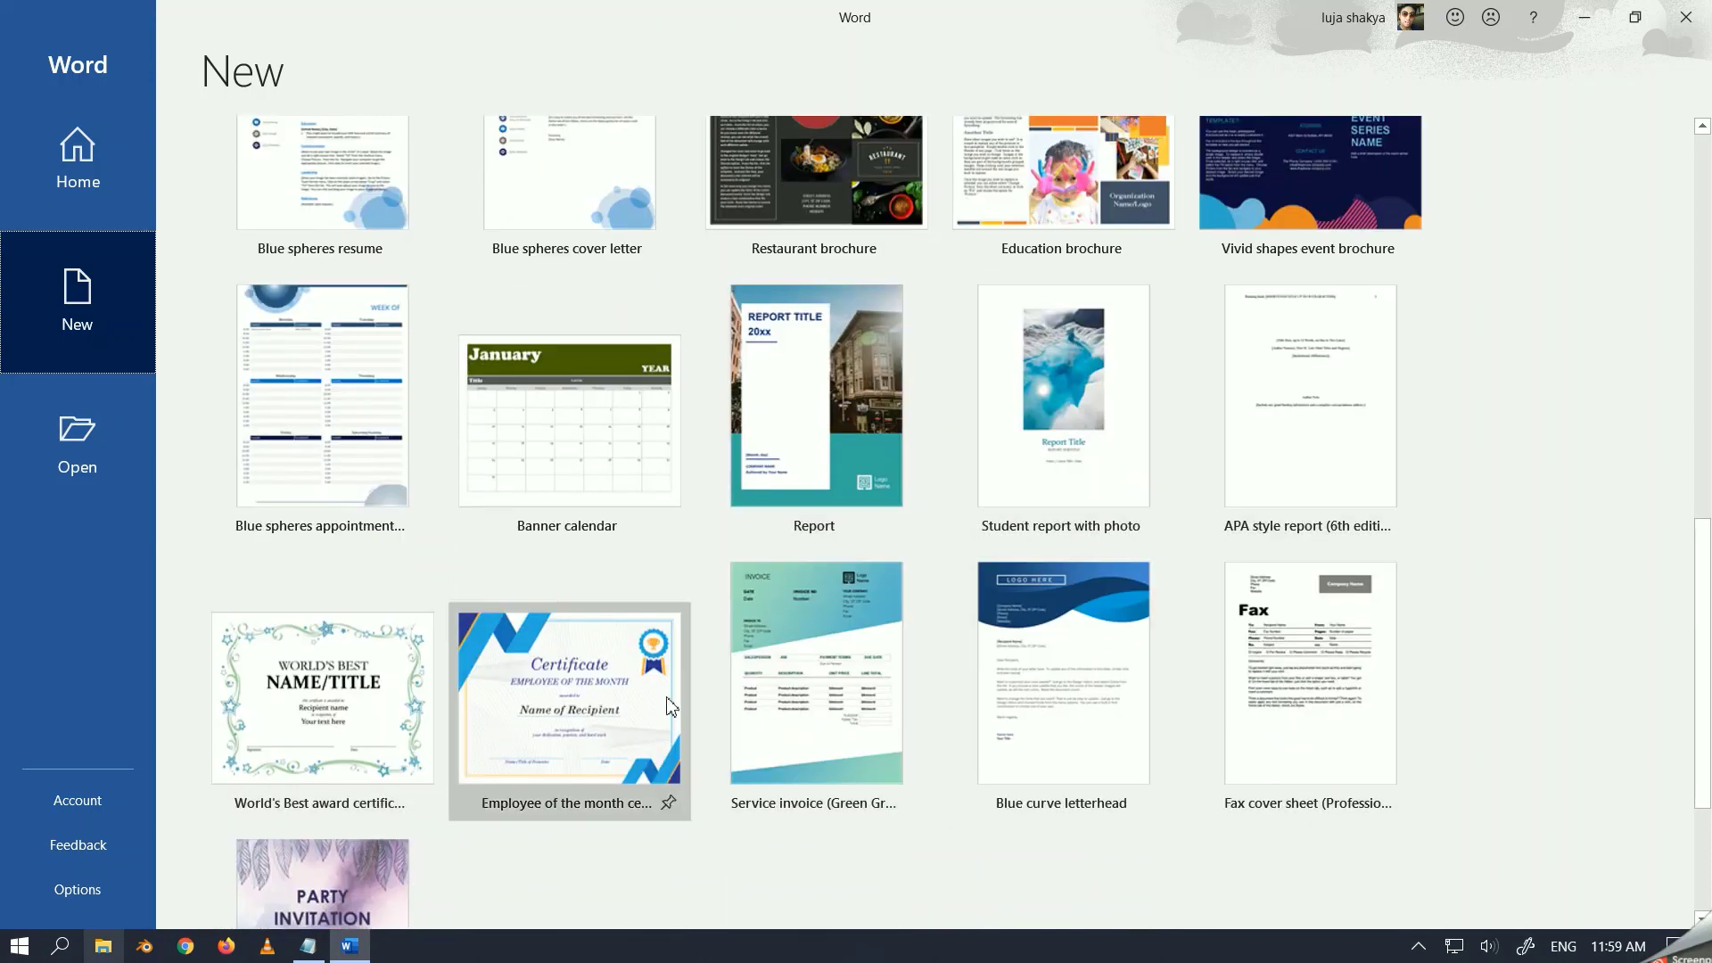
pyautogui.scroll(4, 676, 694)
pyautogui.scroll(4, 678, 691)
pyautogui.scroll(2, 681, 688)
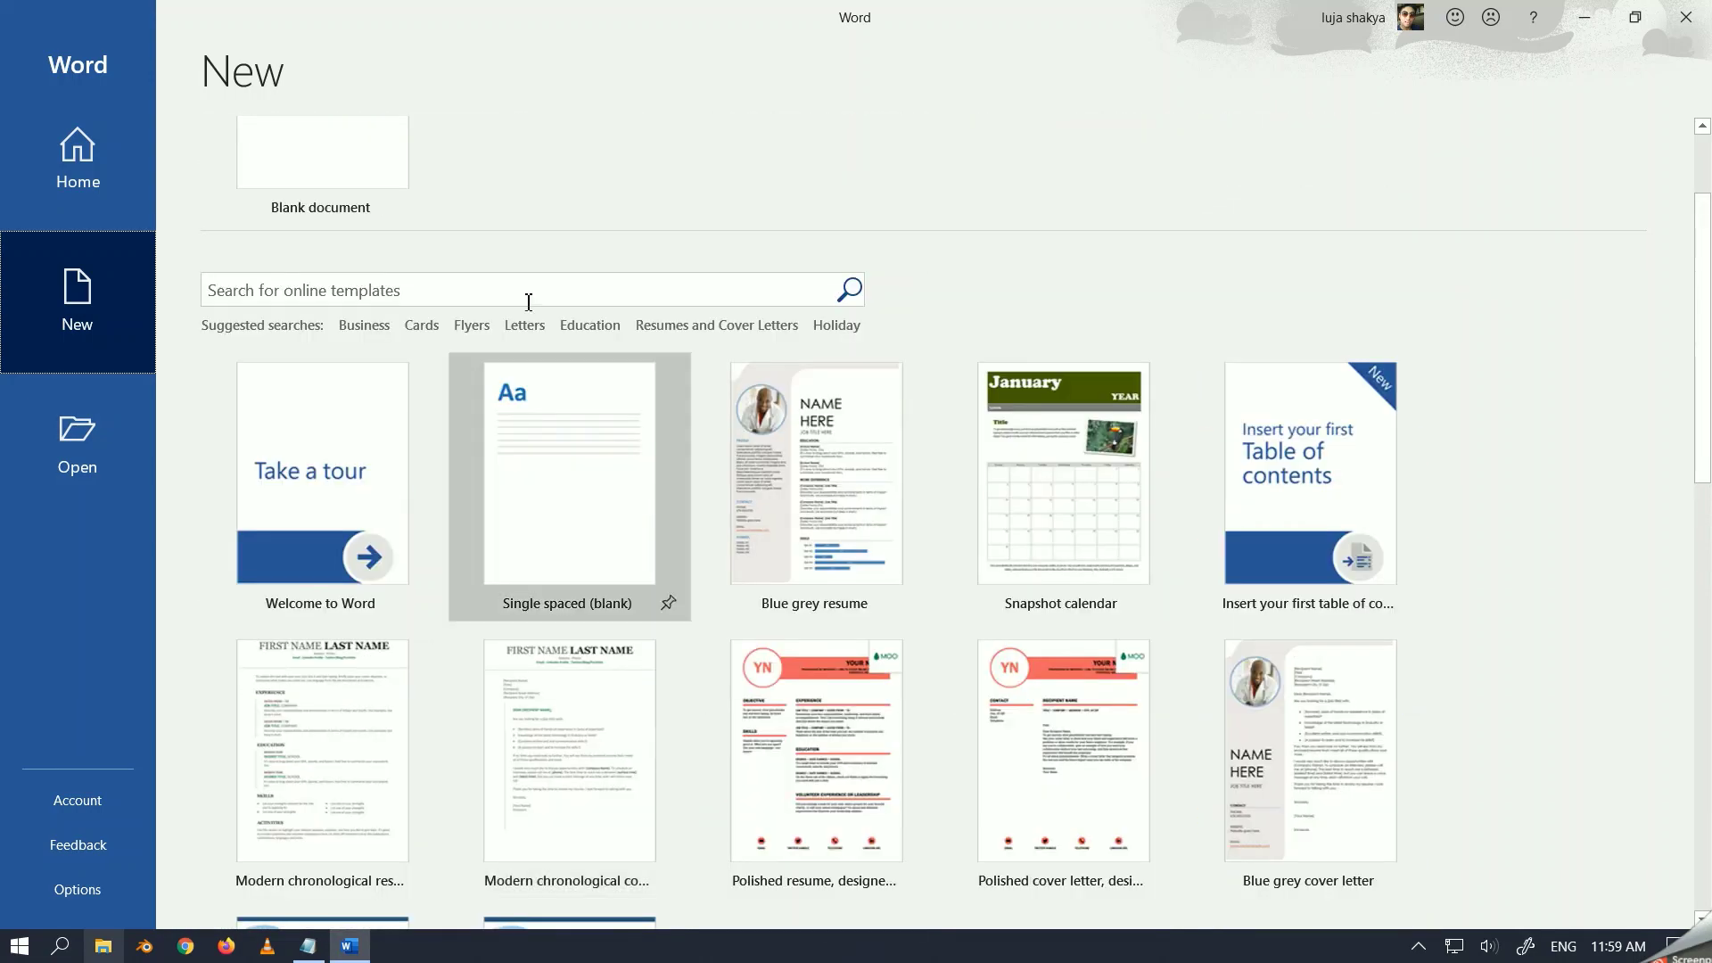
pyautogui.scroll(2, 470, 264)
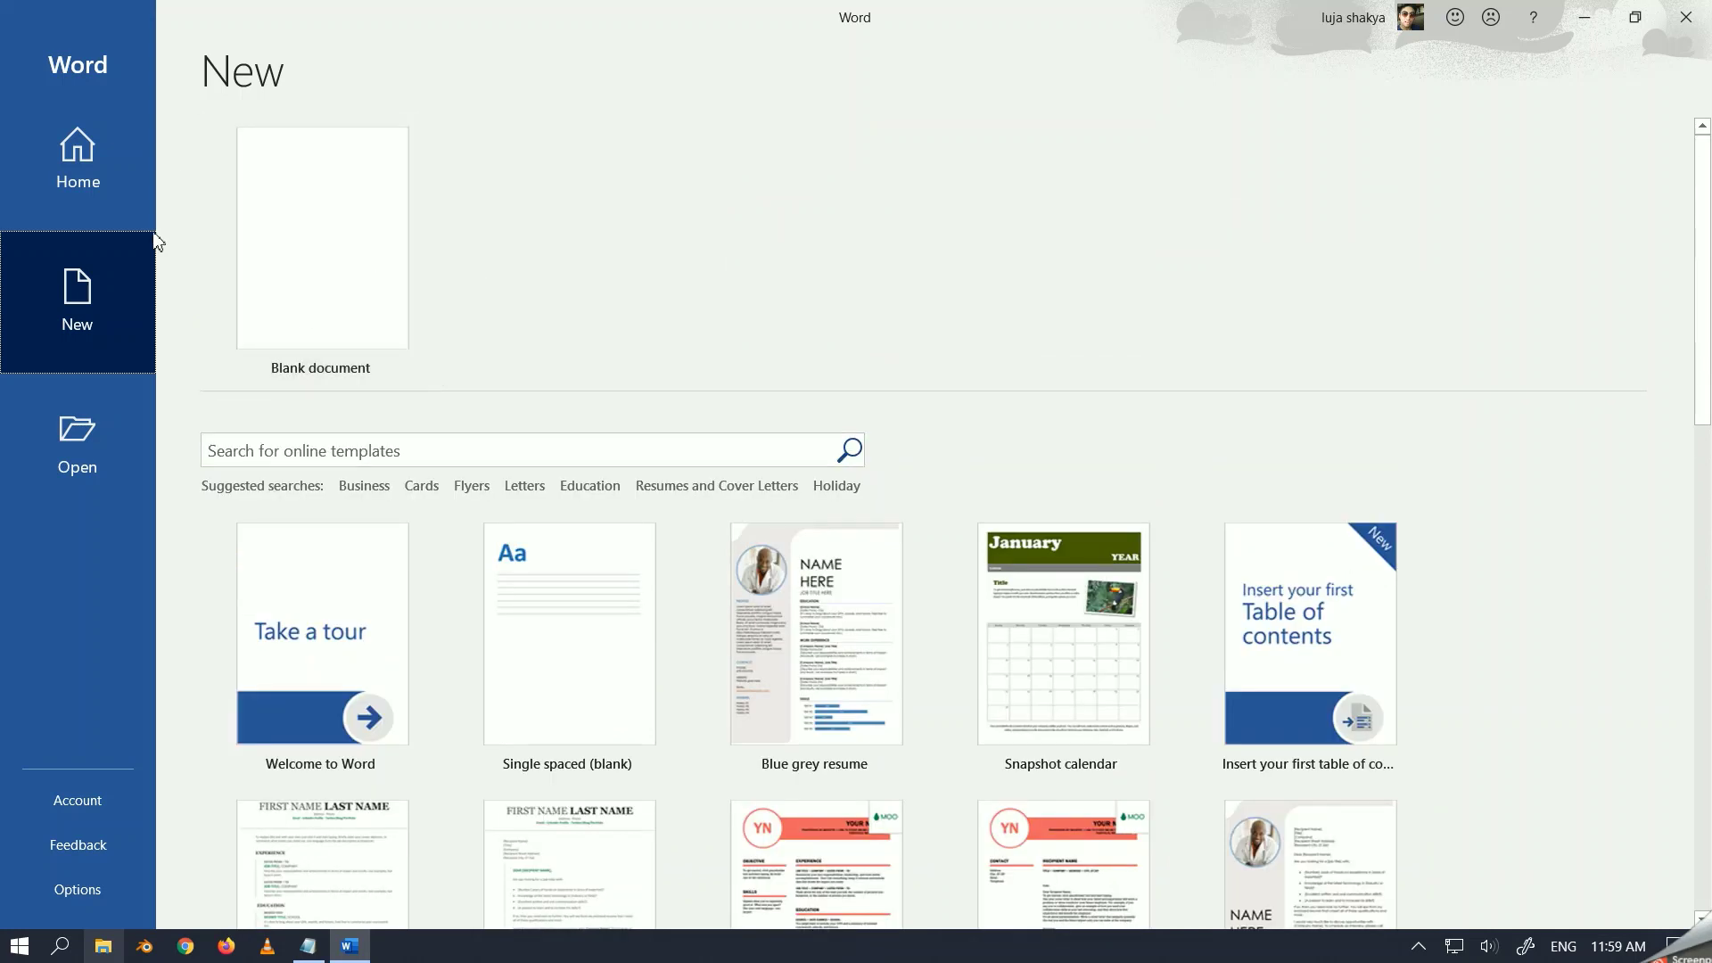
# Create a Blank document, briefly trying the Tell me box before returning to the page
pyautogui.click(398, 226)
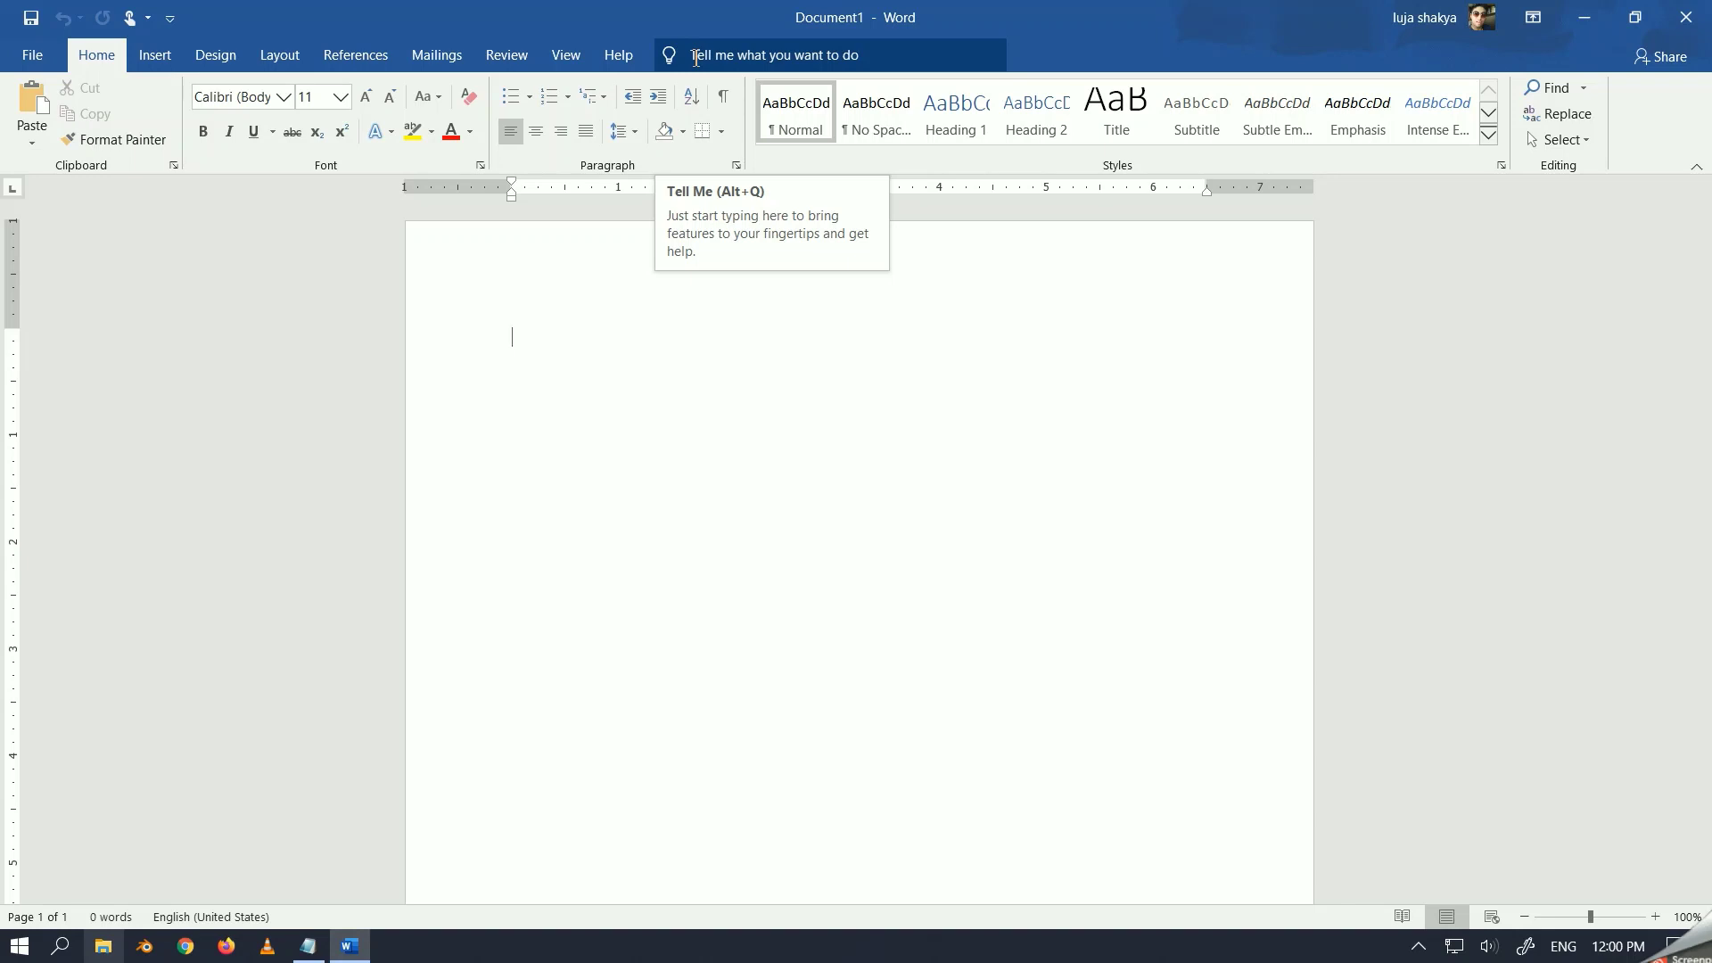
pyautogui.click(696, 58)
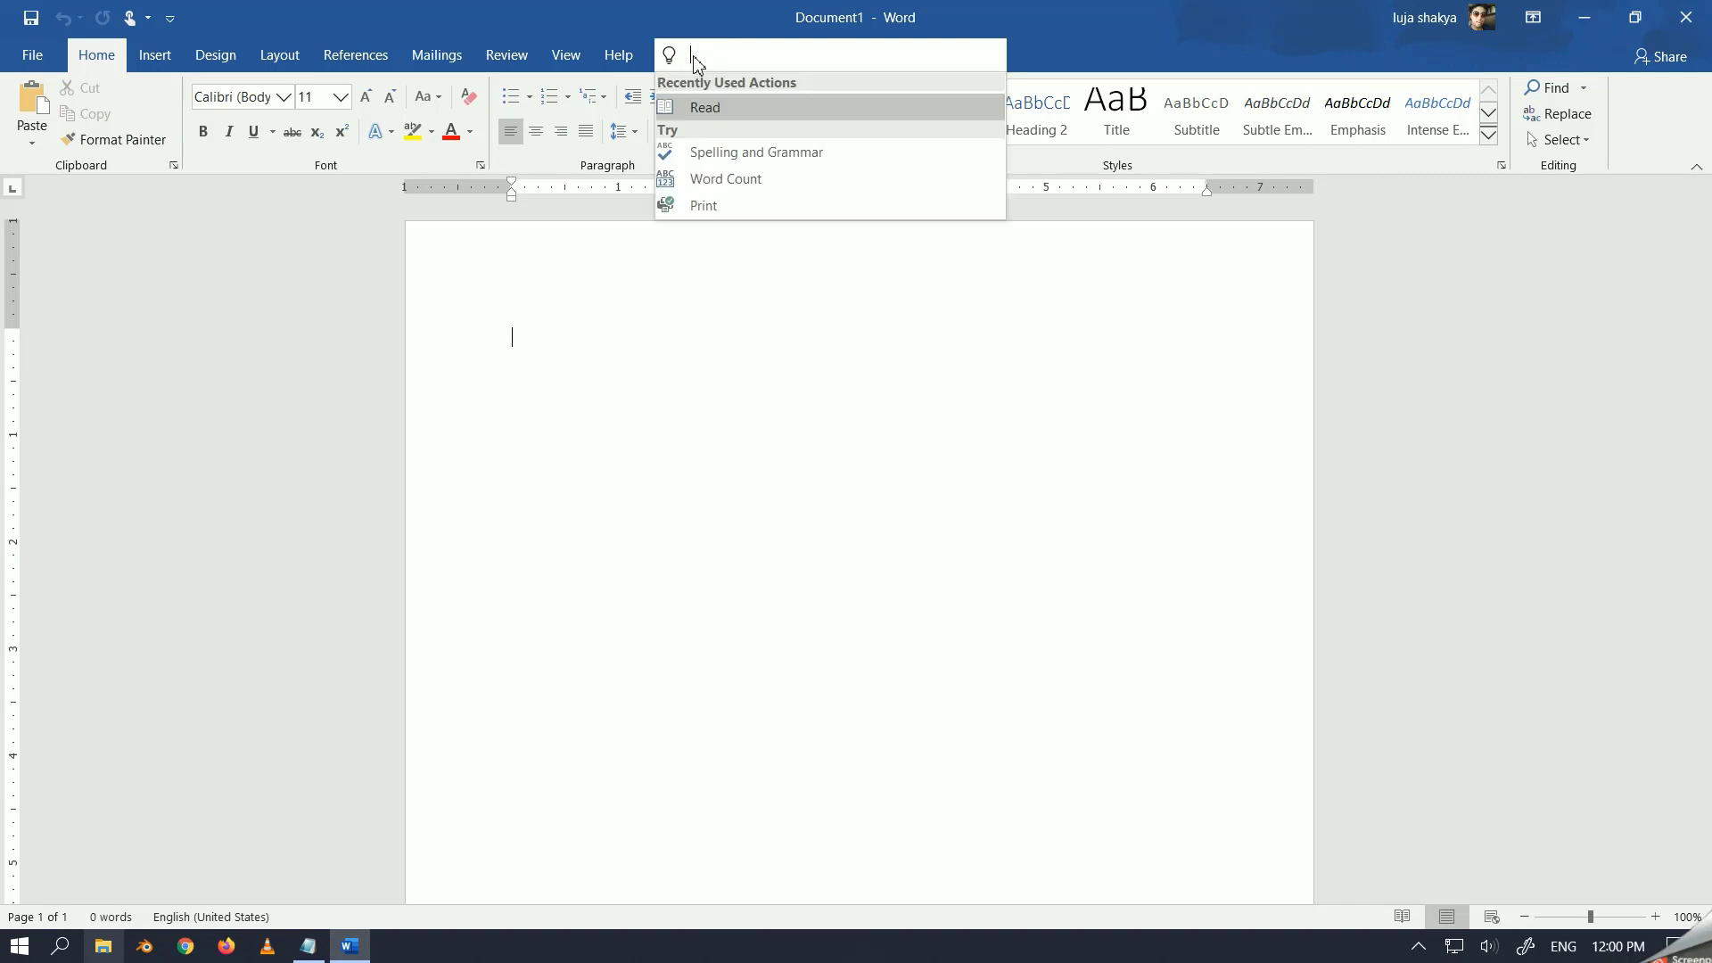
pyautogui.click(550, 329)
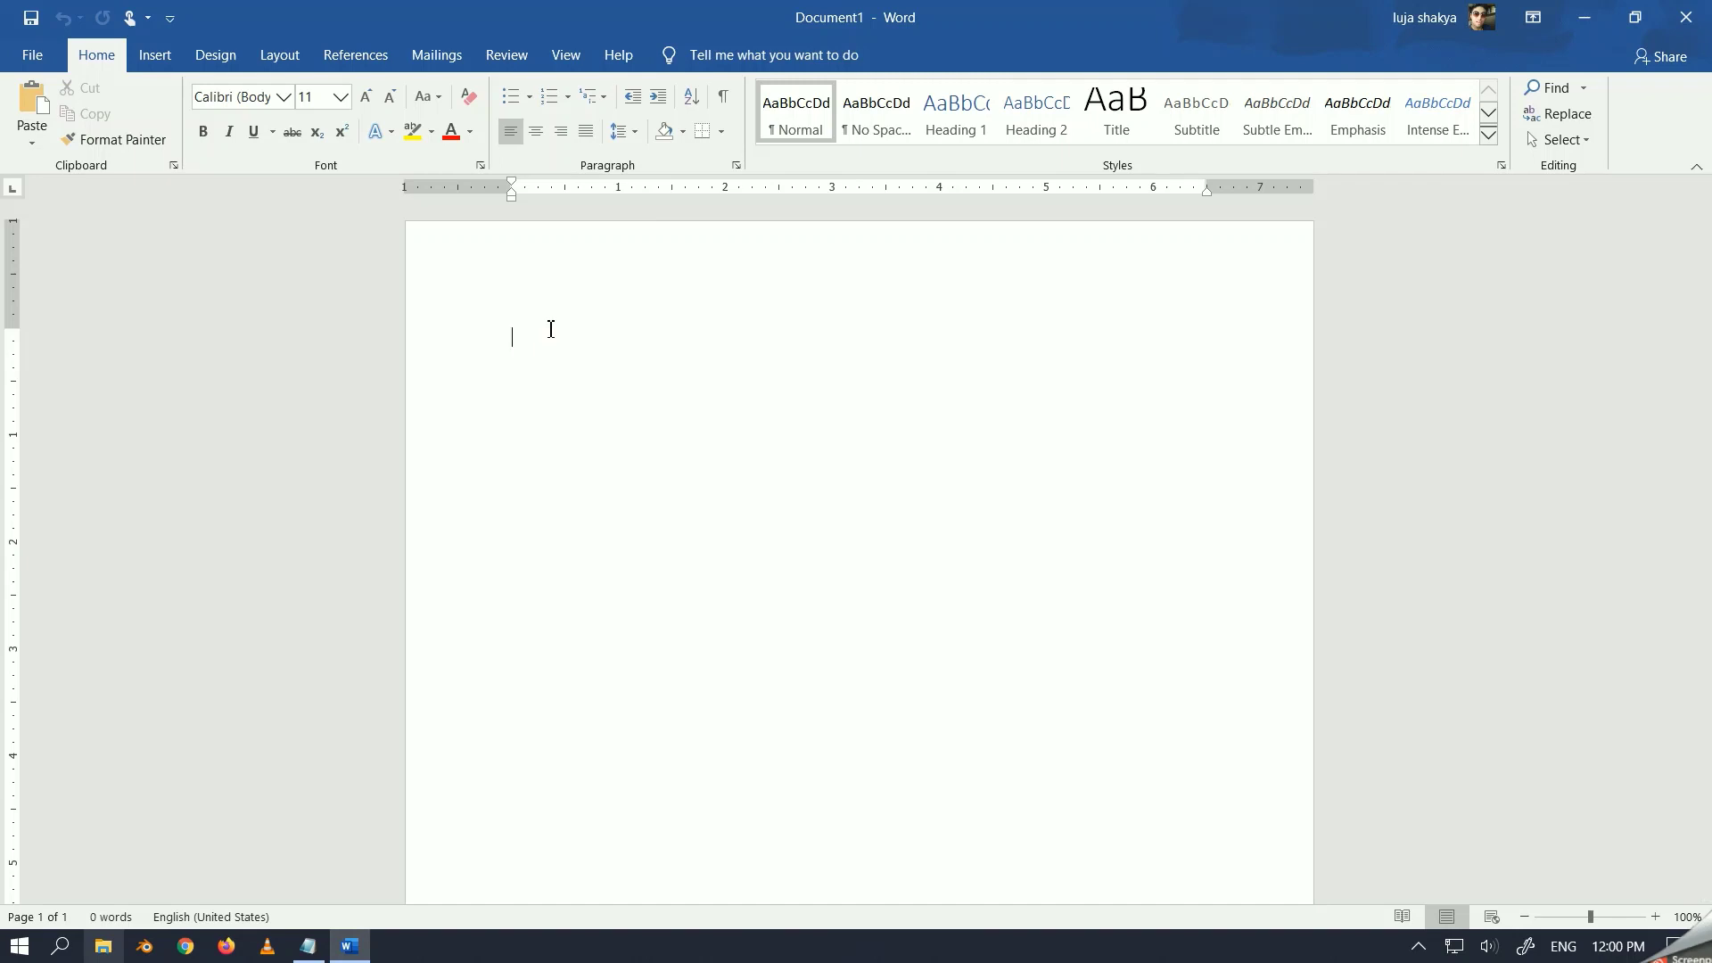
# Type the greeting with the author's name, changing "Ms Excel" to "Ms Word Beginers tutorial"
pyautogui.write('Hell')
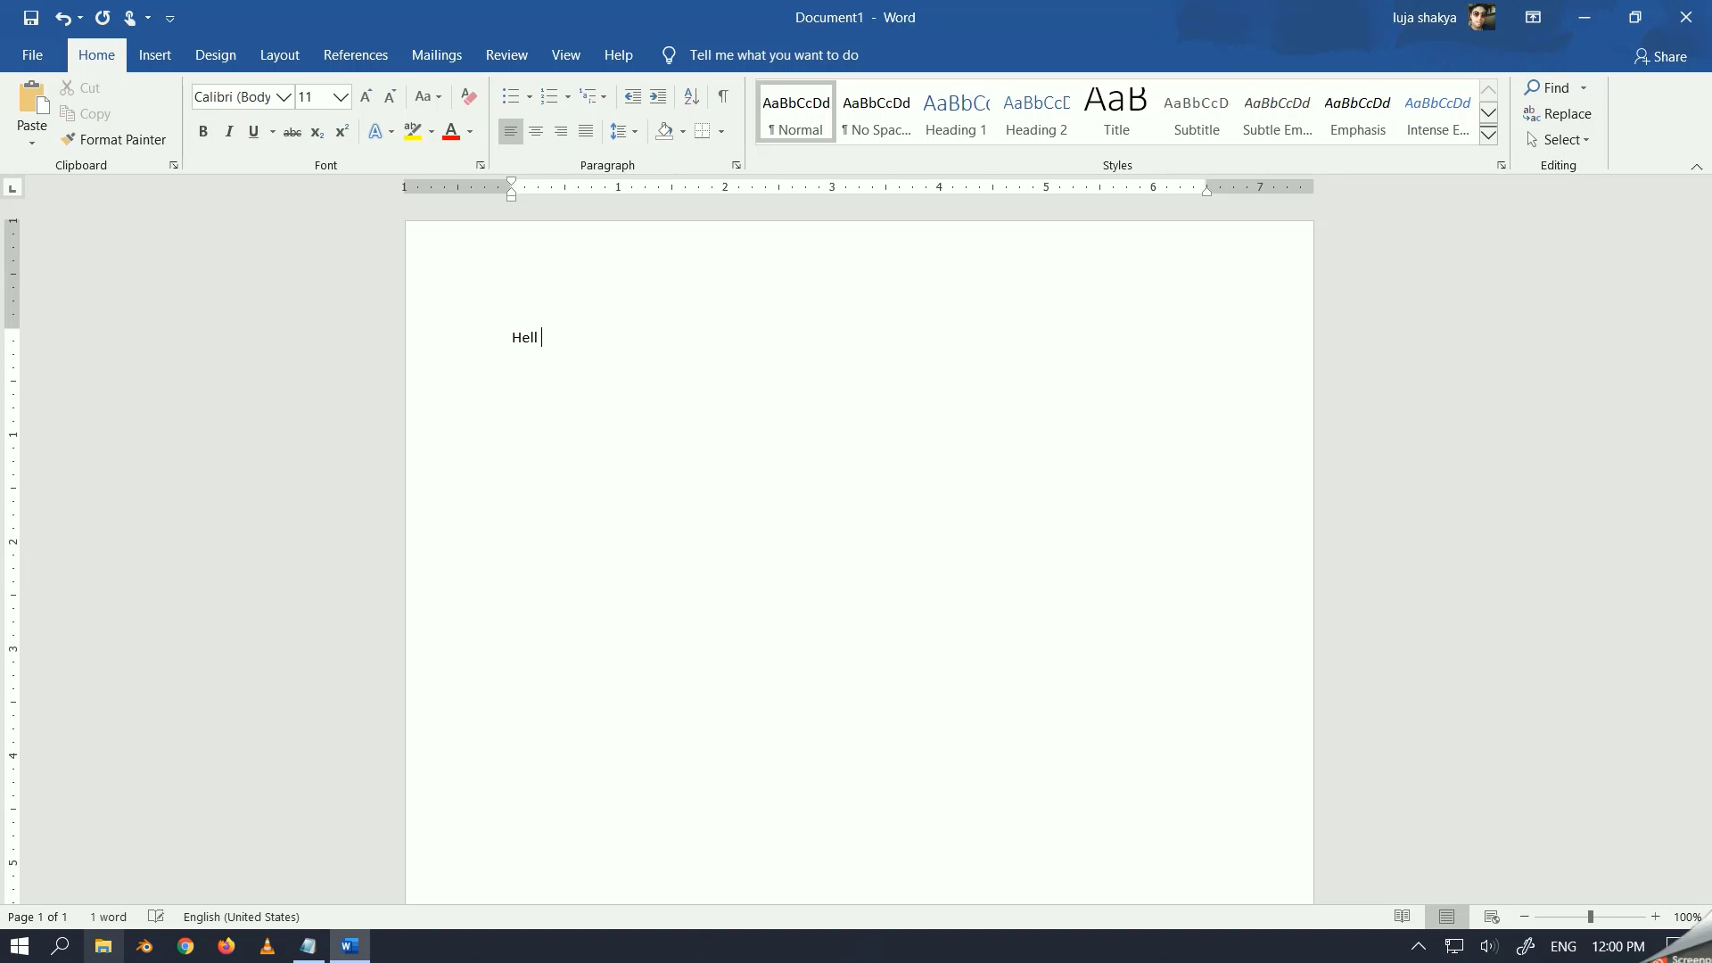
pyautogui.write('o ')
pyautogui.write('Everyone ')
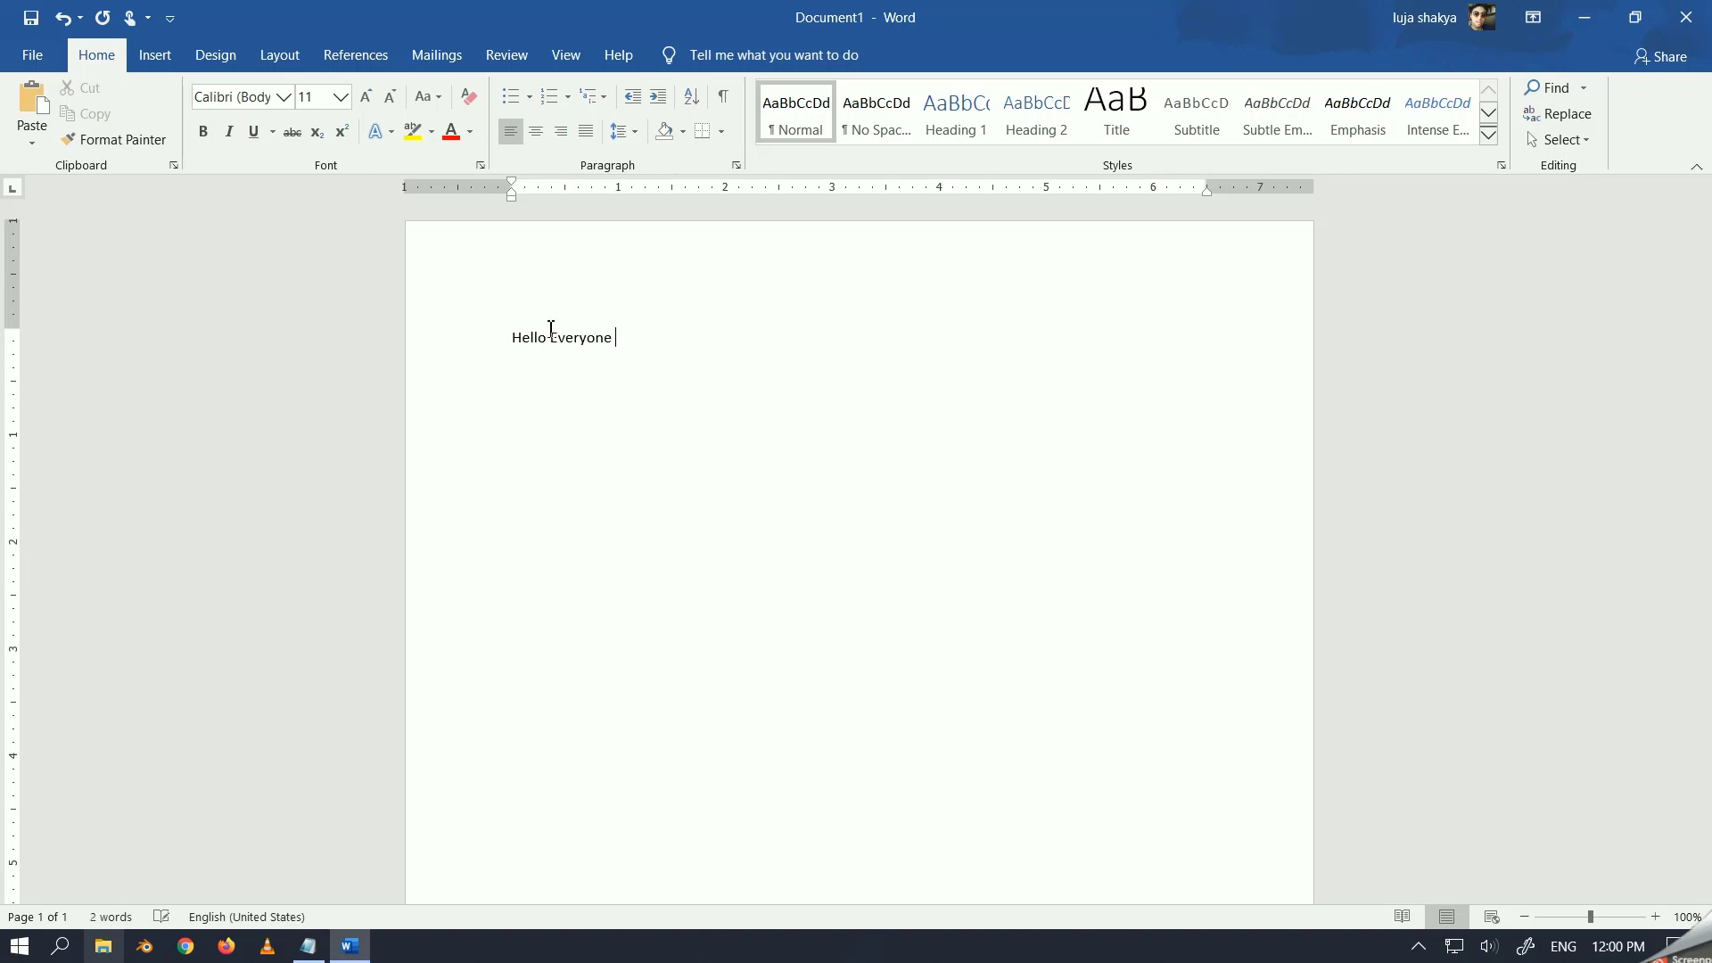
pyautogui.write('I am Lu')
pyautogui.write('ja Shakya . ')
pyautogui.write('This i')
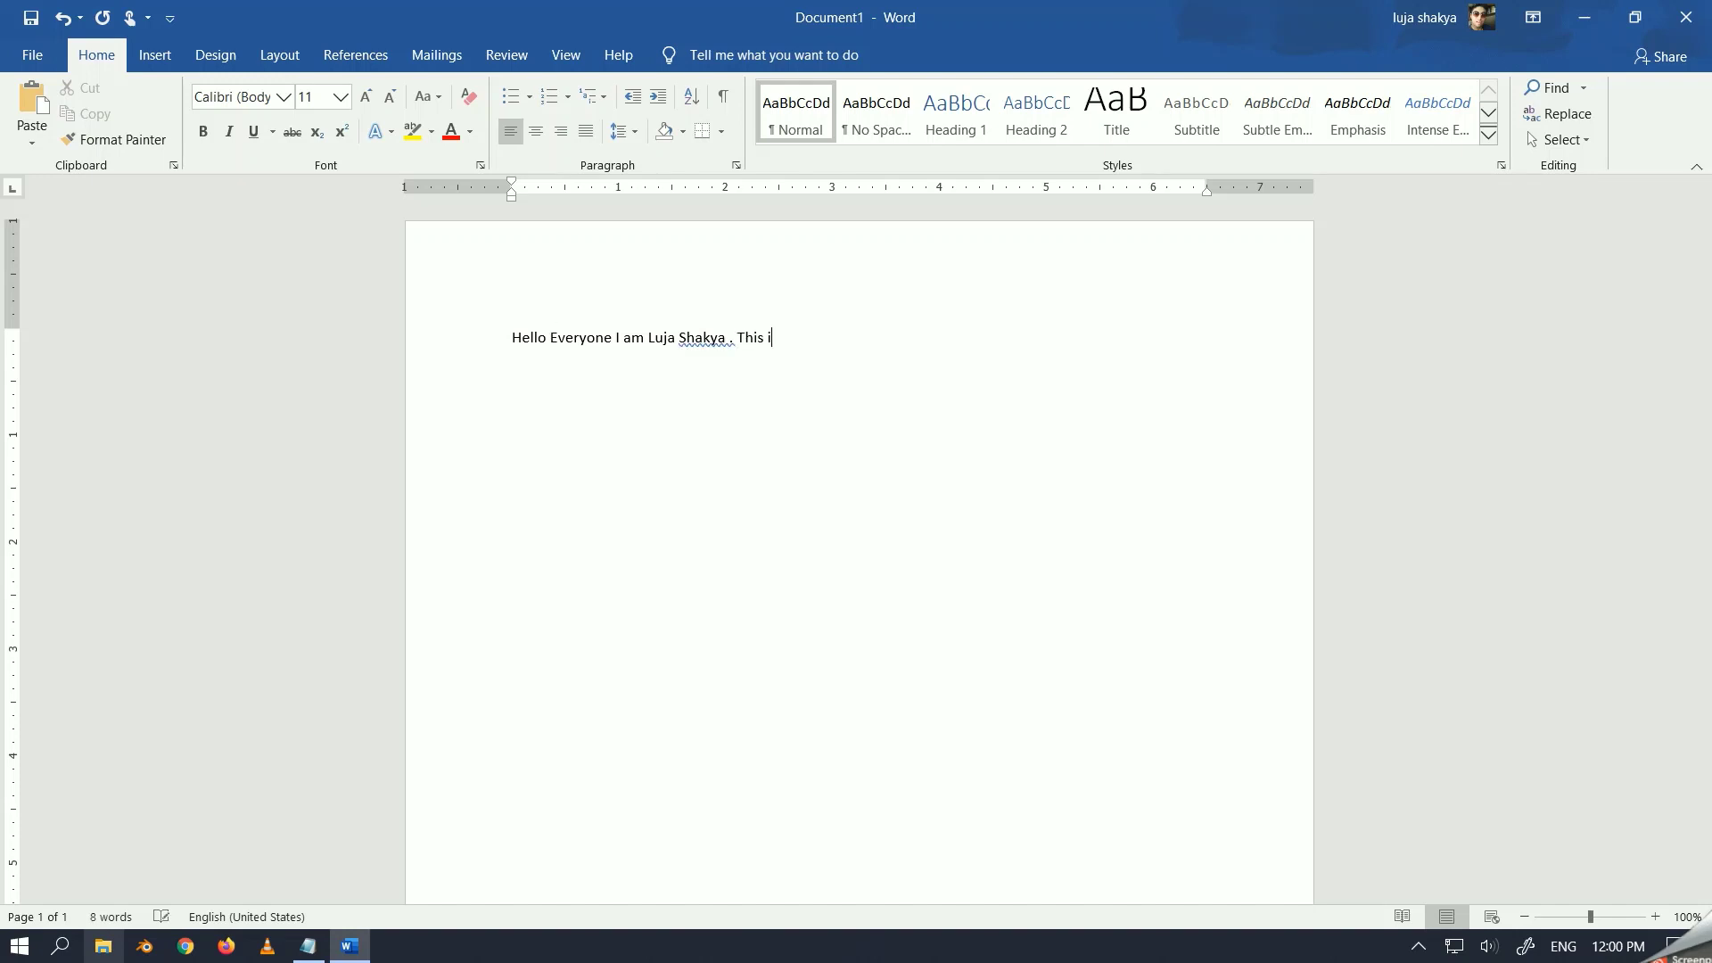
pyautogui.write('s Ms ')
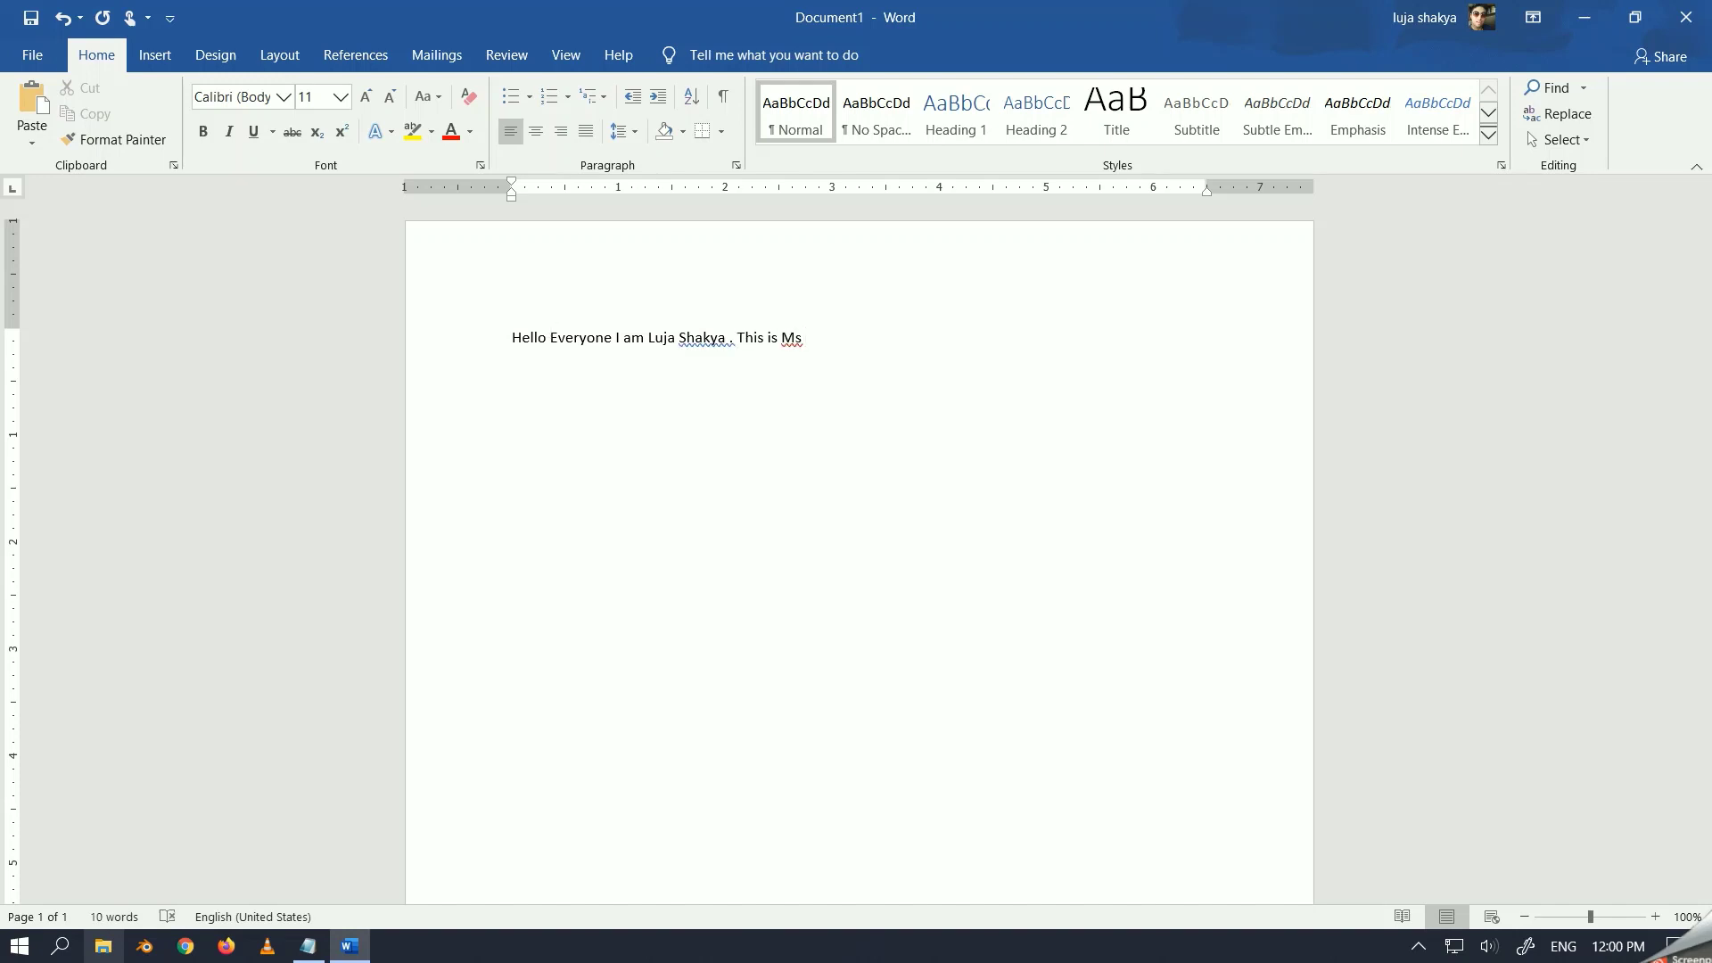
pyautogui.write('Excel')
pyautogui.press('BackSpace')
pyautogui.press('BackSpace')
pyautogui.press('BackSpace')
pyautogui.press('BackSpace')
pyautogui.press('BackSpace')
pyautogui.press('BackSpace')
pyautogui.write('Word ')
pyautogui.write('Be')
pyautogui.write('gine')
pyautogui.write('e')
pyautogui.write('s')
pyautogui.write(' tuto')
pyautogui.write('rial.')
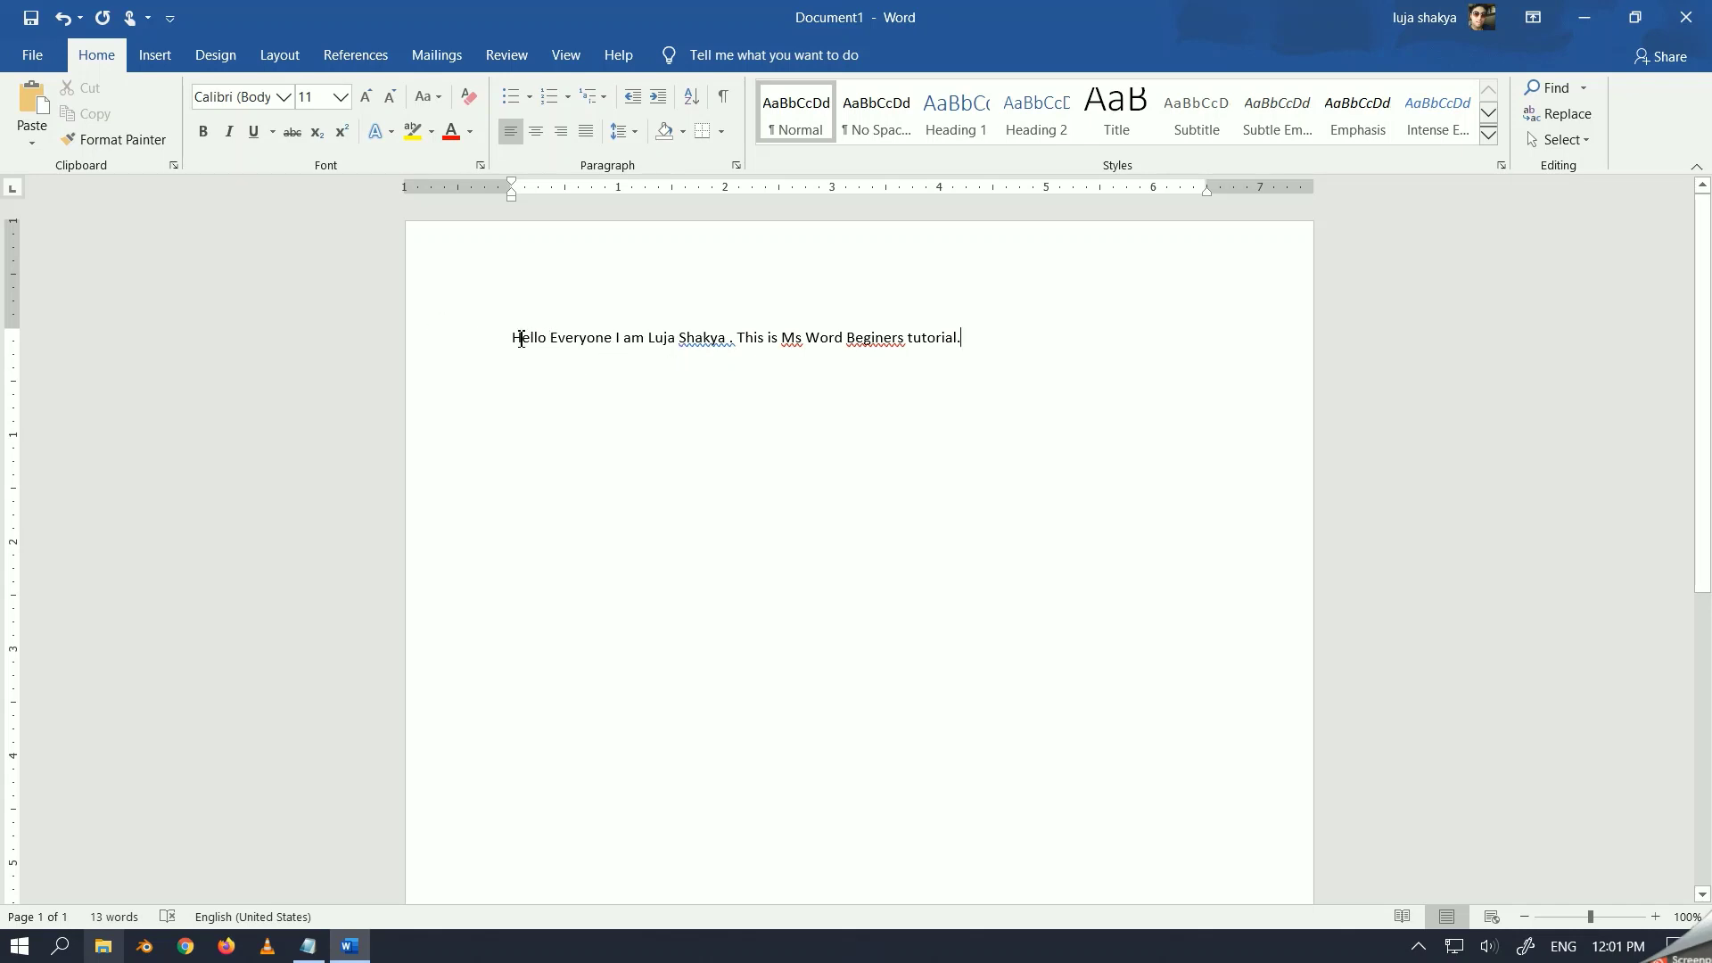
pyautogui.moveTo(513, 339); pyautogui.dragTo(976, 347)
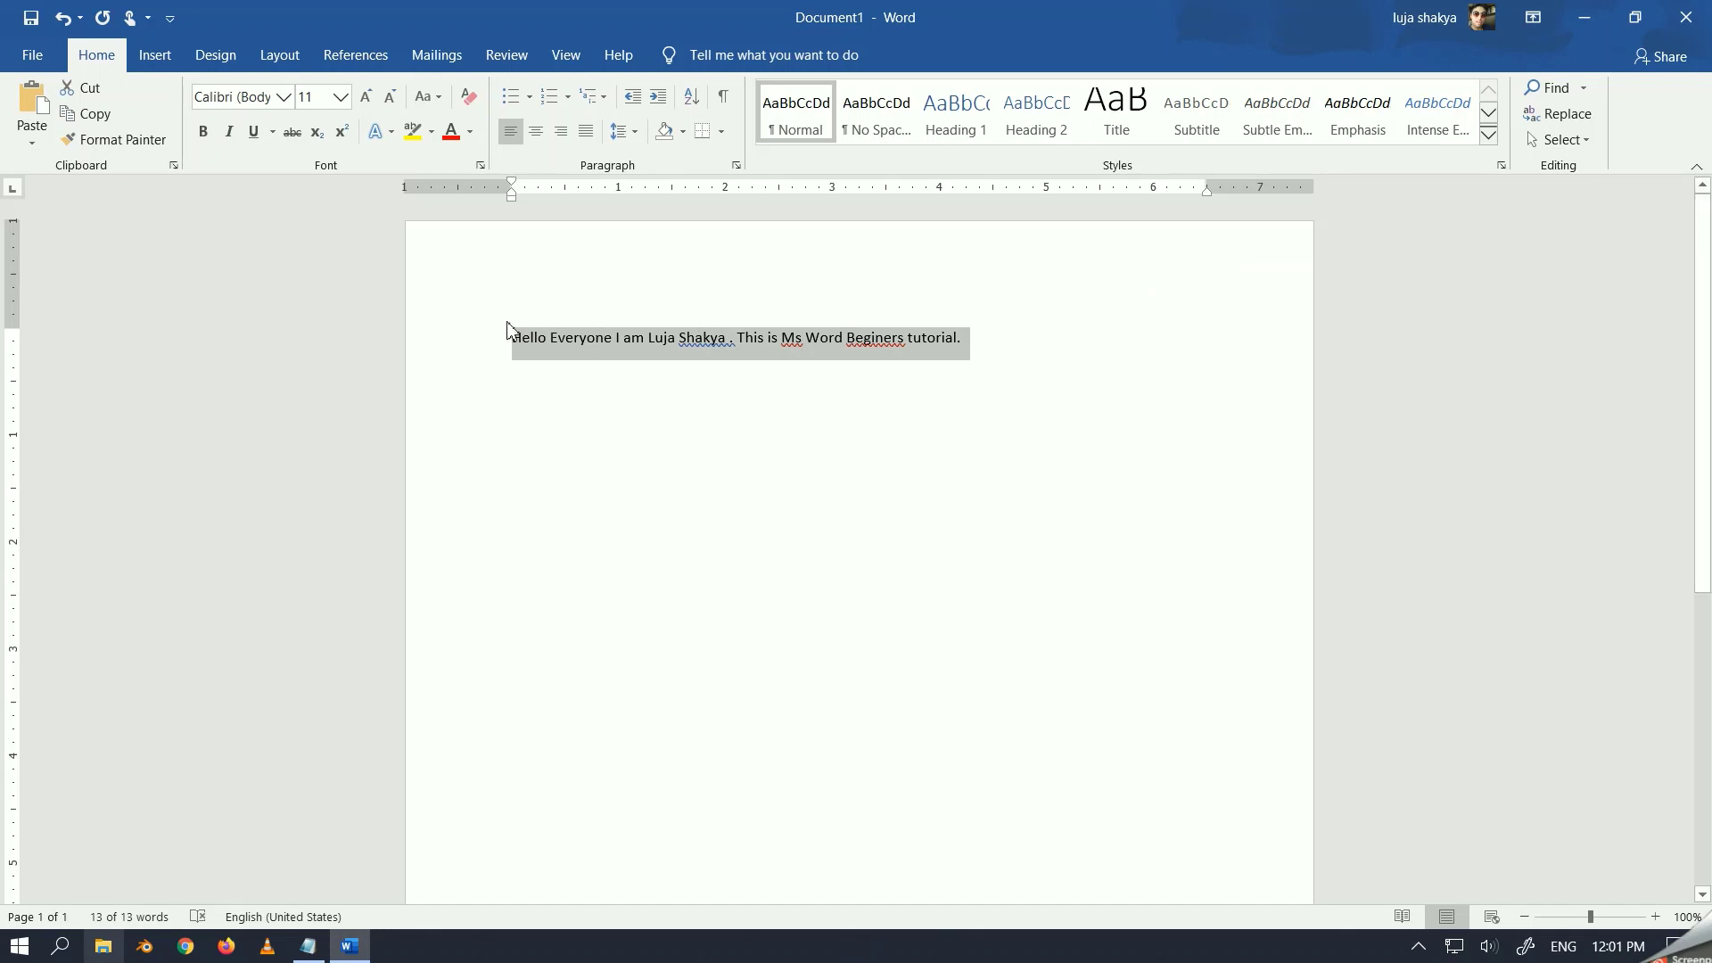
pyautogui.click(962, 343)
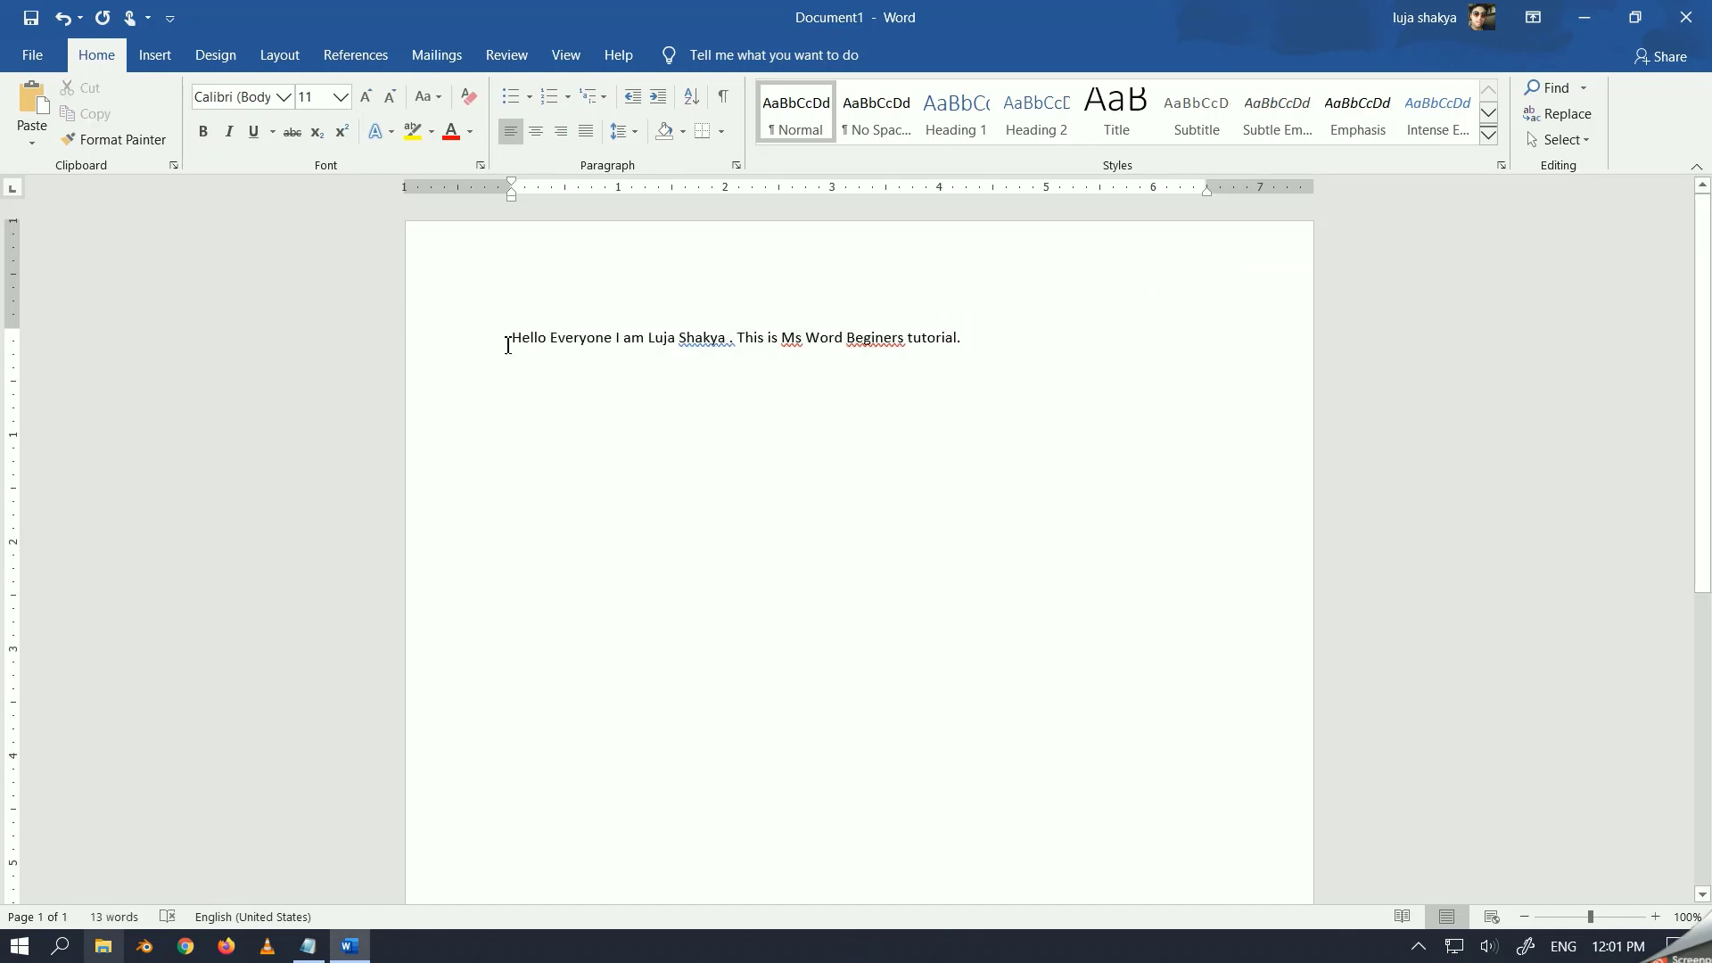
pyautogui.moveTo(514, 345); pyautogui.dragTo(960, 338)
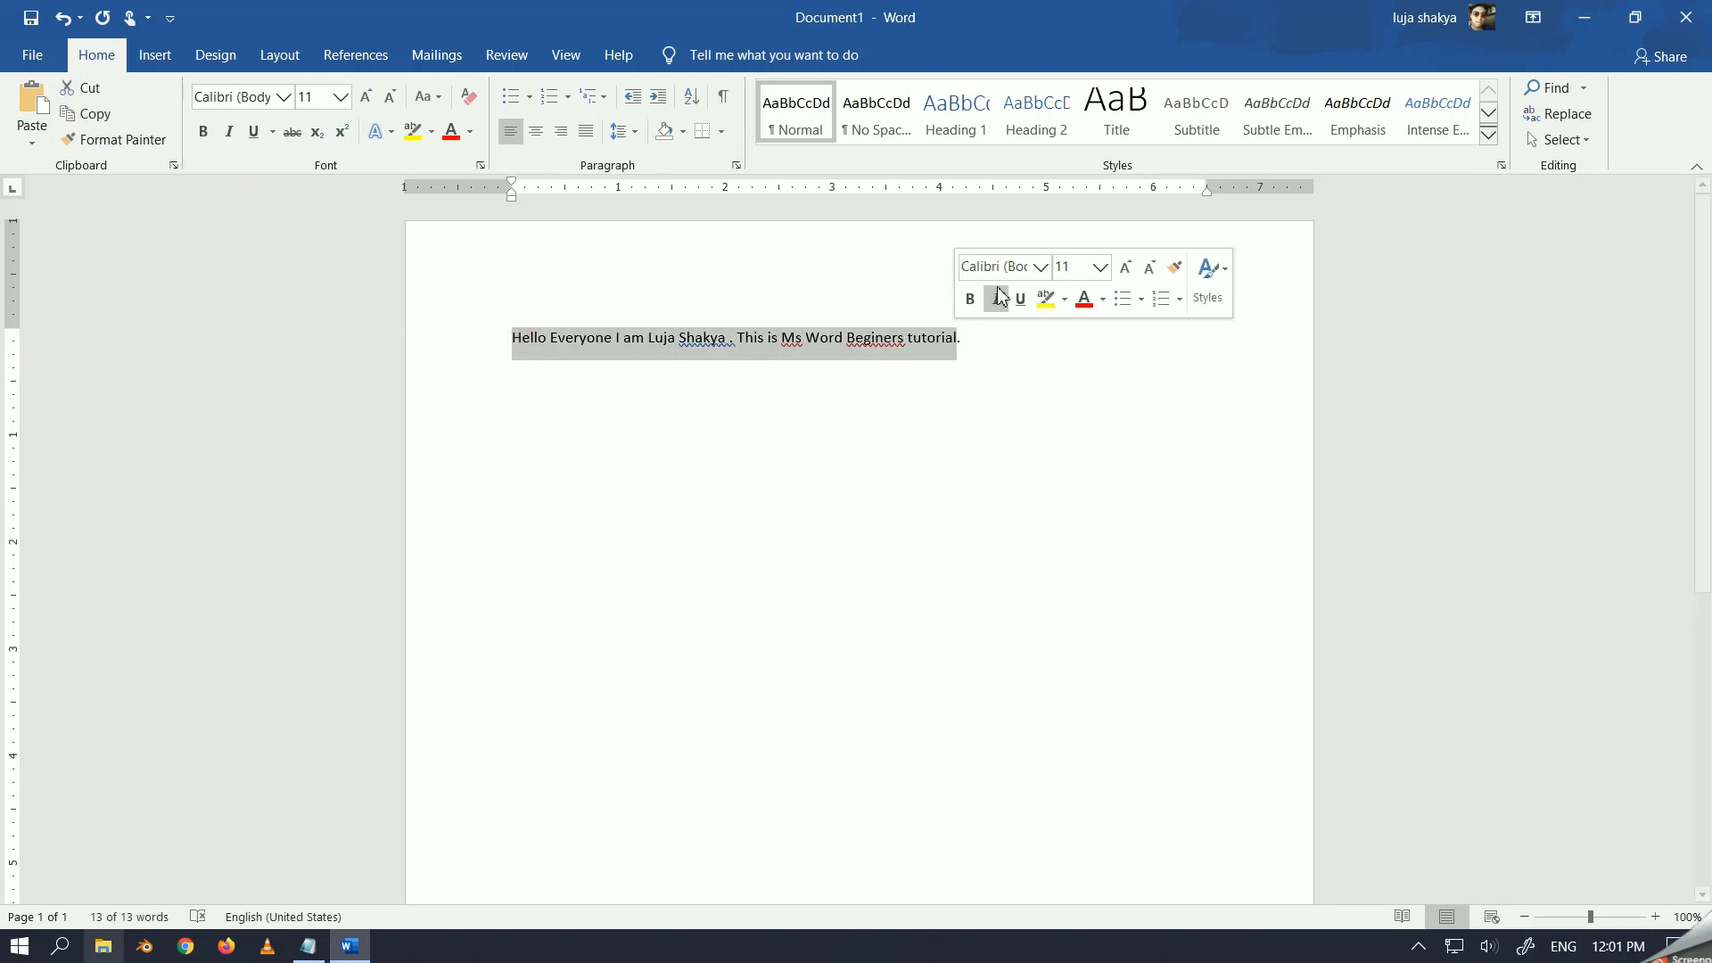
pyautogui.click(1016, 266)
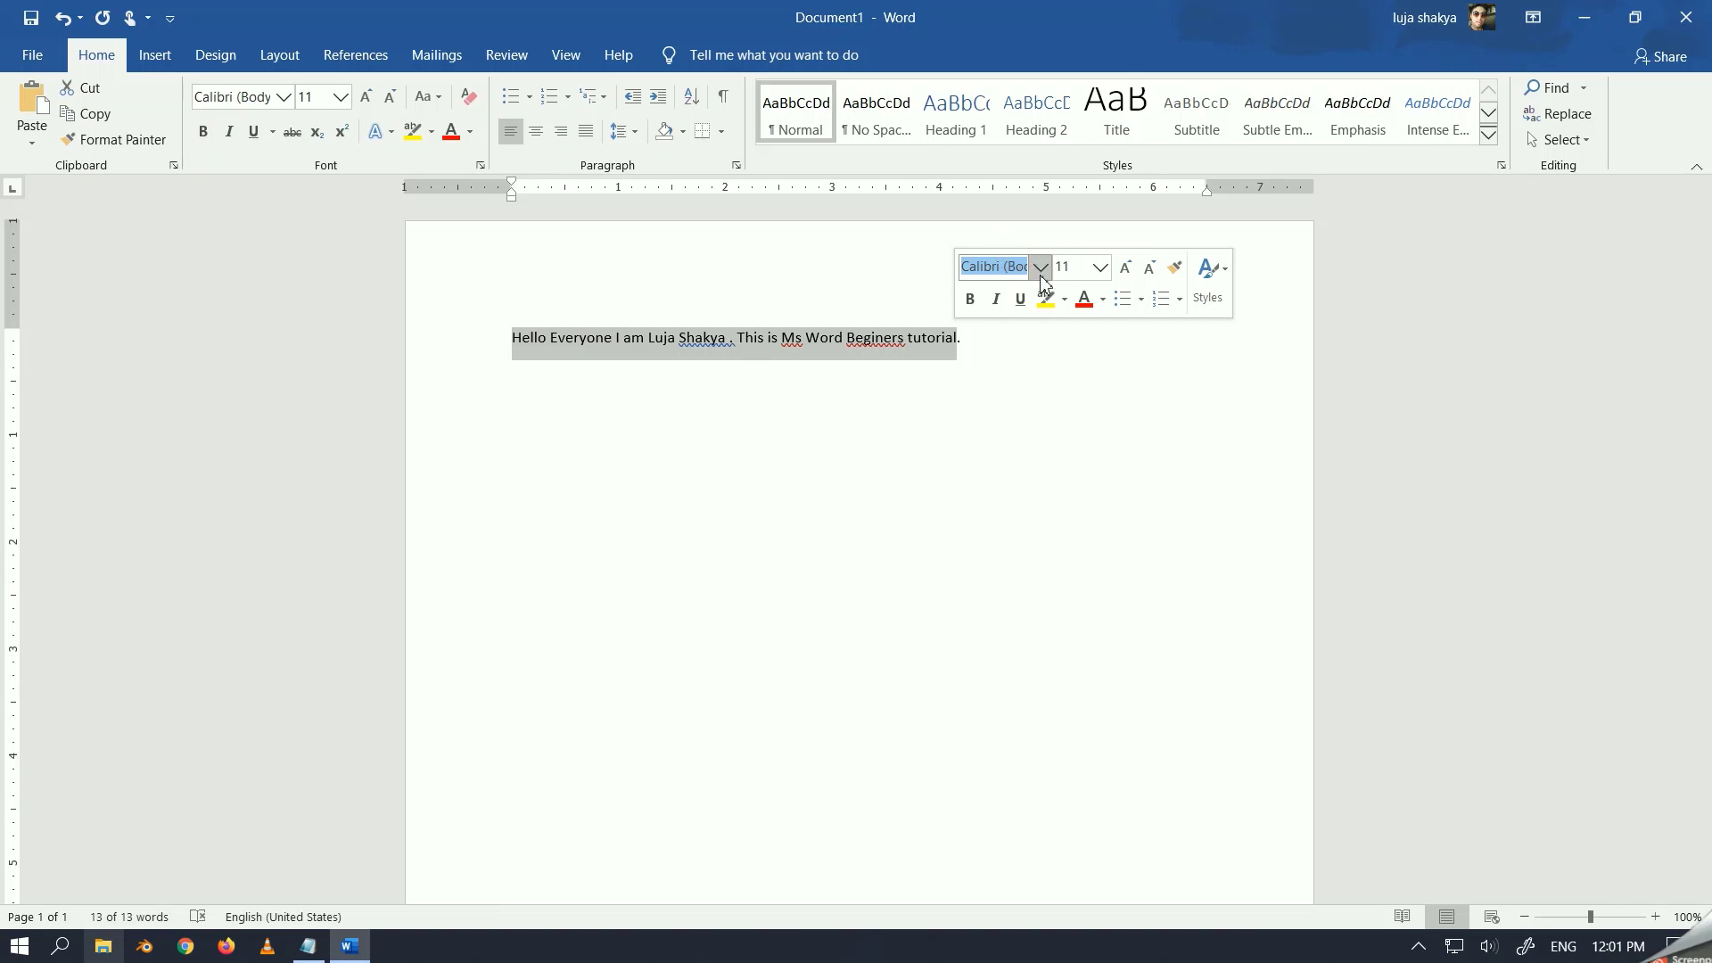
pyautogui.click(1040, 268)
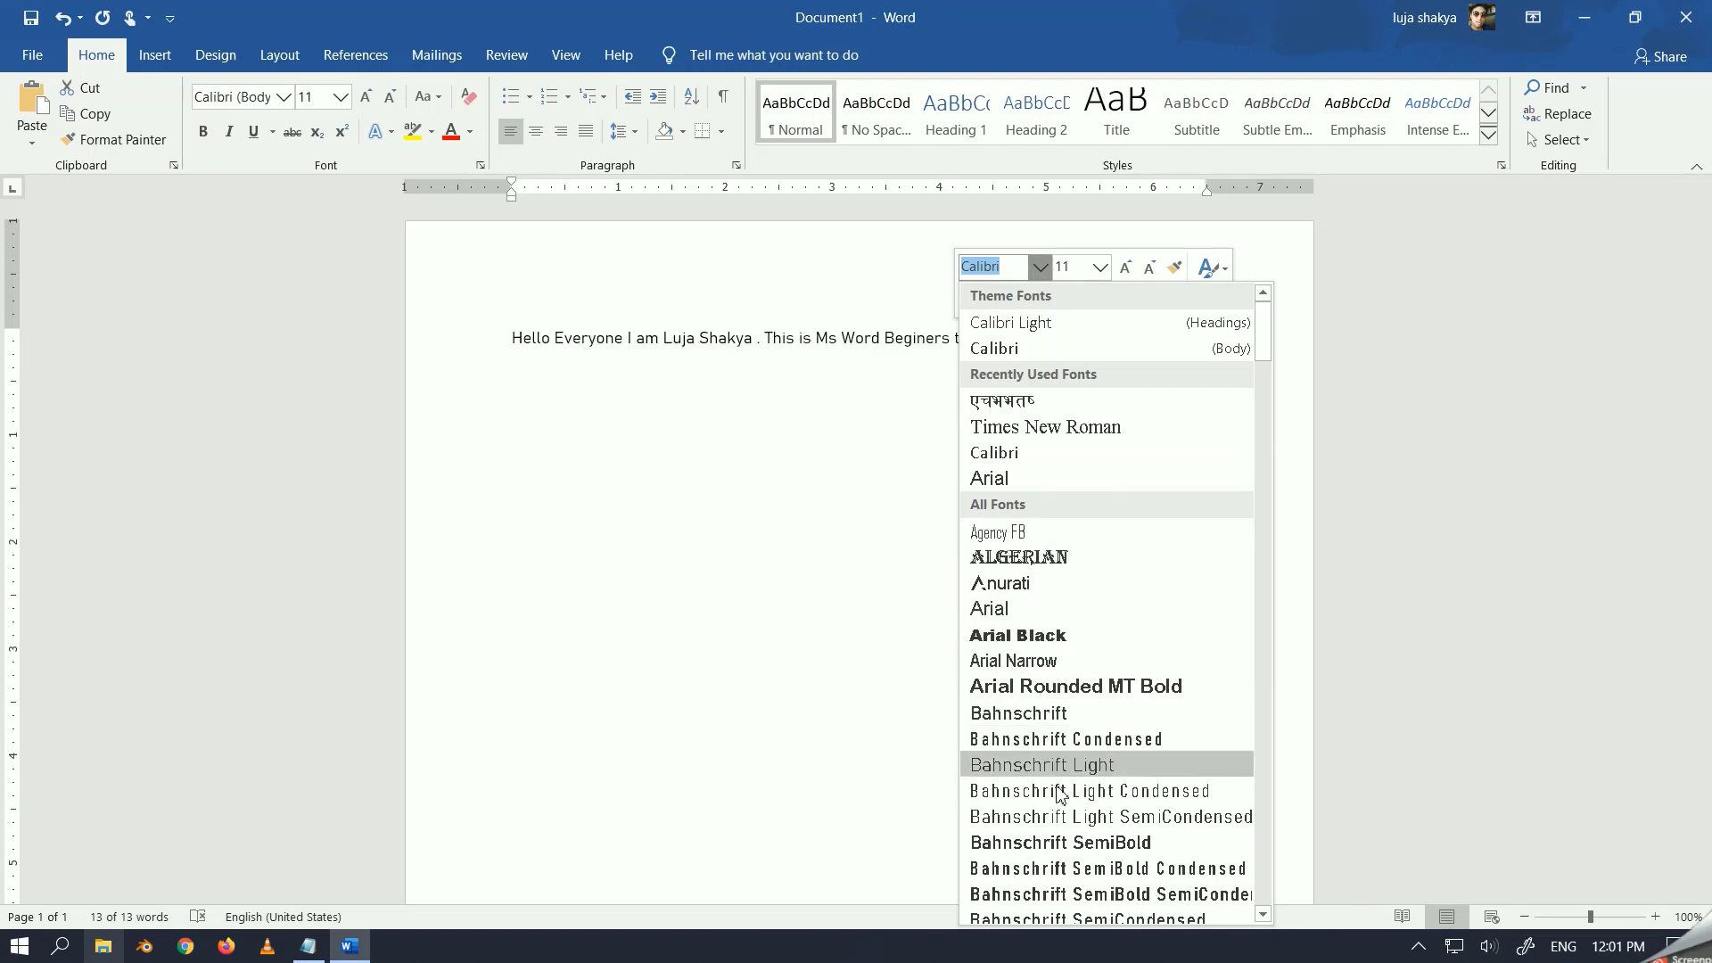
pyautogui.scroll(-2, 1061, 800)
pyautogui.scroll(-3, 1043, 733)
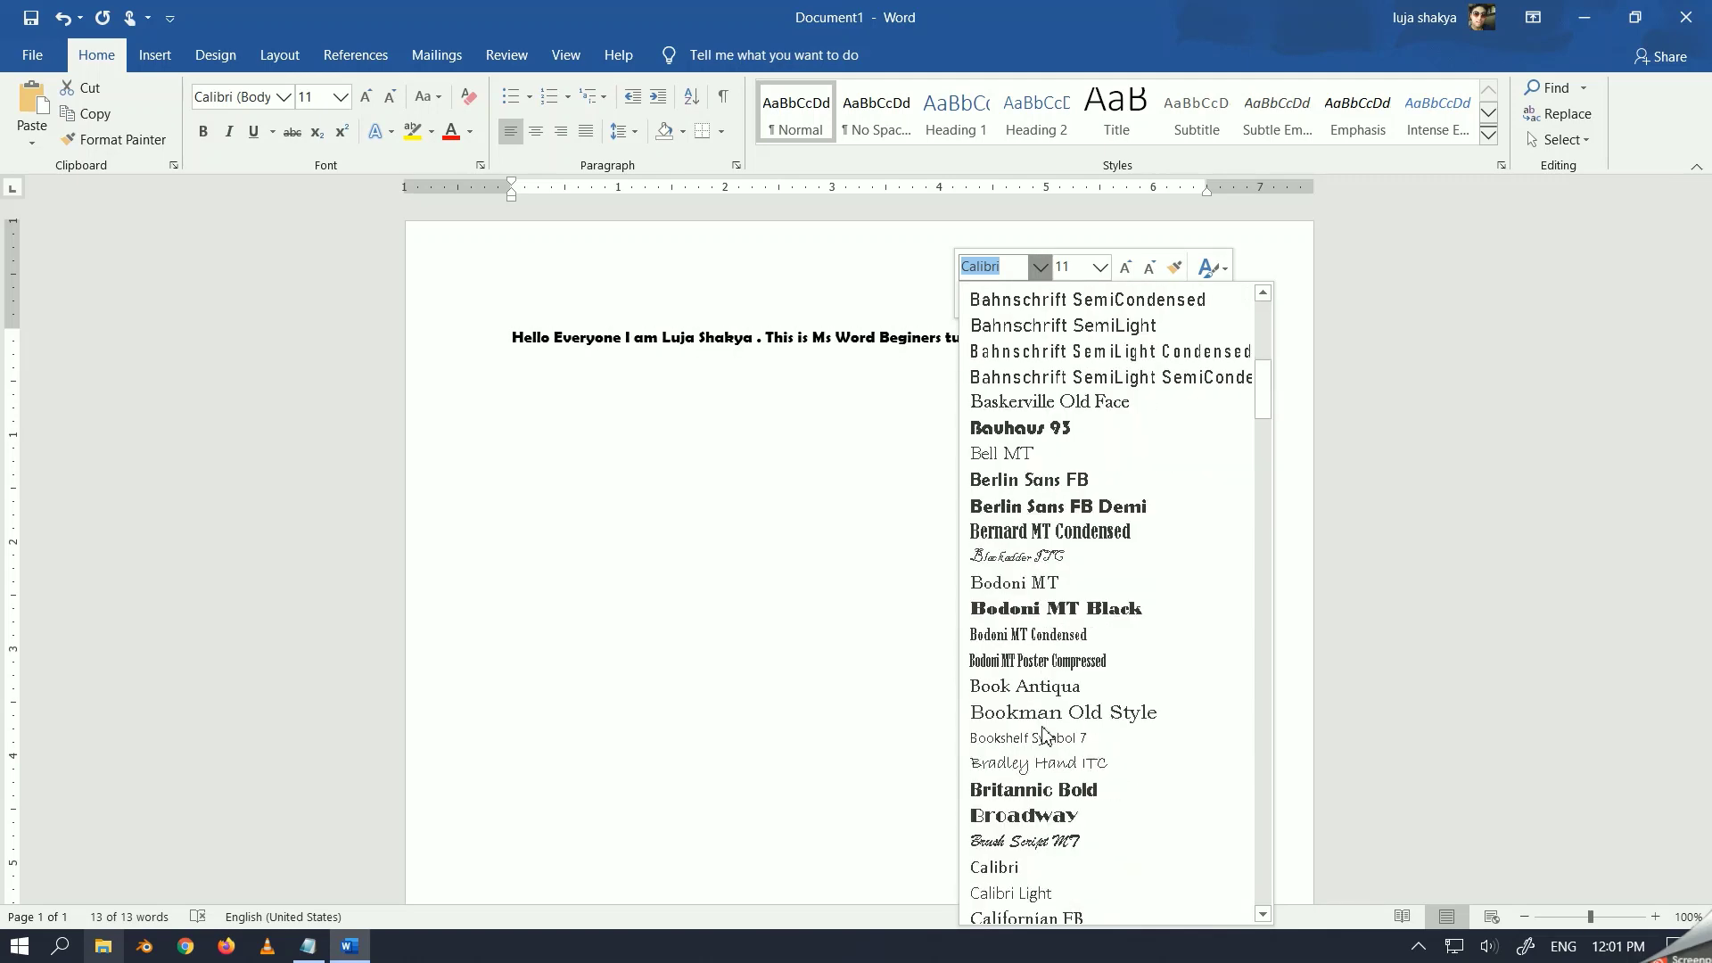
pyautogui.scroll(-2, 1043, 723)
pyautogui.scroll(-2, 1052, 724)
pyautogui.scroll(-2, 1052, 695)
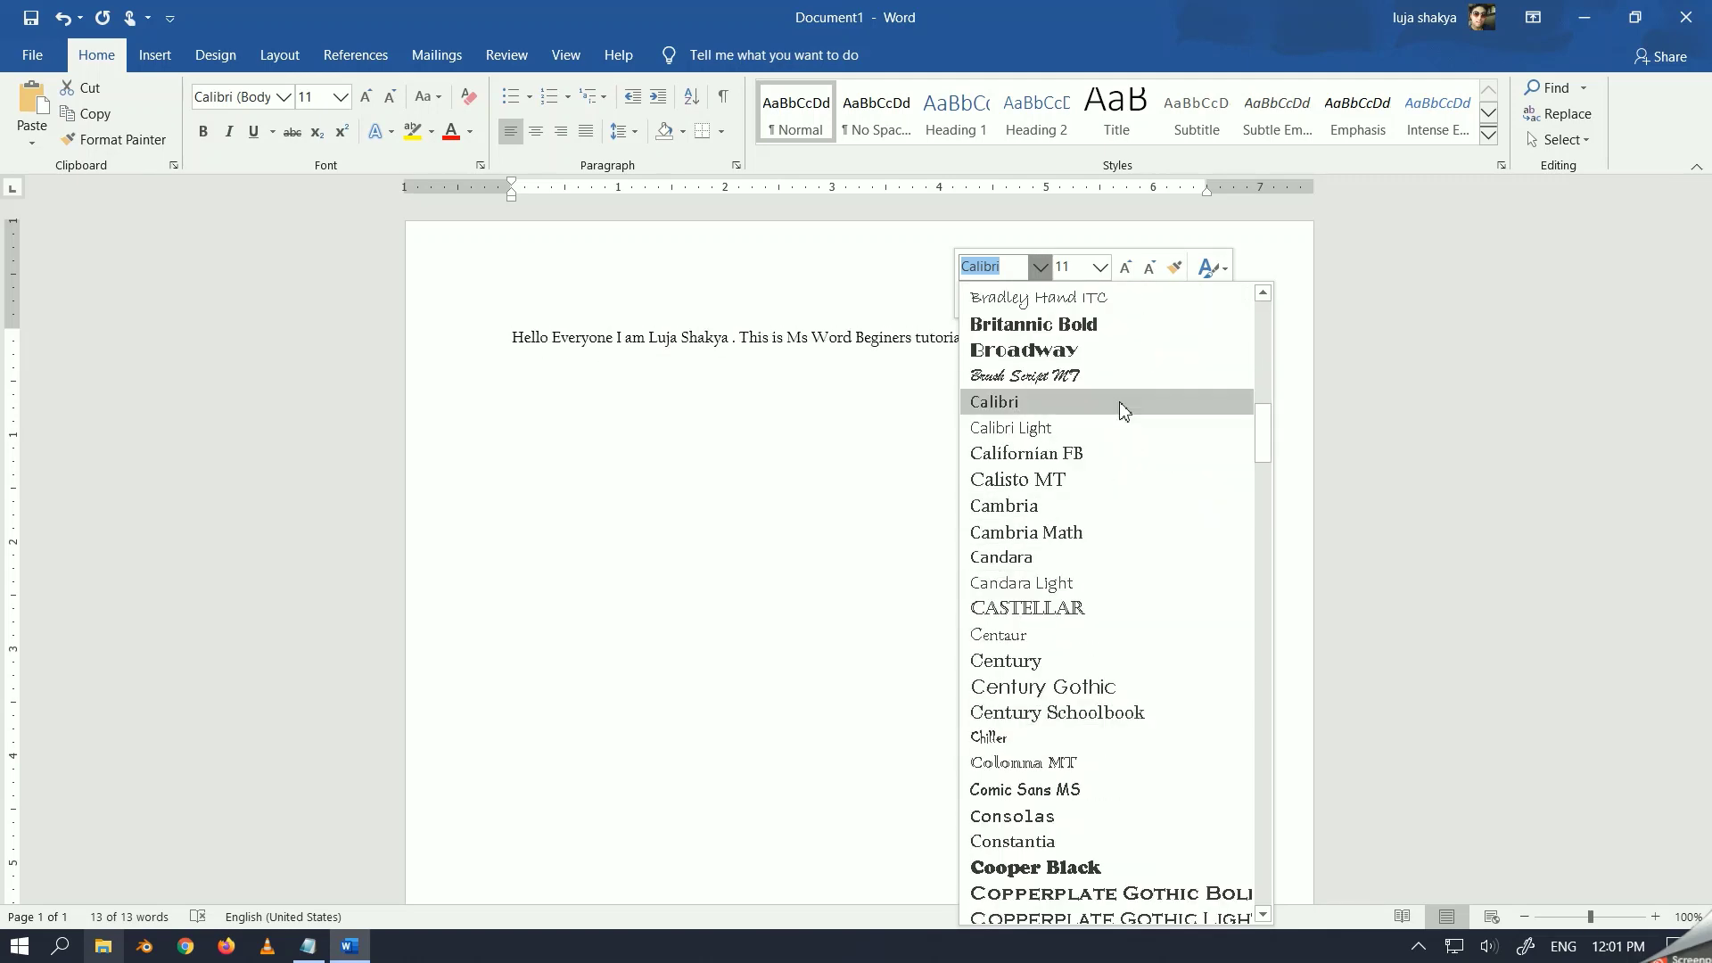
pyautogui.click(1100, 268)
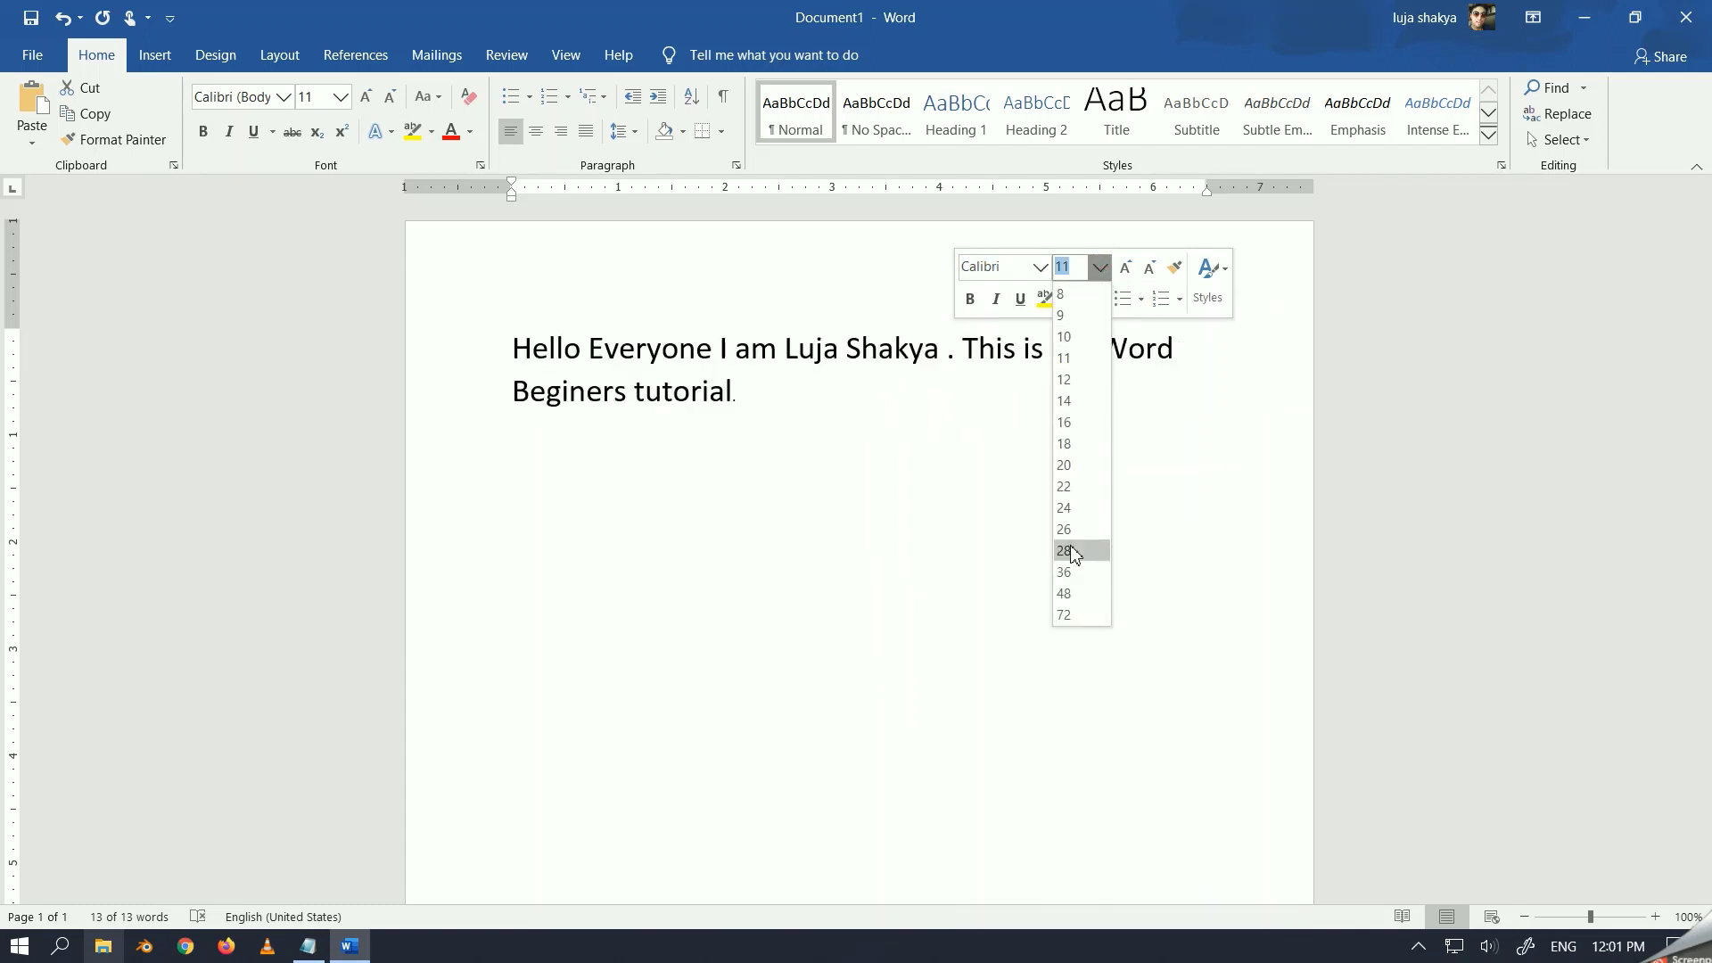
pyautogui.click(1147, 285)
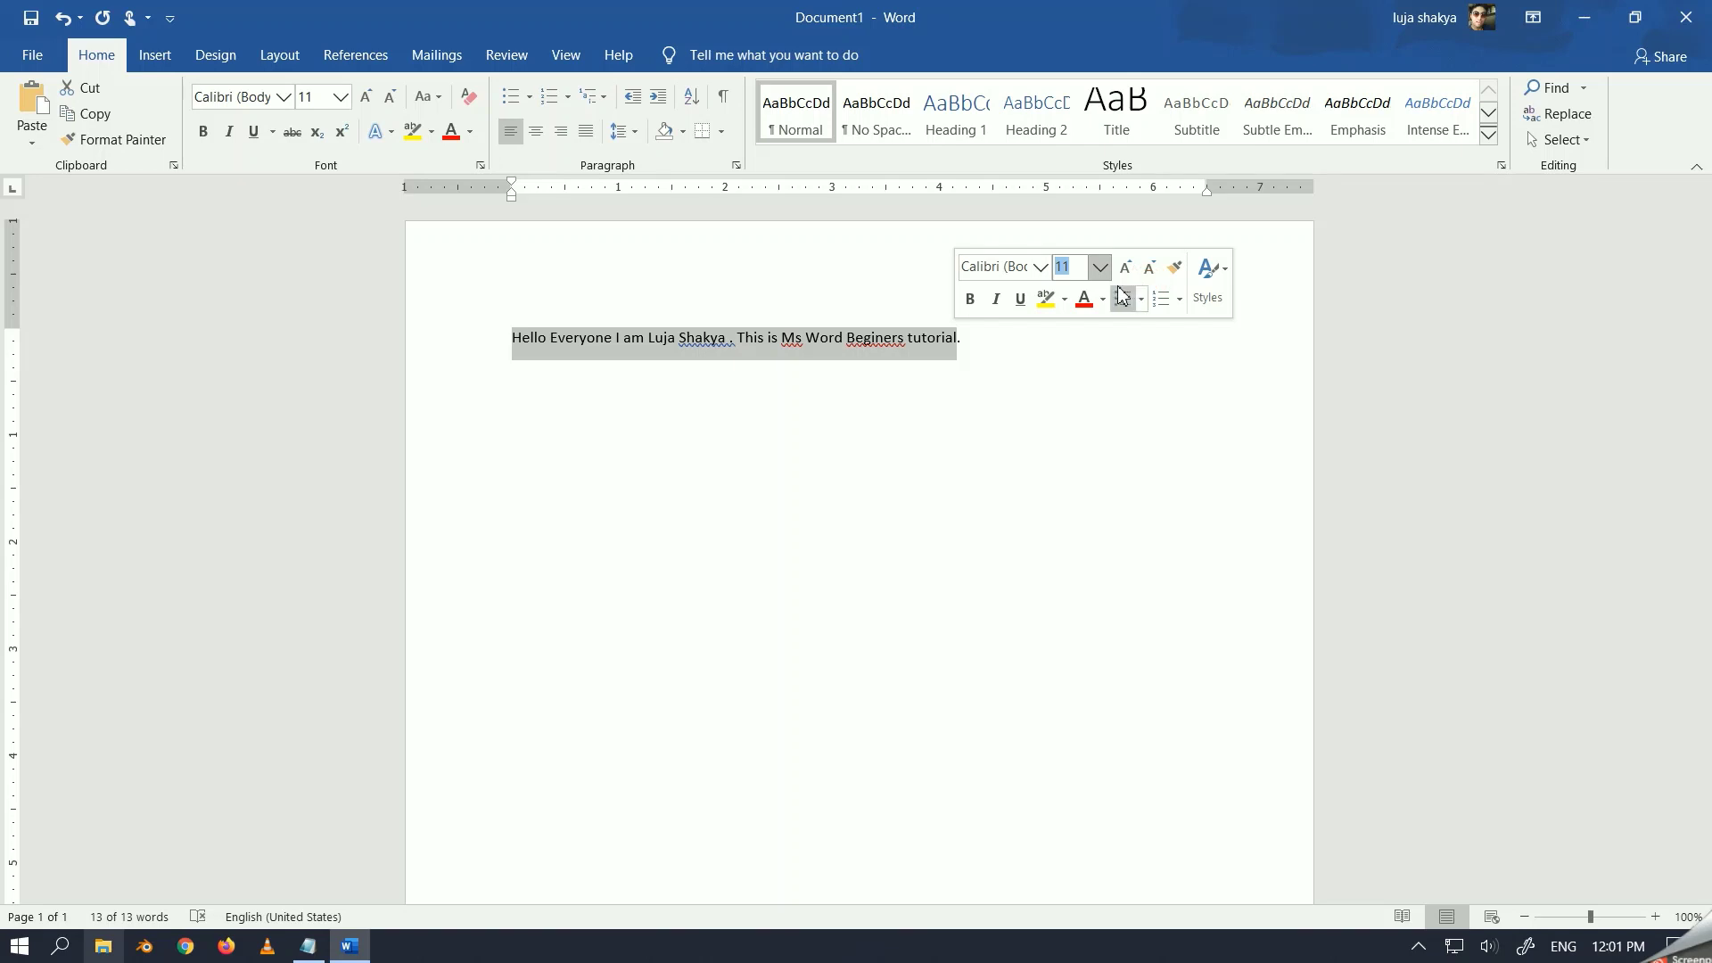
pyautogui.click(1122, 299)
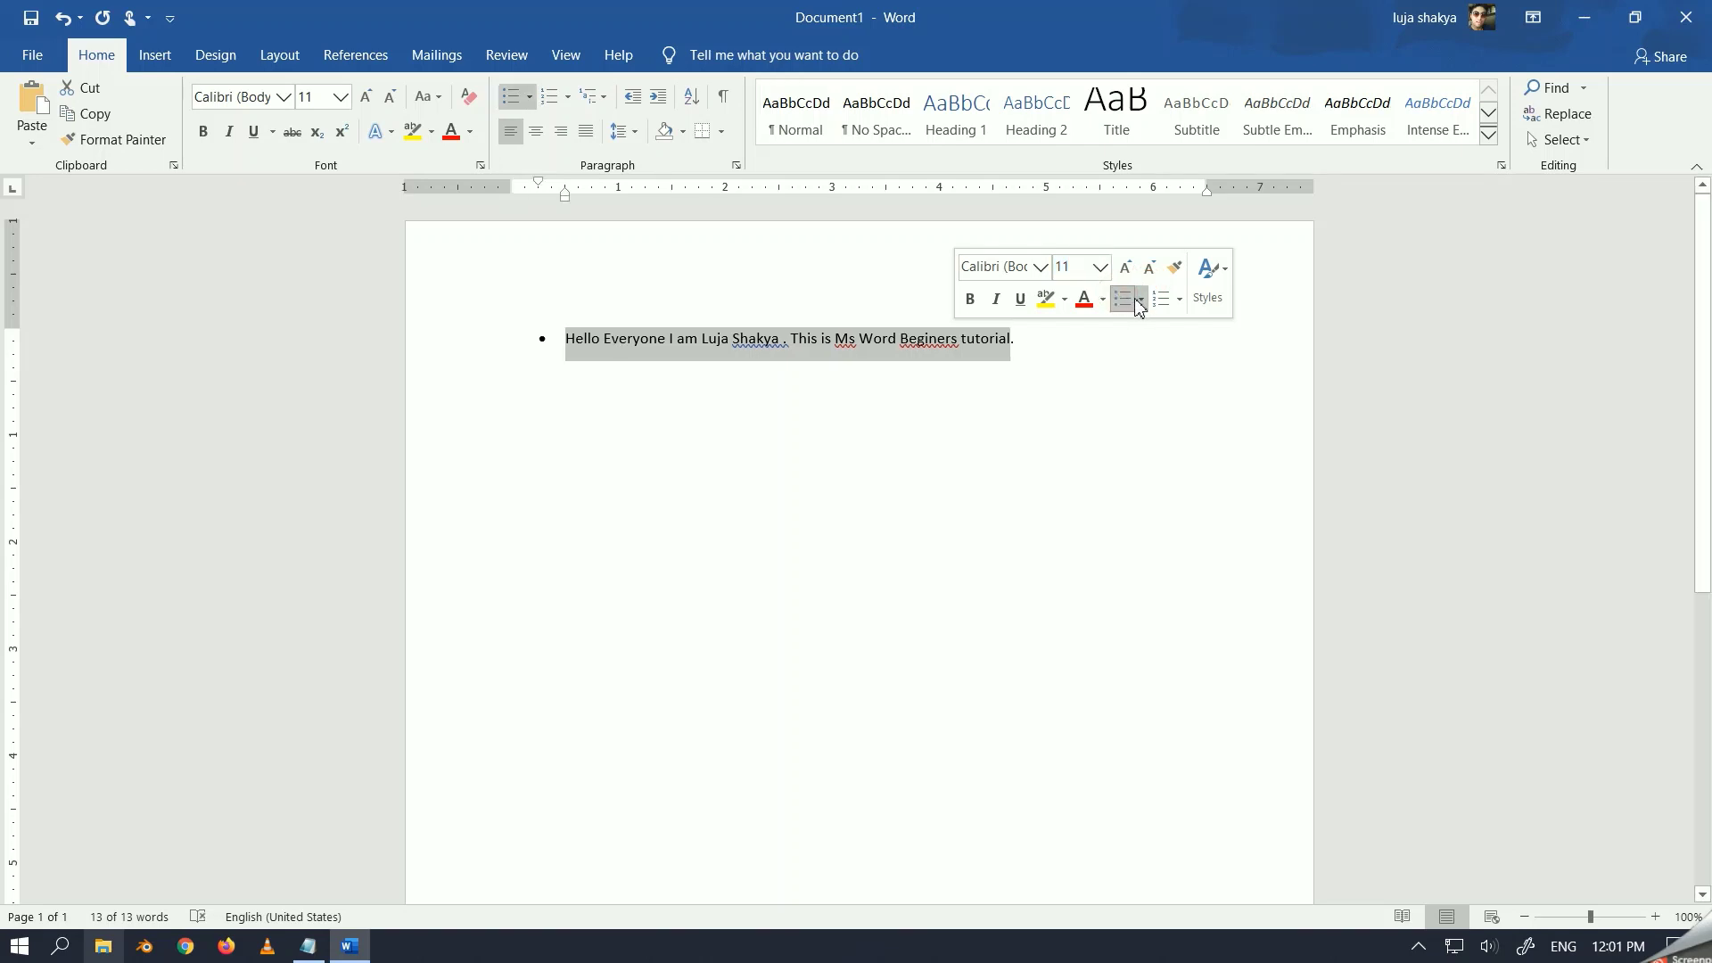
pyautogui.click(1133, 300)
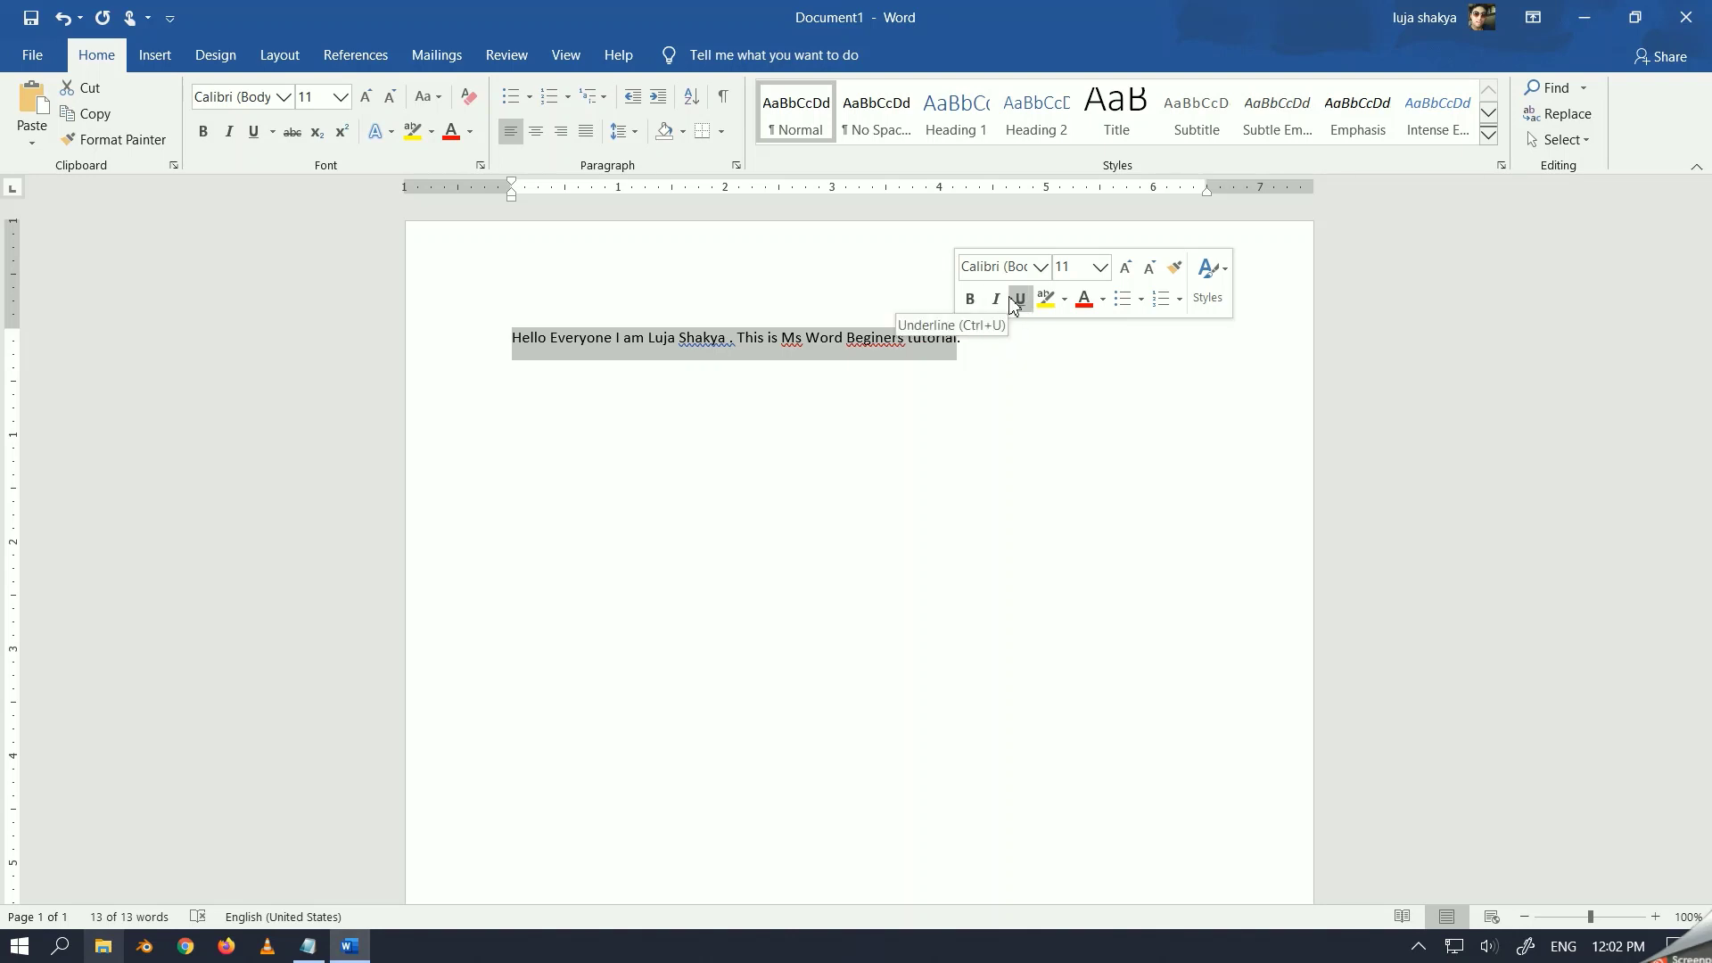
pyautogui.click(976, 299)
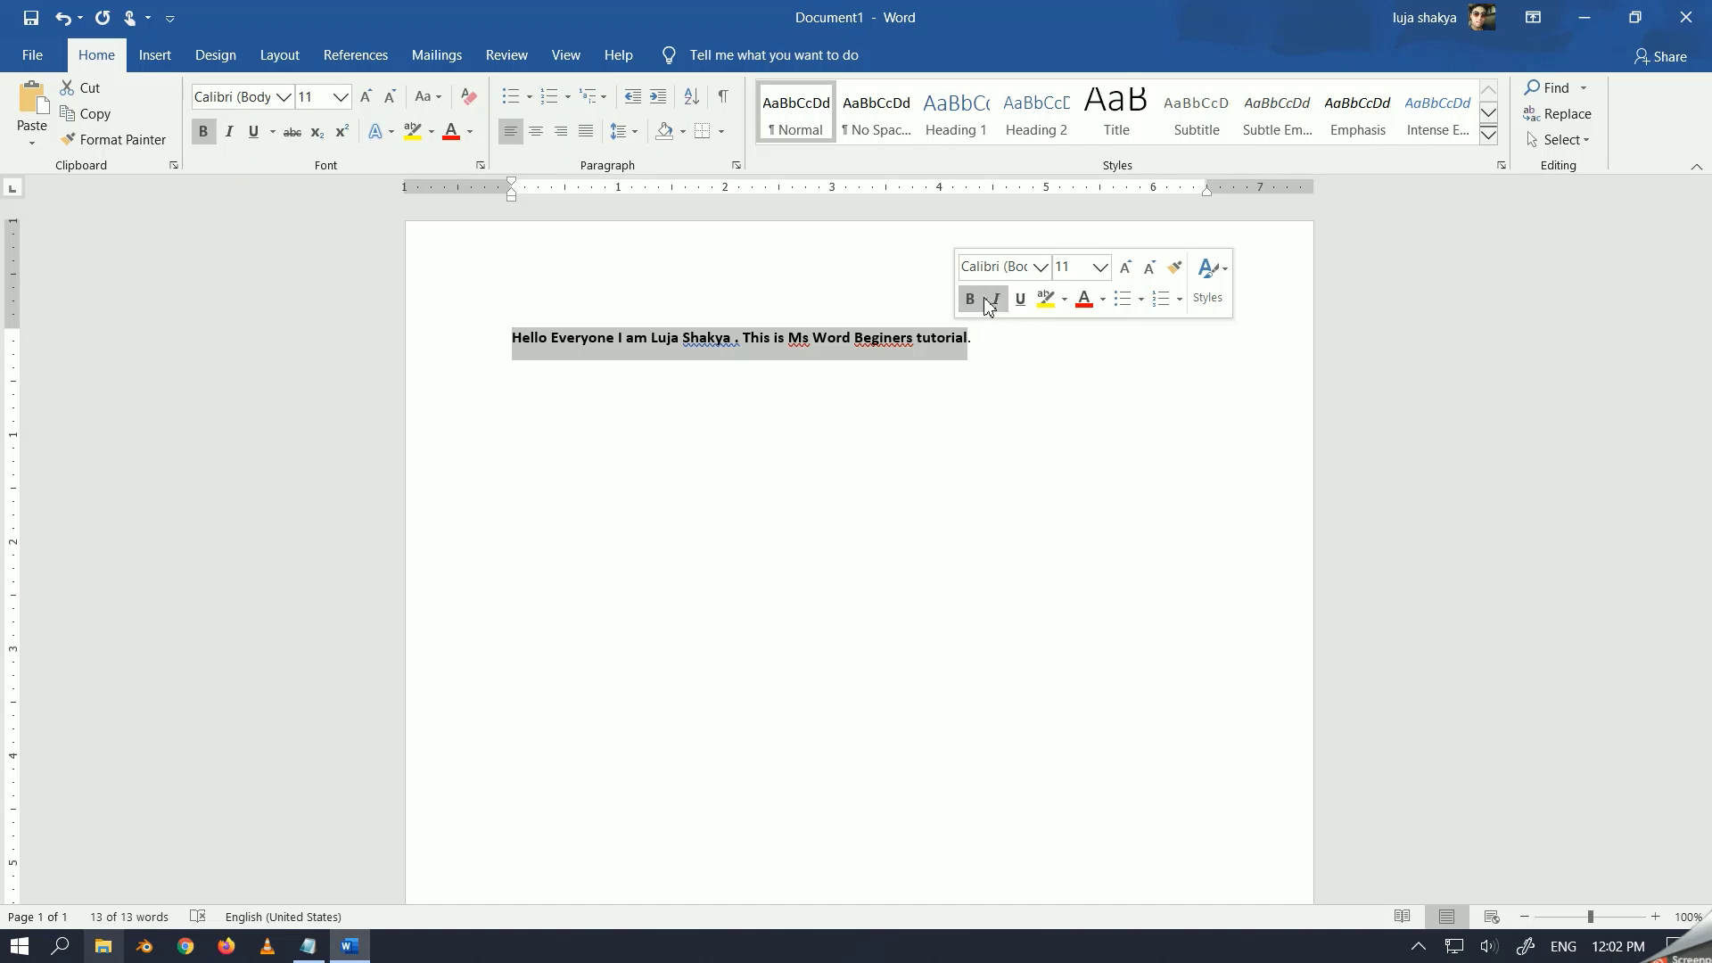
pyautogui.click(987, 299)
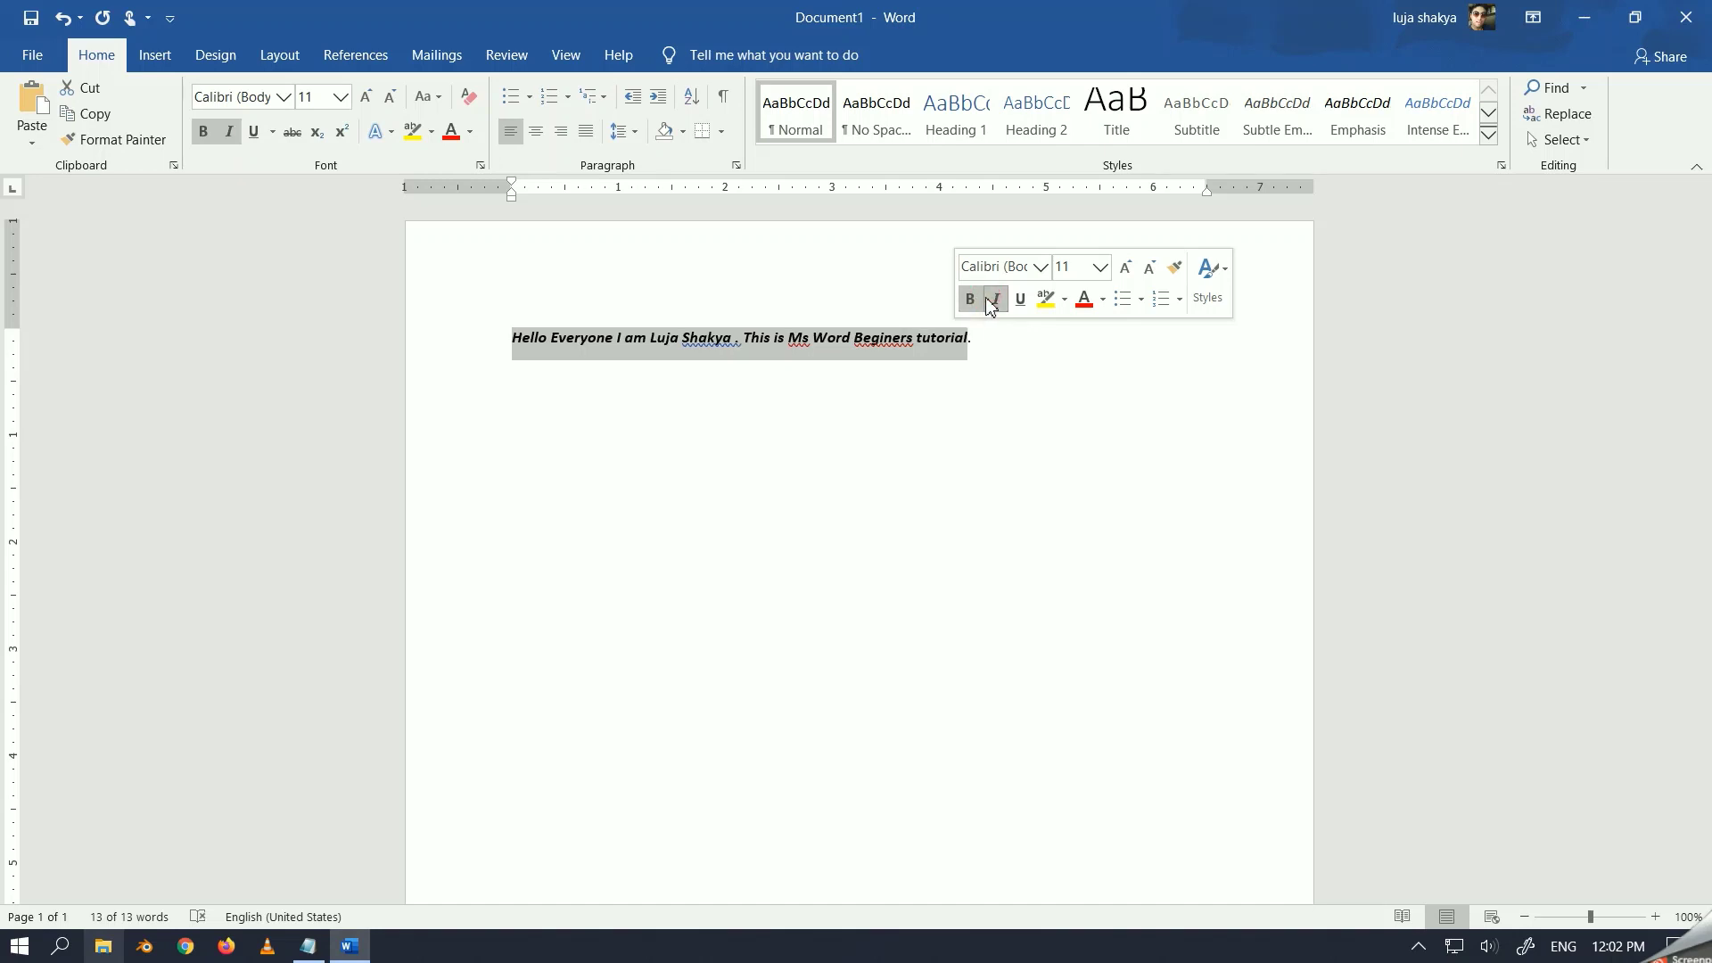
pyautogui.click(1021, 301)
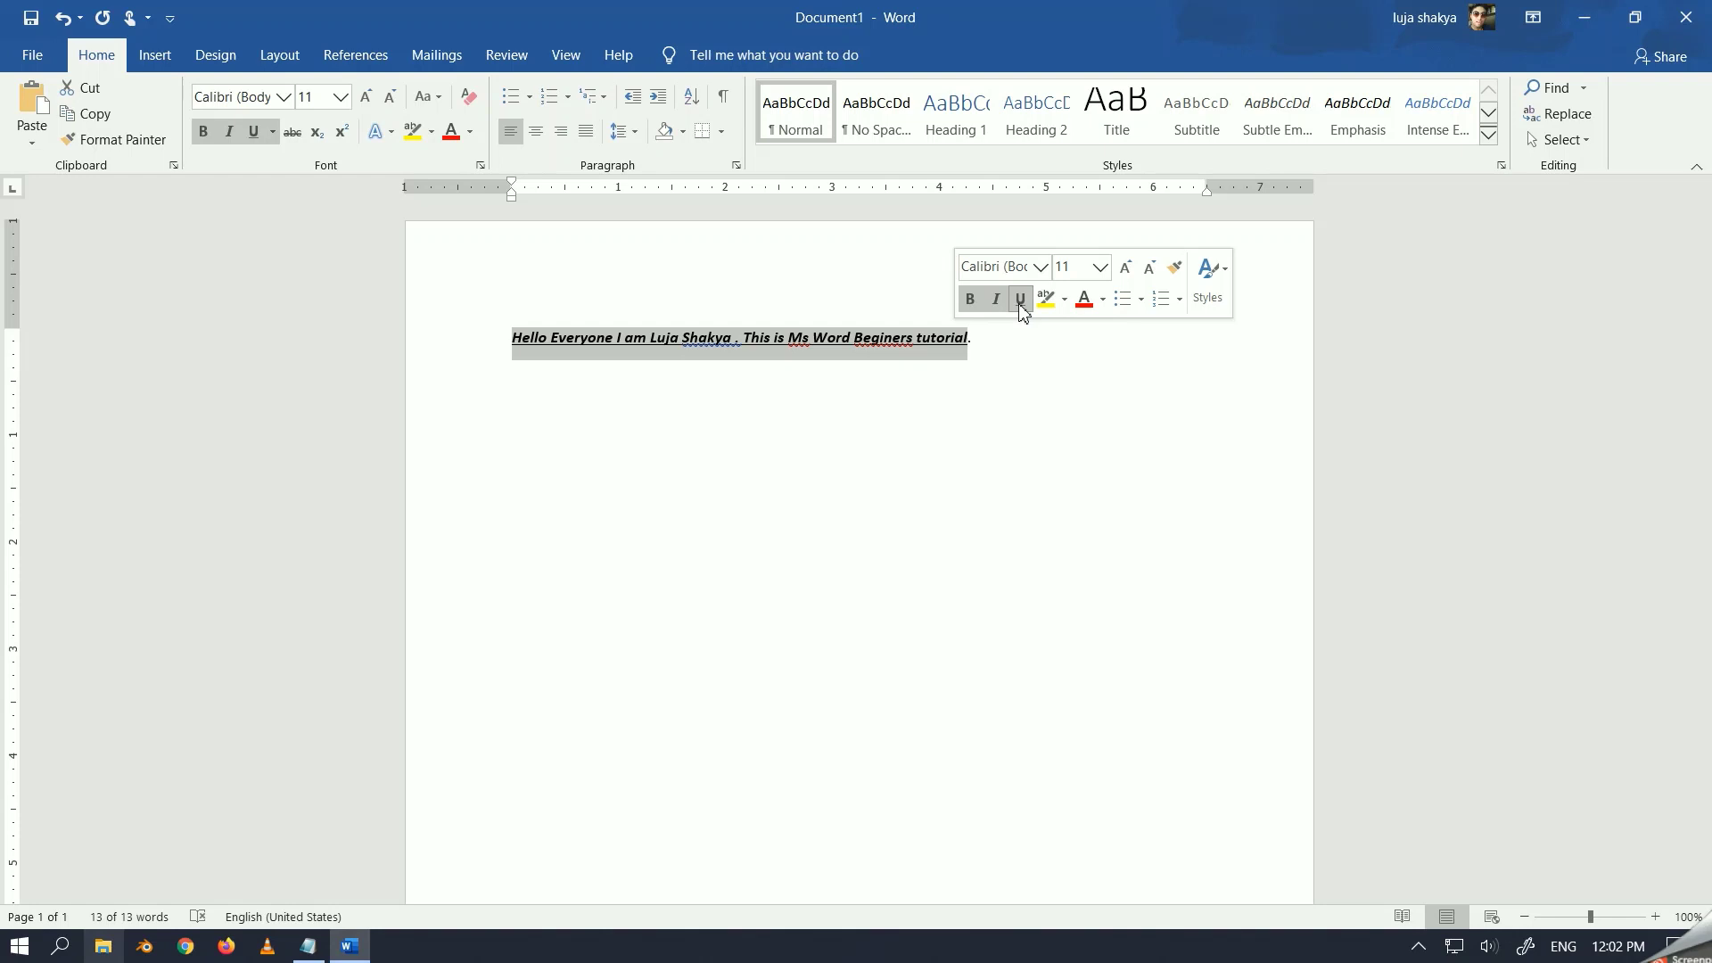
pyautogui.click(1021, 300)
pyautogui.click(993, 298)
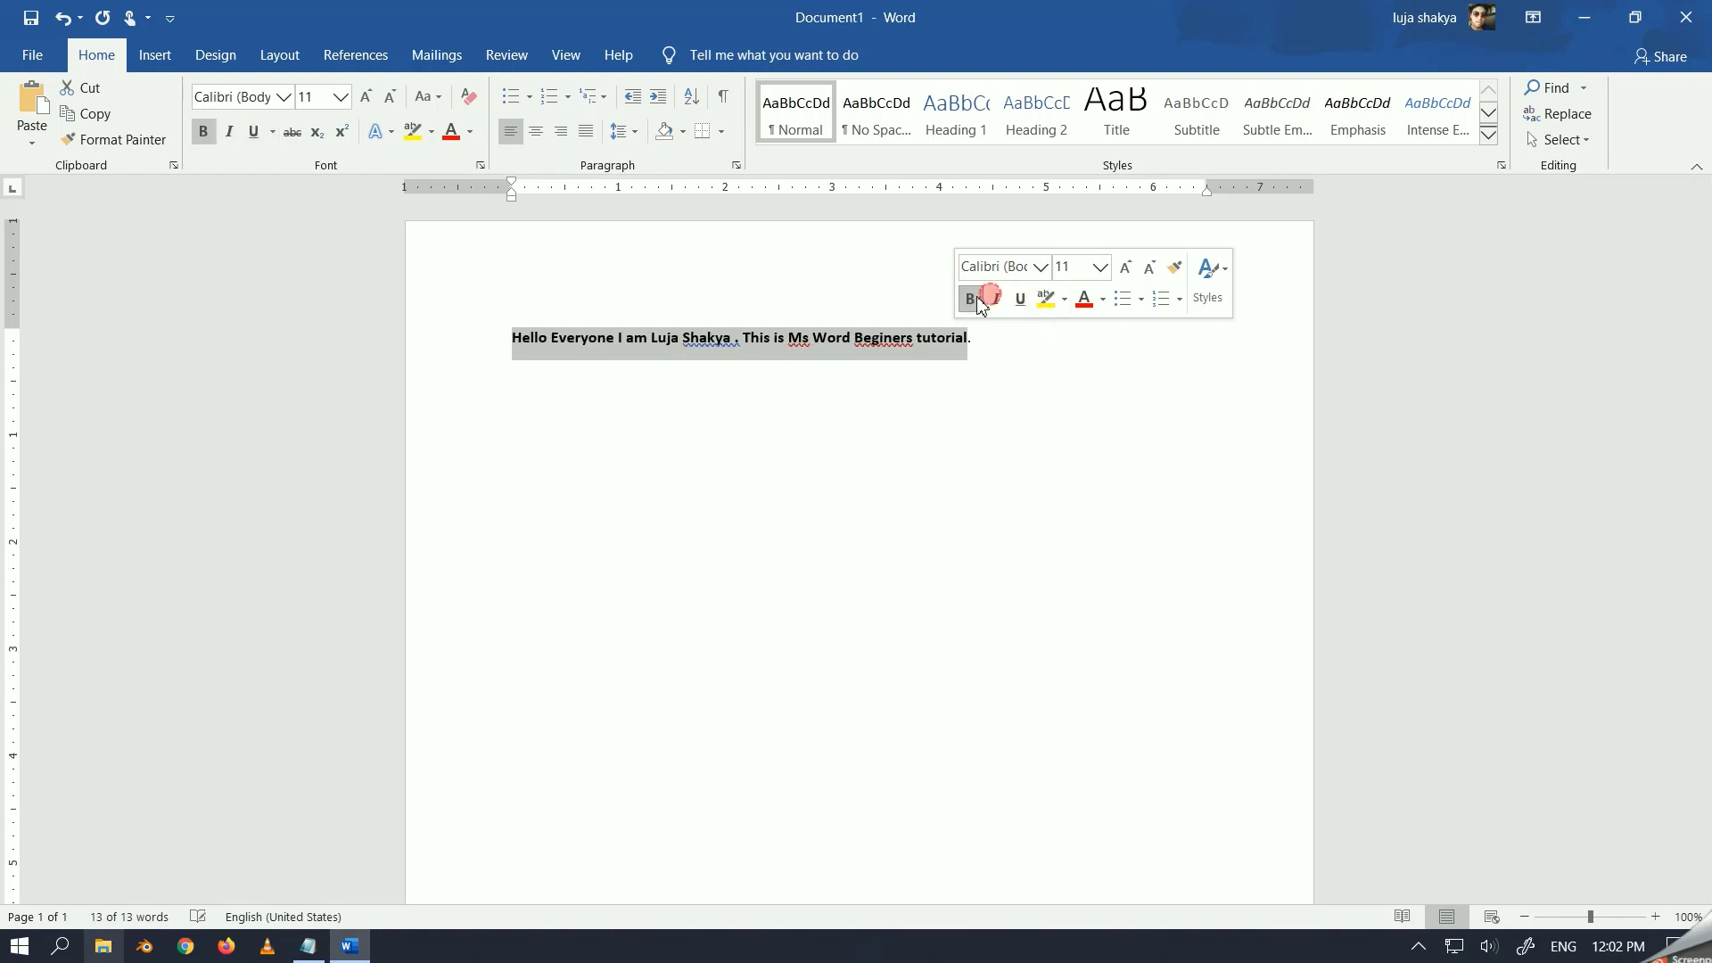
pyautogui.click(972, 300)
pyautogui.click(1101, 348)
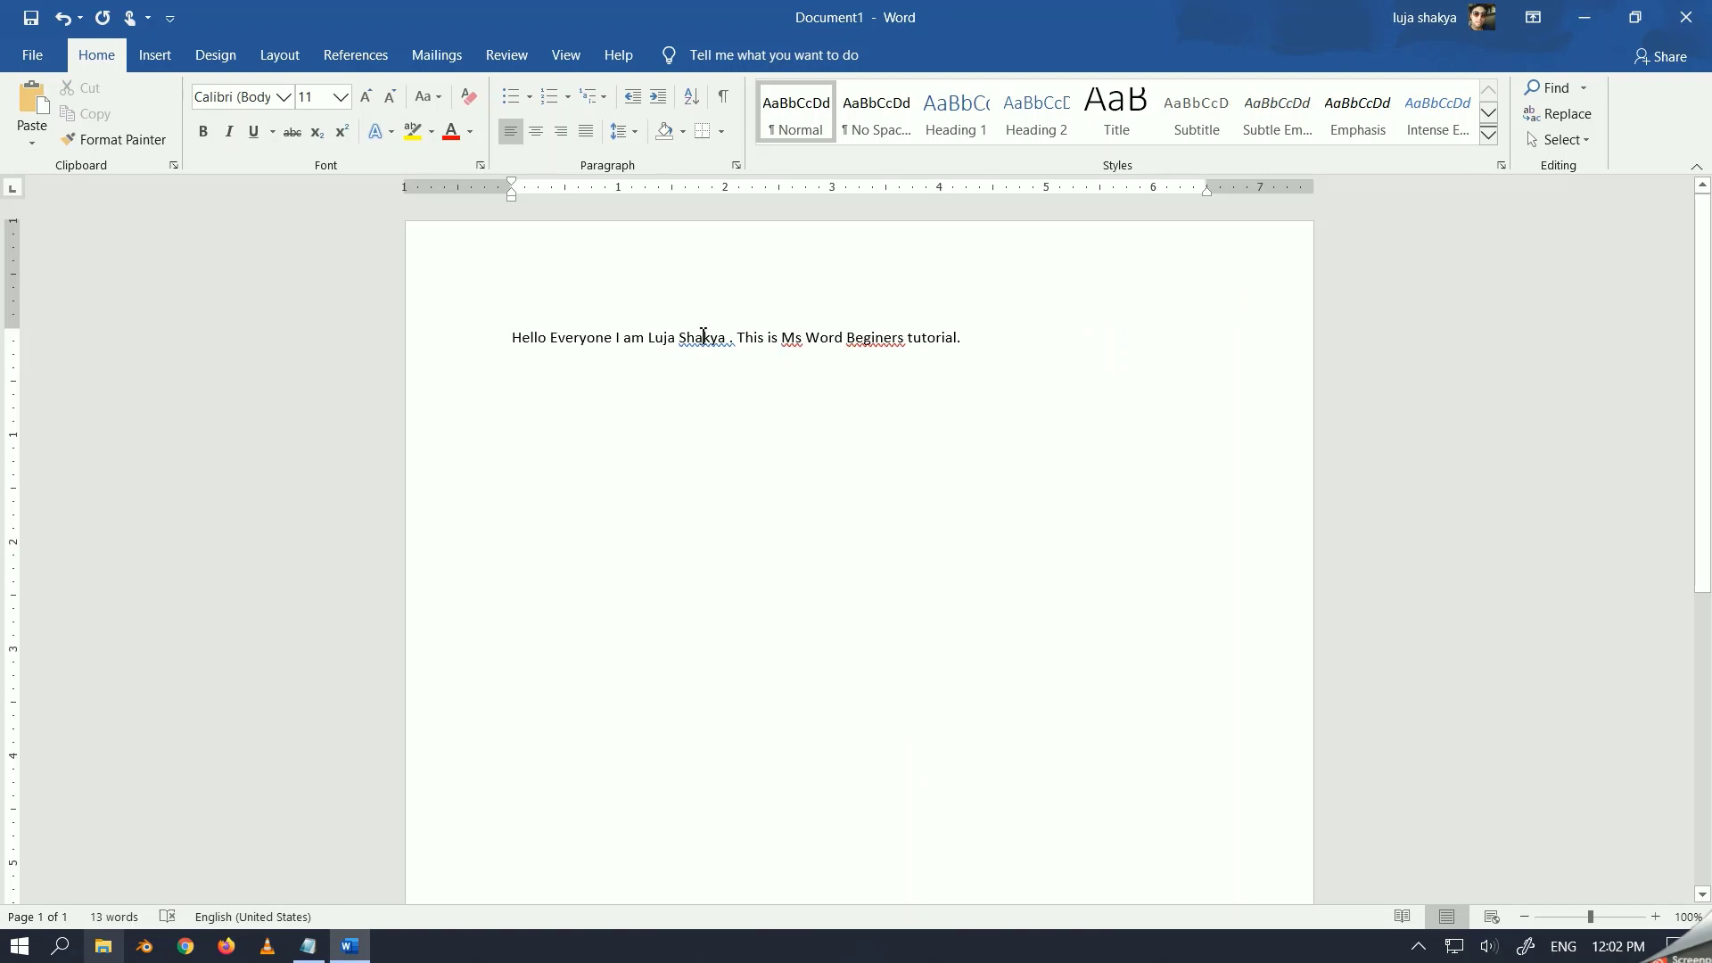
# Zoom the page to 200%, then briefly select the surname and "Ms" before deselecting
pyautogui.keyDown('ctrl'); pyautogui.scroll(10, 675, 334); pyautogui.keyUp('ctrl')
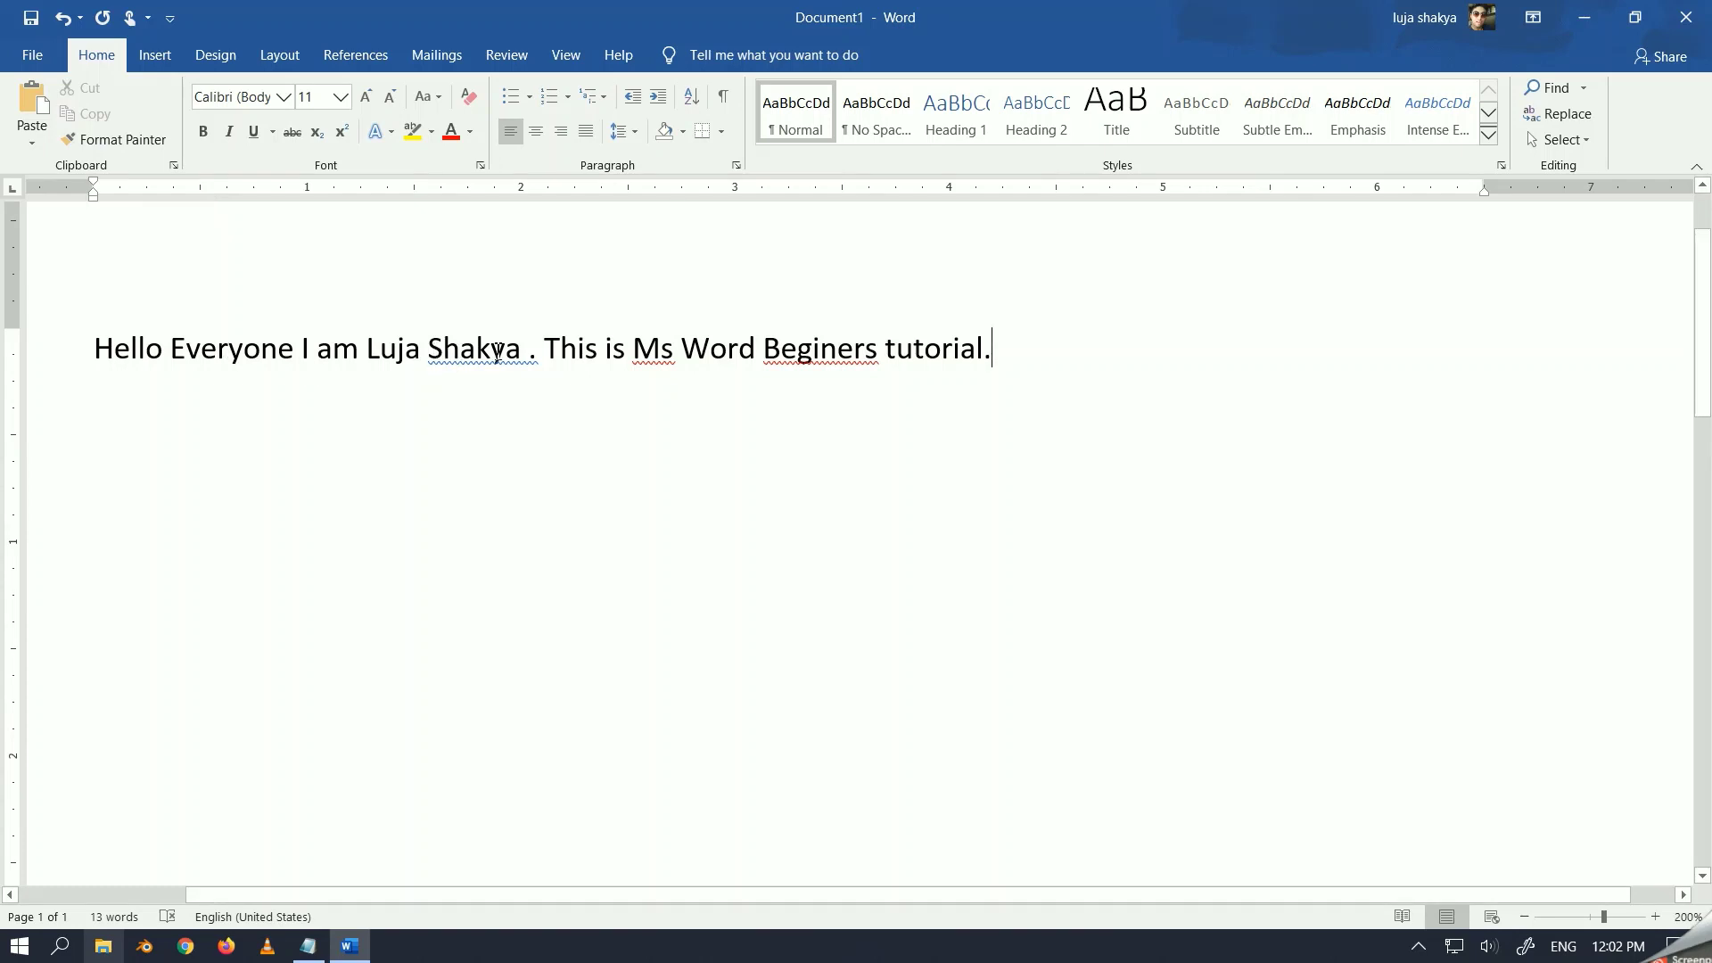
pyautogui.click(435, 353)
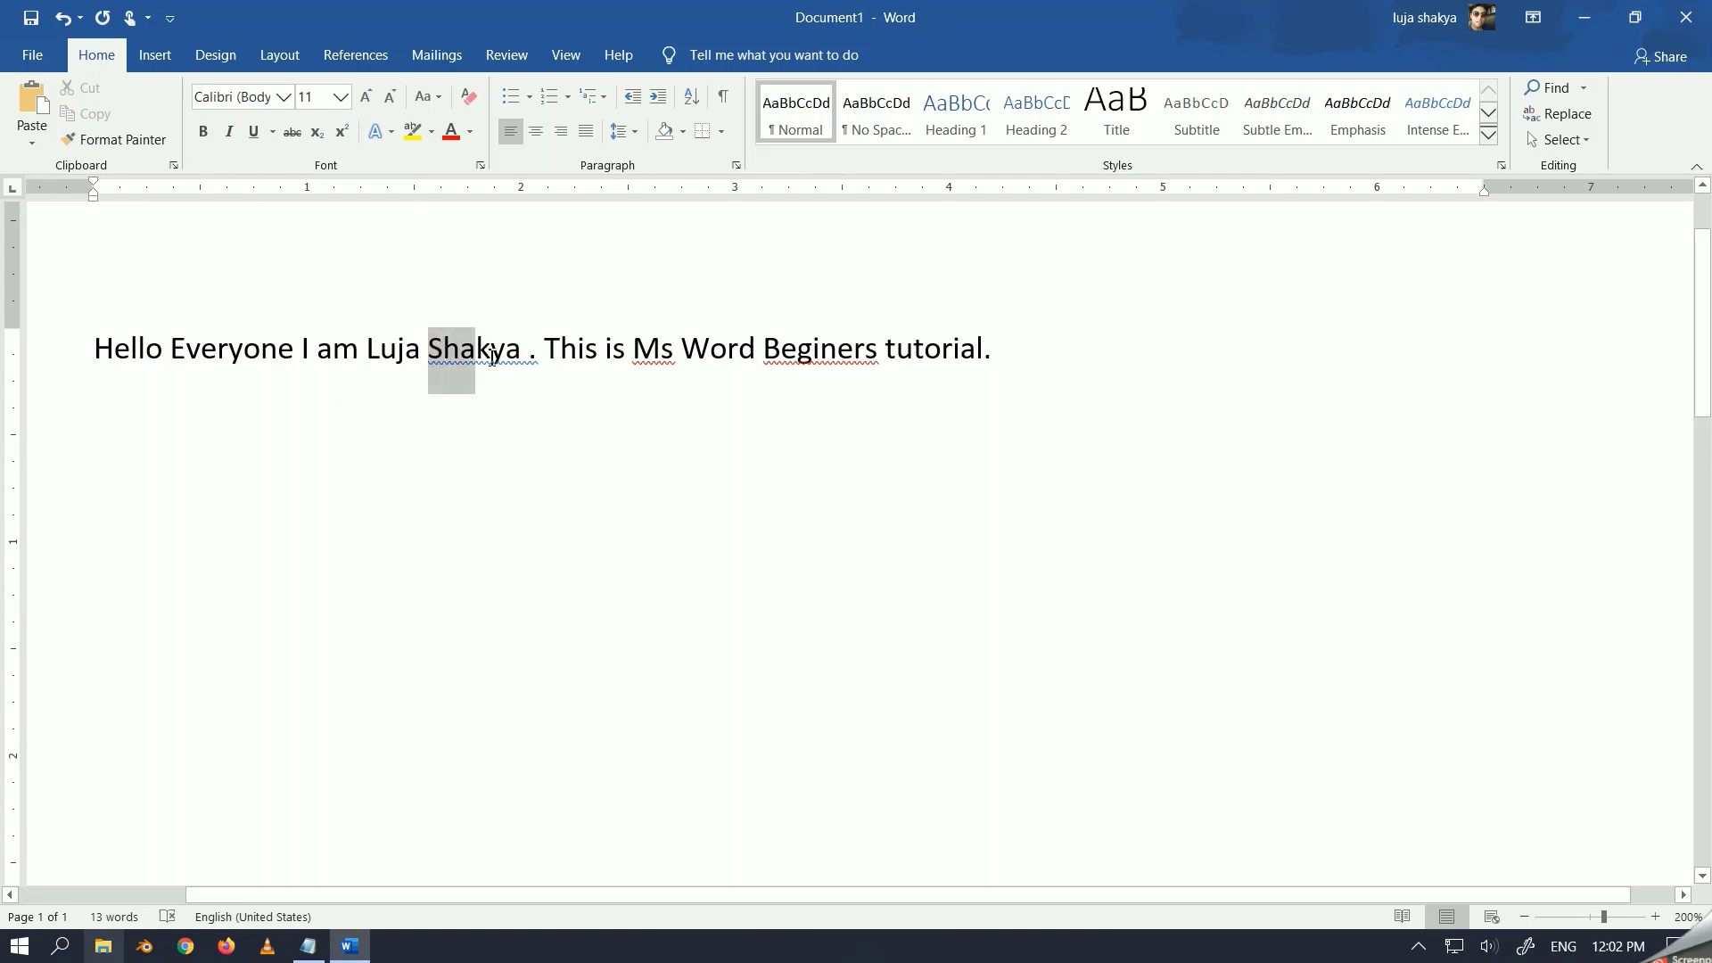
pyautogui.moveTo(435, 352); pyautogui.dragTo(530, 357)
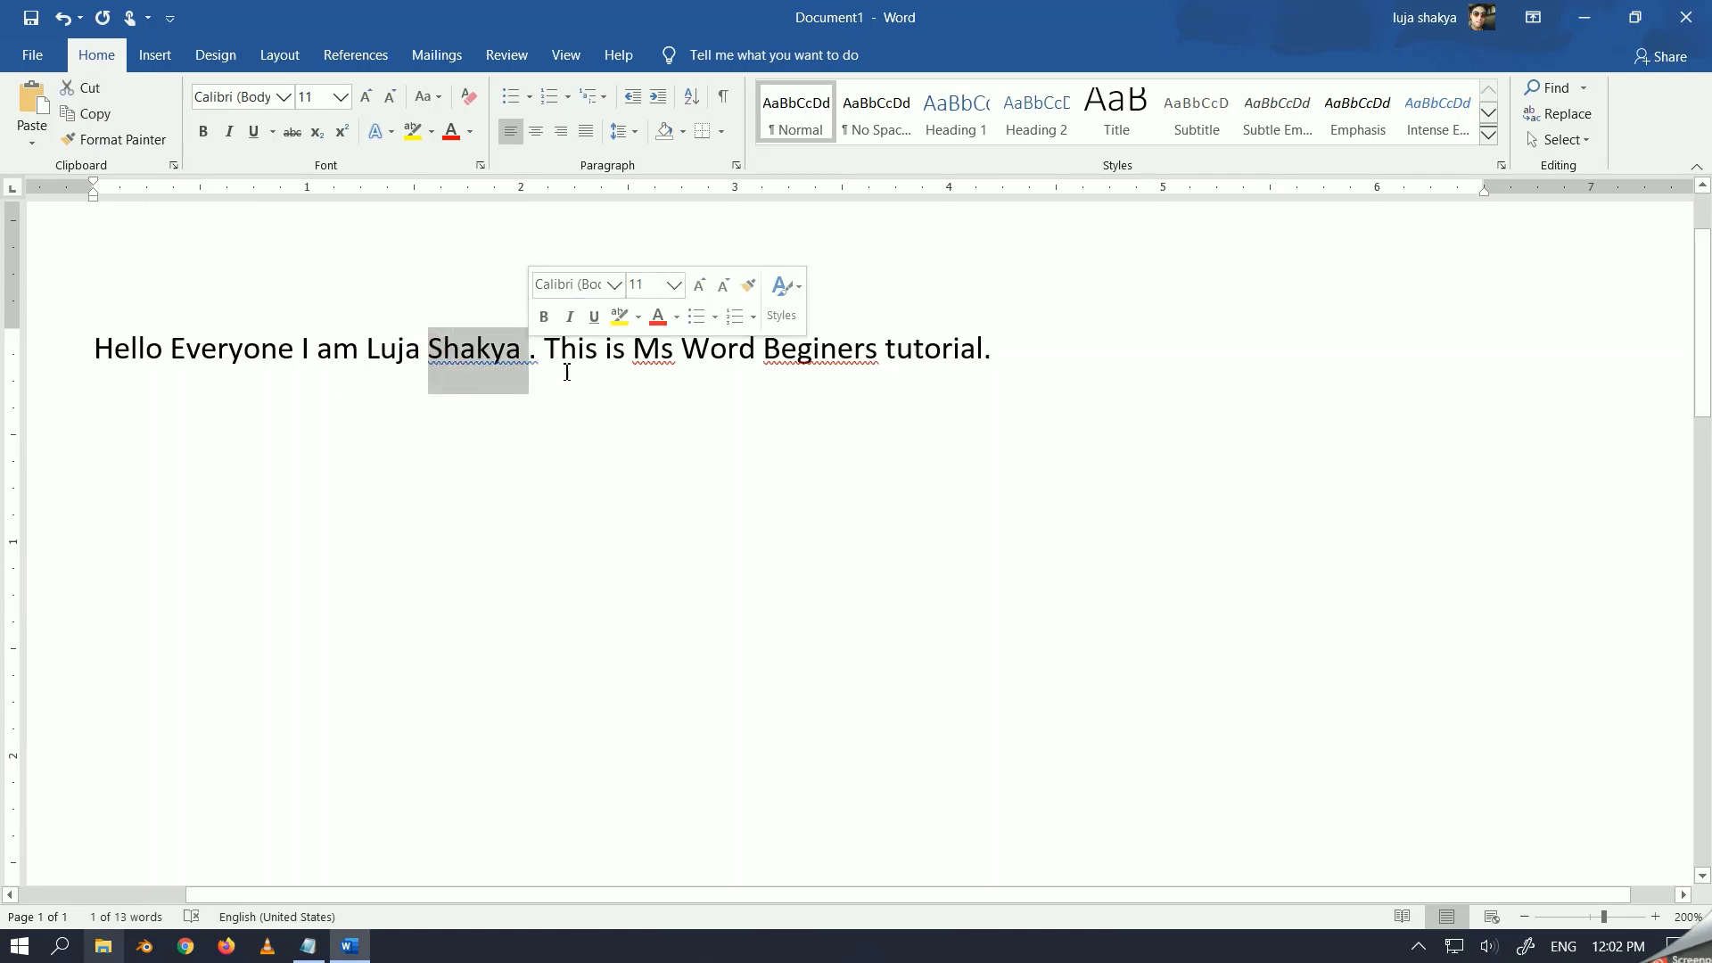
pyautogui.moveTo(636, 357); pyautogui.dragTo(663, 361)
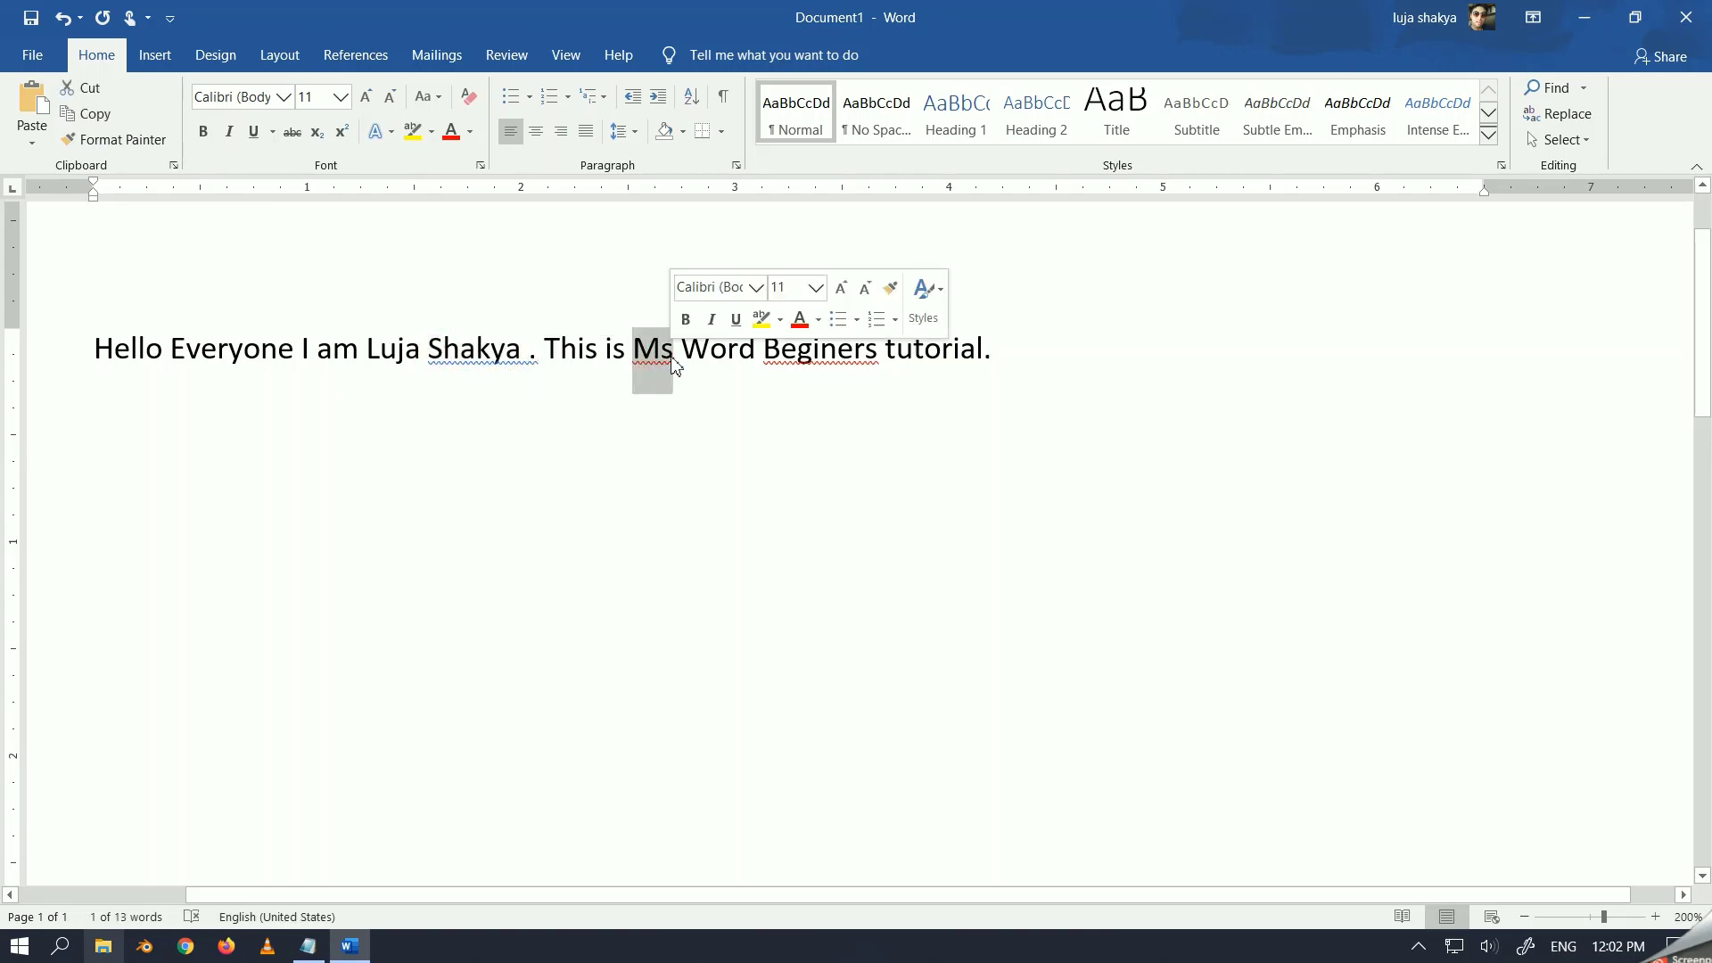
pyautogui.press('Right')
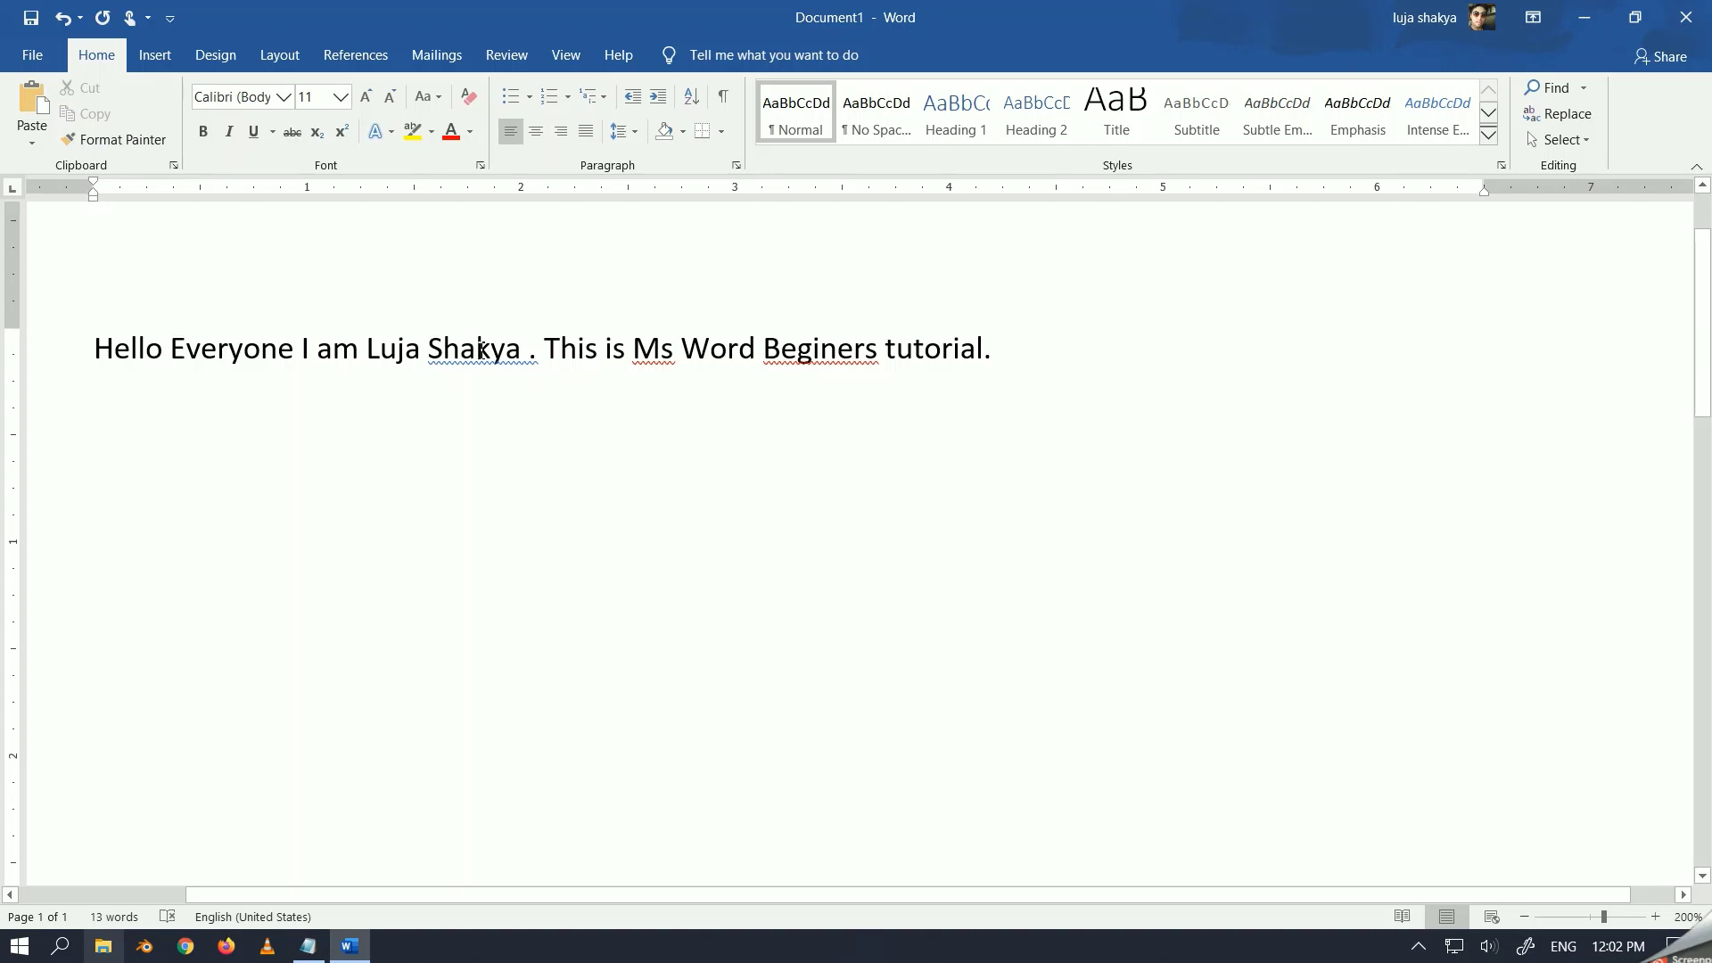
# Use the spelling suggestions to correct "Beginers" to "Beginners"
pyautogui.click(479, 351)
pyautogui.click(657, 350)
pyautogui.rightClick(657, 352)
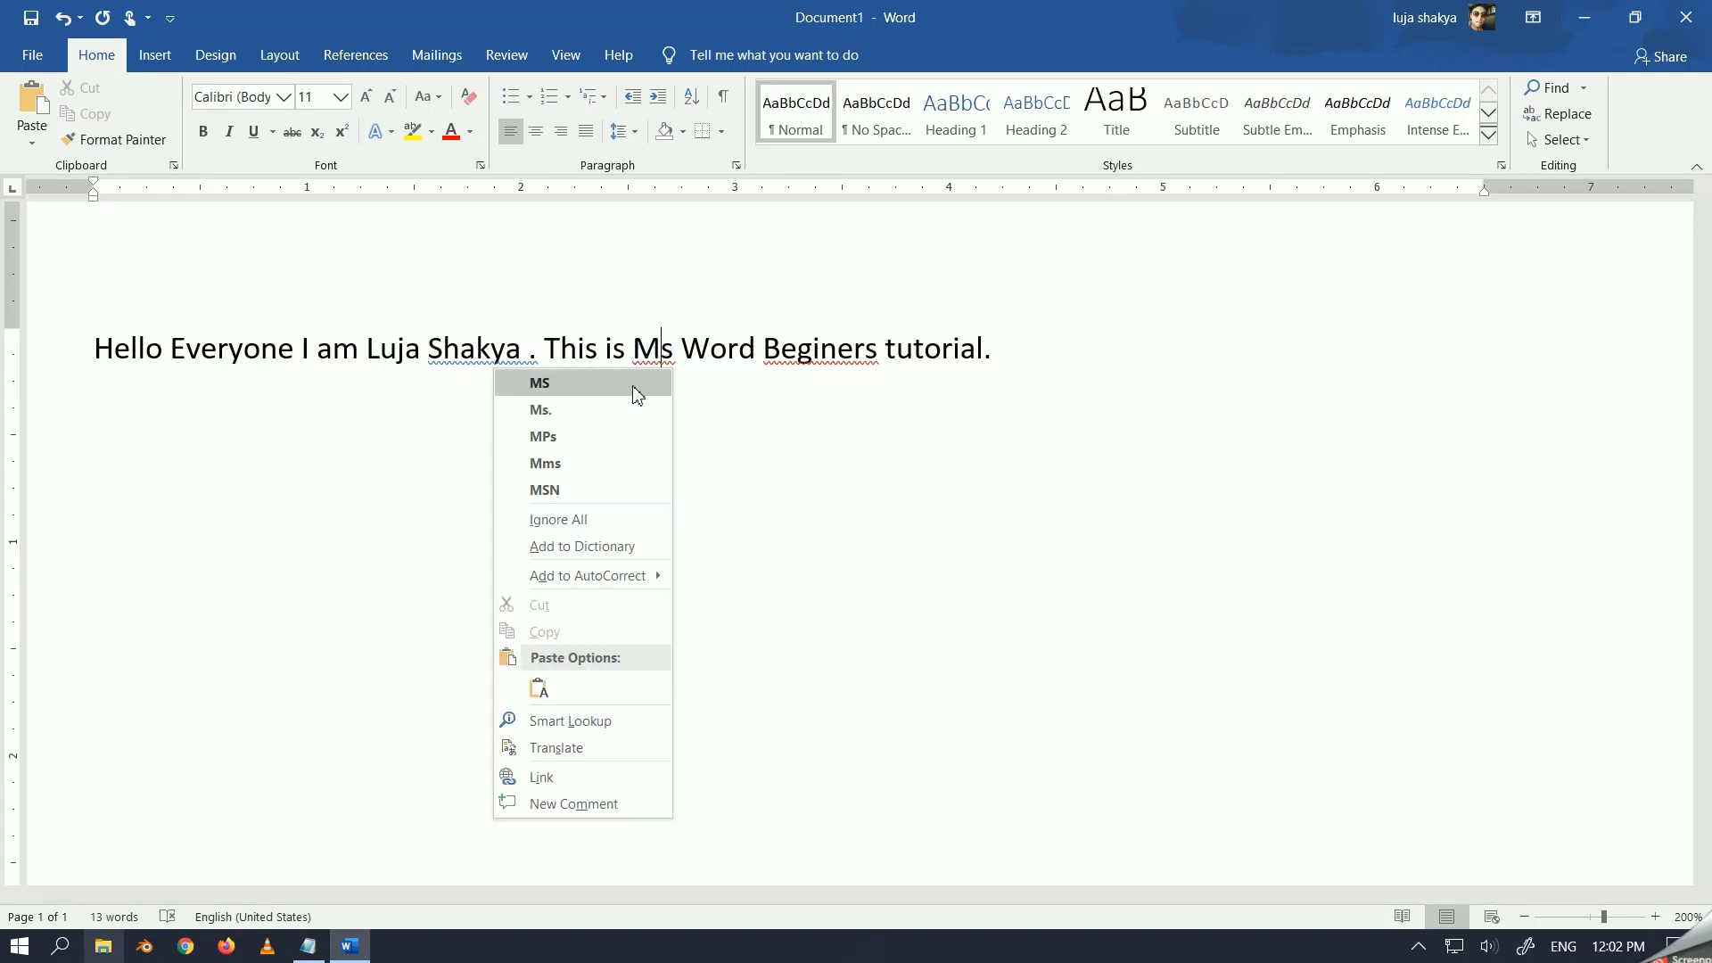
pyautogui.click(658, 351)
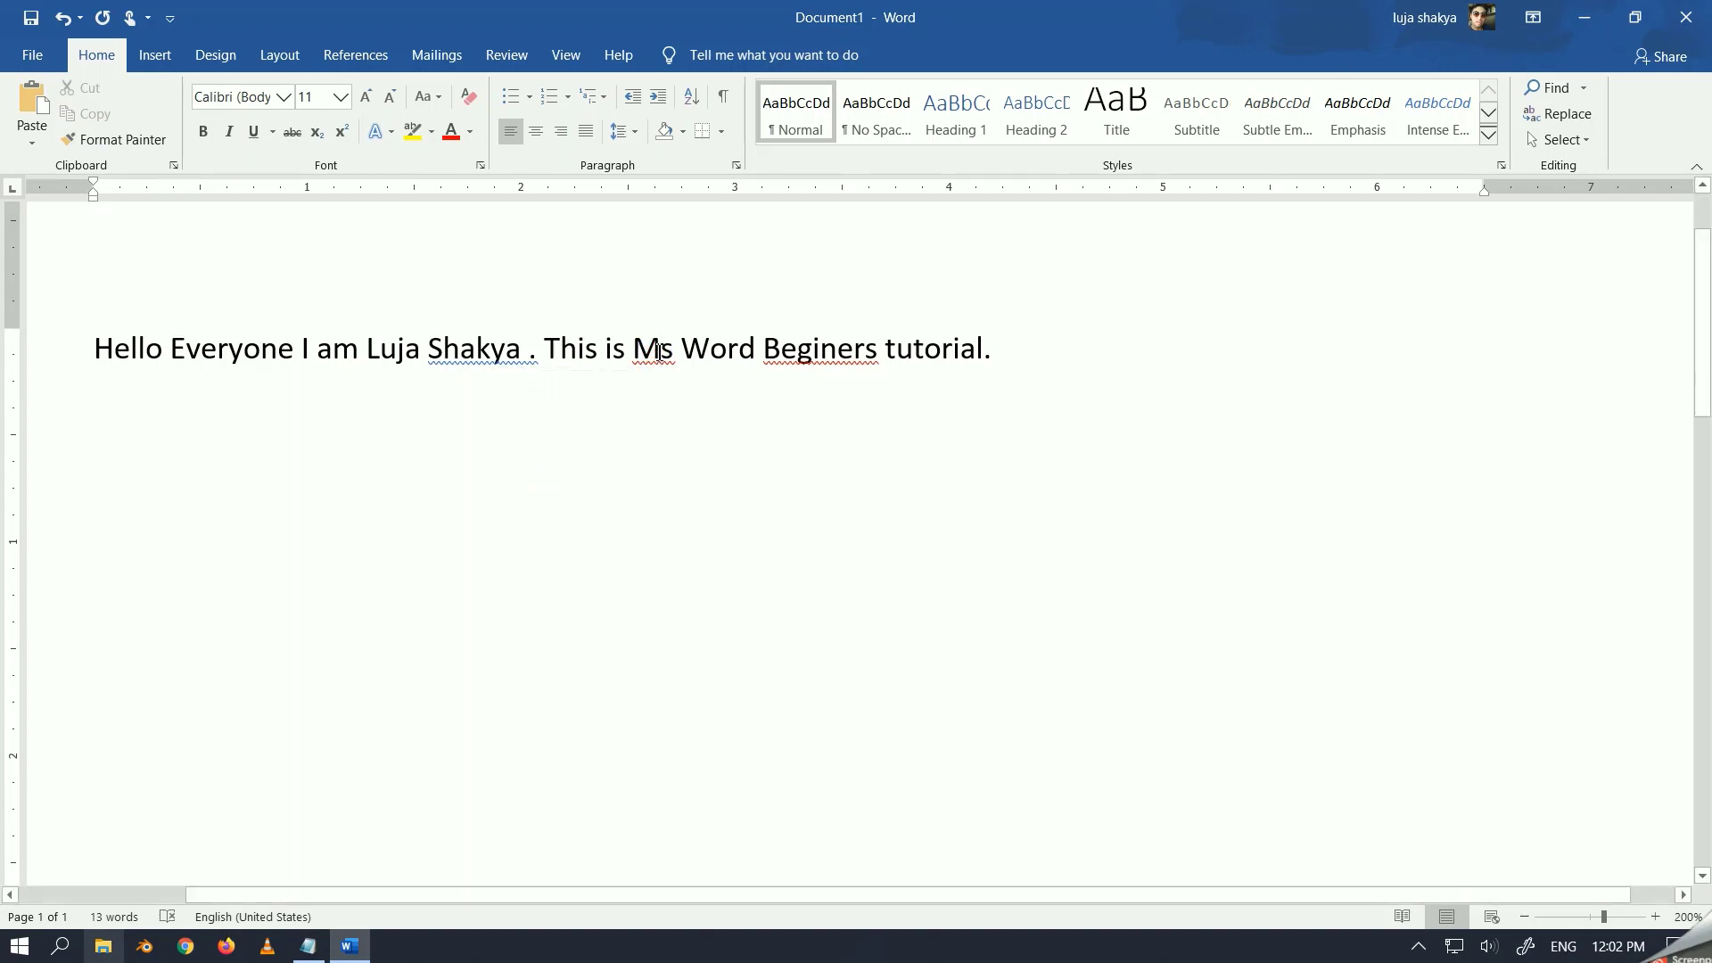
pyautogui.rightClick(657, 351)
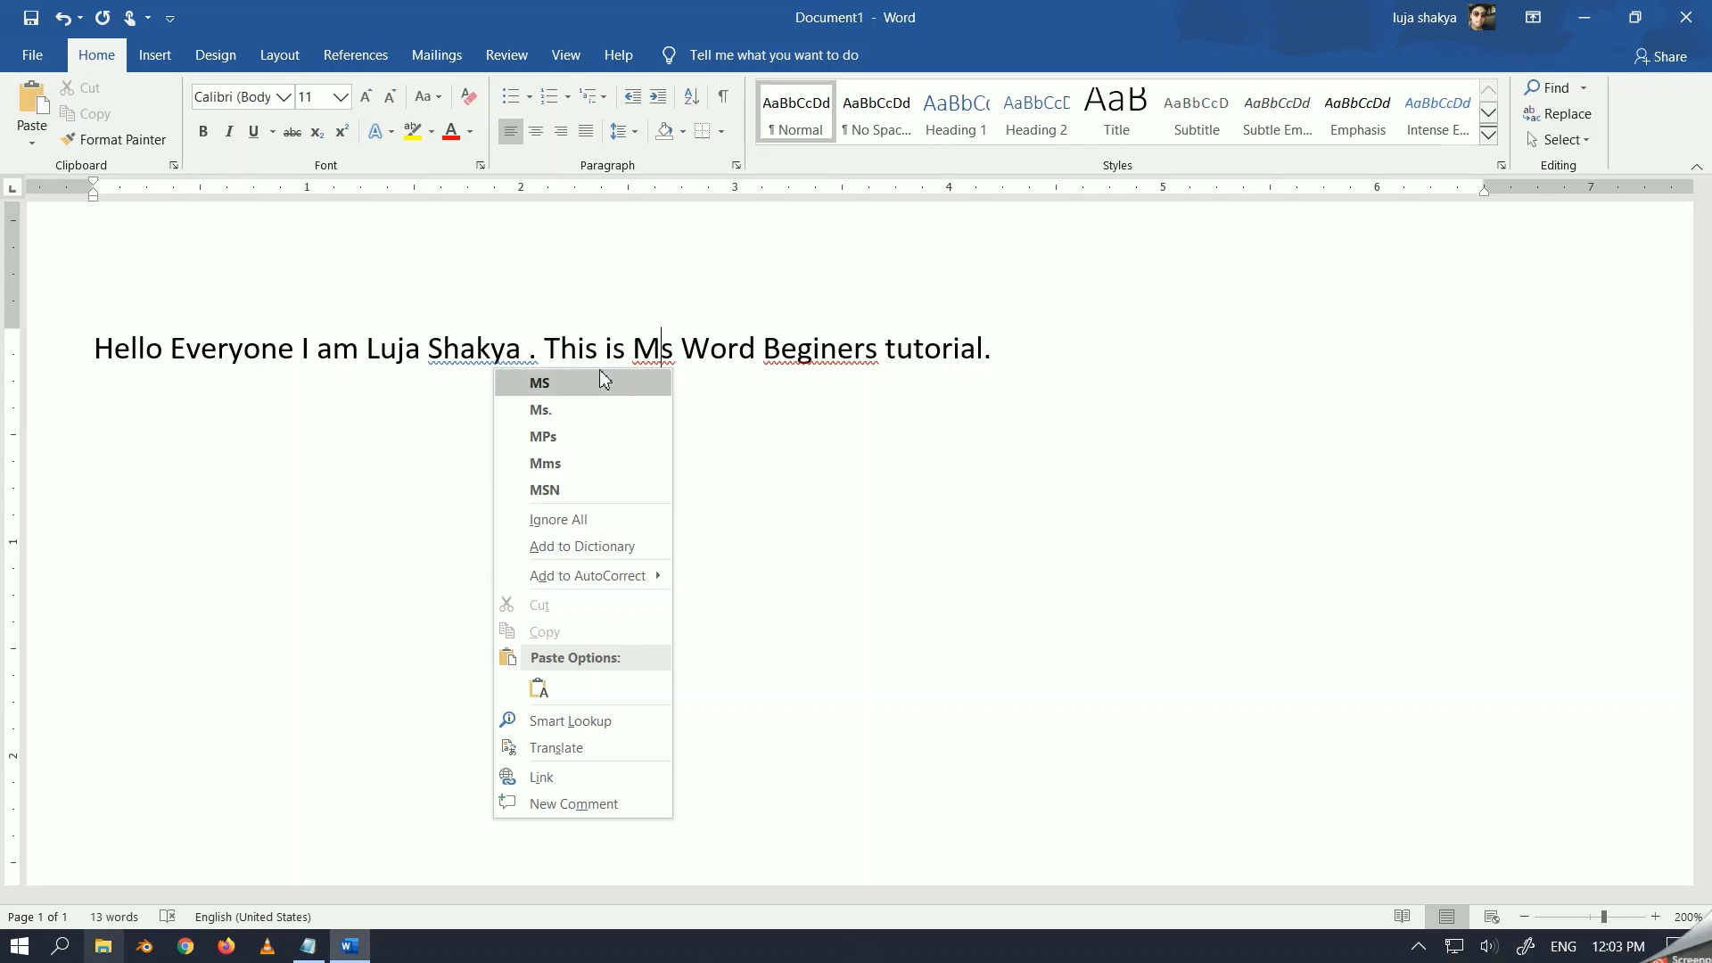
pyautogui.click(699, 337)
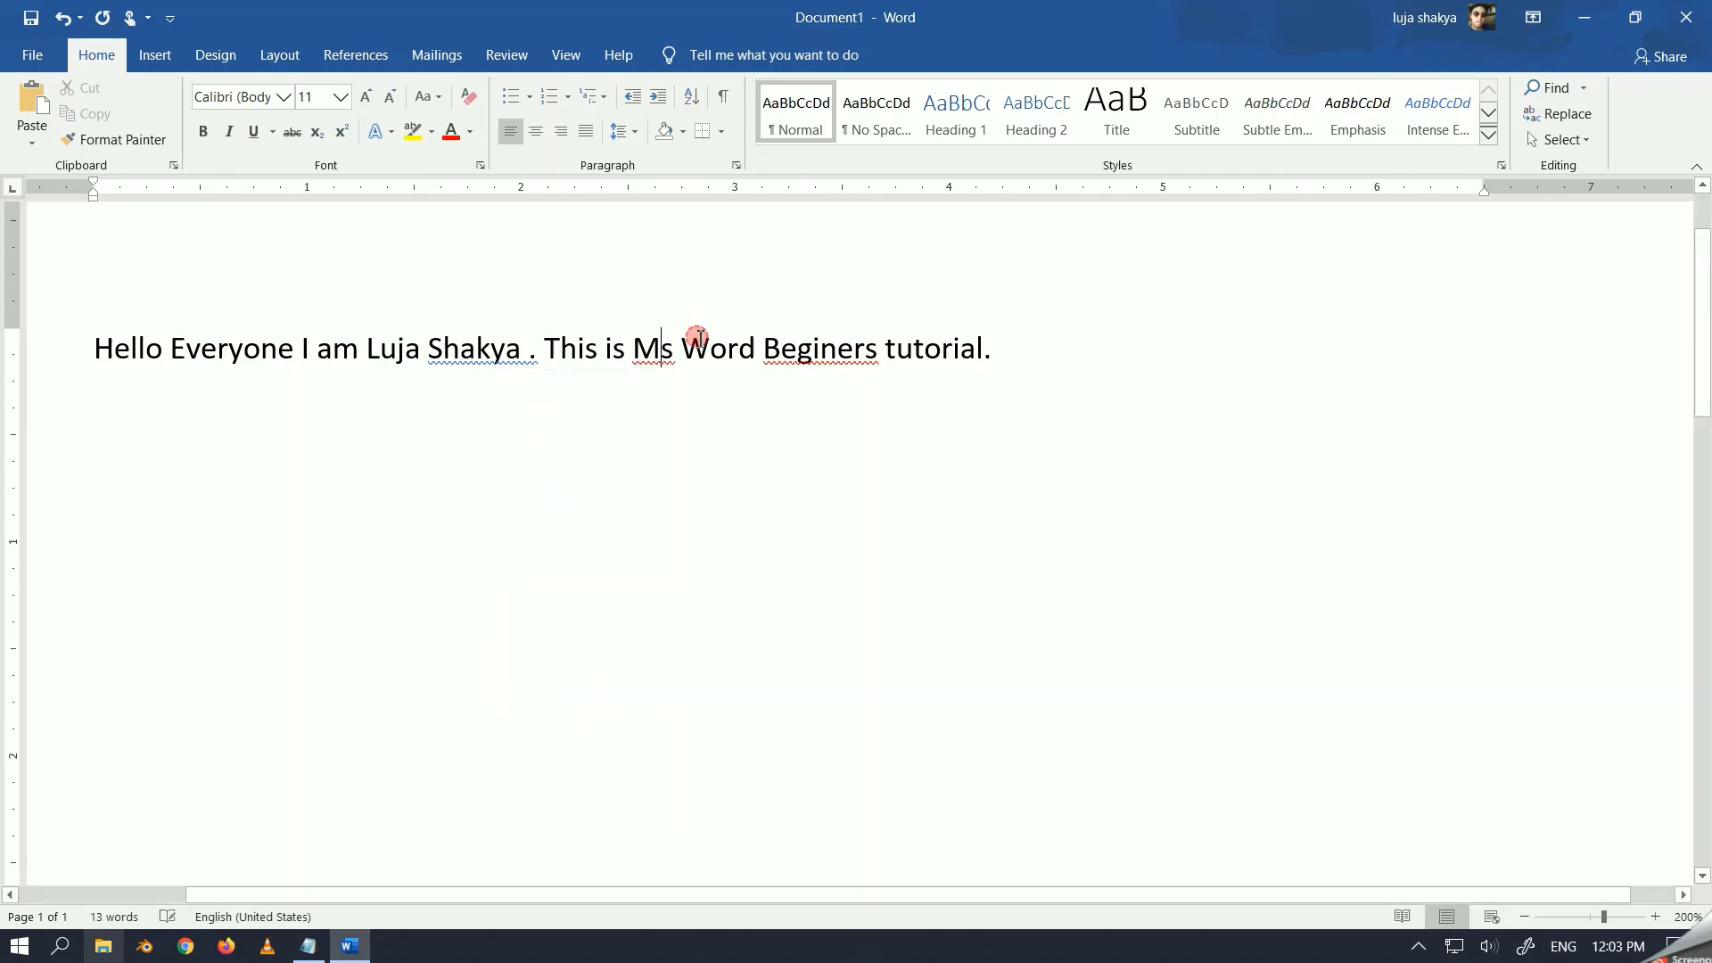
pyautogui.rightClick(819, 355)
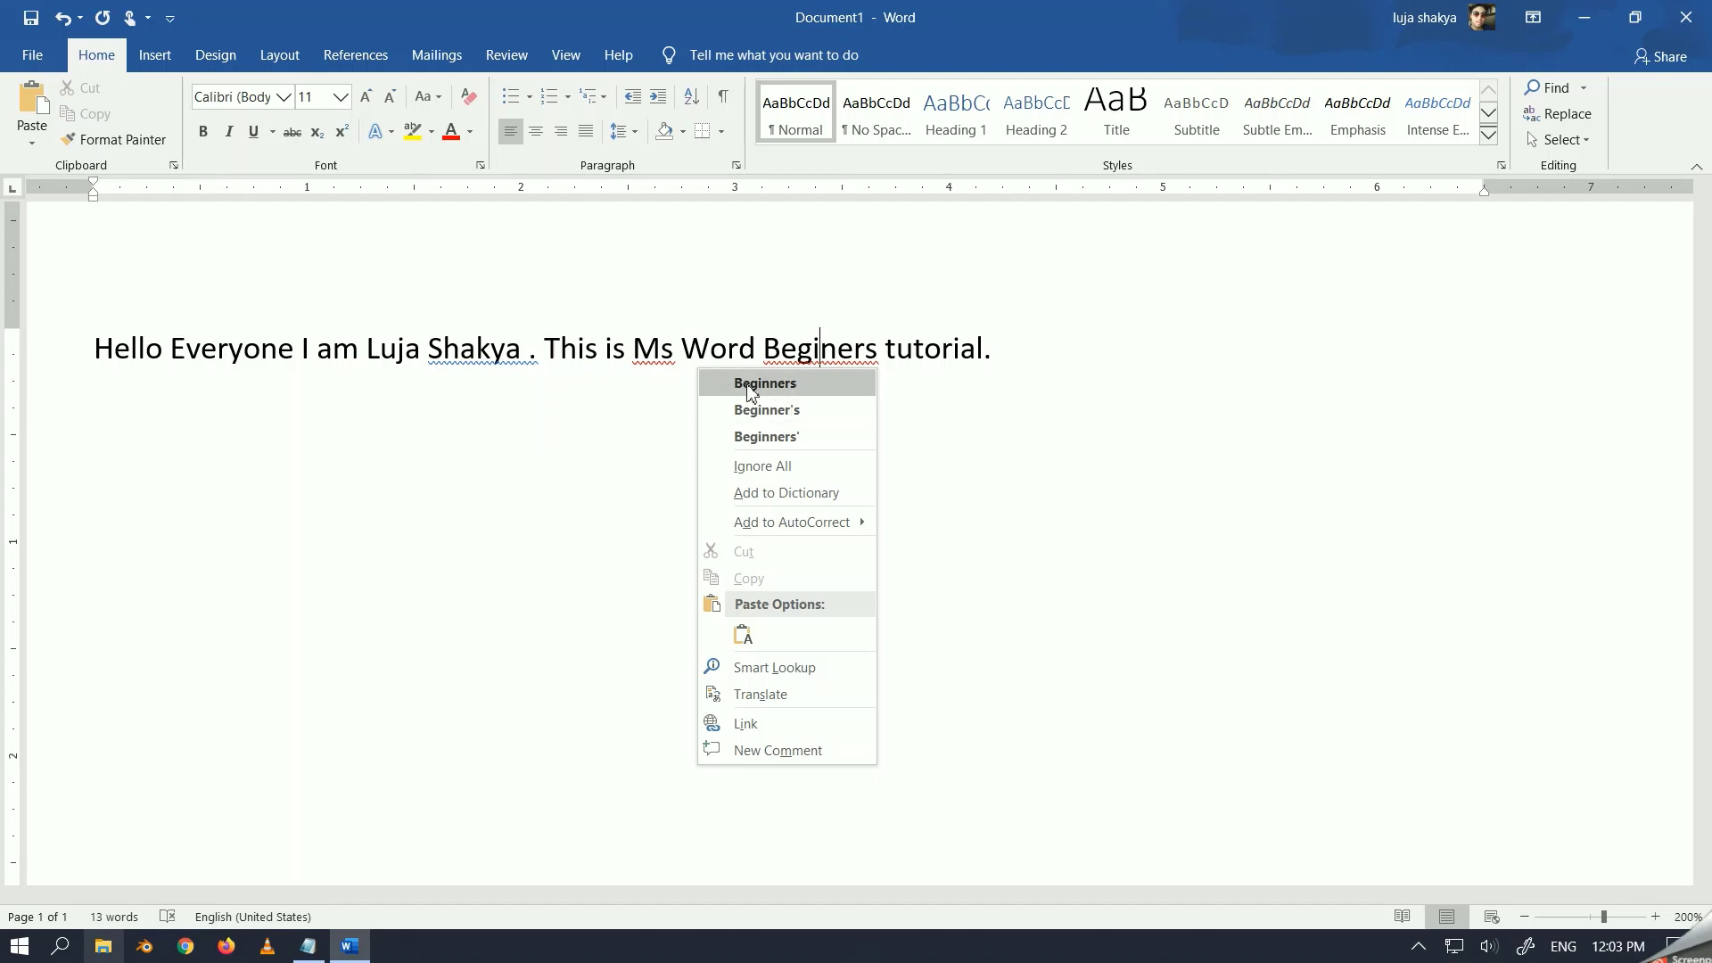
pyautogui.click(807, 395)
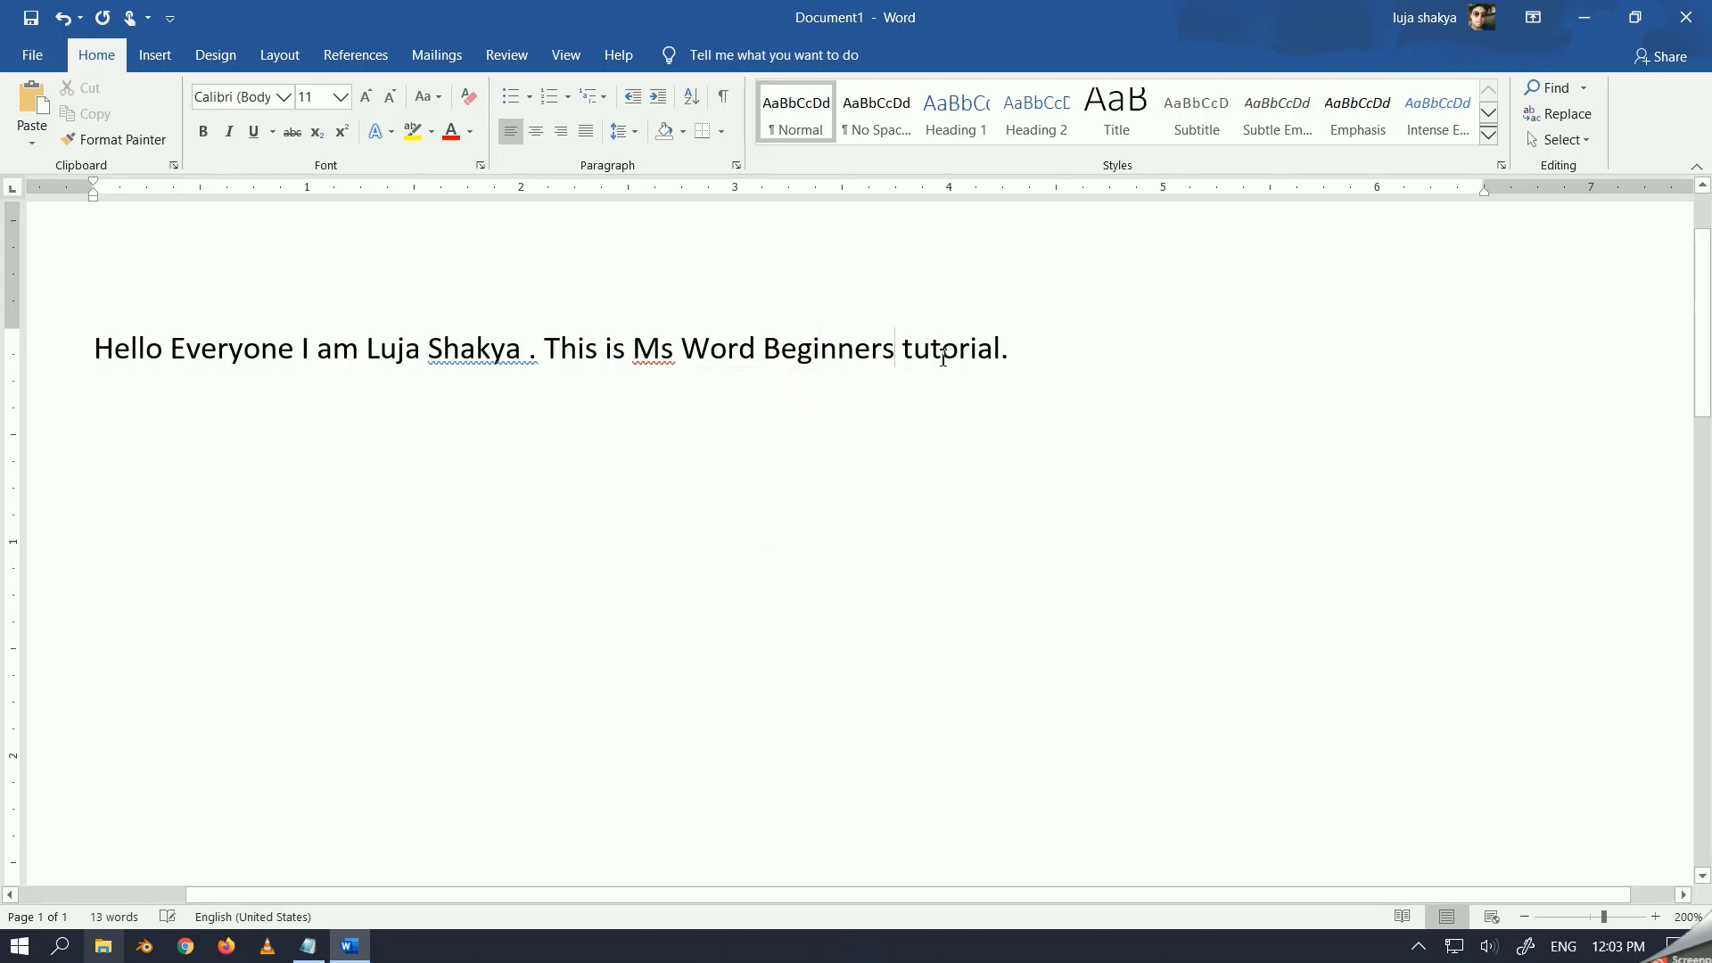
# Remove the stray space before the period after the name and change "Ms" to "Ms."
pyautogui.click(635, 347)
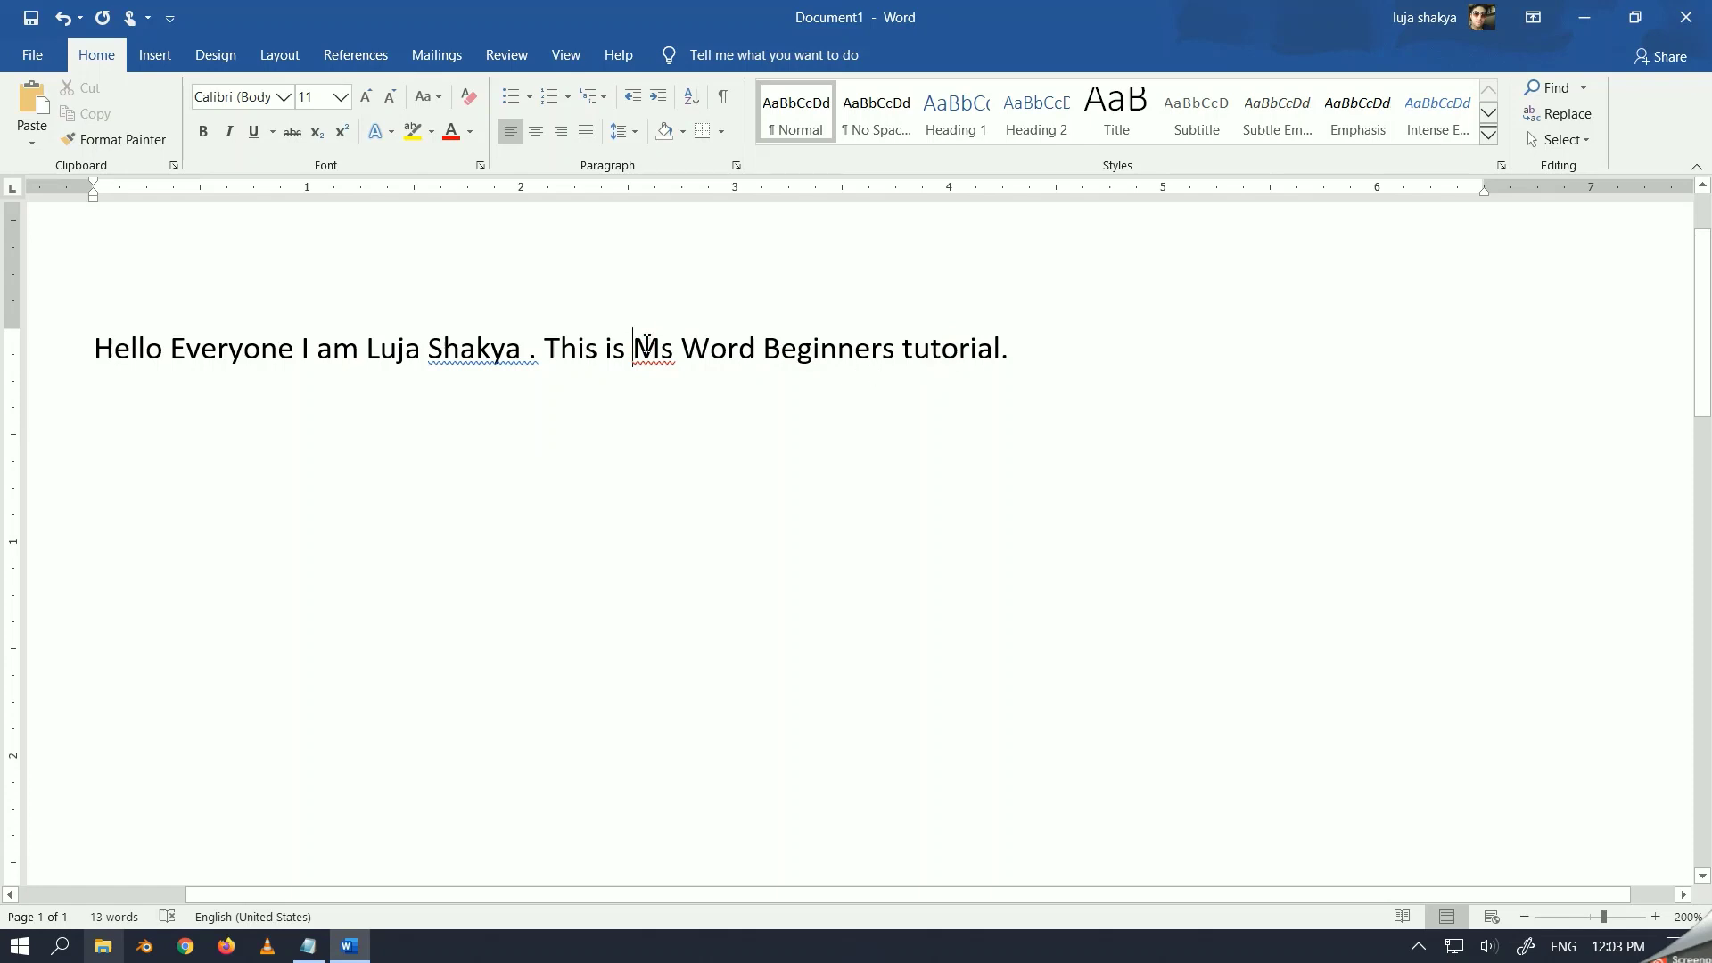
pyautogui.click(95, 349)
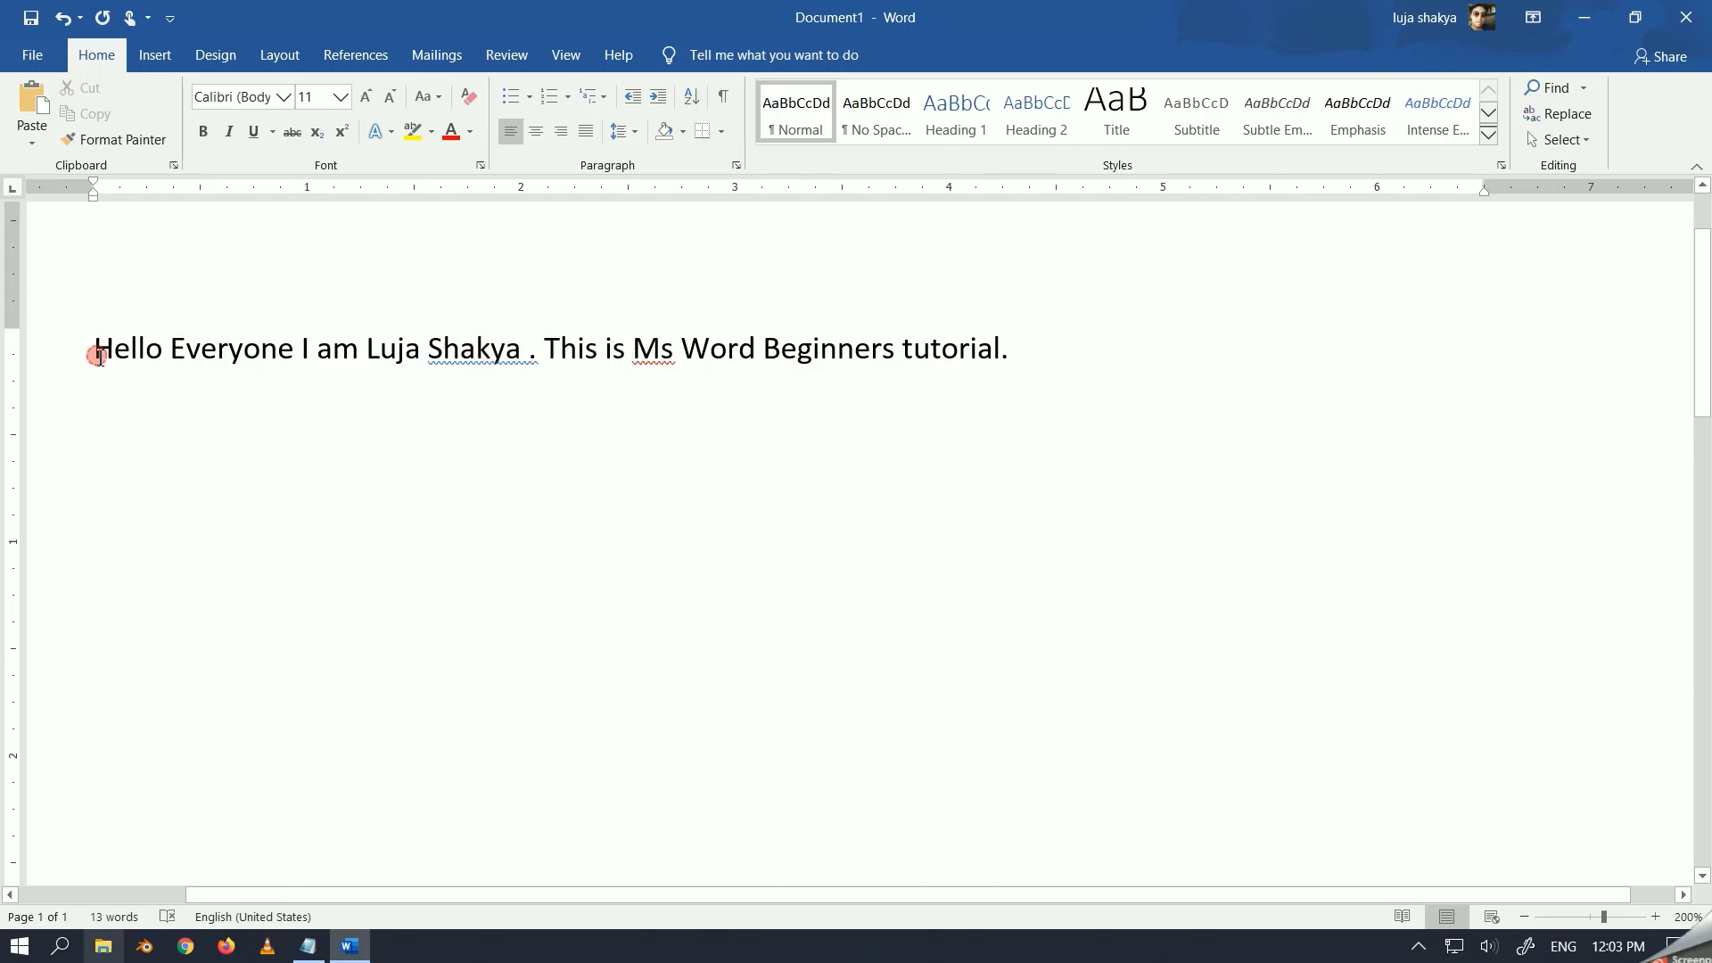
pyautogui.rightClick(475, 355)
pyautogui.click(463, 383)
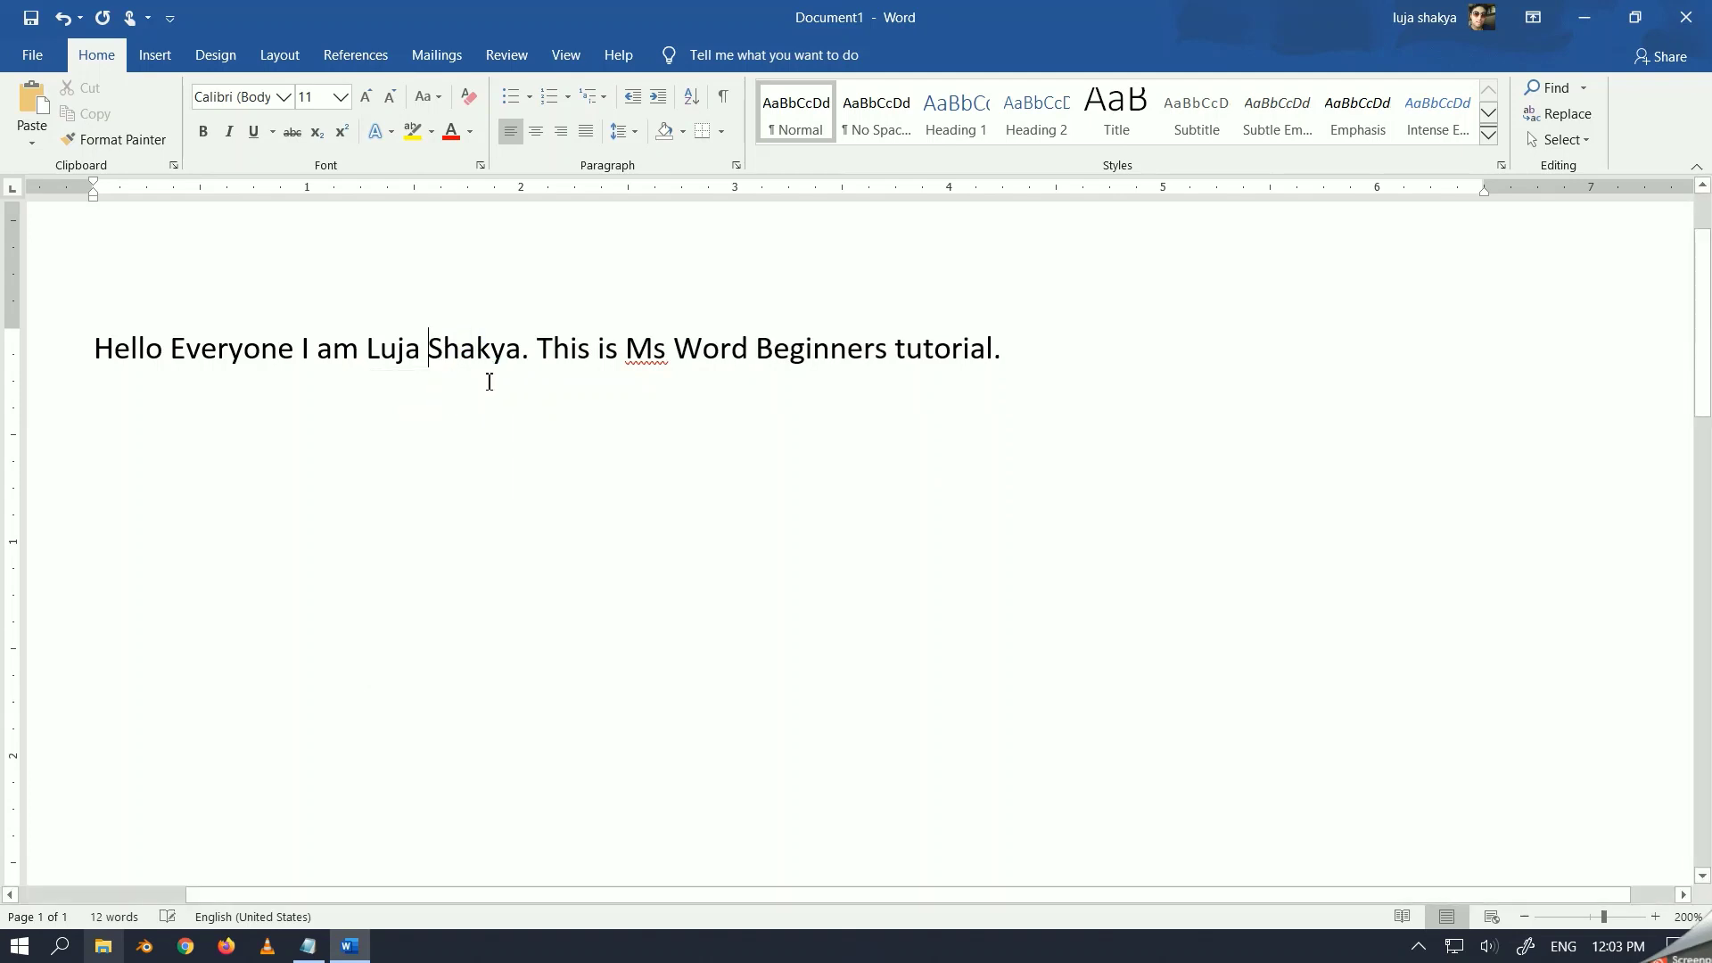
pyautogui.rightClick(654, 361)
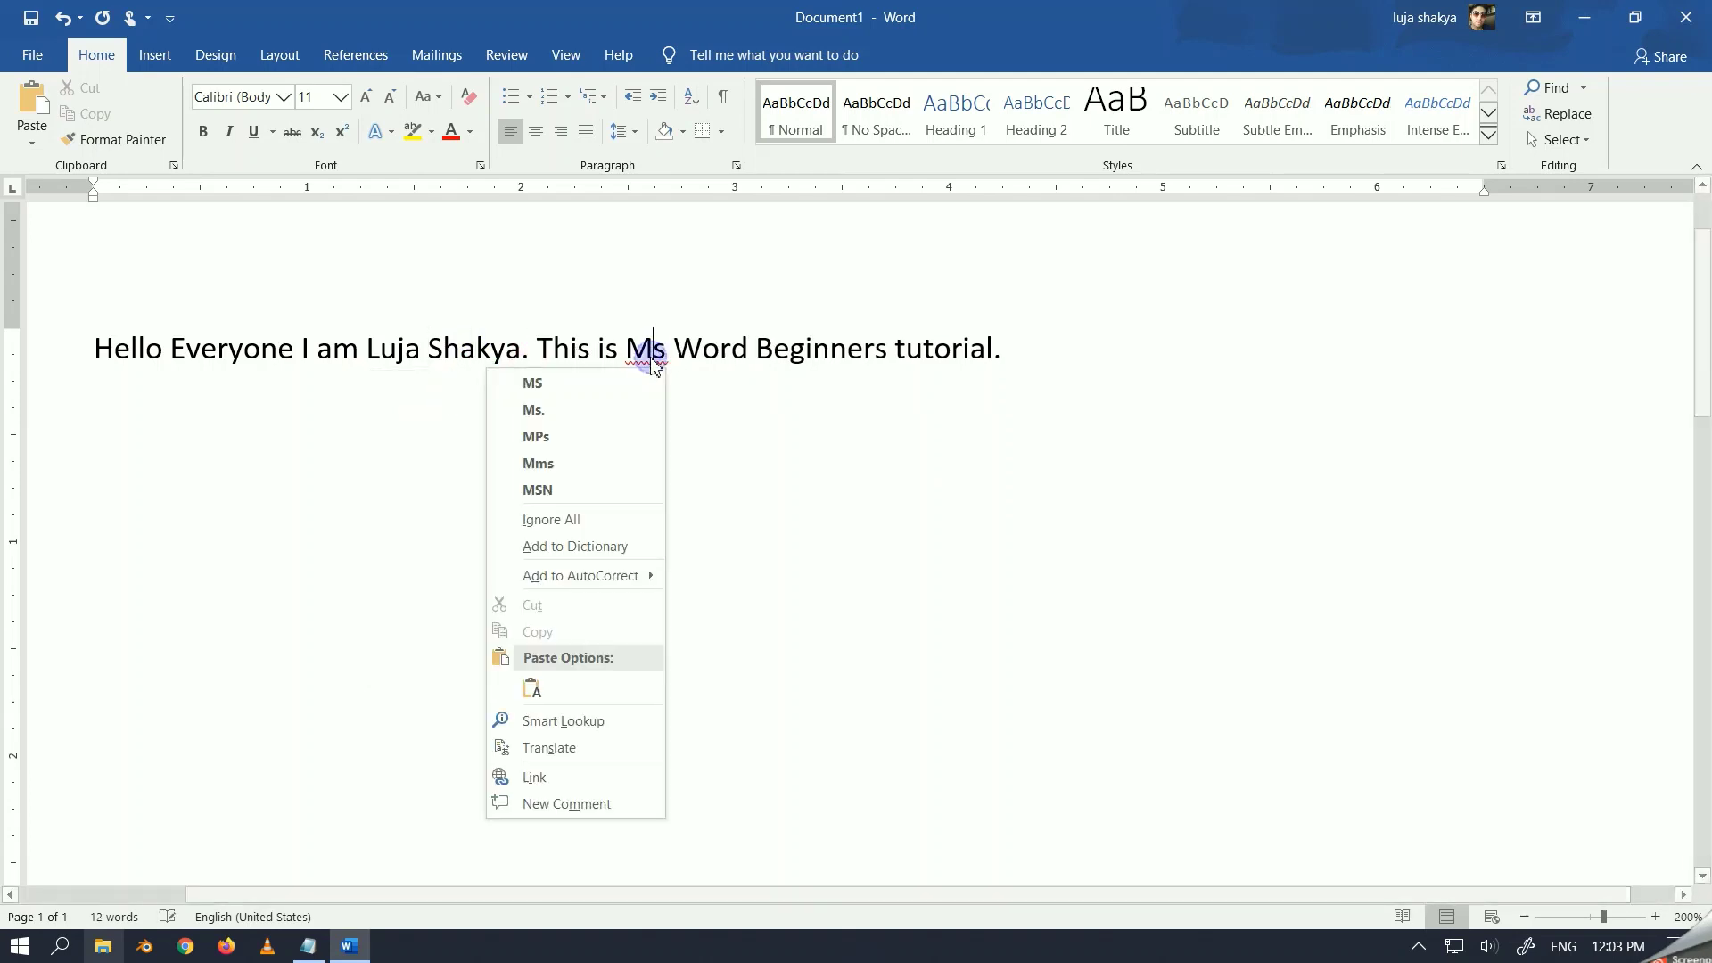
pyautogui.click(584, 409)
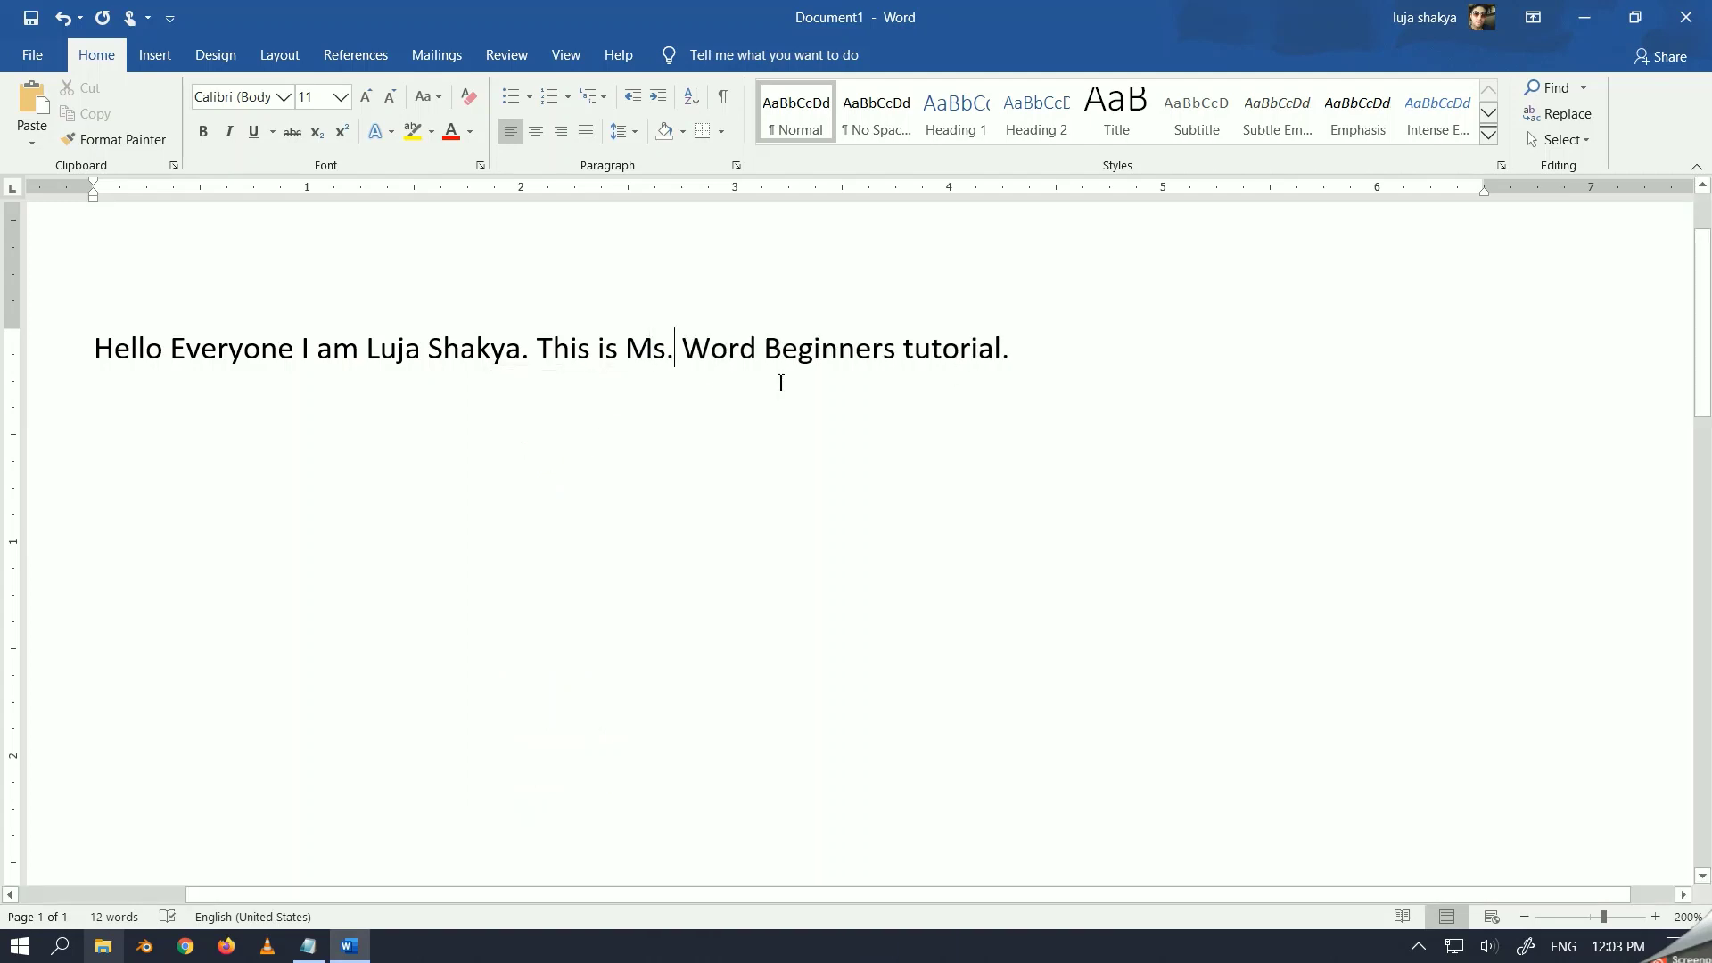
pyautogui.click(1060, 371)
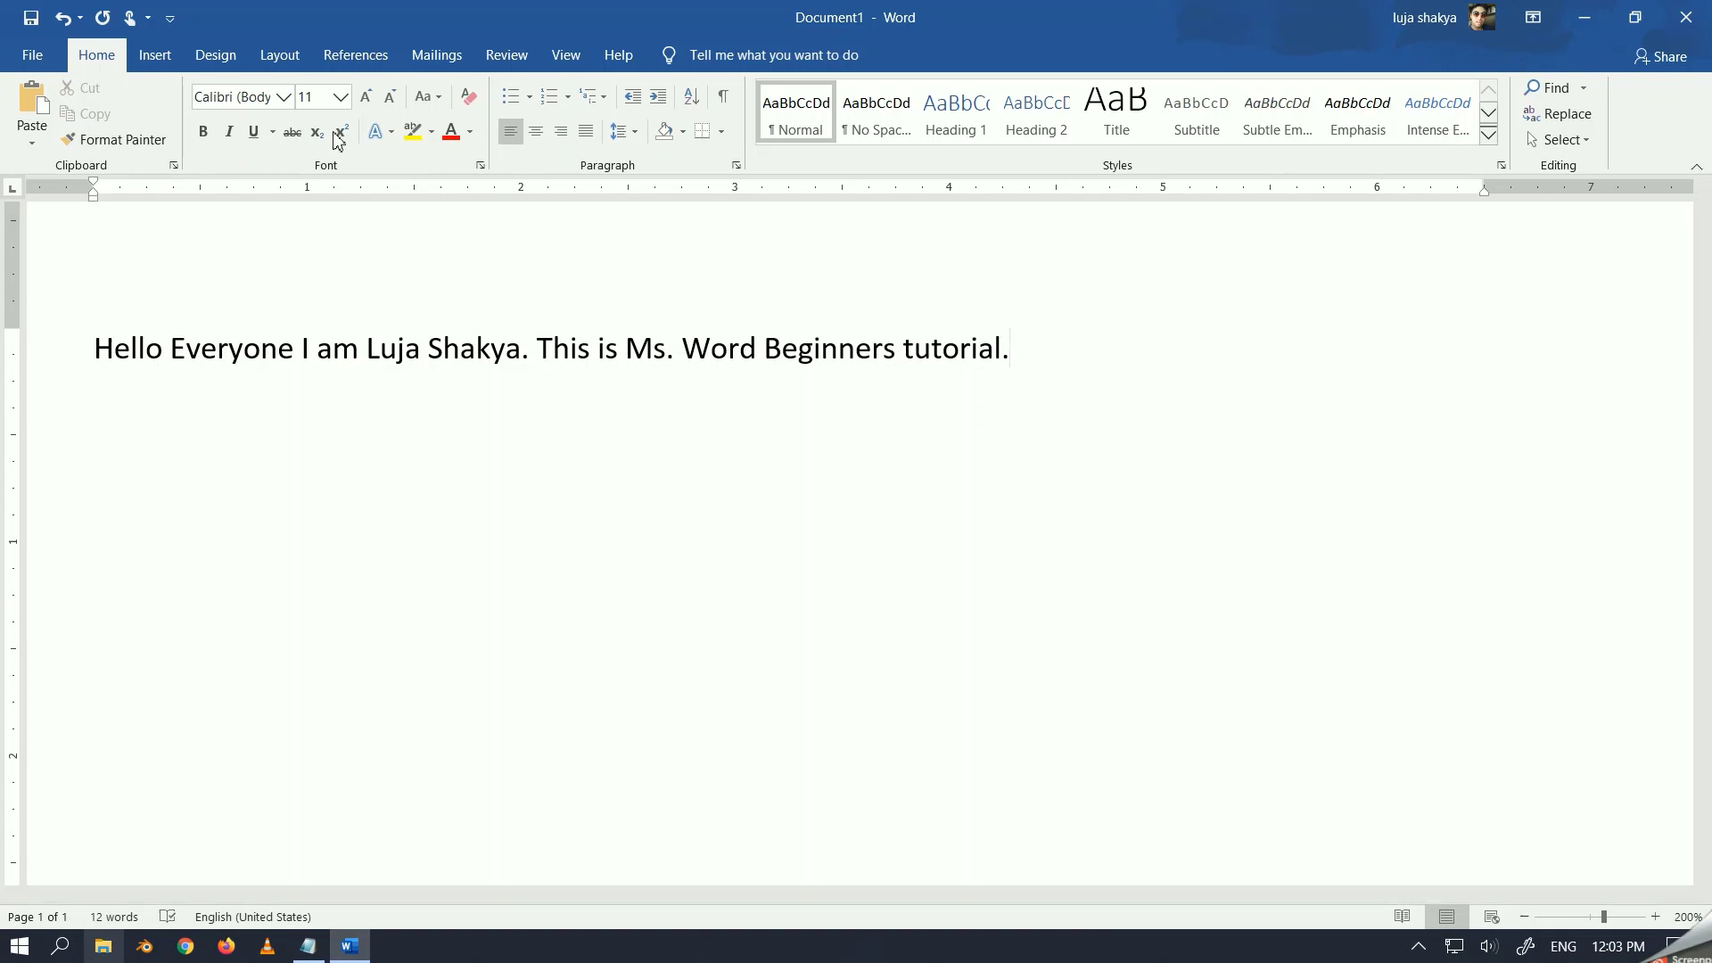
# Start a new line and grow the word Hello to 24 pt, leaving the sentence at 11 pt
pyautogui.press('Return')
pyautogui.moveTo(92, 326); pyautogui.dragTo(167, 348)
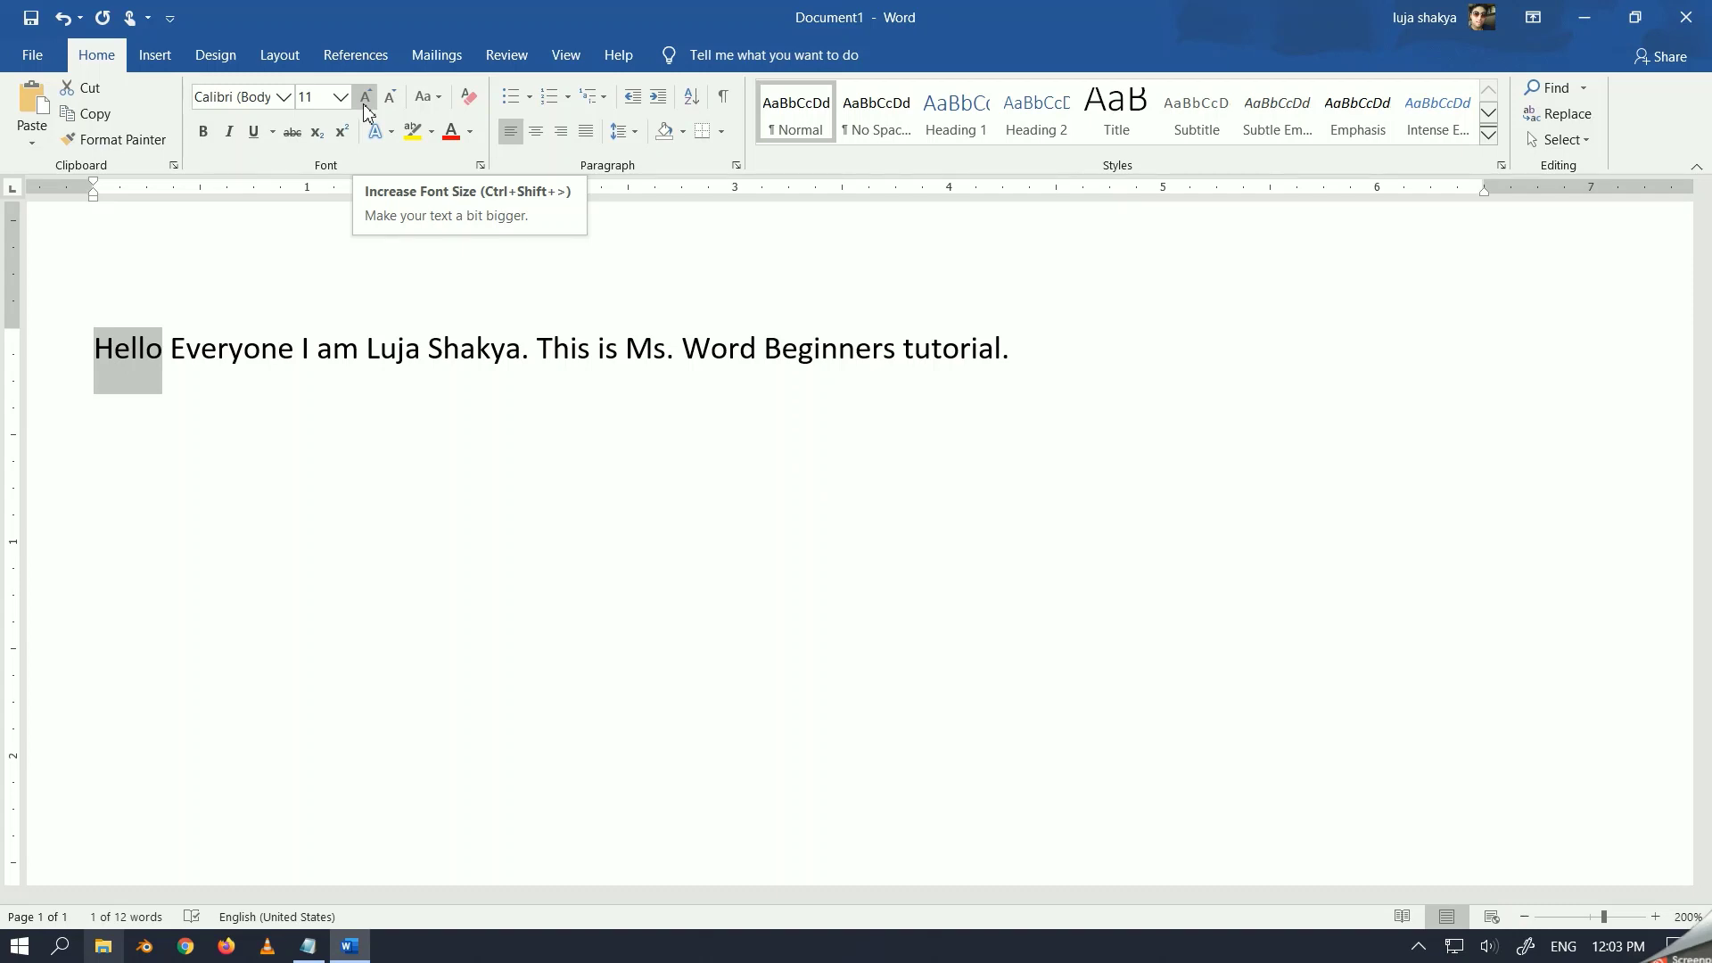
pyautogui.click(365, 96)
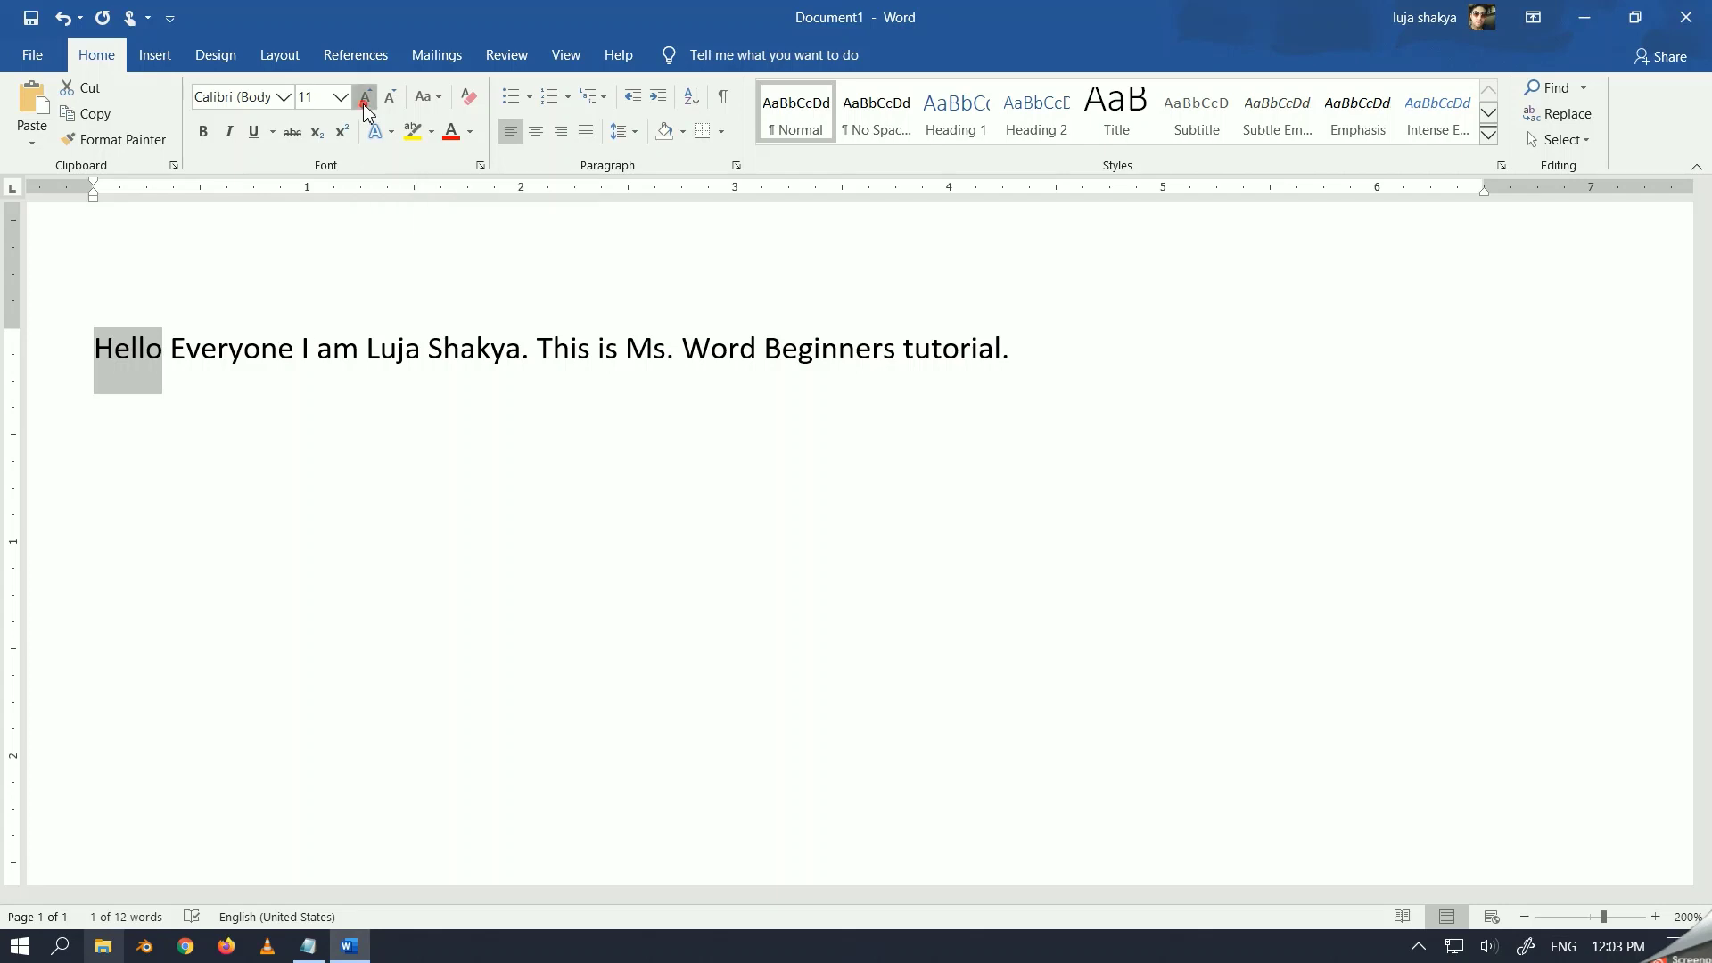
pyautogui.click(364, 96)
pyautogui.click(364, 96)
pyautogui.click(364, 97)
pyautogui.click(365, 98)
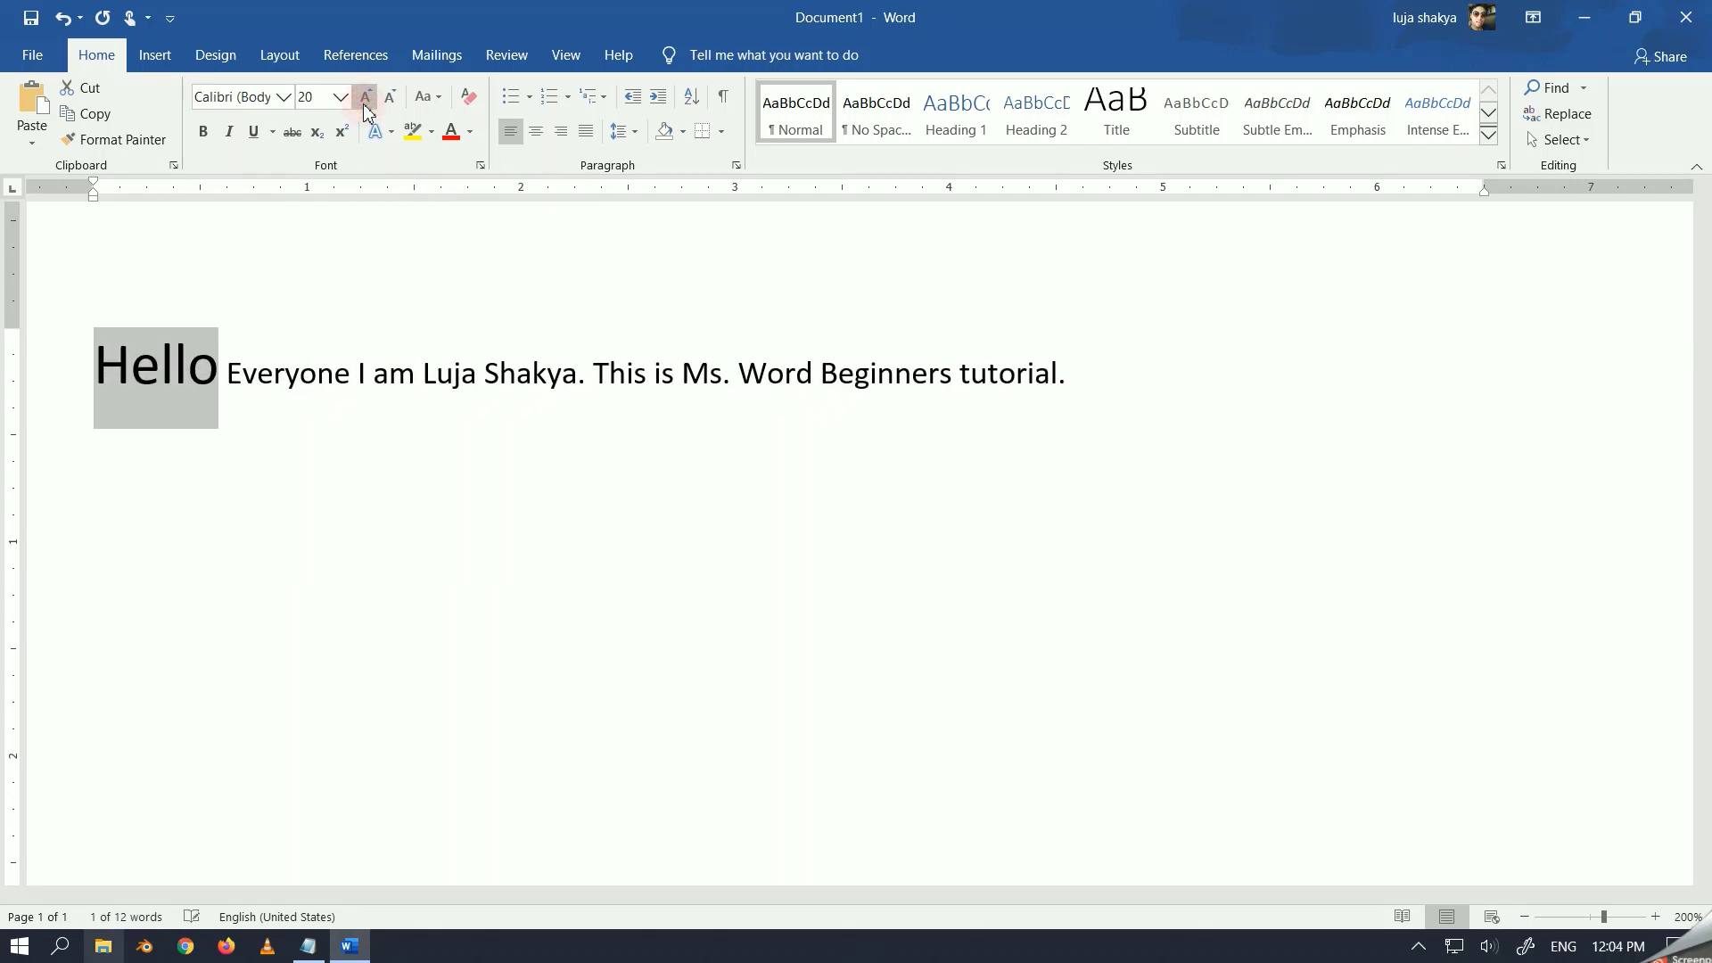
pyautogui.click(364, 98)
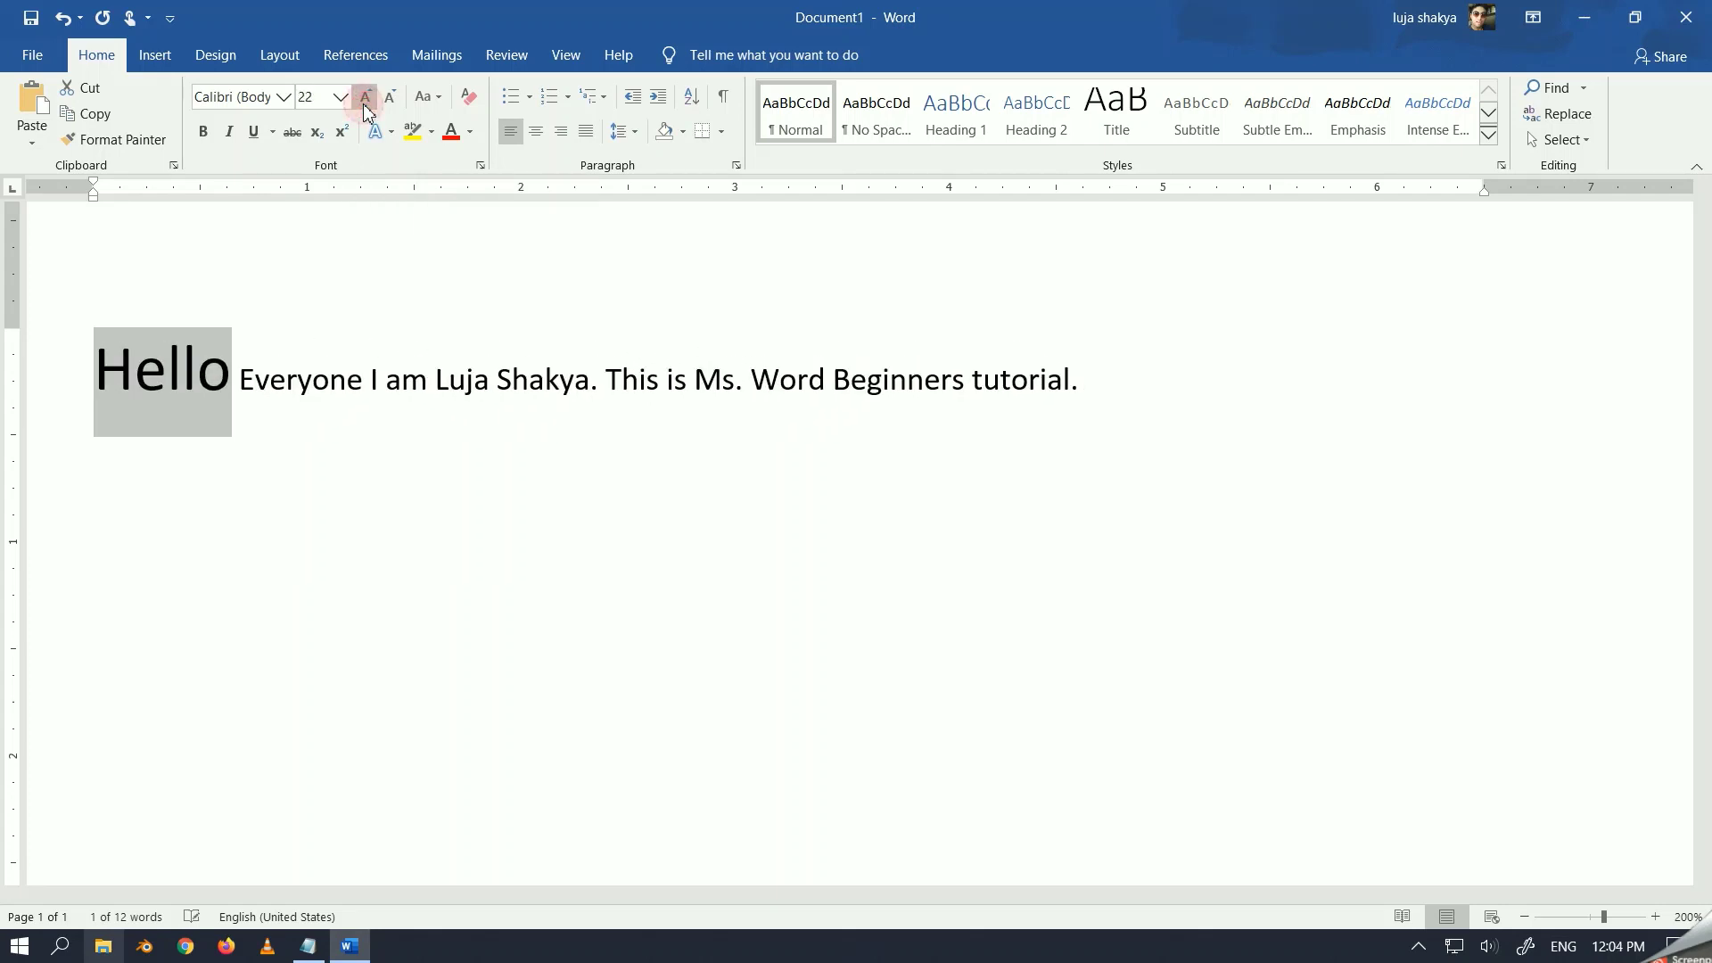
pyautogui.click(365, 98)
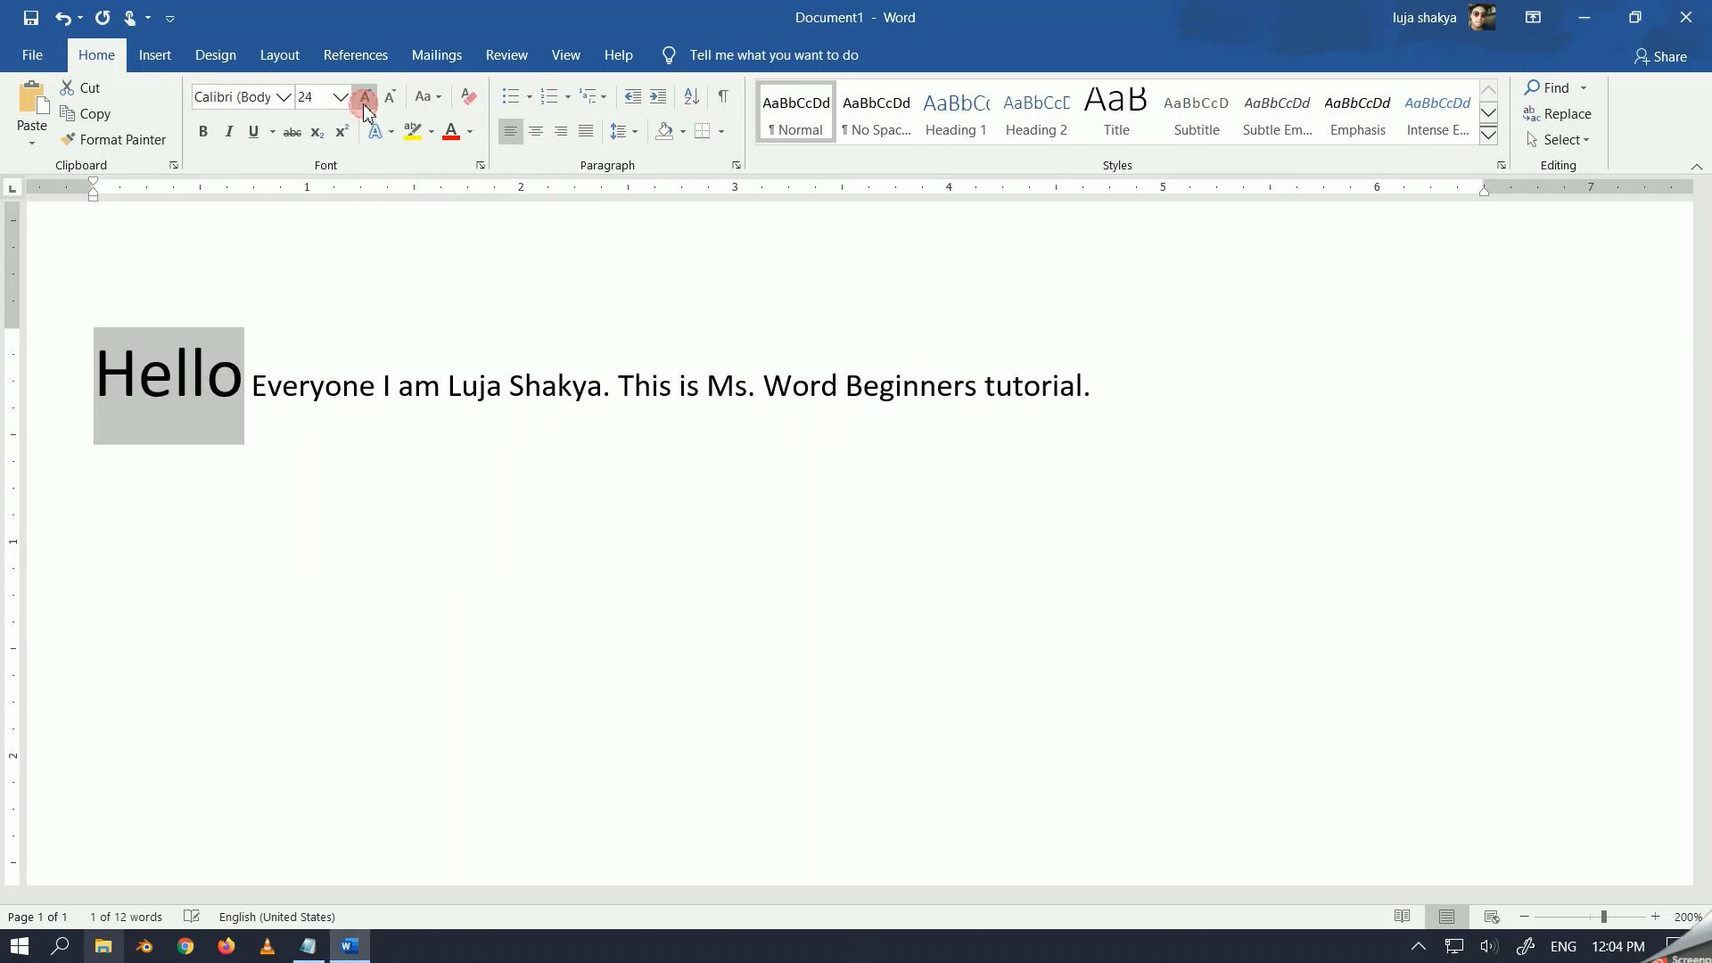
pyautogui.click(297, 374)
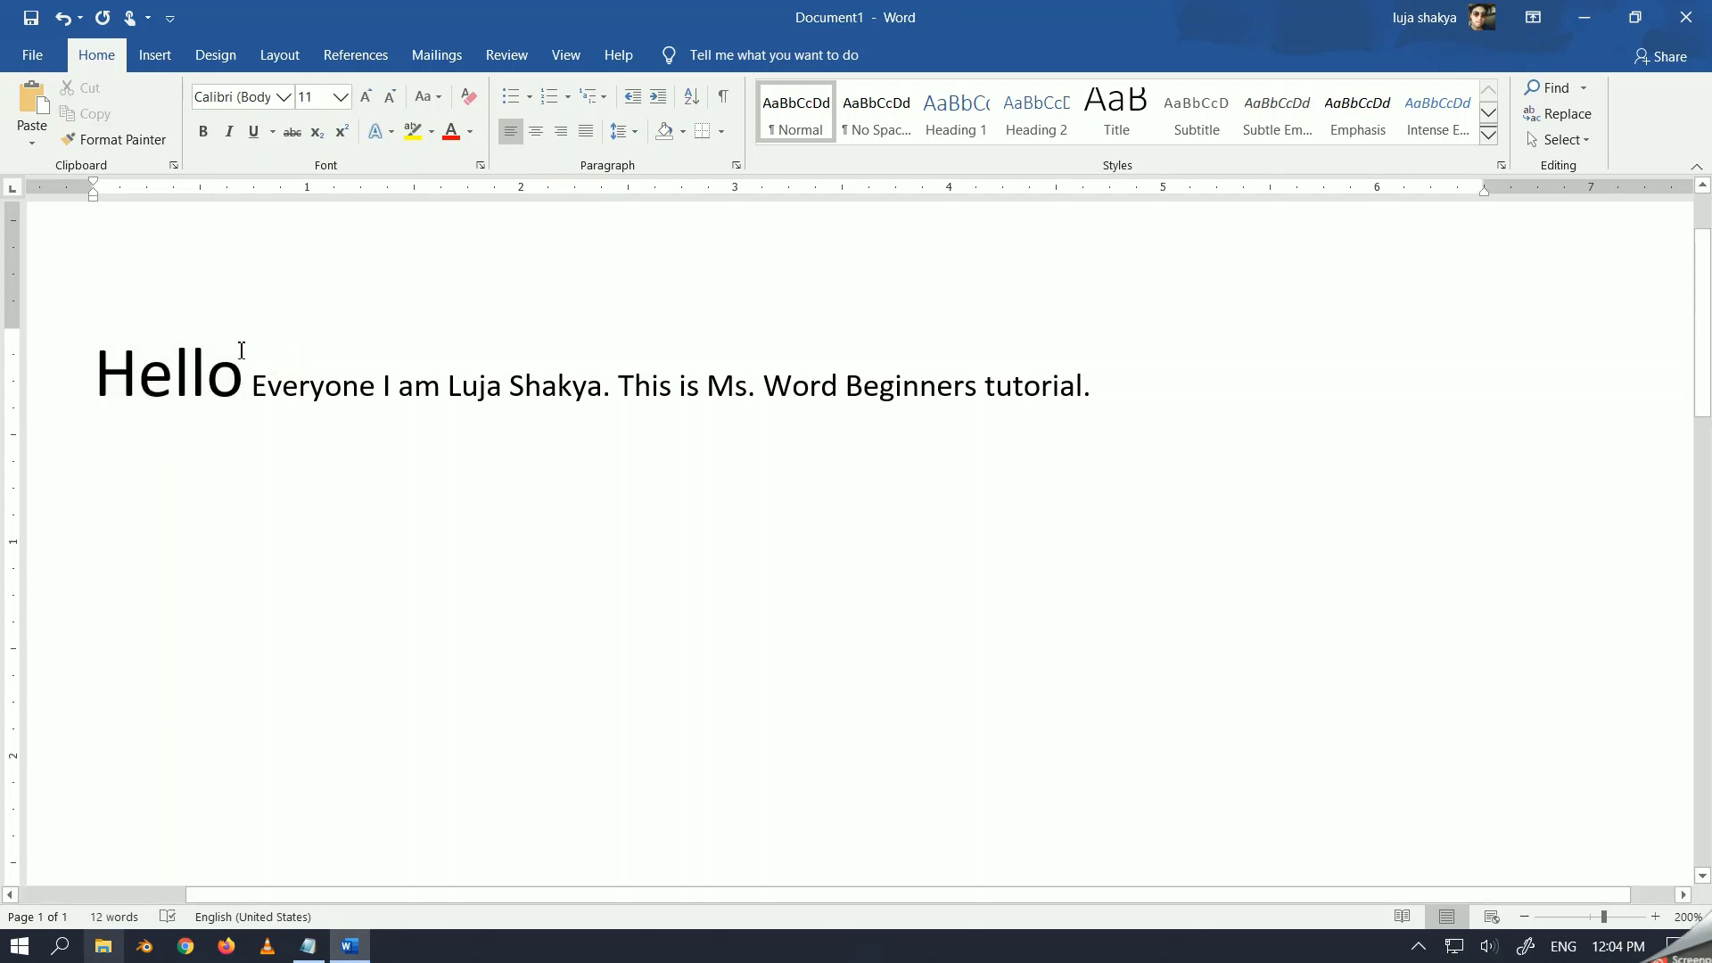
pyautogui.moveTo(89, 361); pyautogui.dragTo(253, 379)
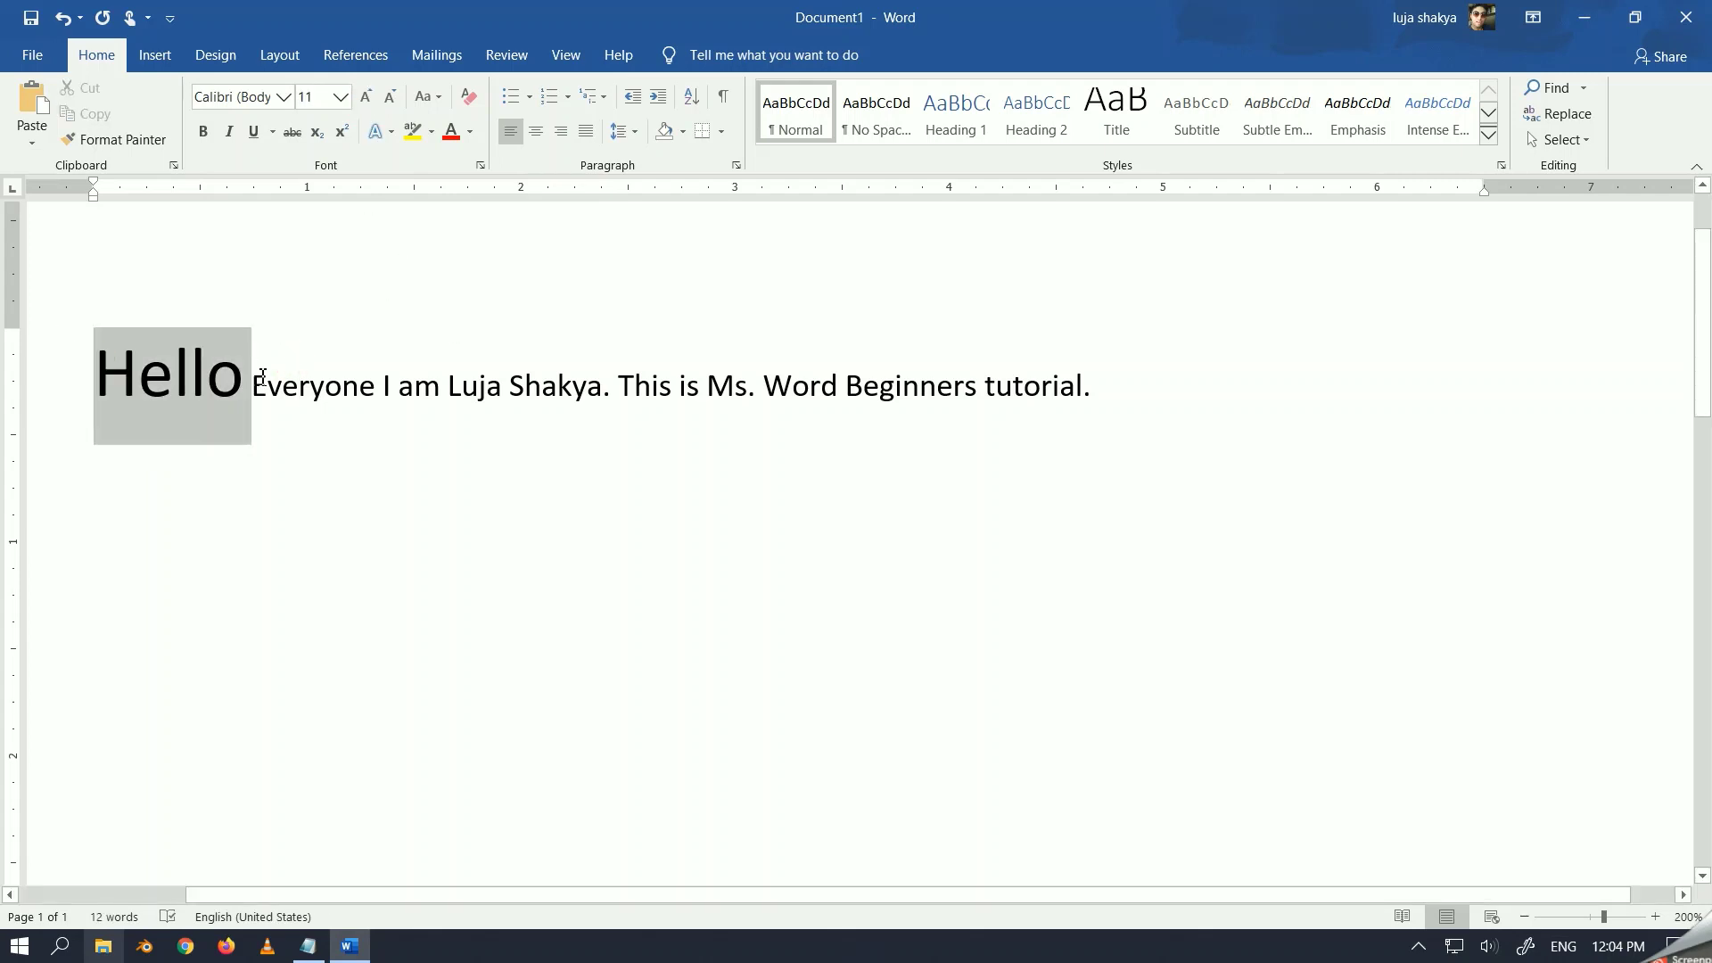
pyautogui.click(426, 135)
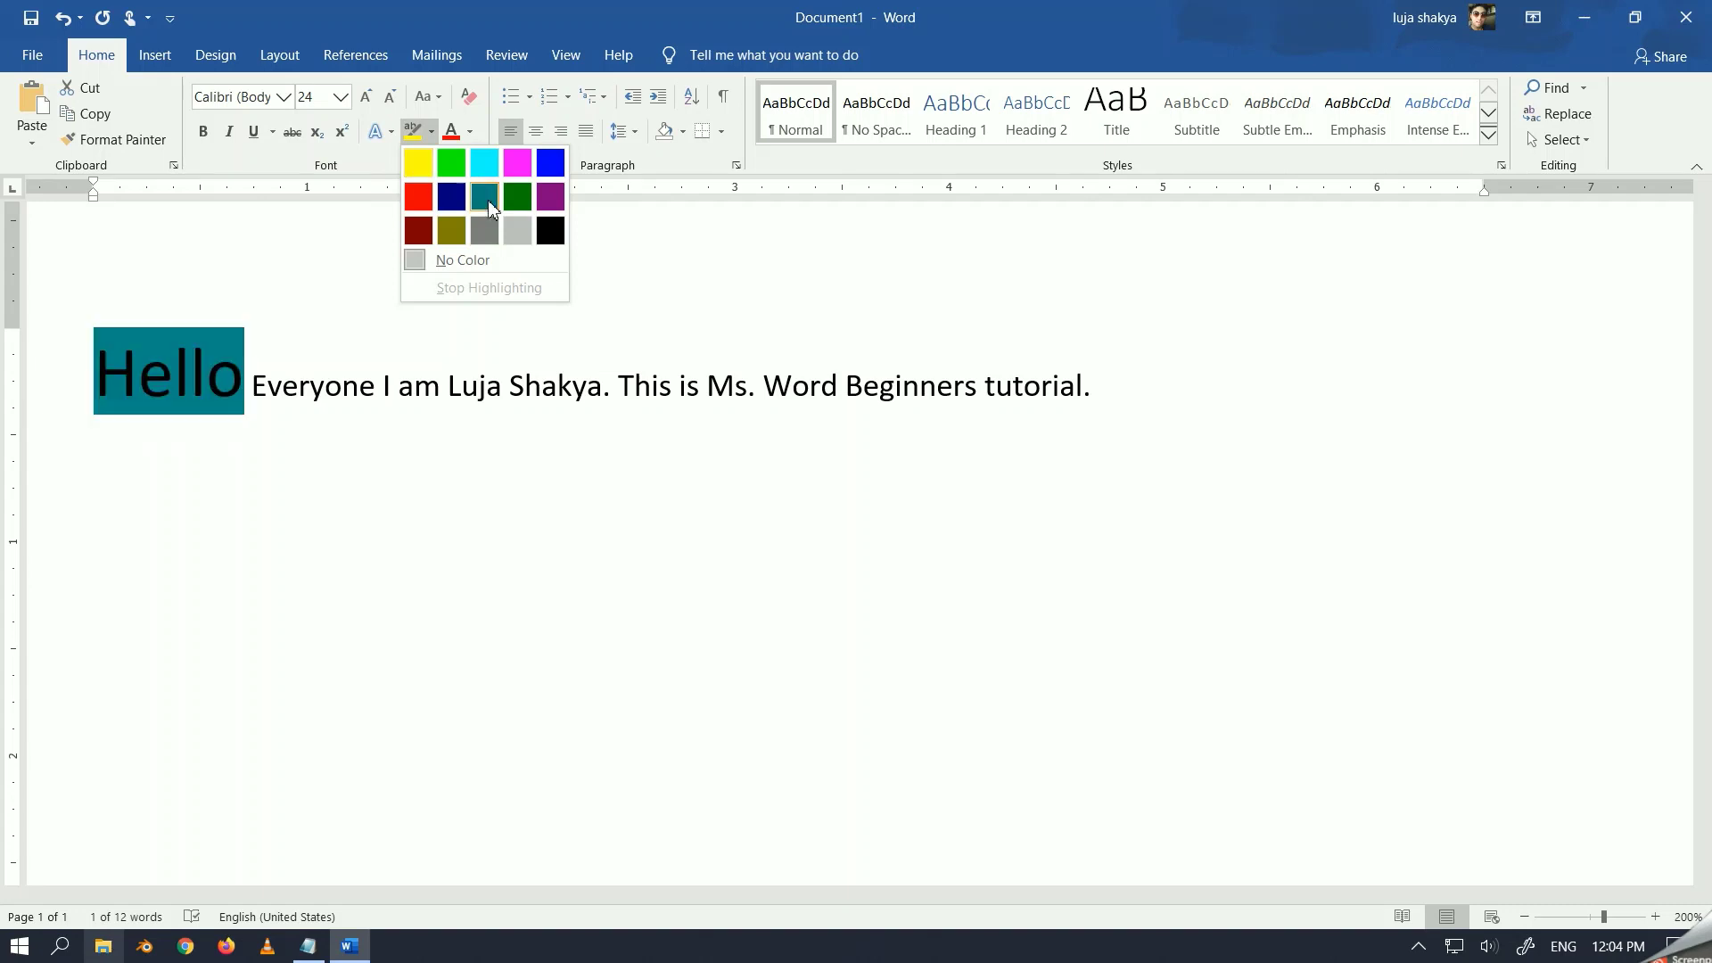
pyautogui.click(477, 124)
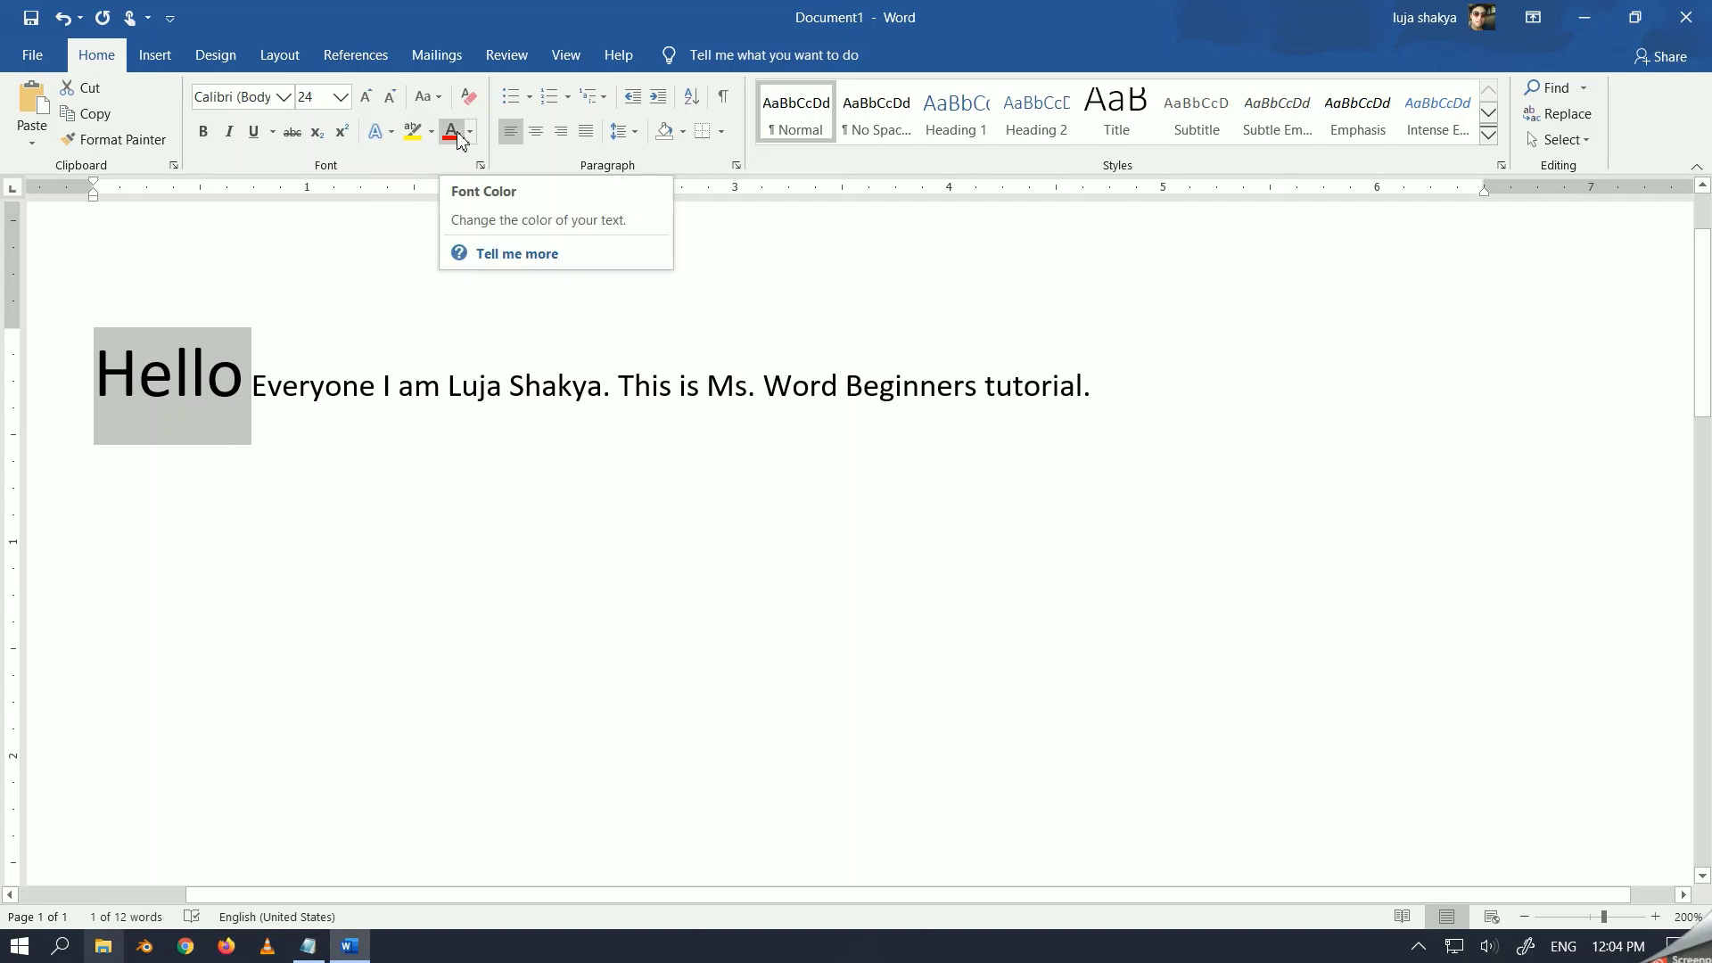
# Colour the word Hello with a blue theme font colour and check the result
pyautogui.click(470, 132)
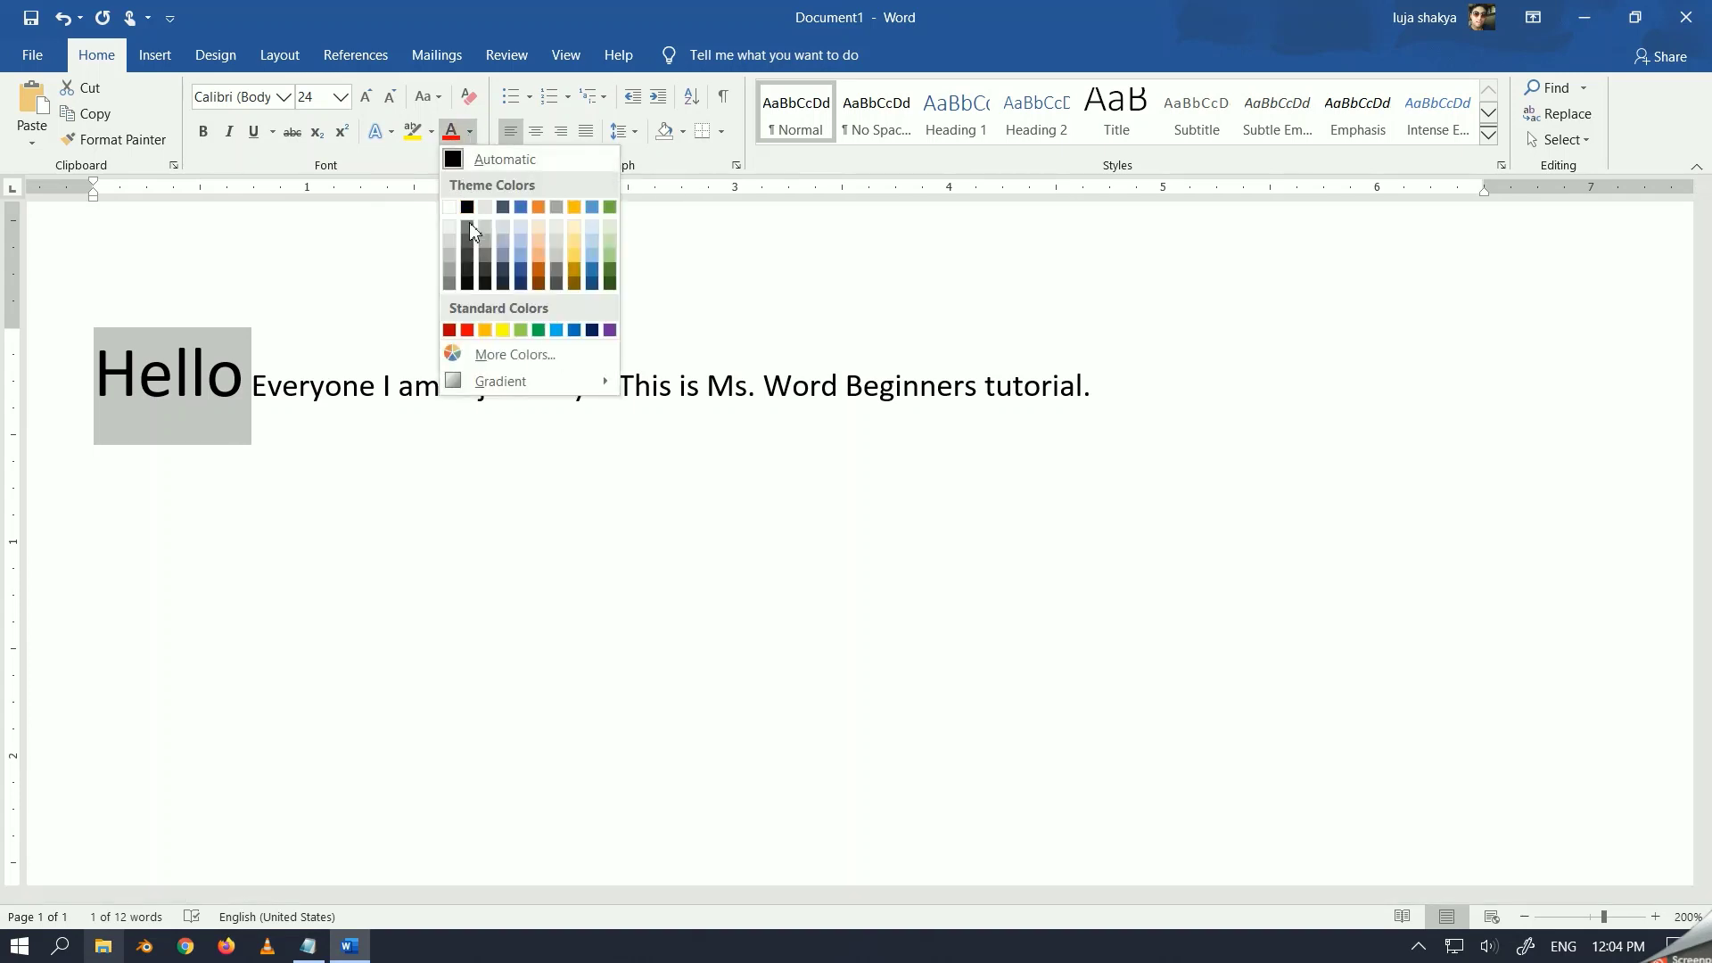
pyautogui.click(592, 273)
pyautogui.click(238, 413)
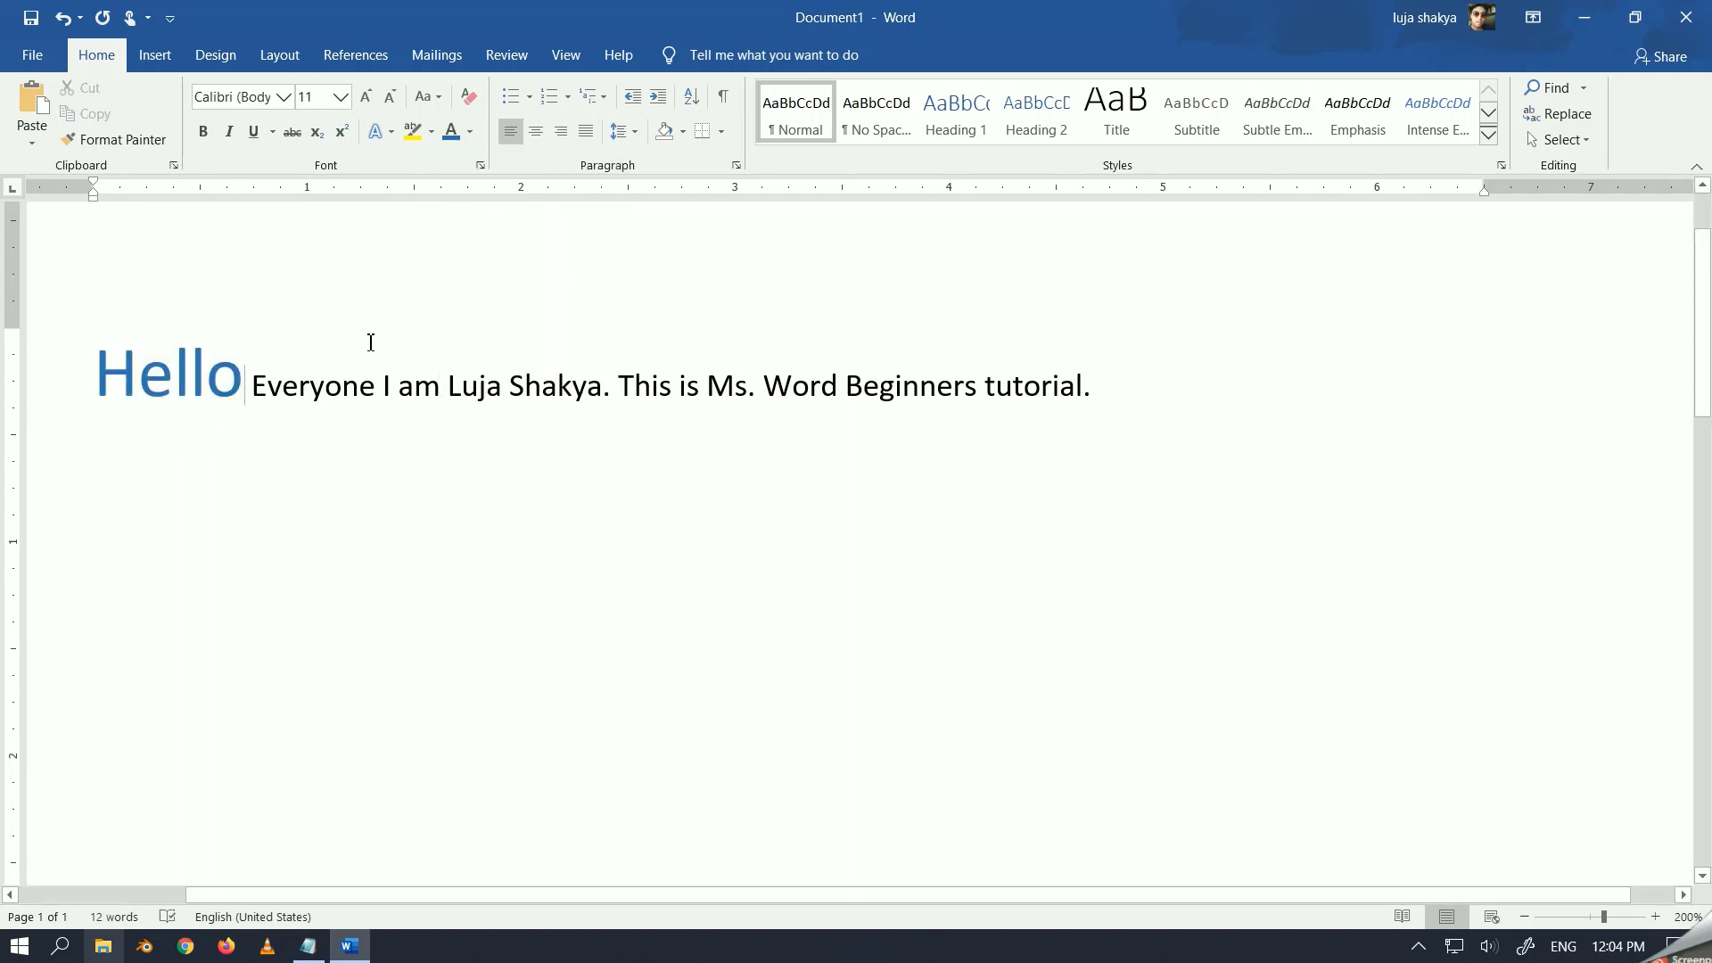
pyautogui.click(258, 390)
pyautogui.moveTo(260, 390); pyautogui.dragTo(375, 390)
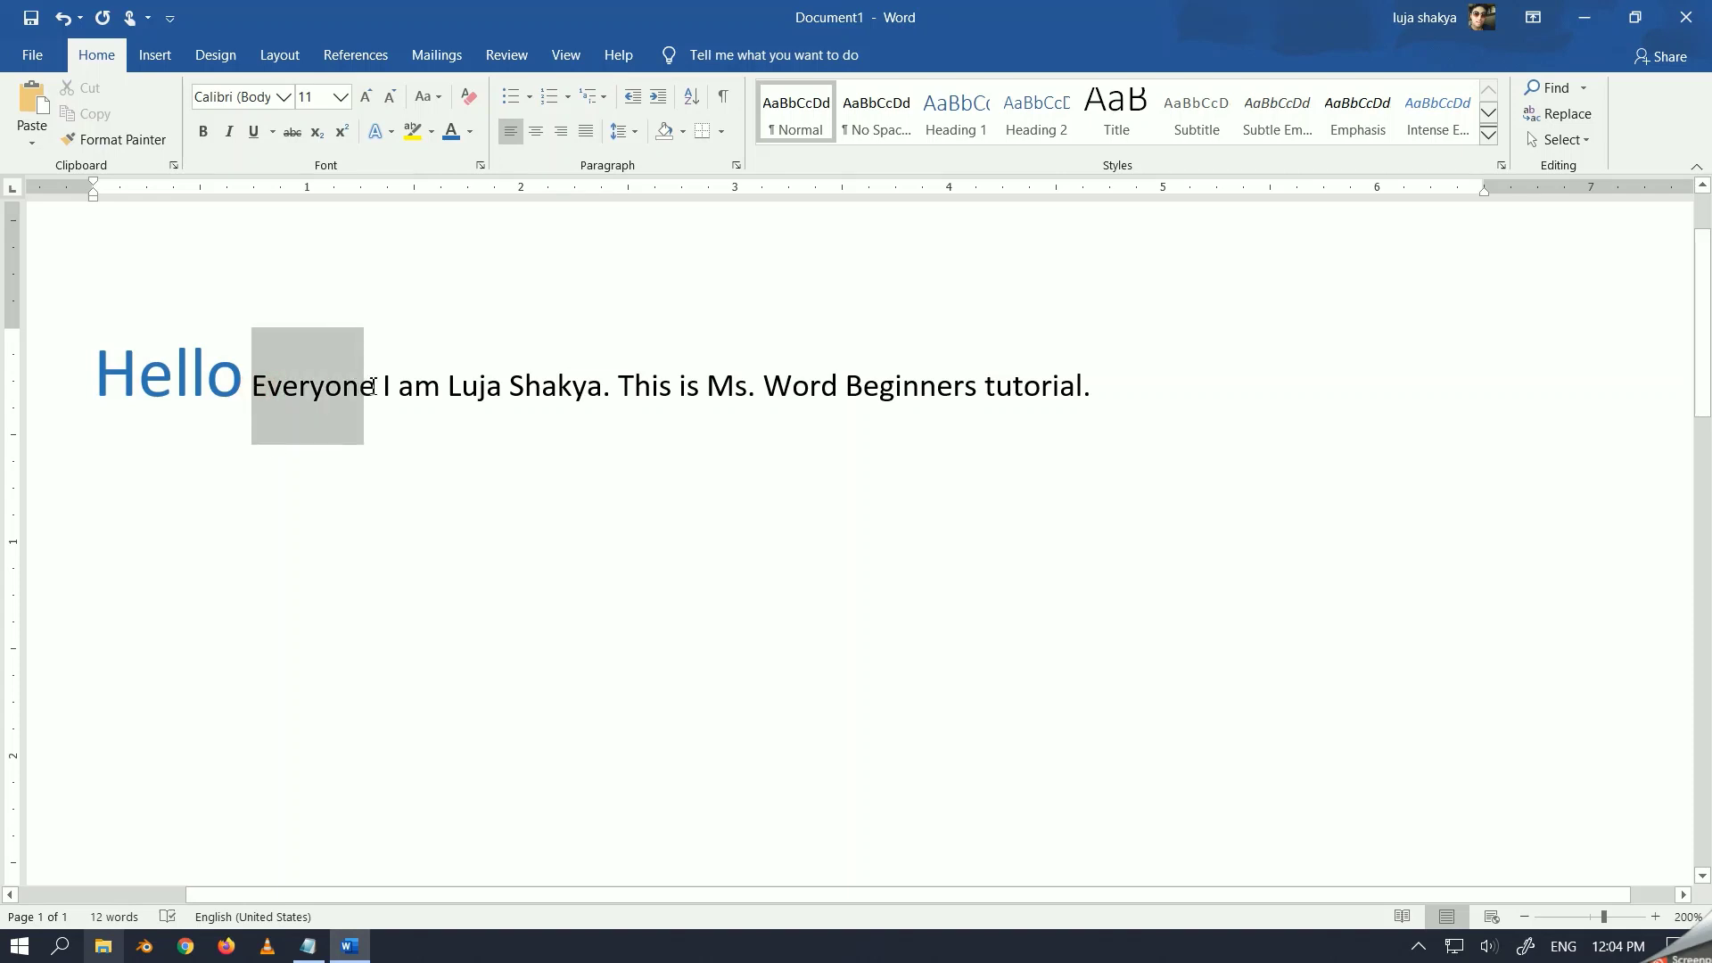
pyautogui.click(439, 381)
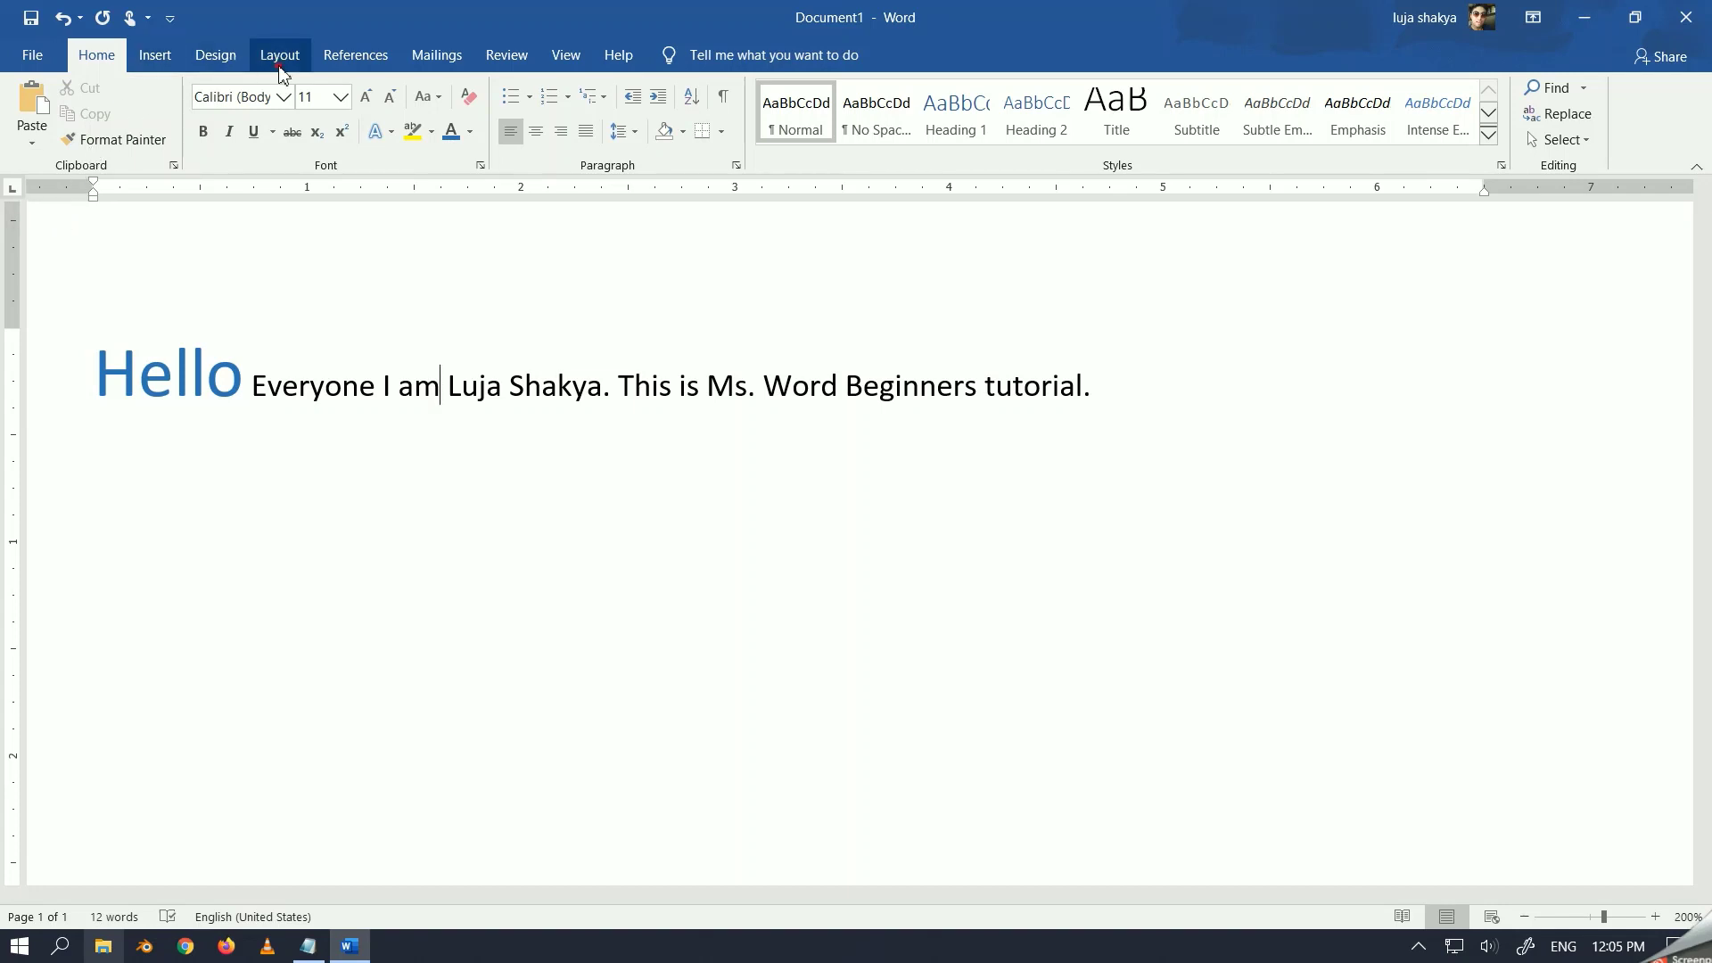
# Show the Layout tab and browse the Line Numbers and Breaks choices without applying any
pyautogui.click(306, 62)
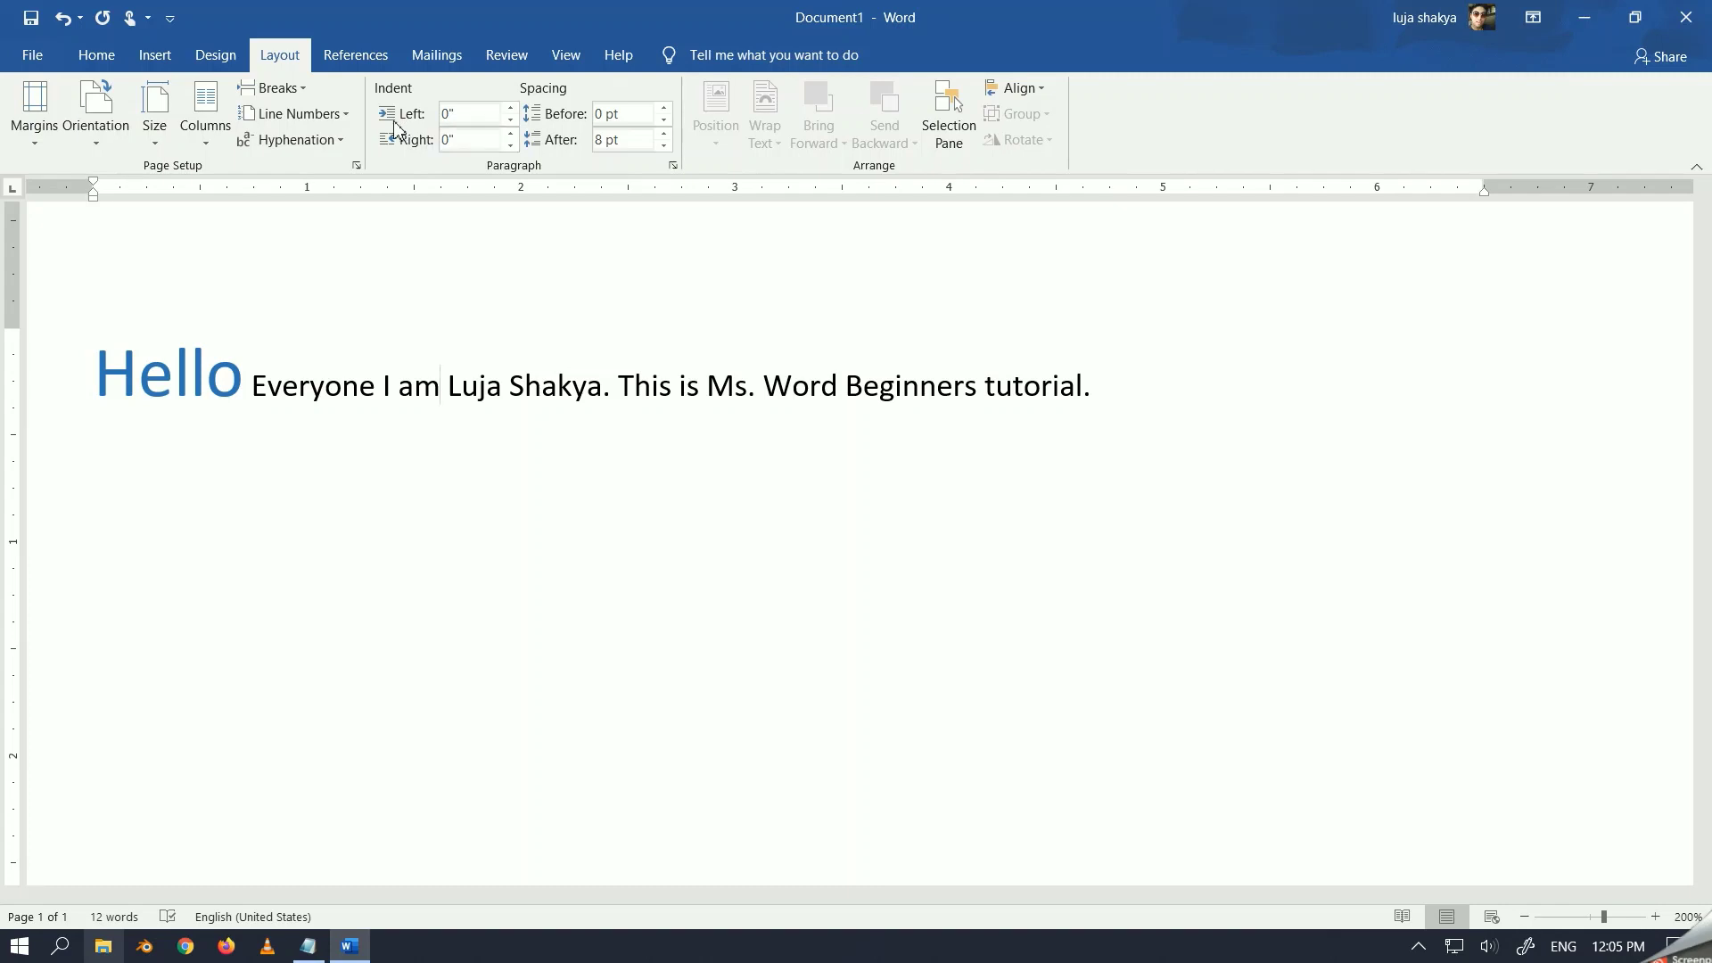
pyautogui.click(346, 124)
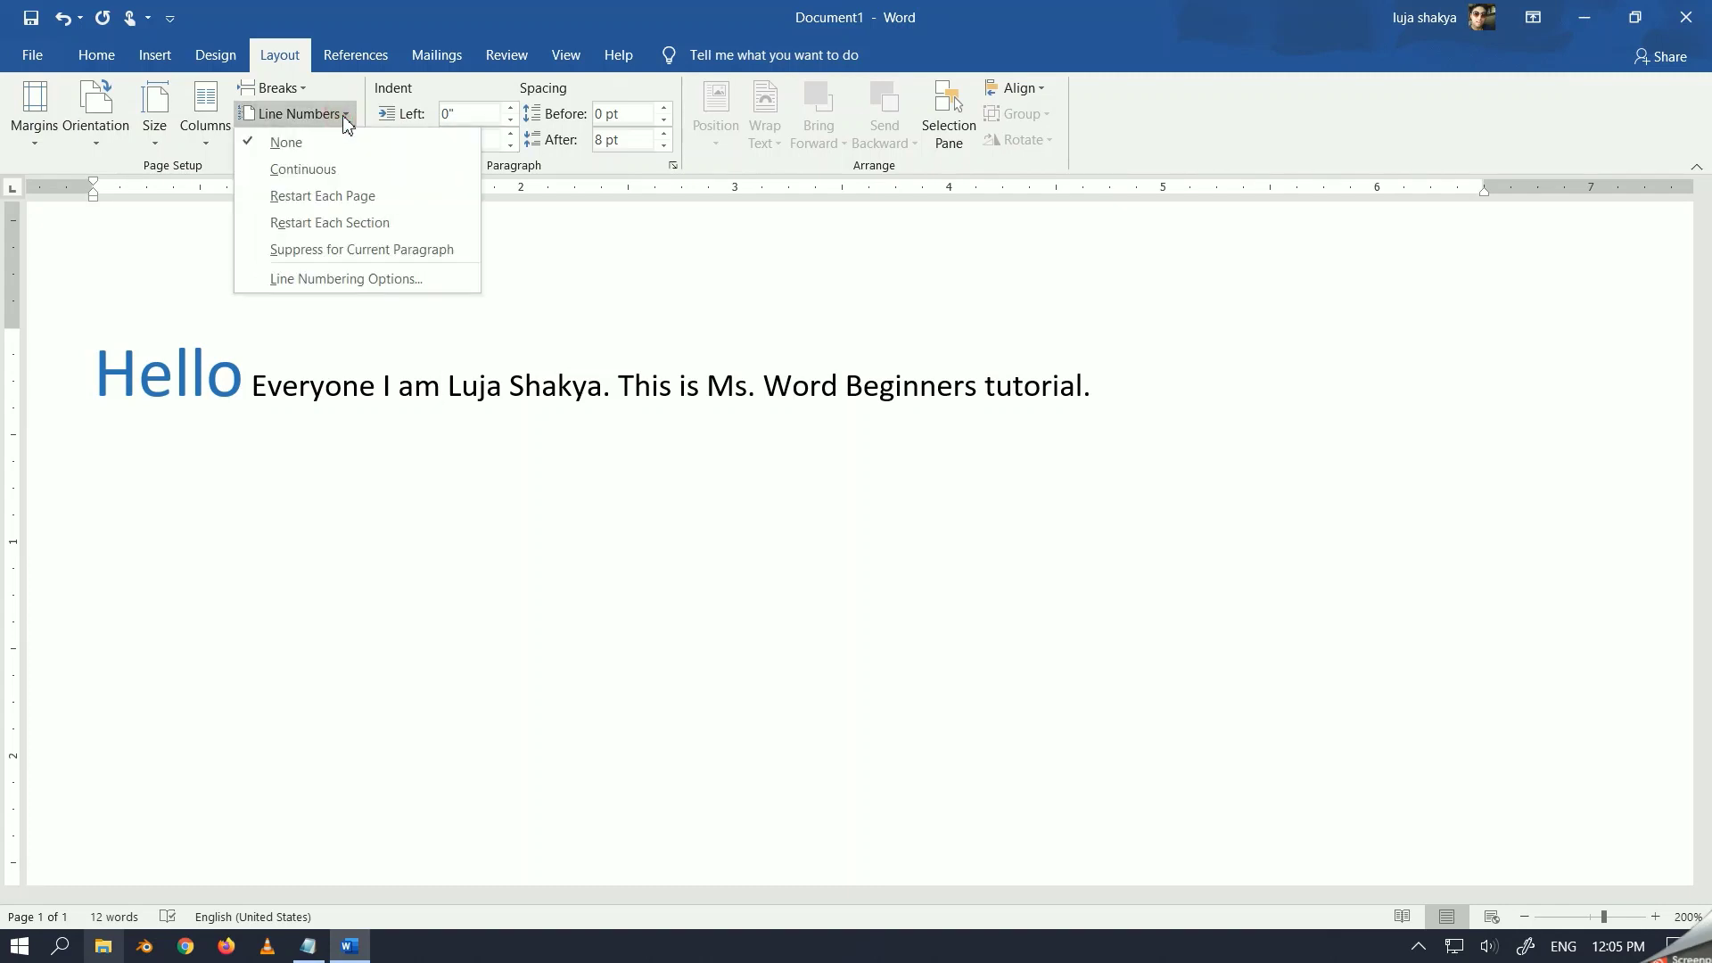
pyautogui.click(292, 87)
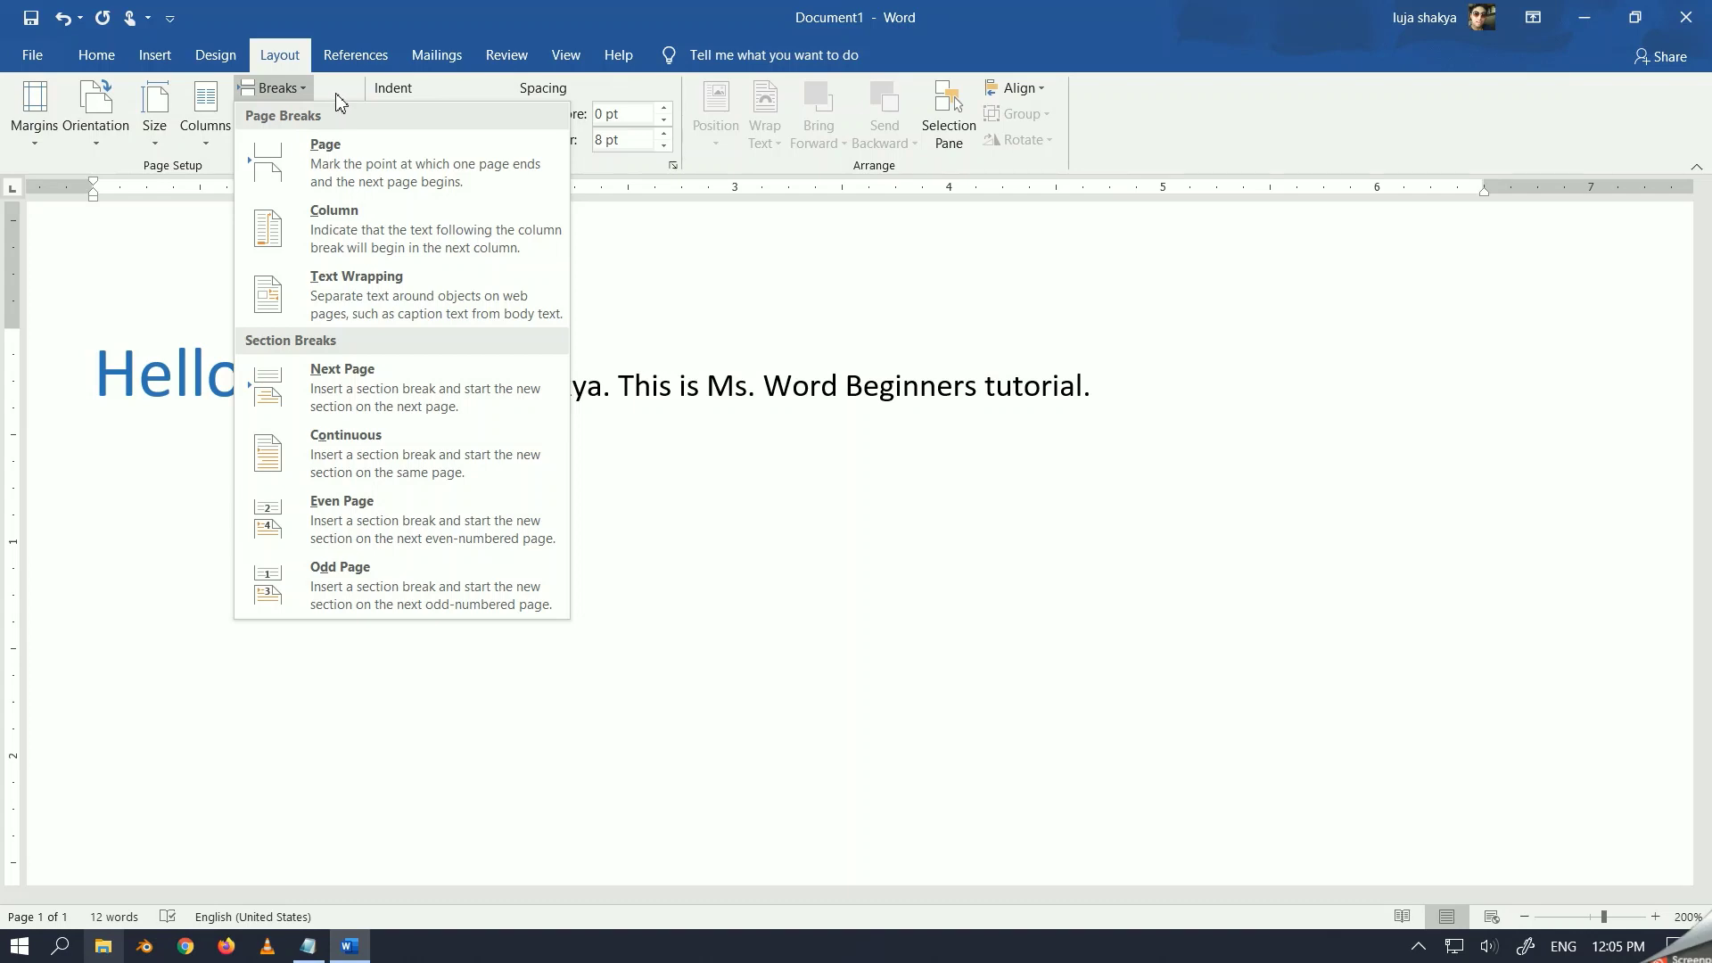
pyautogui.click(339, 102)
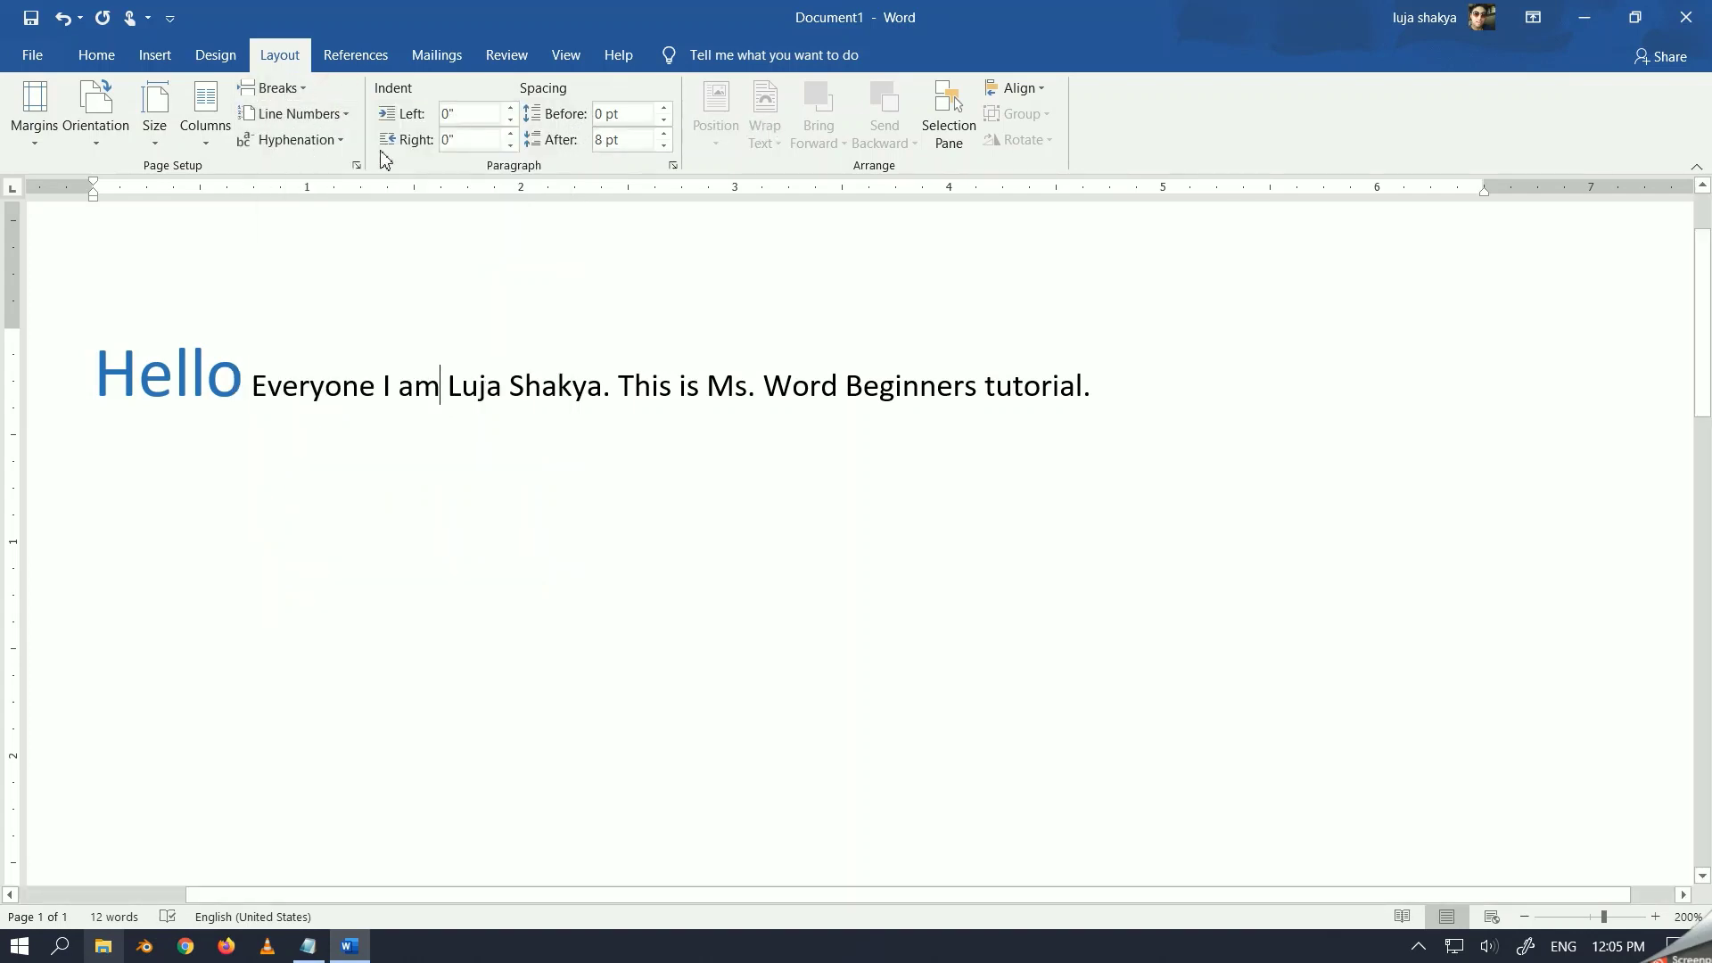
pyautogui.click(781, 64)
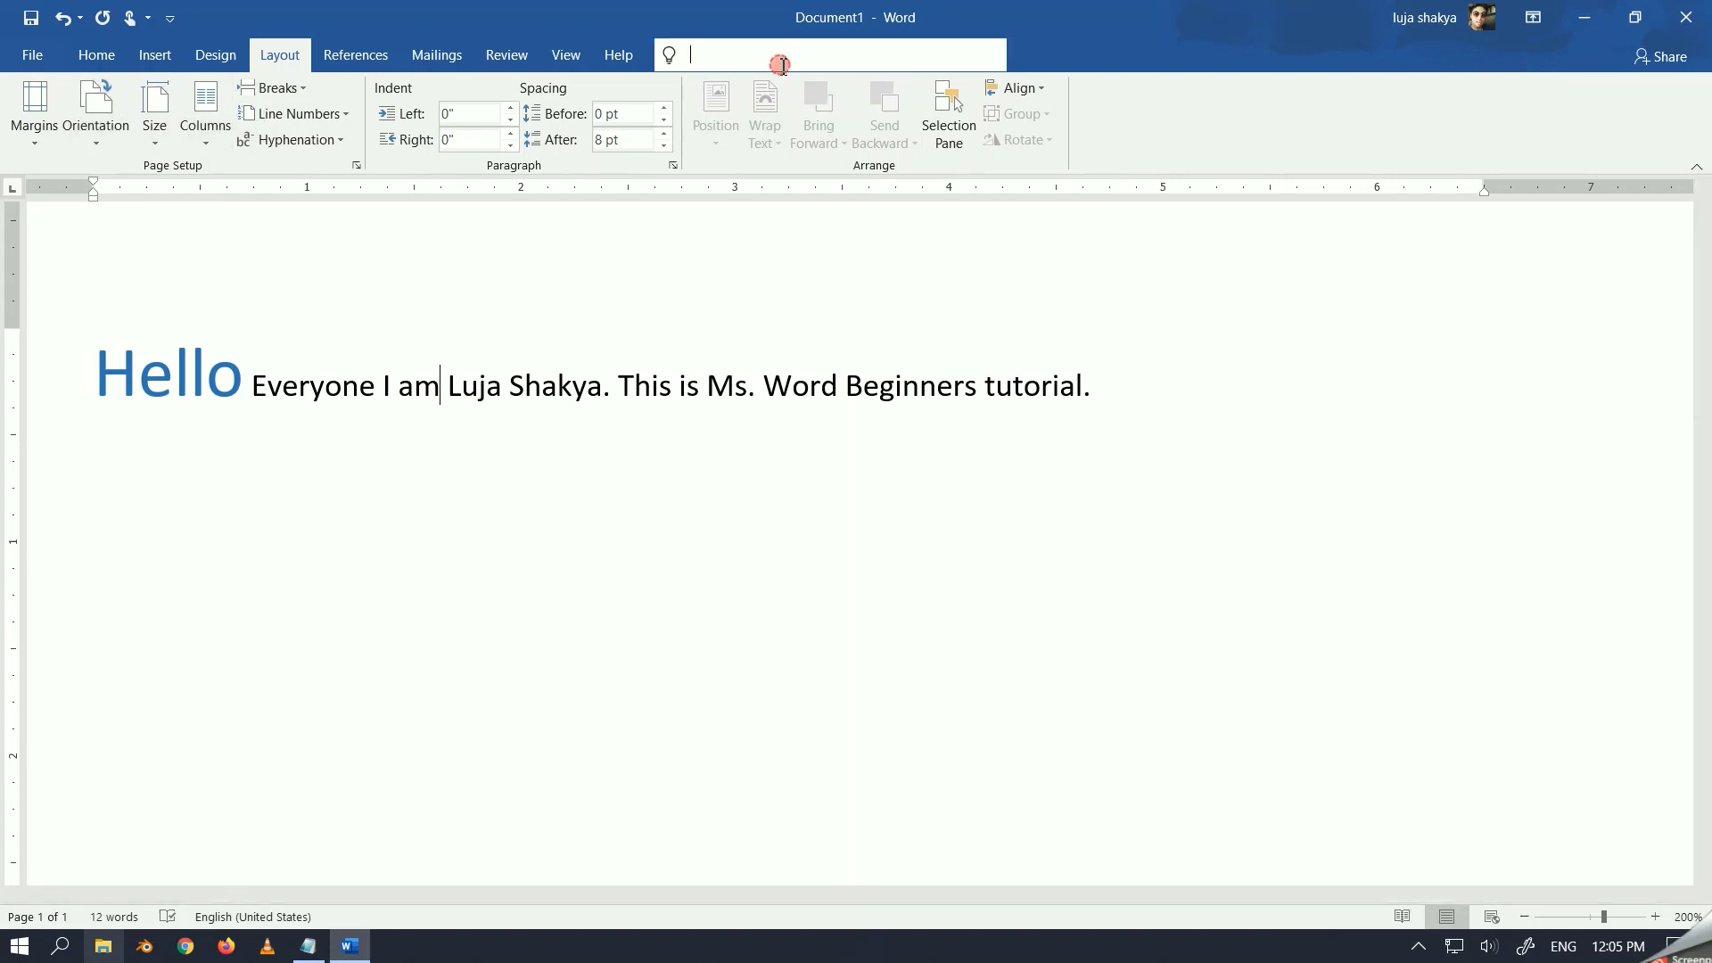
pyautogui.write('rule')
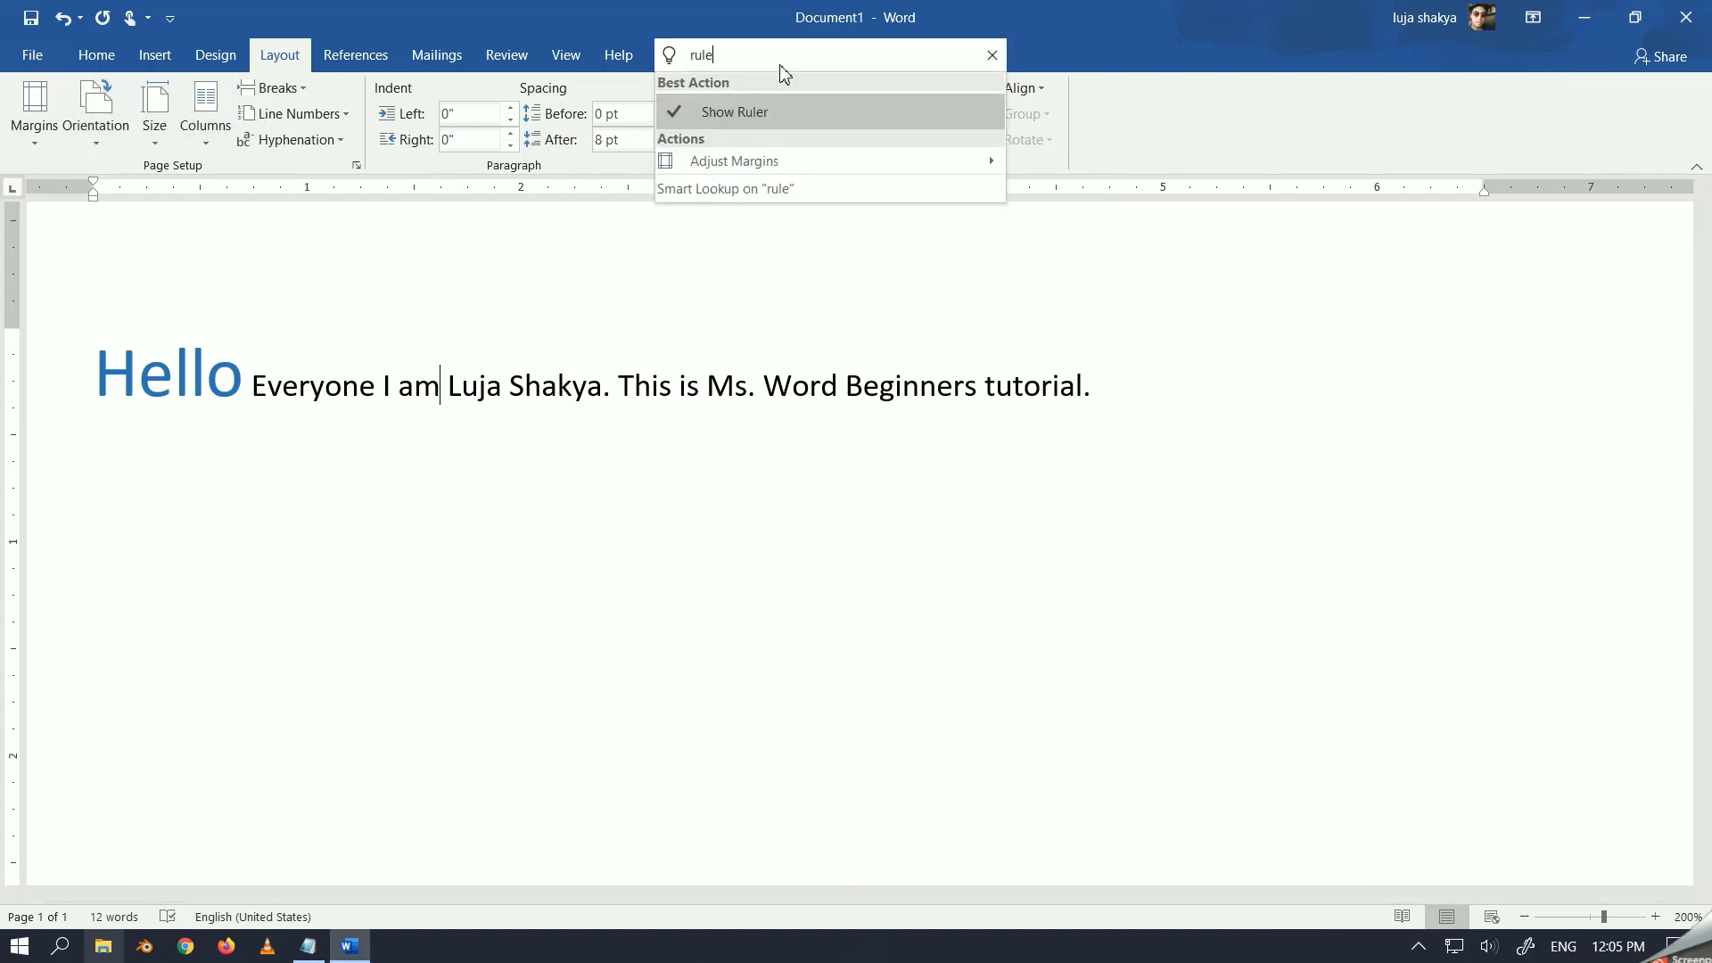
pyautogui.write('r')
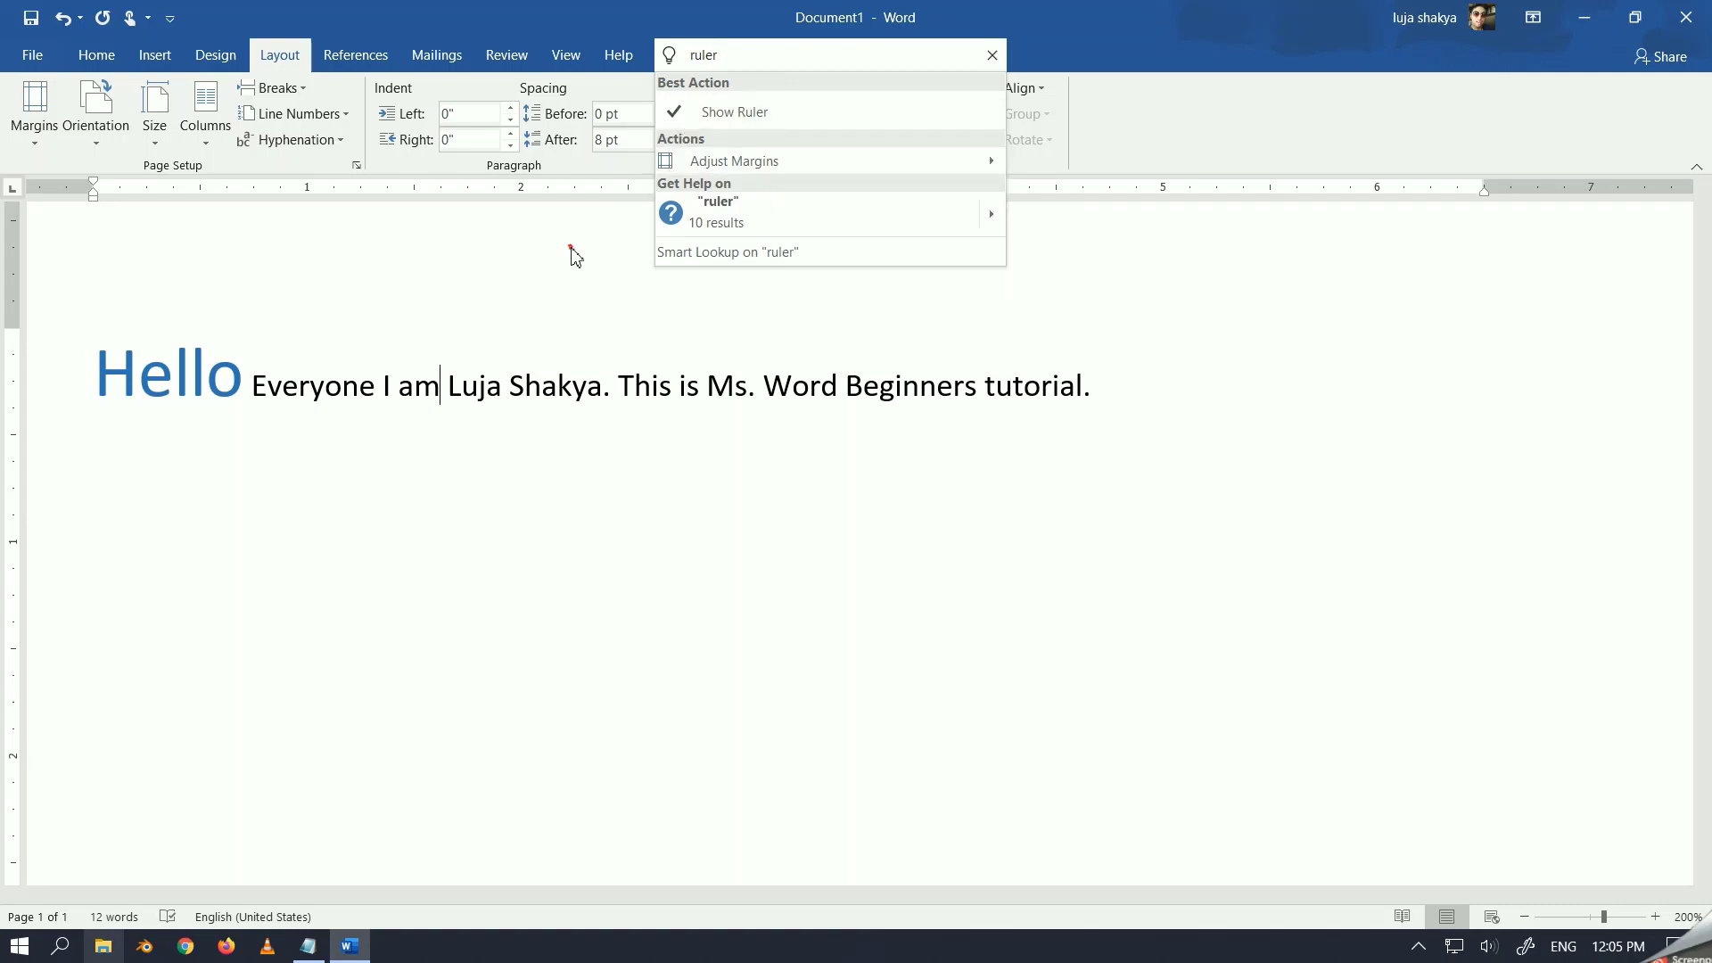
pyautogui.press('Escape')
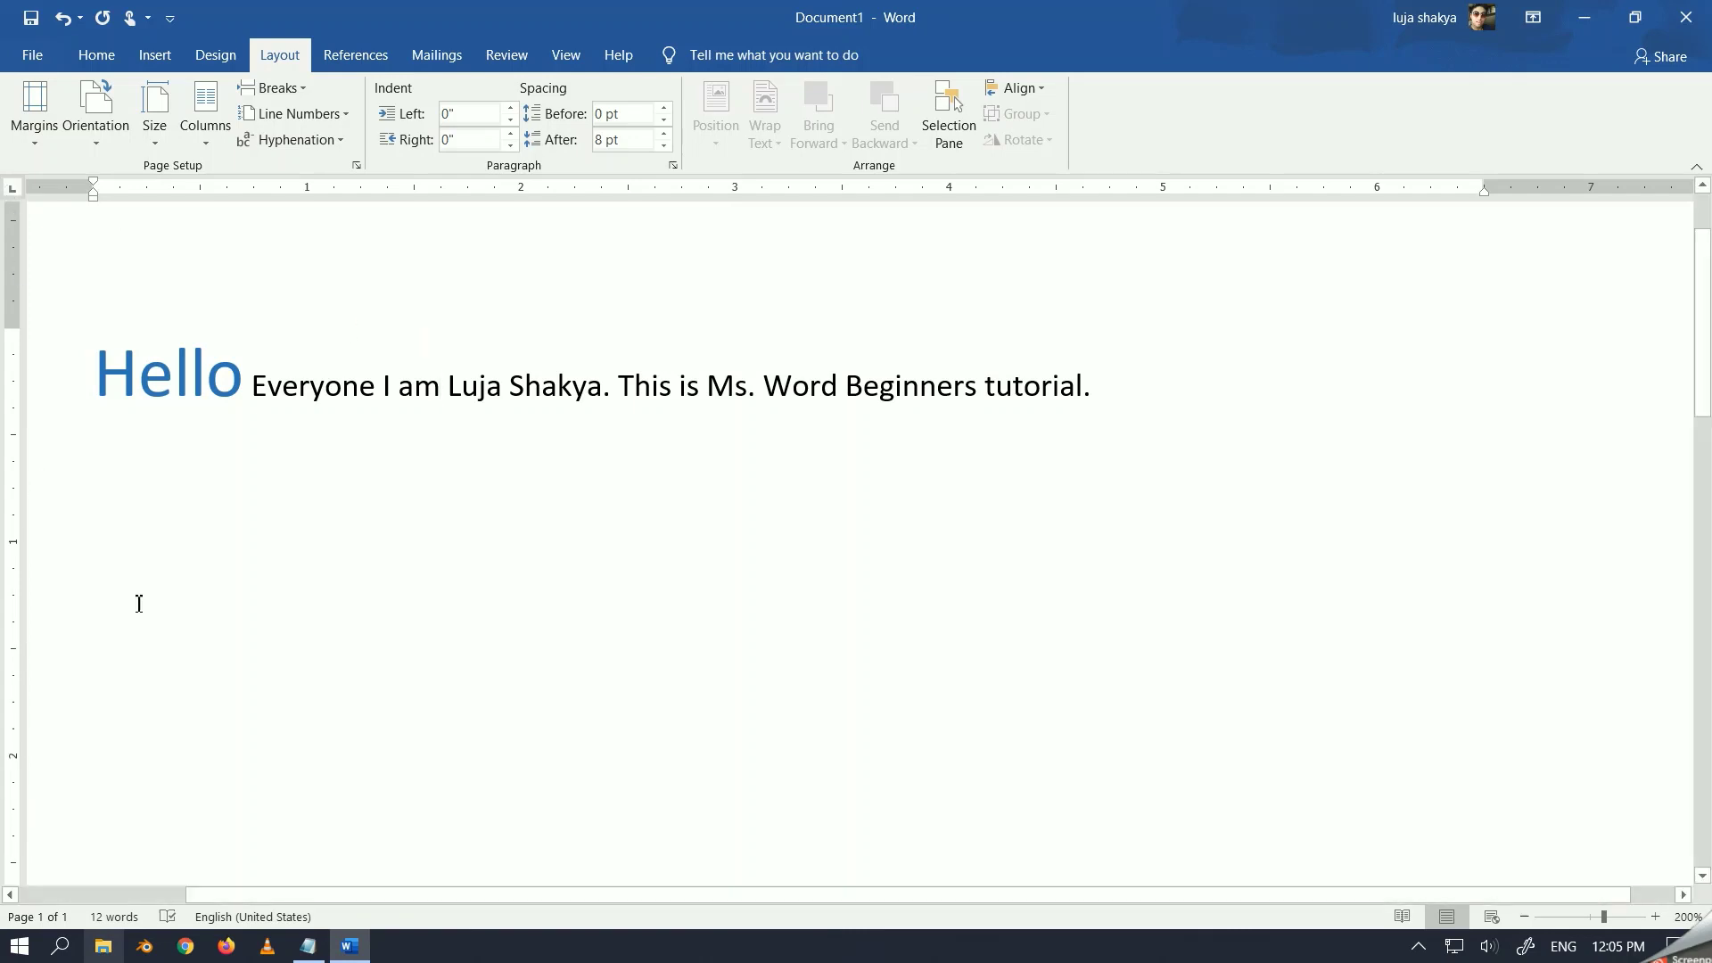
pyautogui.scroll(-2, 348, 510)
pyautogui.scroll(-6, 348, 510)
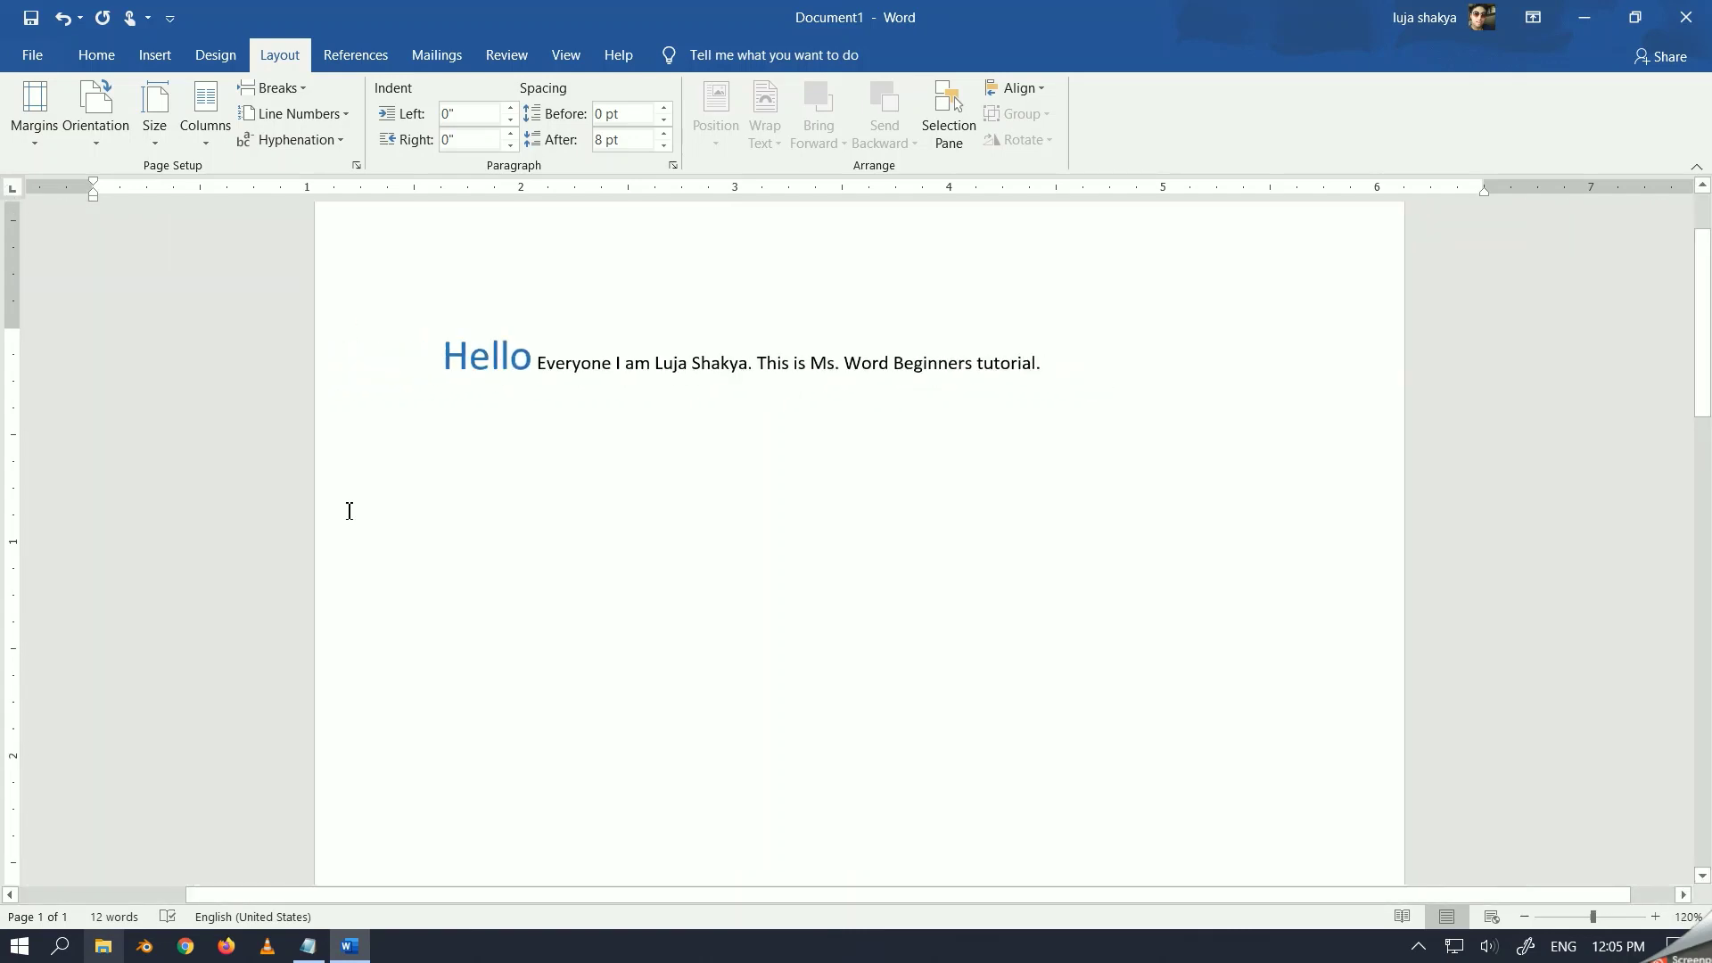
pyautogui.scroll(-2, 347, 517)
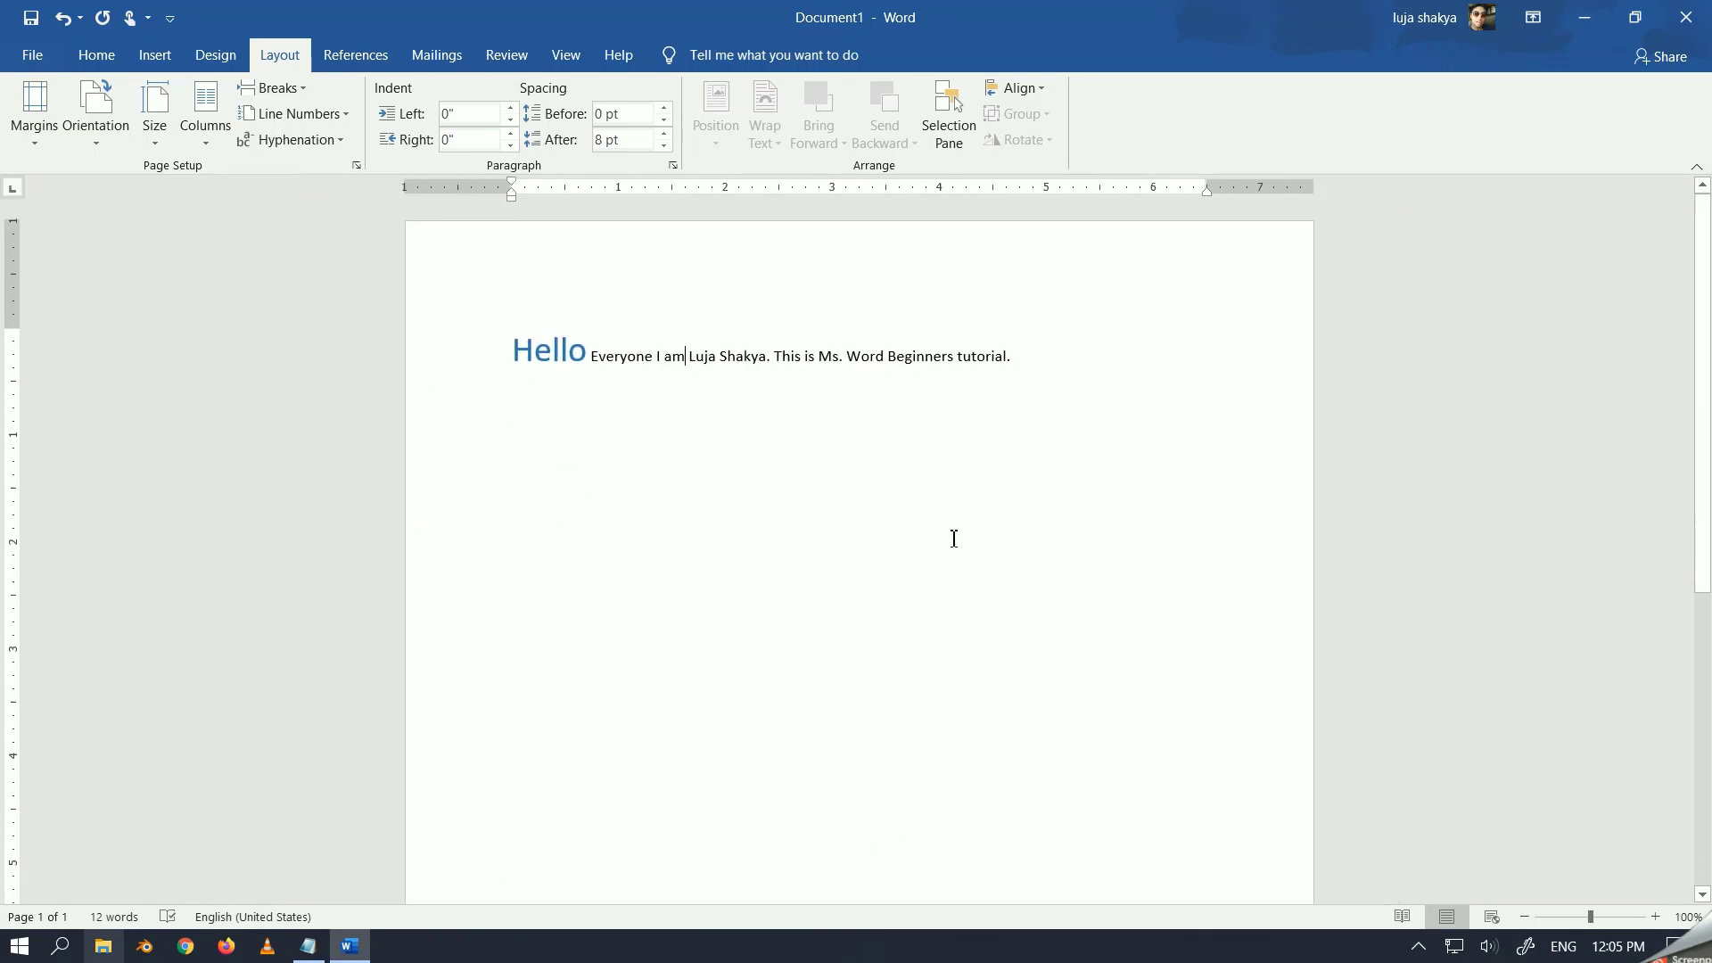
pyautogui.scroll(-5, 950, 535)
pyautogui.scroll(3, 956, 551)
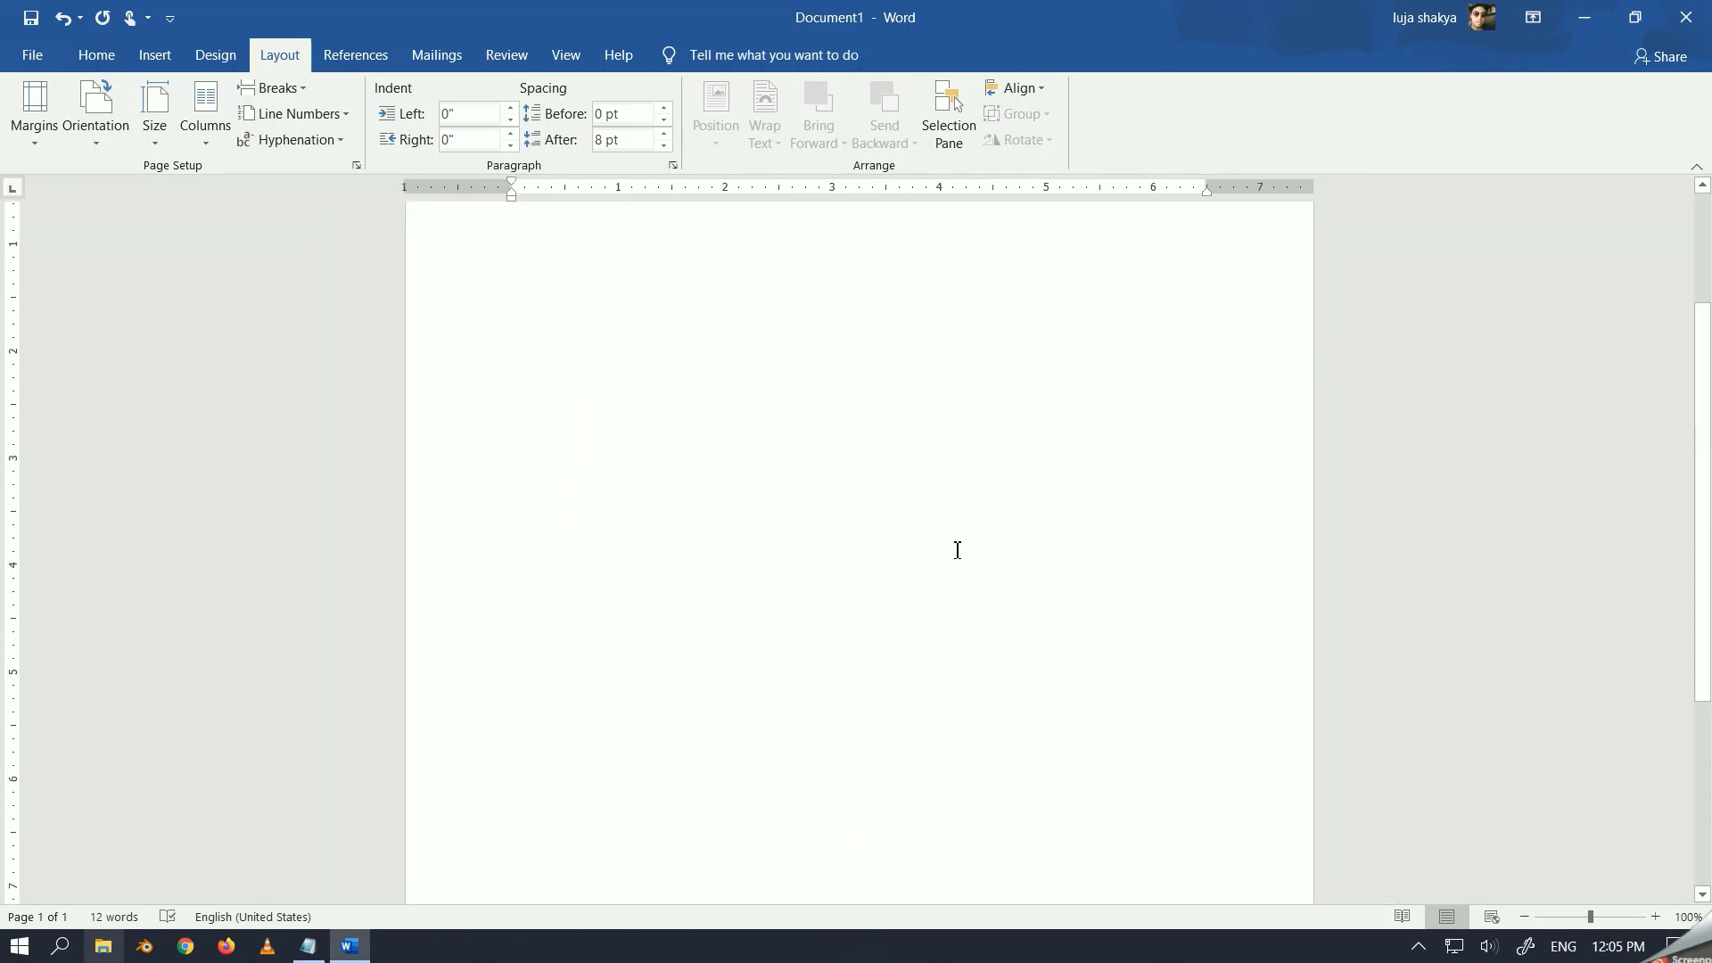
pyautogui.scroll(3, 941, 551)
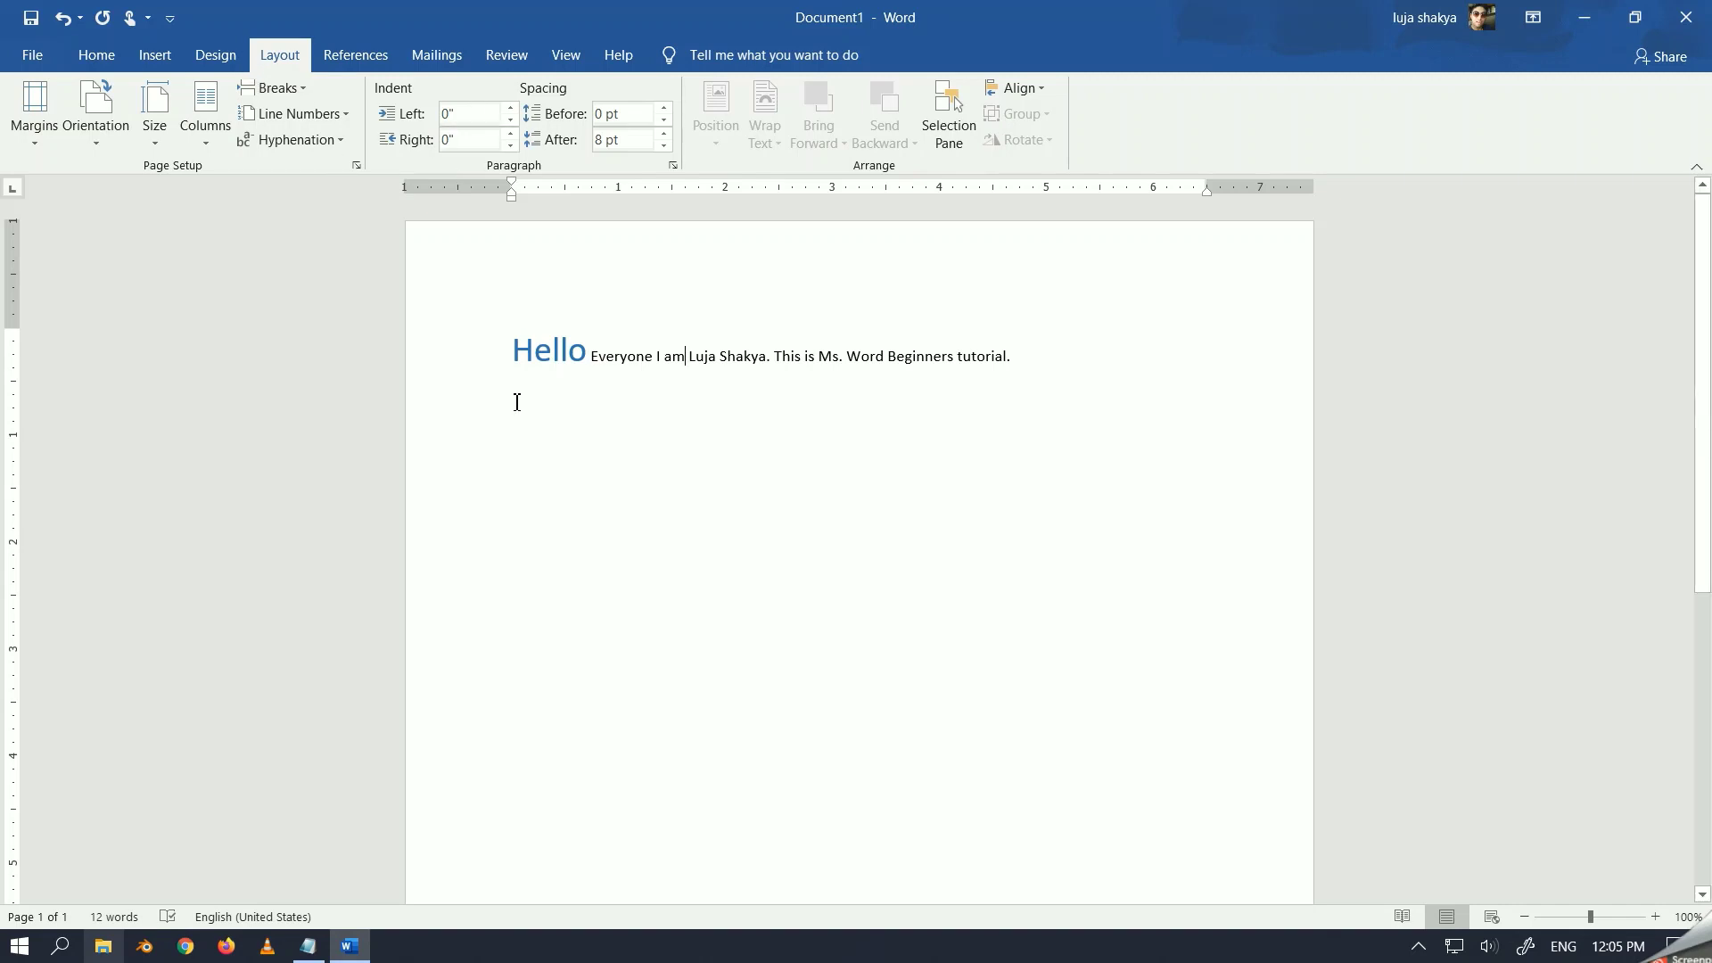
pyautogui.click(510, 352)
pyautogui.press('Return')
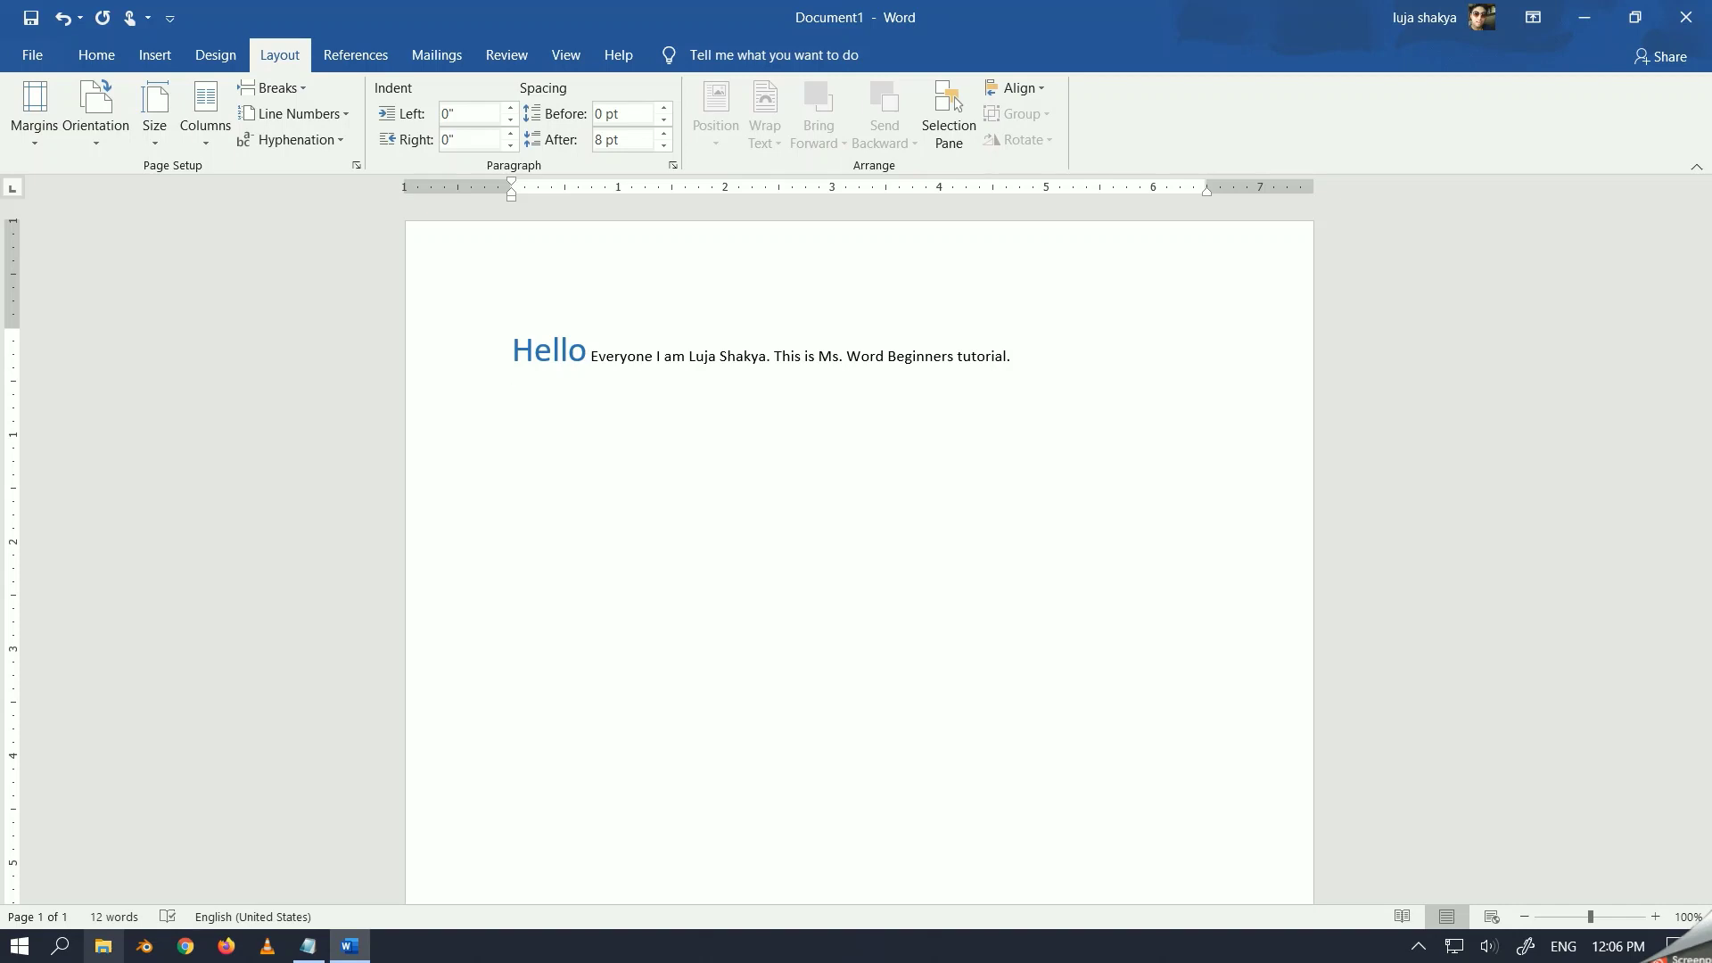
# Show the Insert tab with its table, picture, shape and chart tools
pyautogui.click(175, 65)
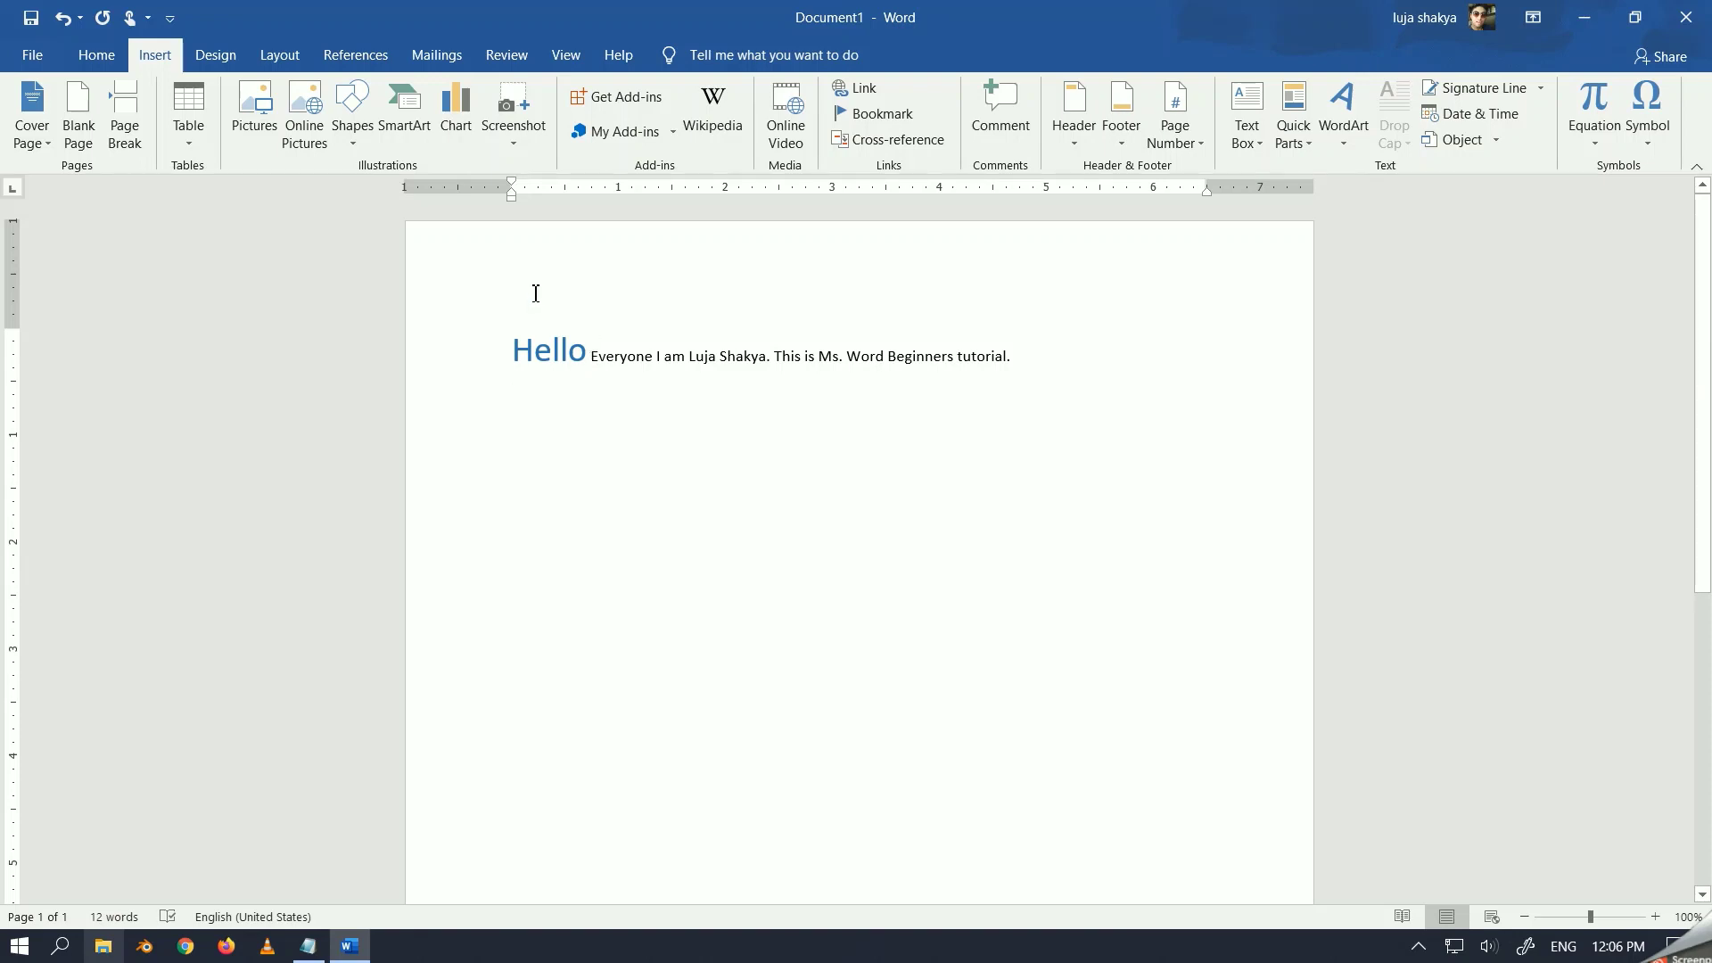
# Insert the Capture screenshot from the Pictures folder below the Hello line
pyautogui.click(270, 138)
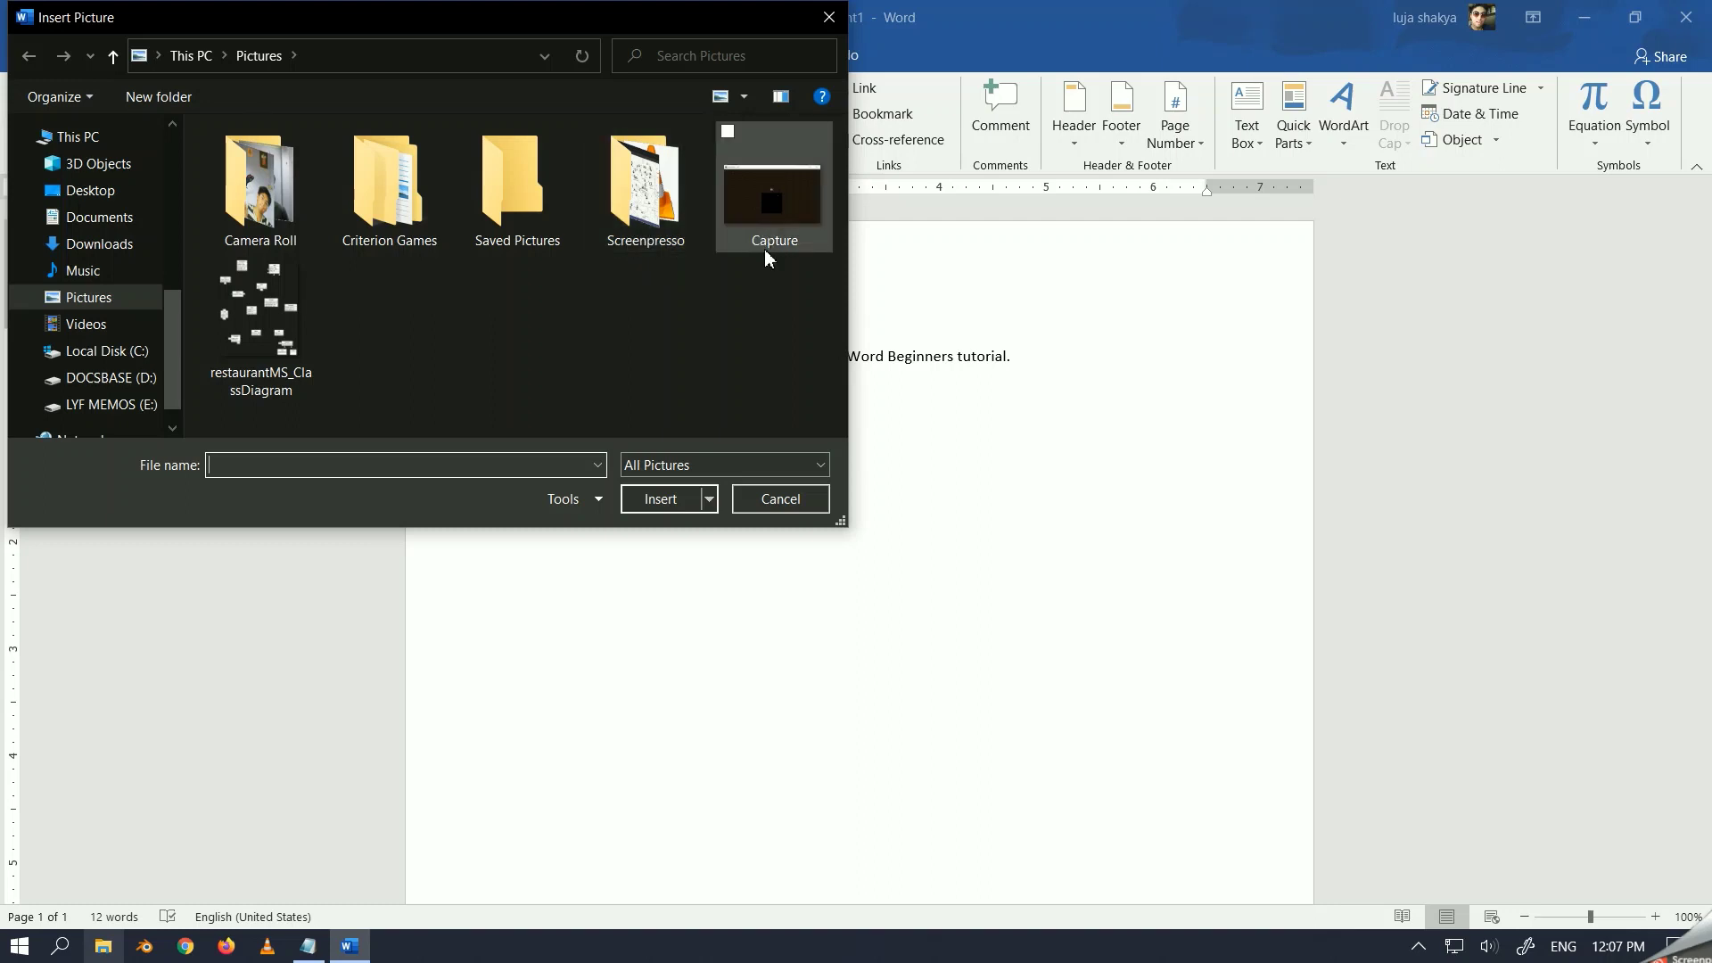
pyautogui.doubleClick(548, 233)
pyautogui.click(276, 58)
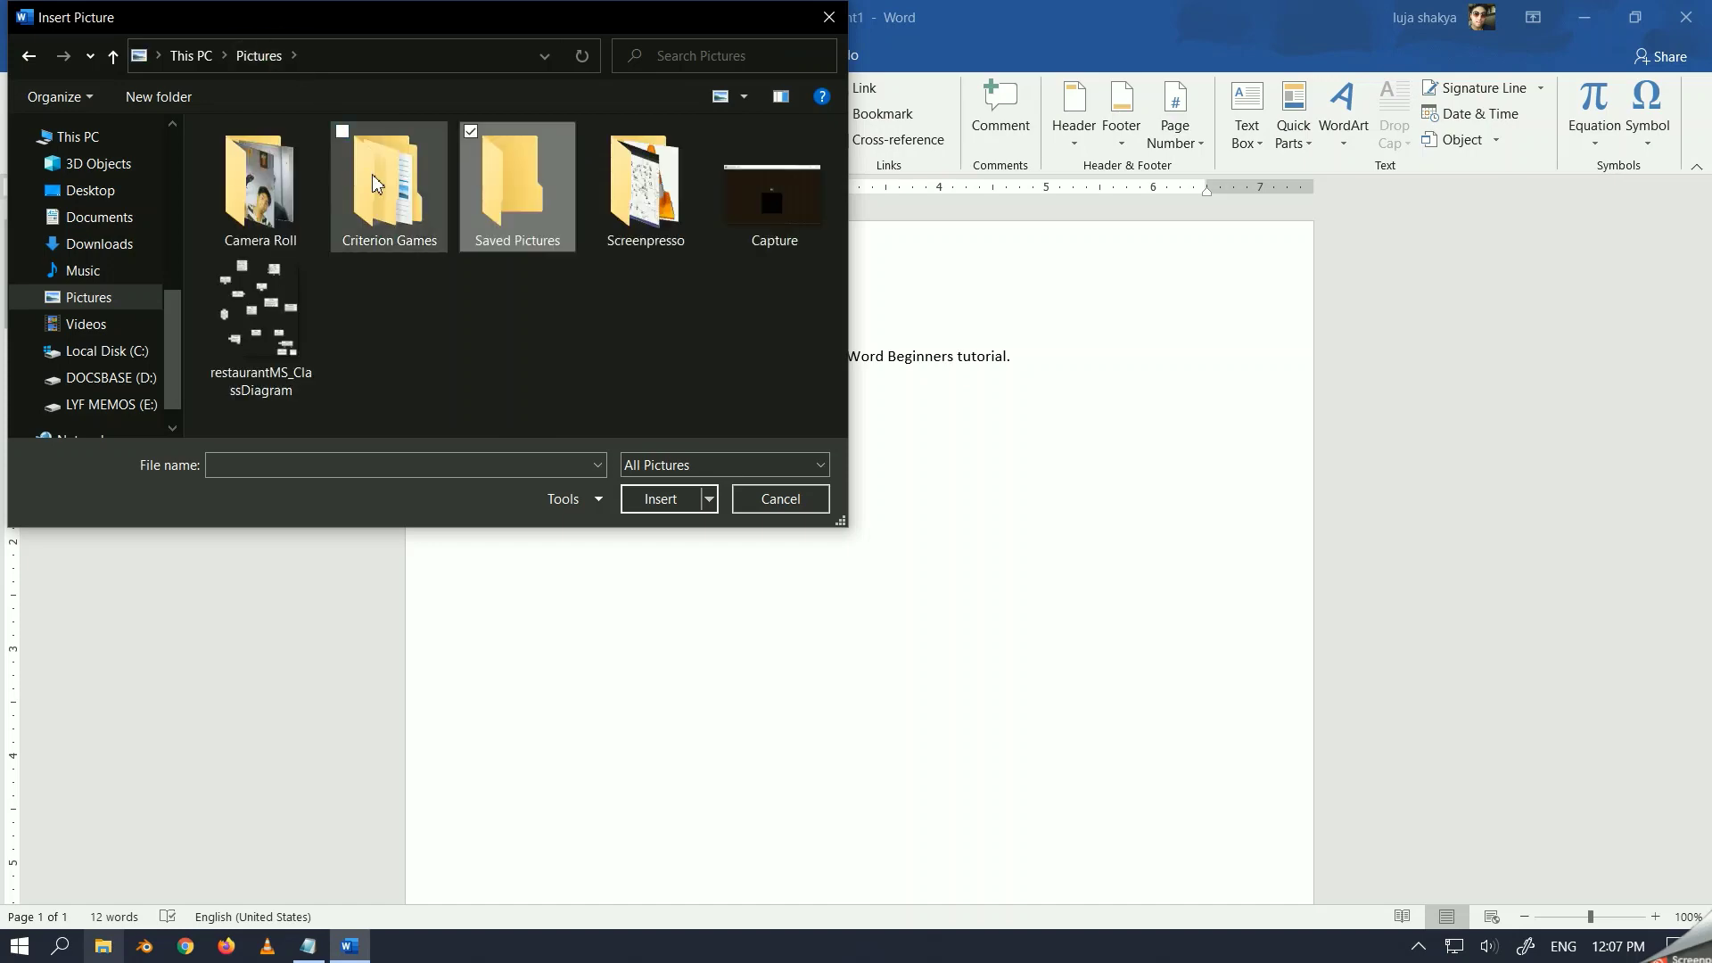
pyautogui.click(747, 221)
pyautogui.click(670, 496)
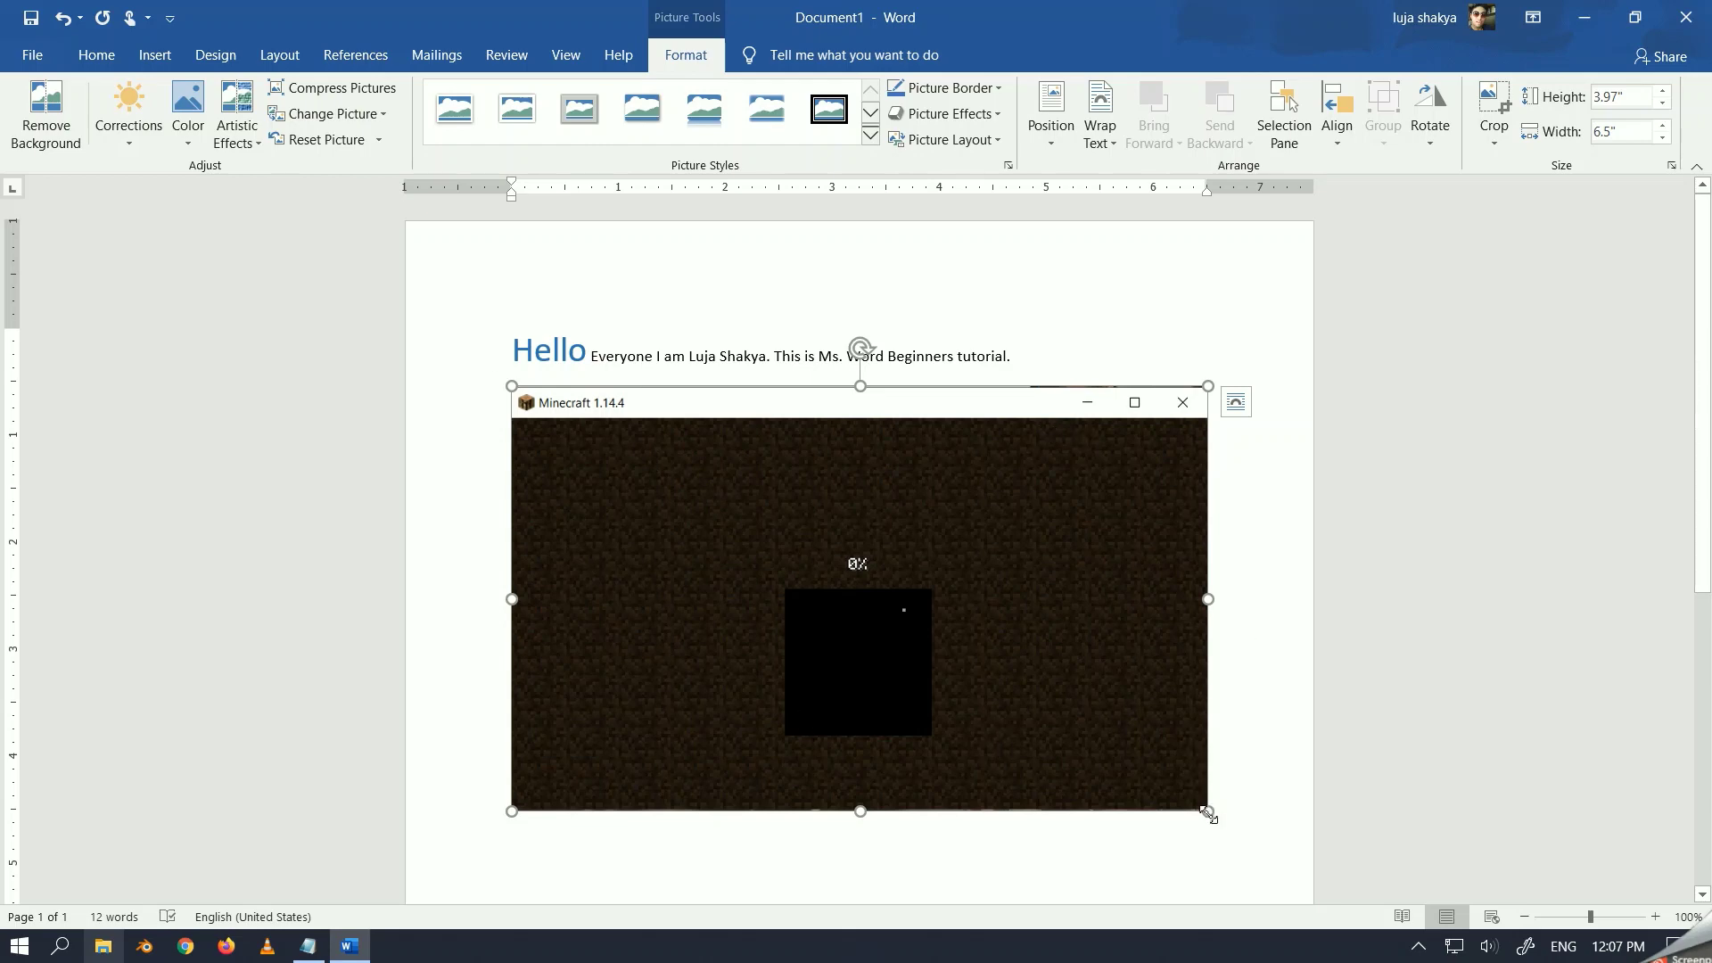
# Drag the screenshot's corner inward to resize it to 3.88" by 6.34"
pyautogui.moveTo(1210, 814)
pyautogui.mouseDown()
pyautogui.moveTo(996, 696)
pyautogui.moveTo(1190, 801)
pyautogui.mouseUp()
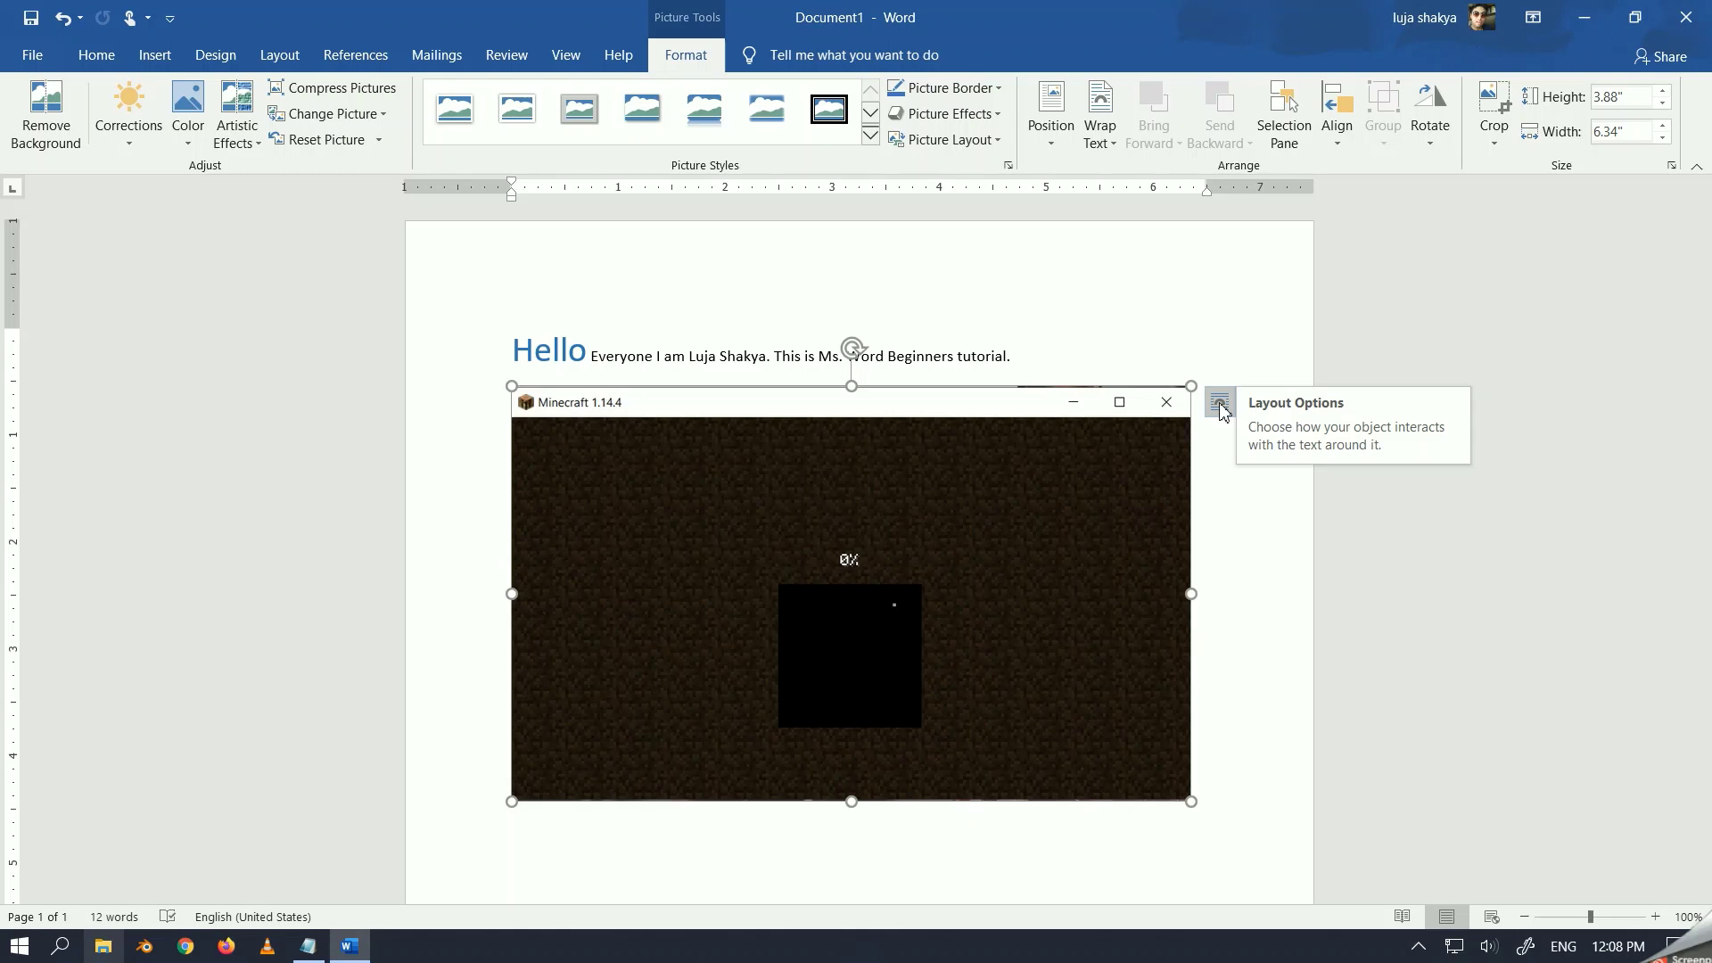
# Set the screenshot's wrapping to Behind Text and move it up and left
pyautogui.click(1219, 405)
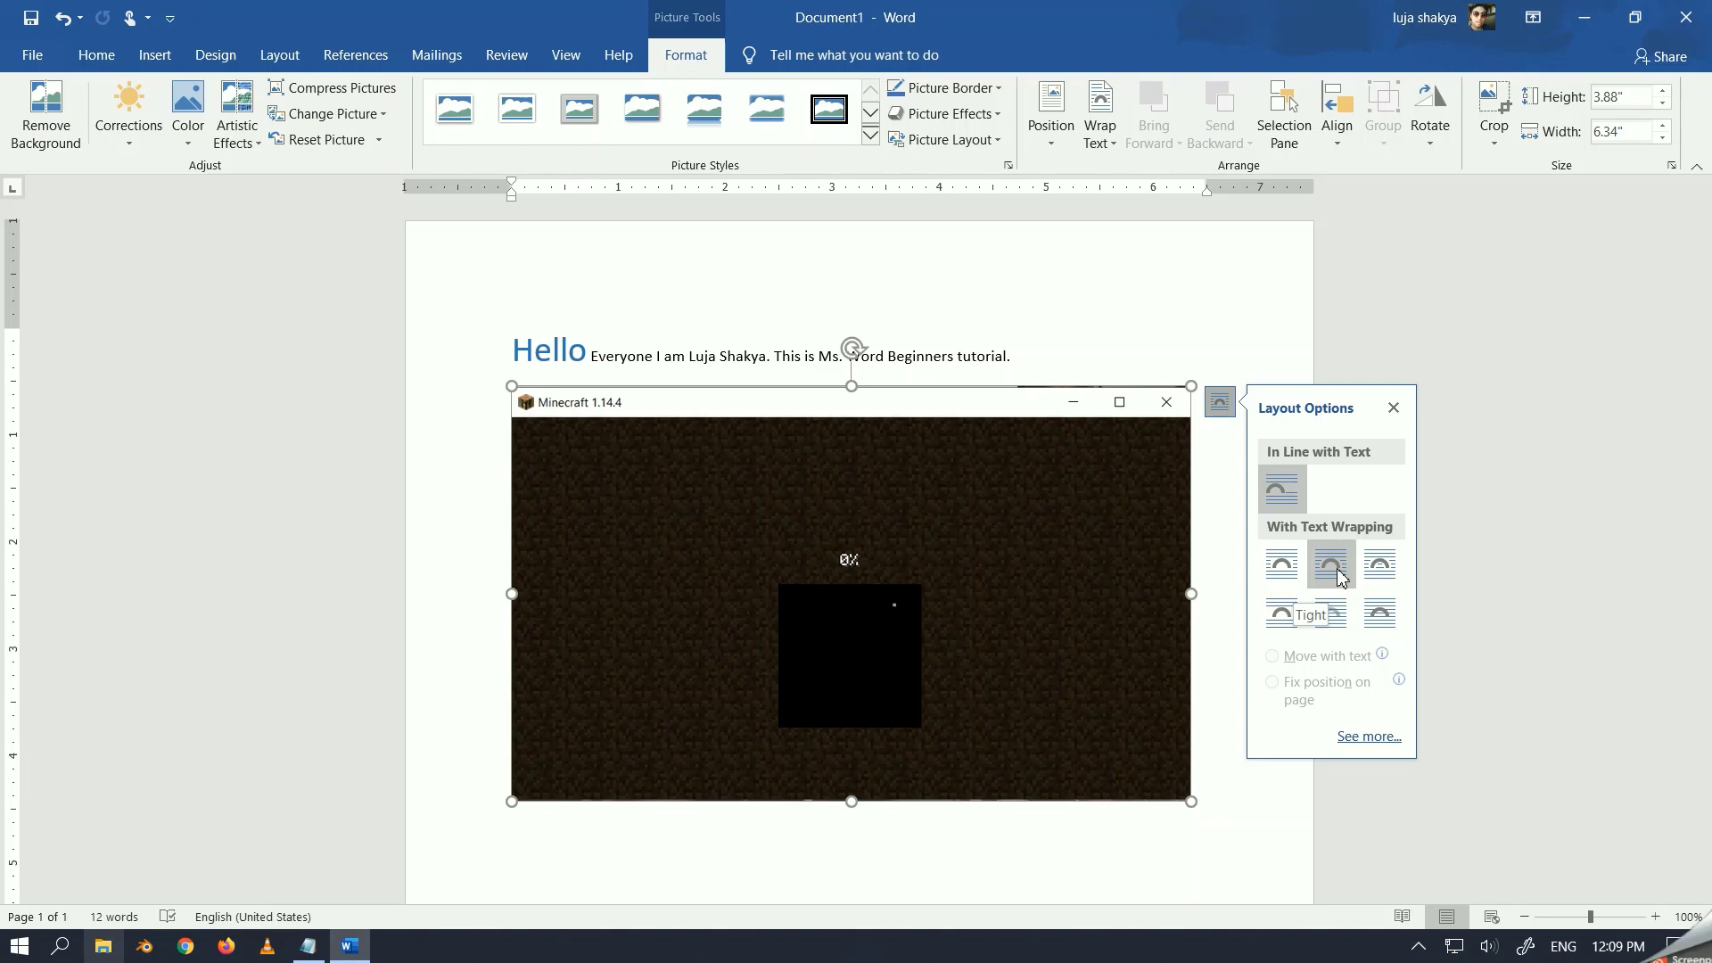
pyautogui.click(1329, 624)
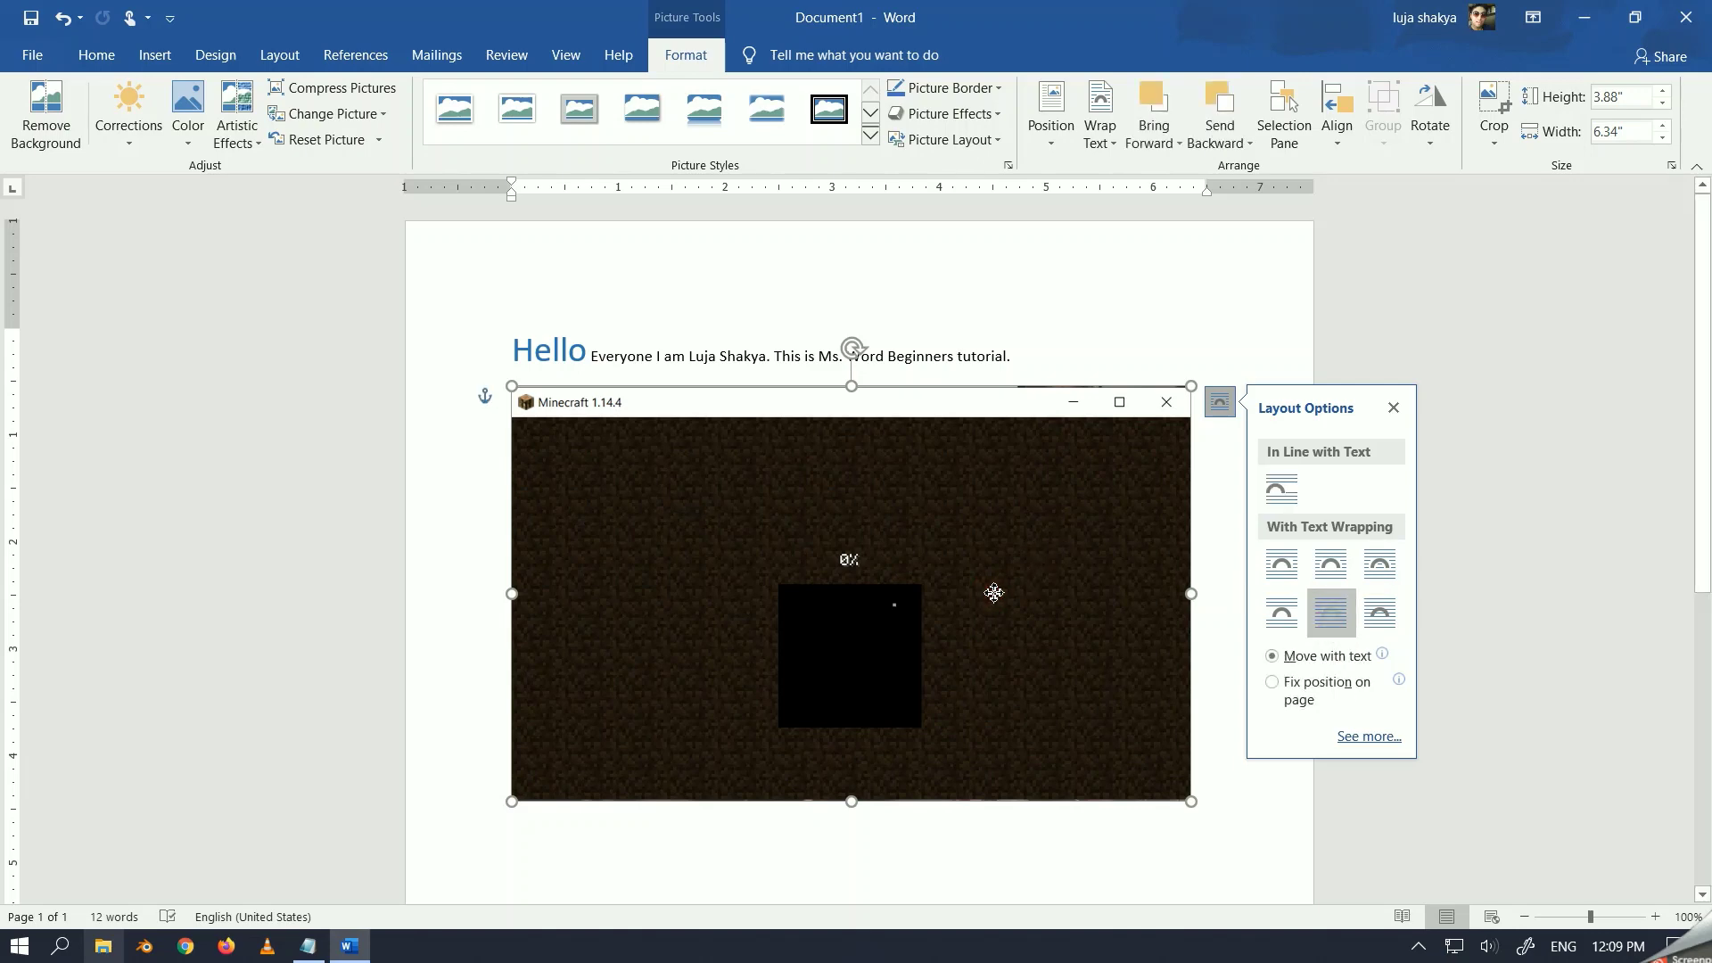
pyautogui.click(994, 593)
pyautogui.moveTo(994, 593)
pyautogui.mouseDown()
pyautogui.moveTo(924, 473)
pyautogui.moveTo(1027, 505)
pyautogui.moveTo(901, 446)
pyautogui.moveTo(978, 547)
pyautogui.moveTo(963, 433)
pyautogui.moveTo(975, 625)
pyautogui.mouseUp()
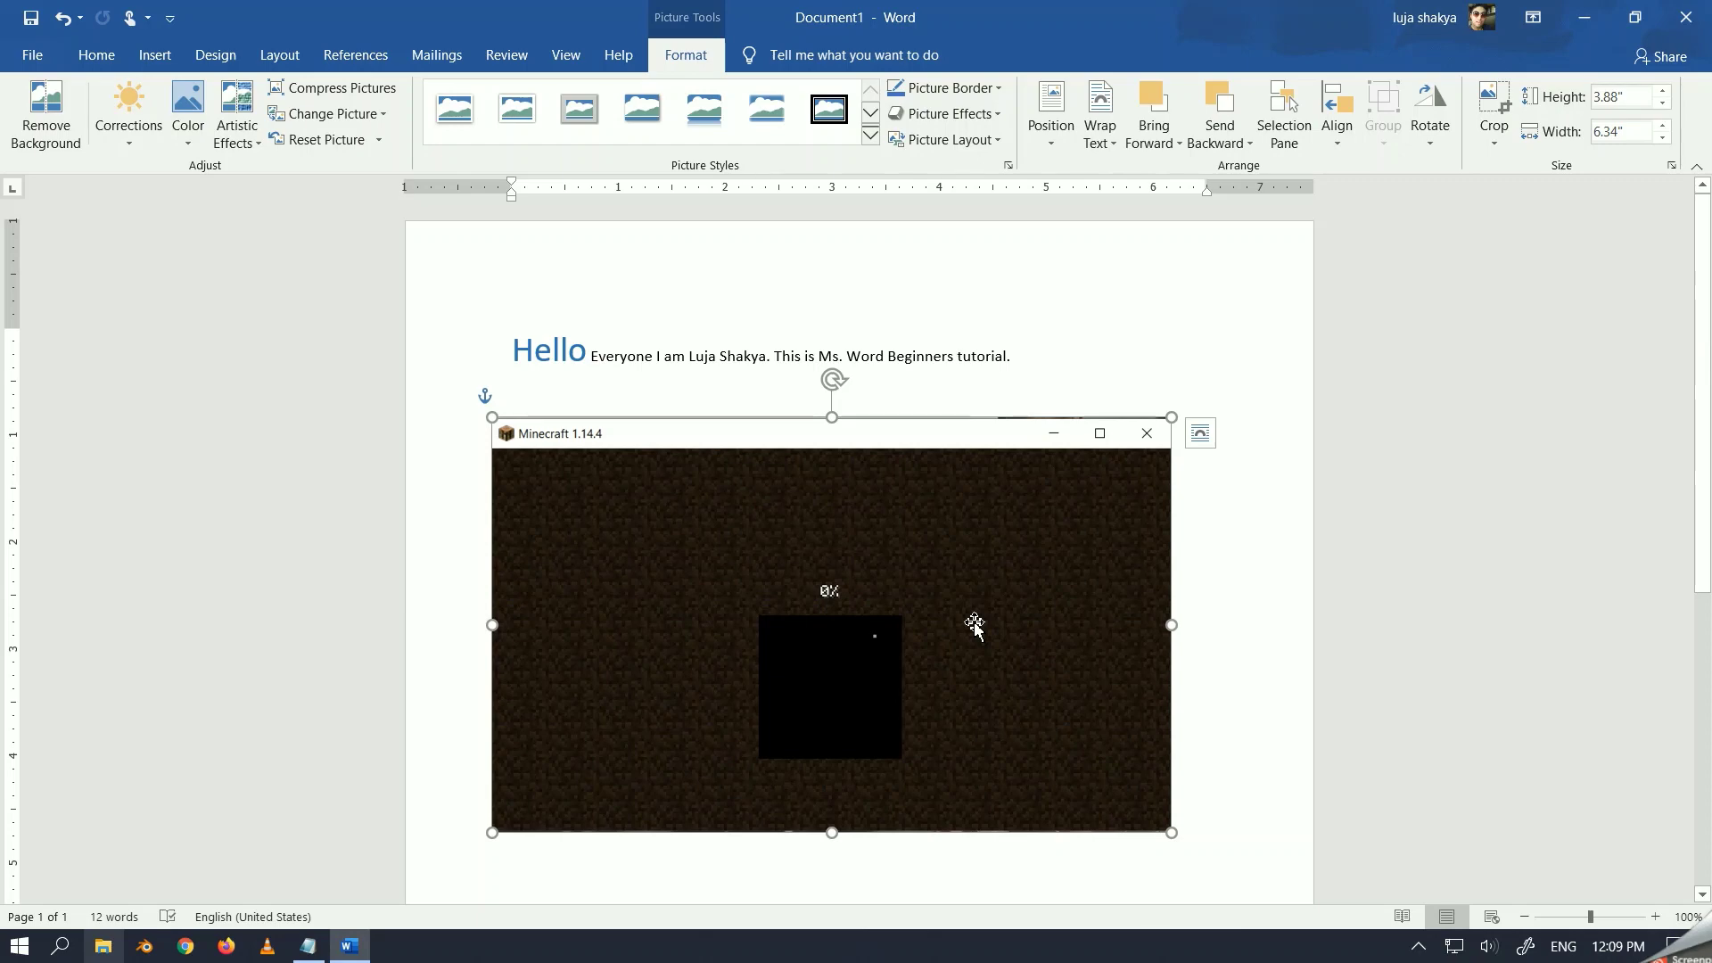
# Switch the screenshot to In Front of Text wrapping and nudge it below the greeting
pyautogui.click(1201, 436)
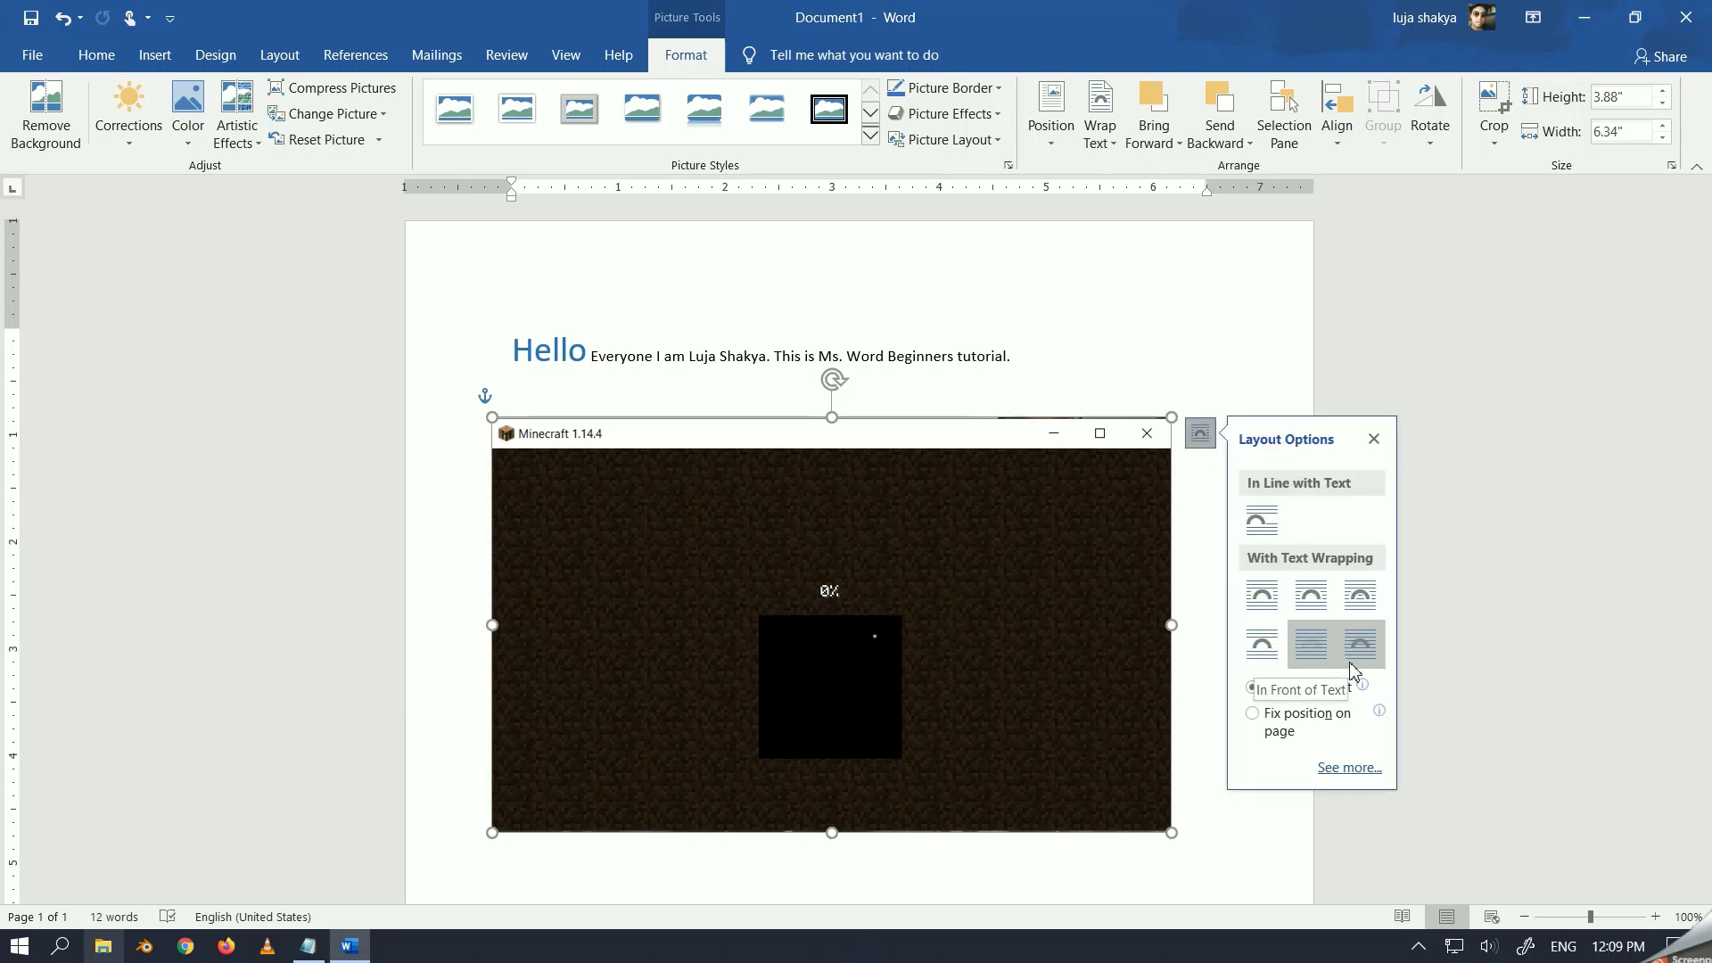
pyautogui.click(1351, 666)
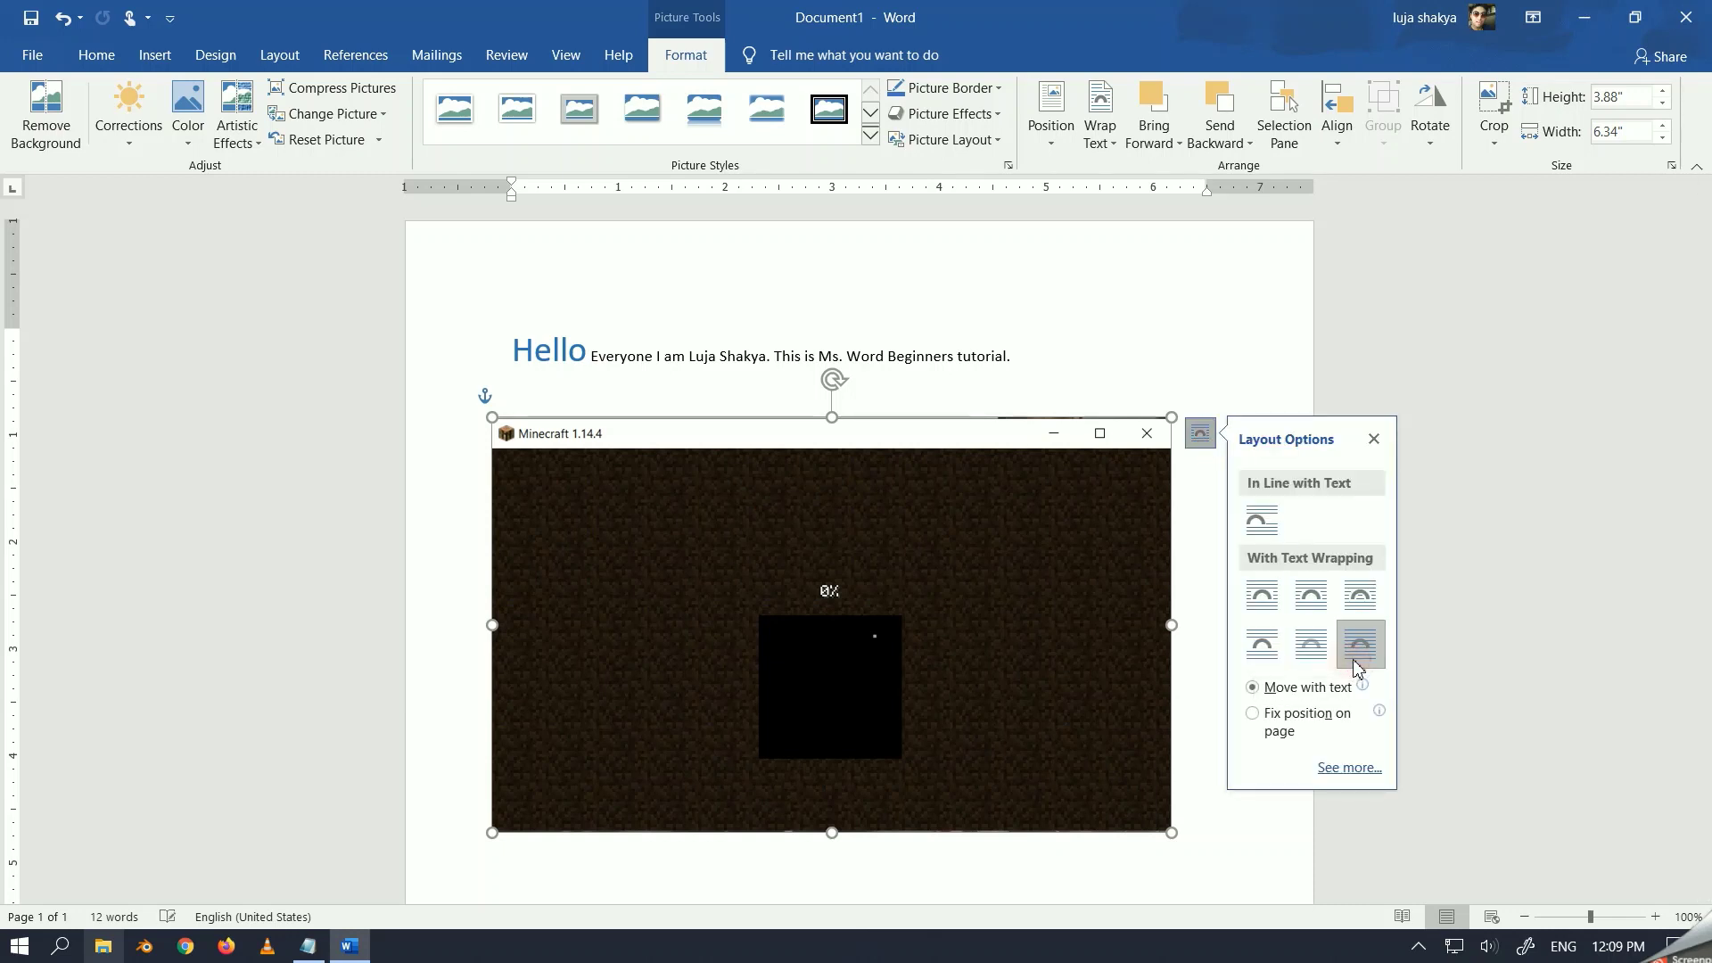
pyautogui.moveTo(896, 527)
pyautogui.mouseDown()
pyautogui.moveTo(875, 516)
pyautogui.moveTo(890, 378)
pyautogui.moveTo(890, 524)
pyautogui.moveTo(895, 500)
pyautogui.mouseUp()
# Apply the tilted perspective shadow picture style to the Minecraft screenshot
pyautogui.click(1190, 532)
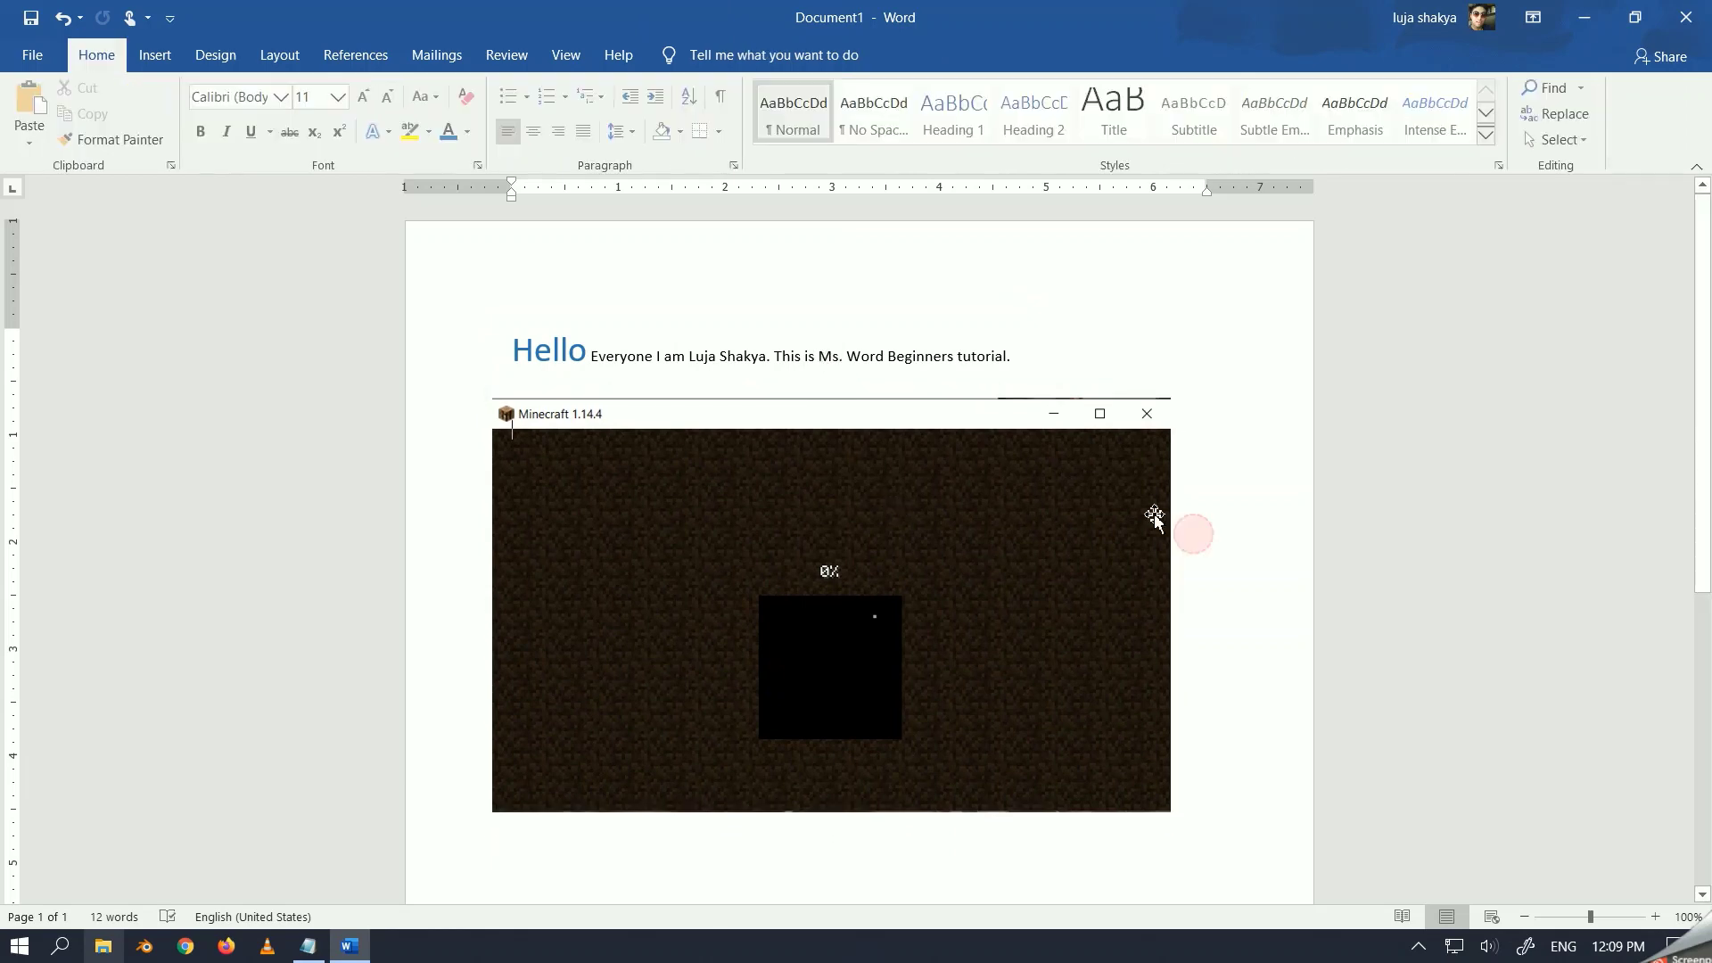
pyautogui.click(736, 533)
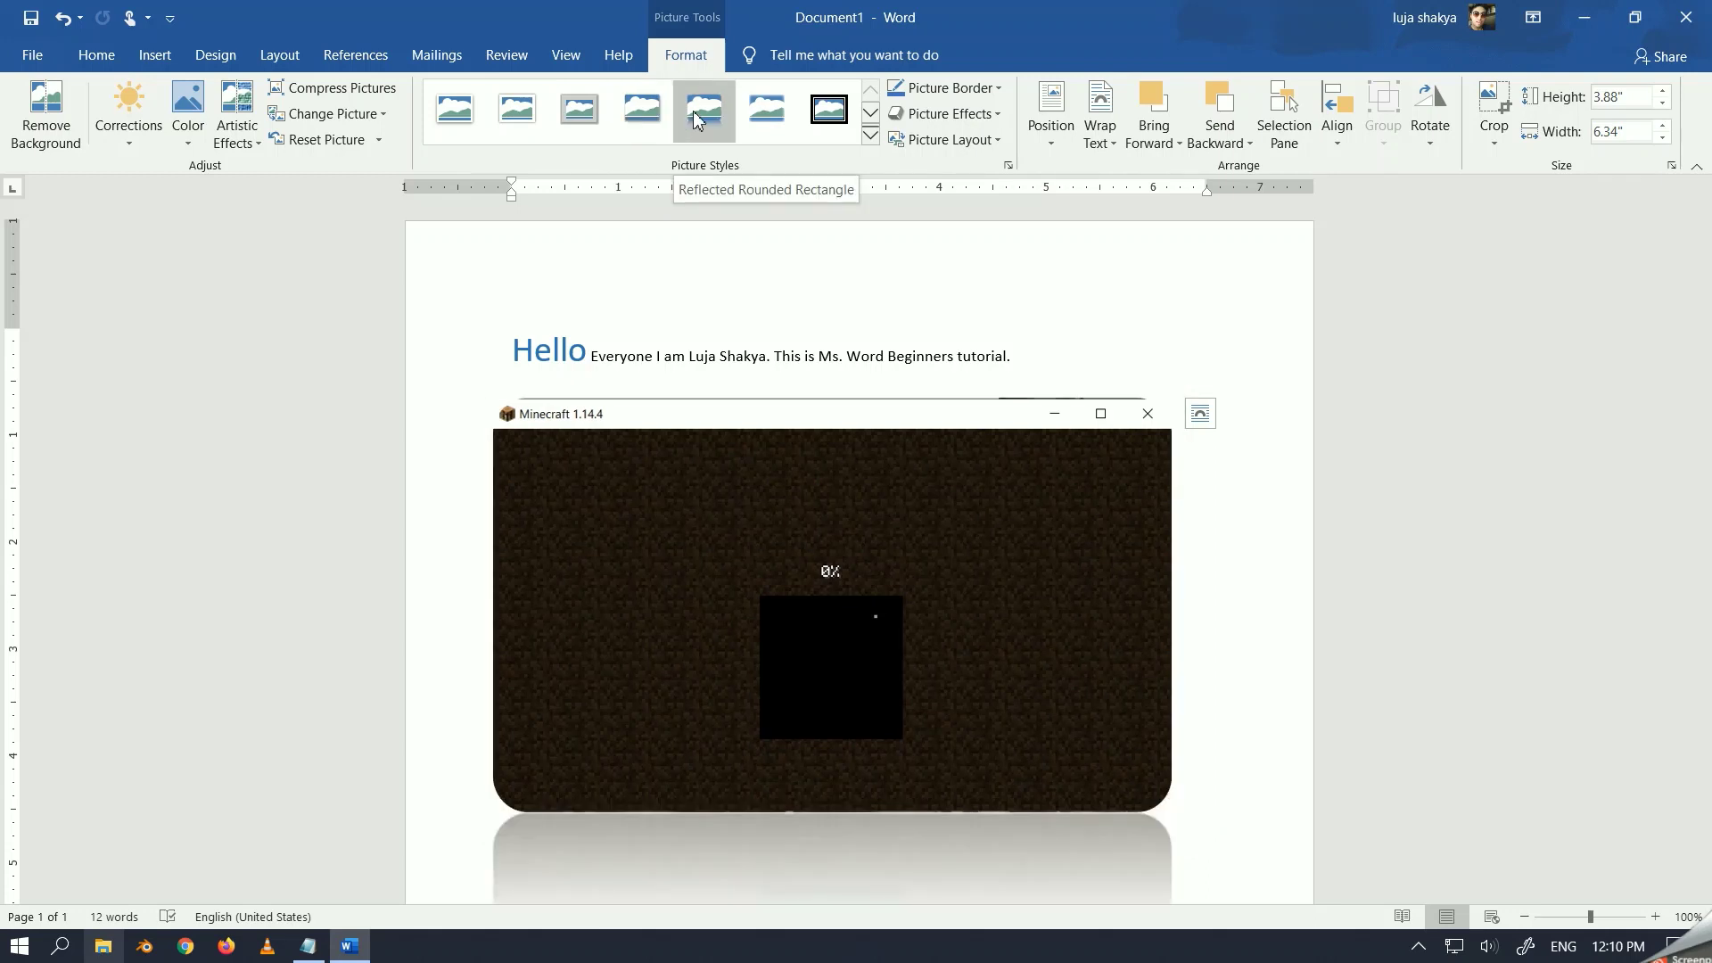
pyautogui.scroll(-2, 756, 257)
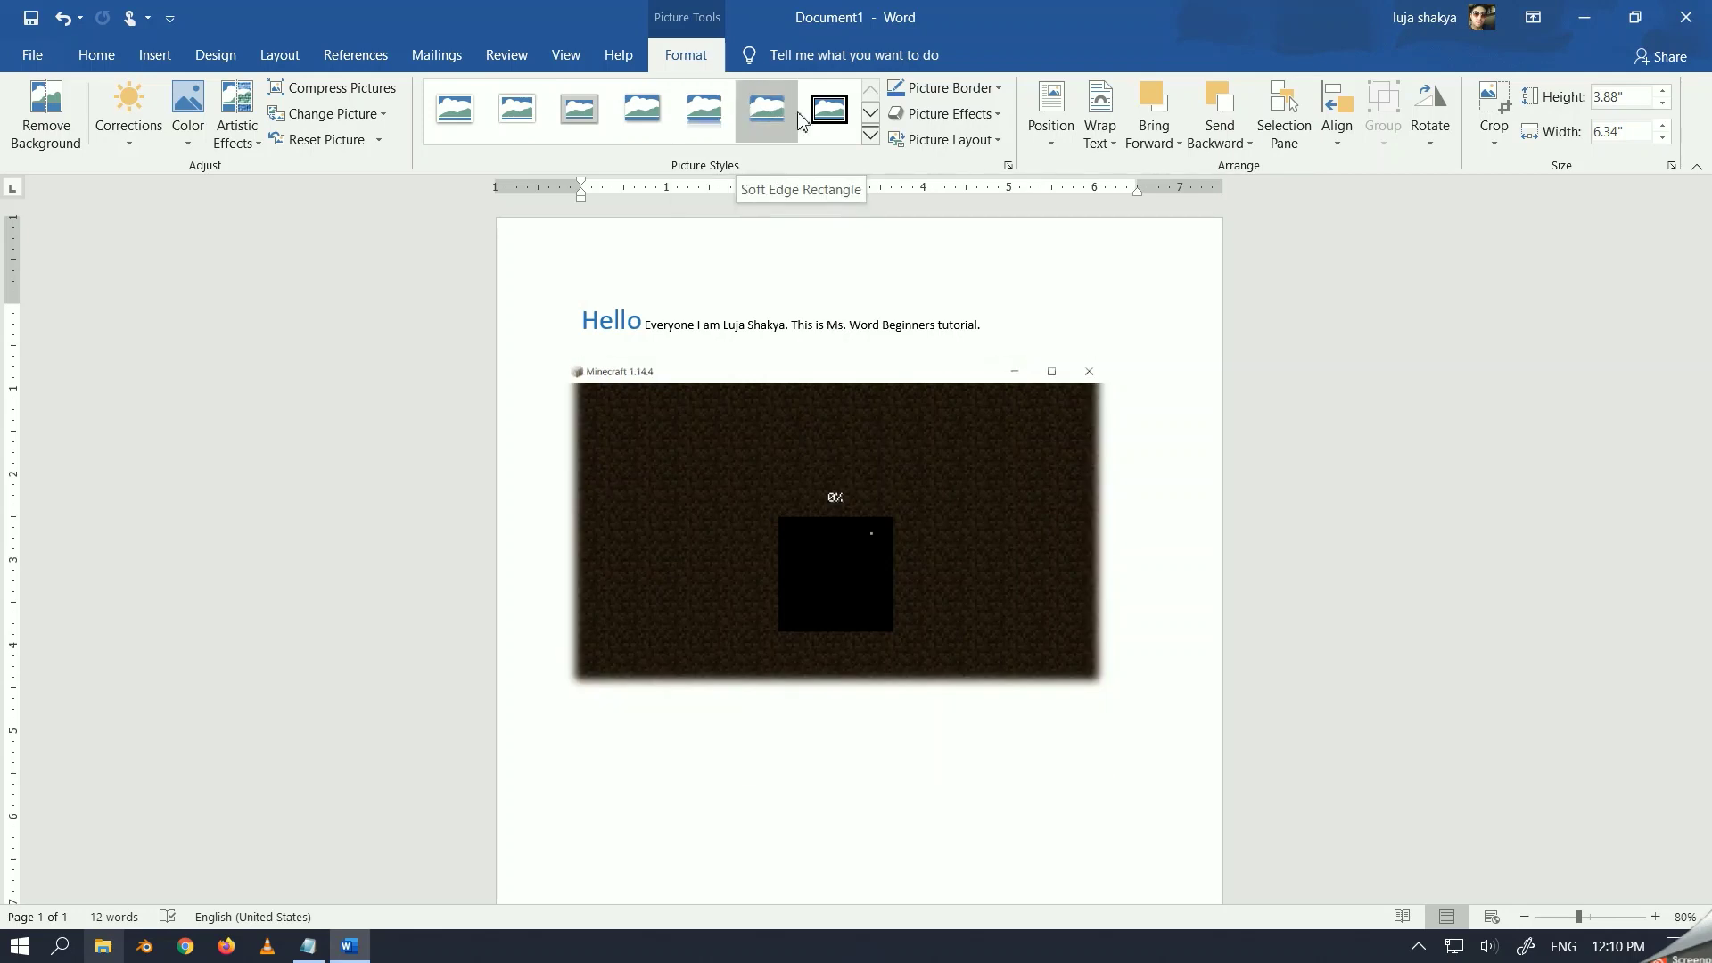
pyautogui.click(871, 136)
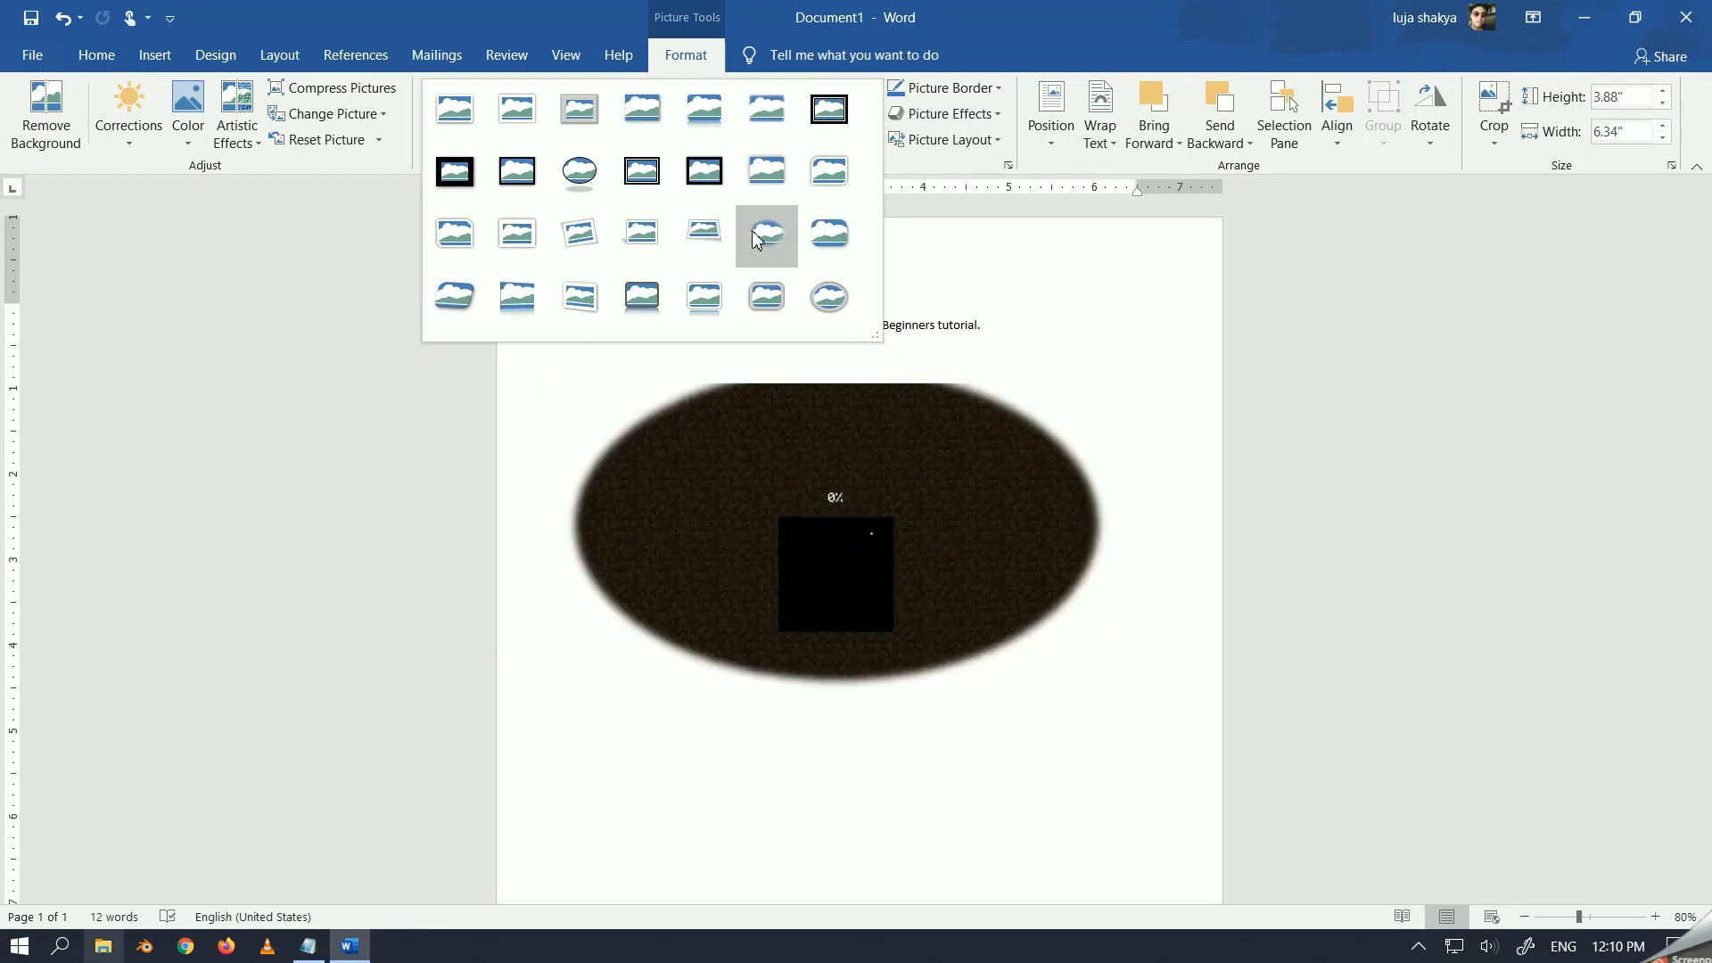
pyautogui.click(463, 285)
pyautogui.click(1045, 792)
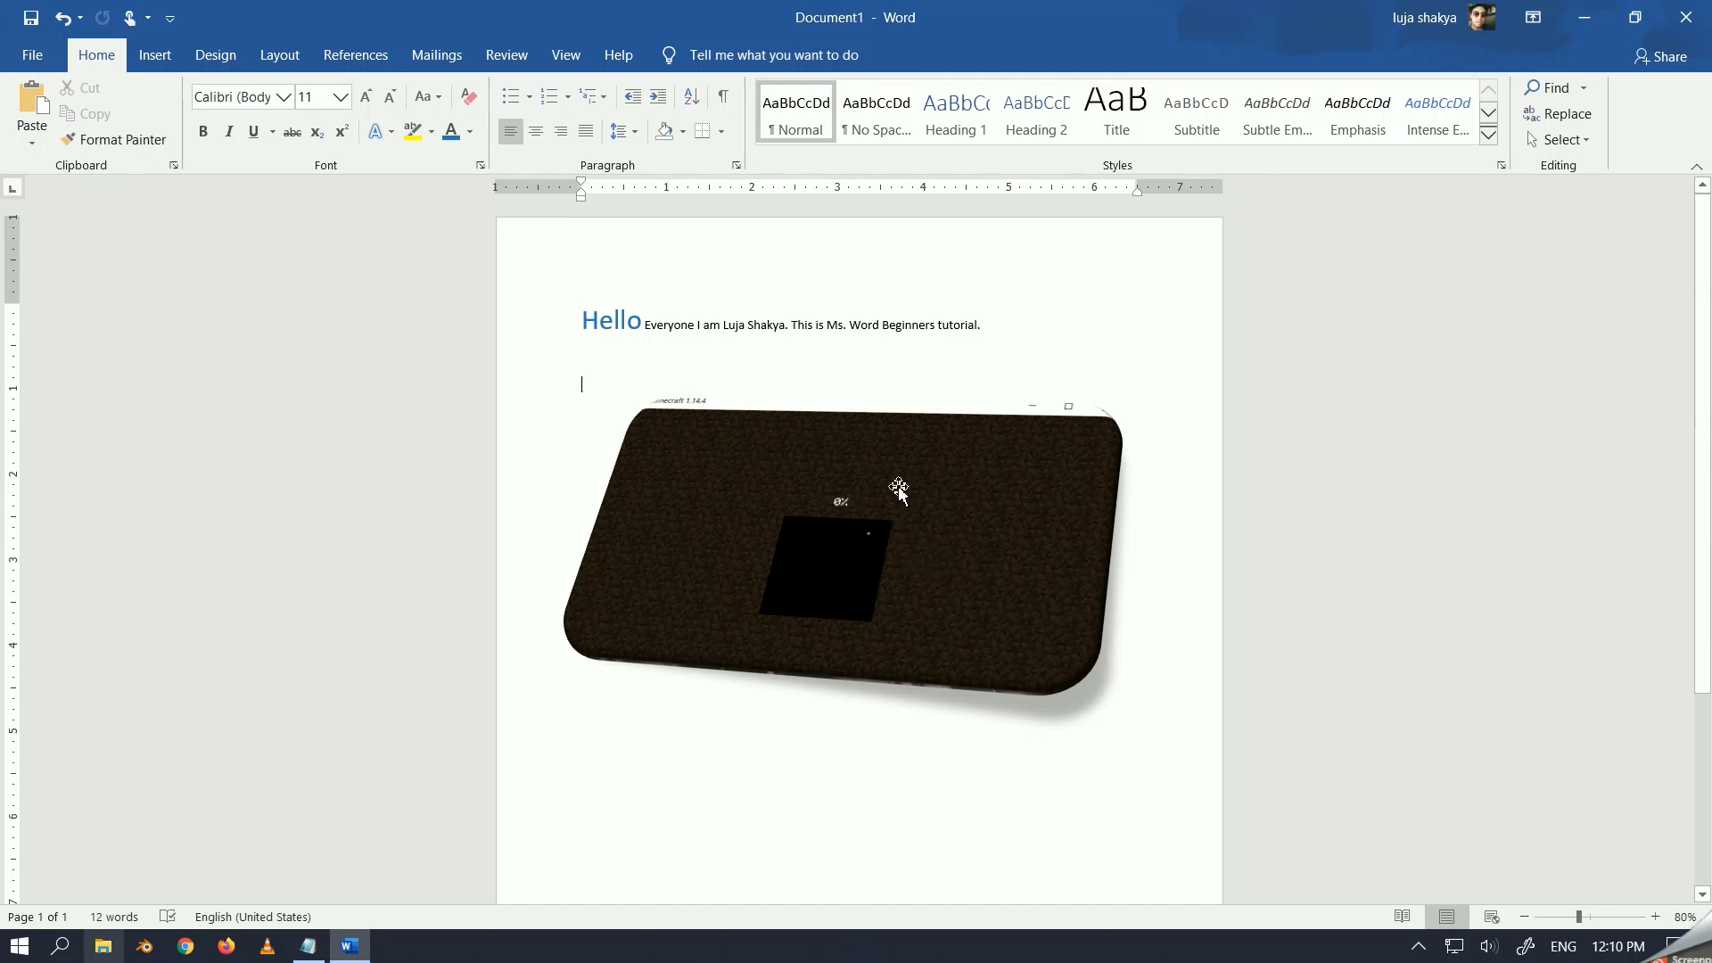
# Put the caret on the picture's line and show the Design tab's document formatting
pyautogui.click(939, 490)
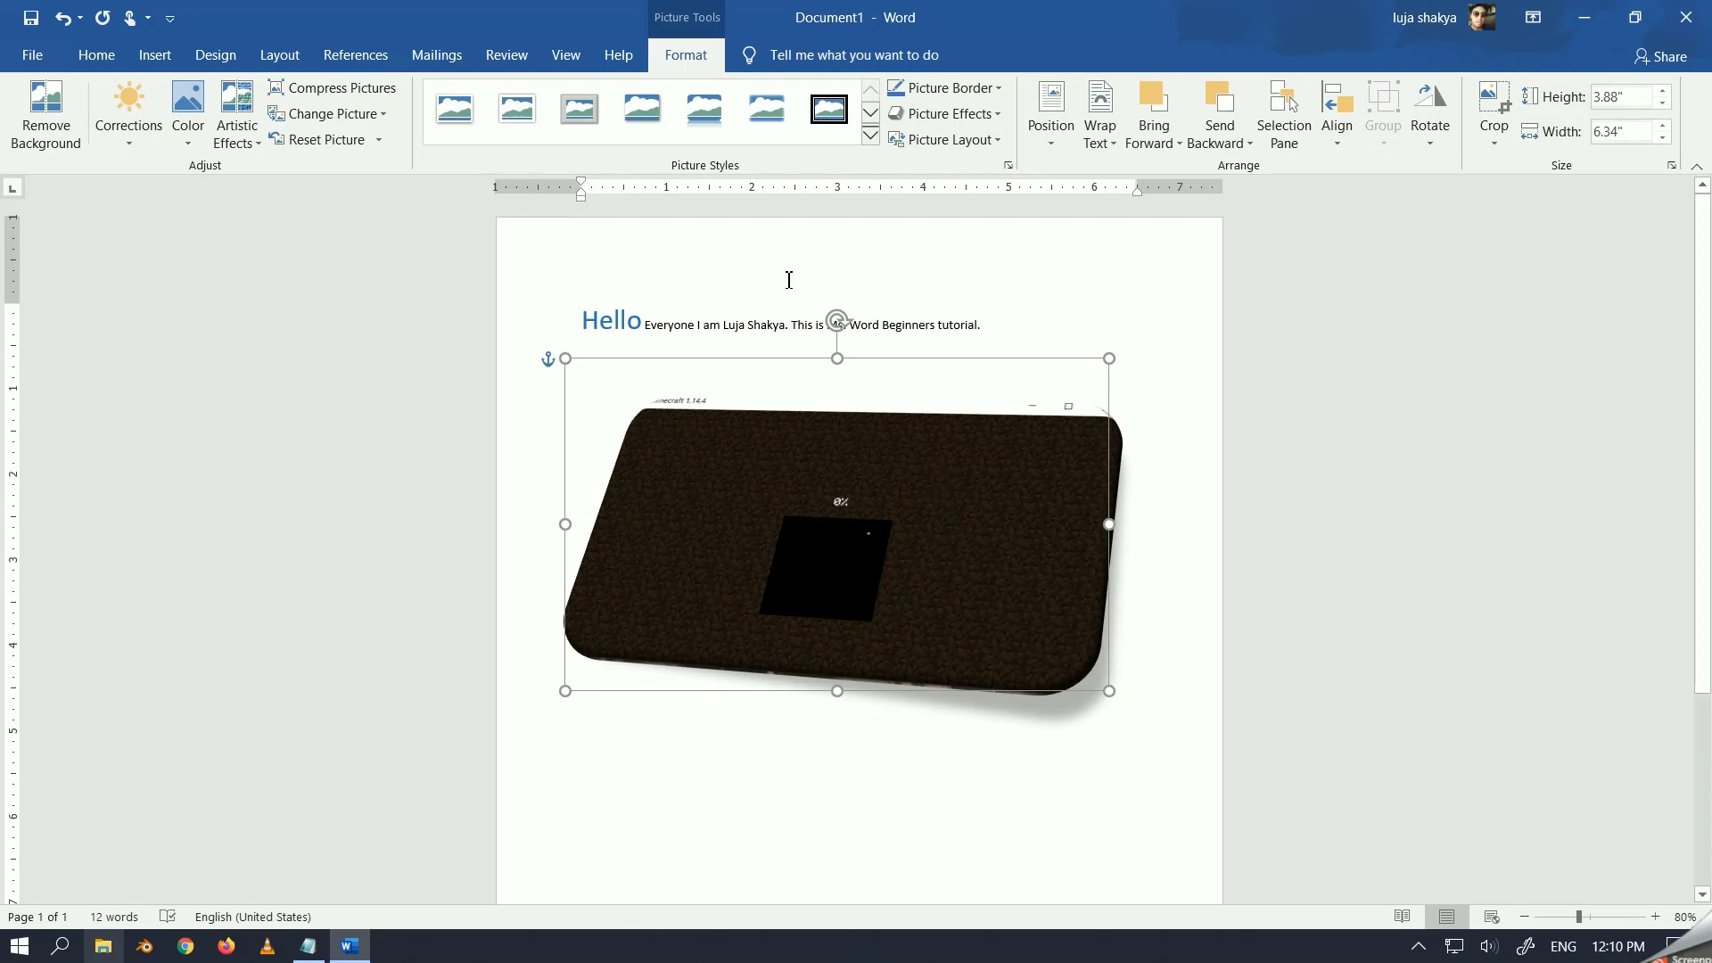
pyautogui.click(1012, 325)
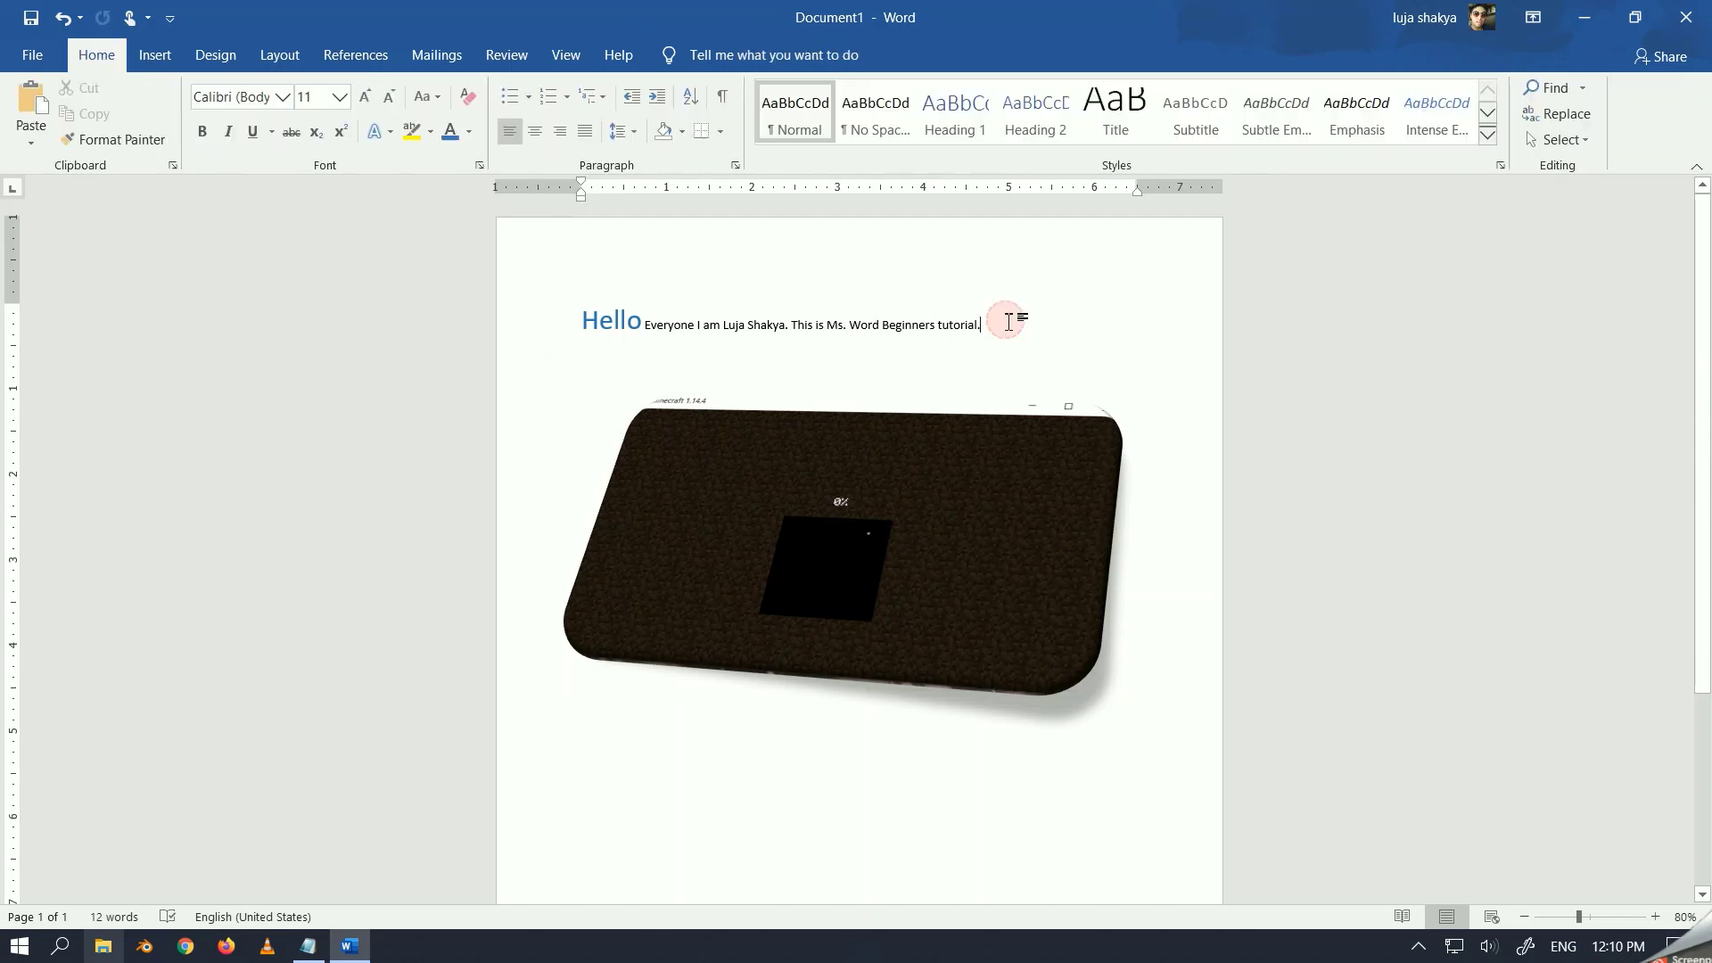
pyautogui.click(564, 724)
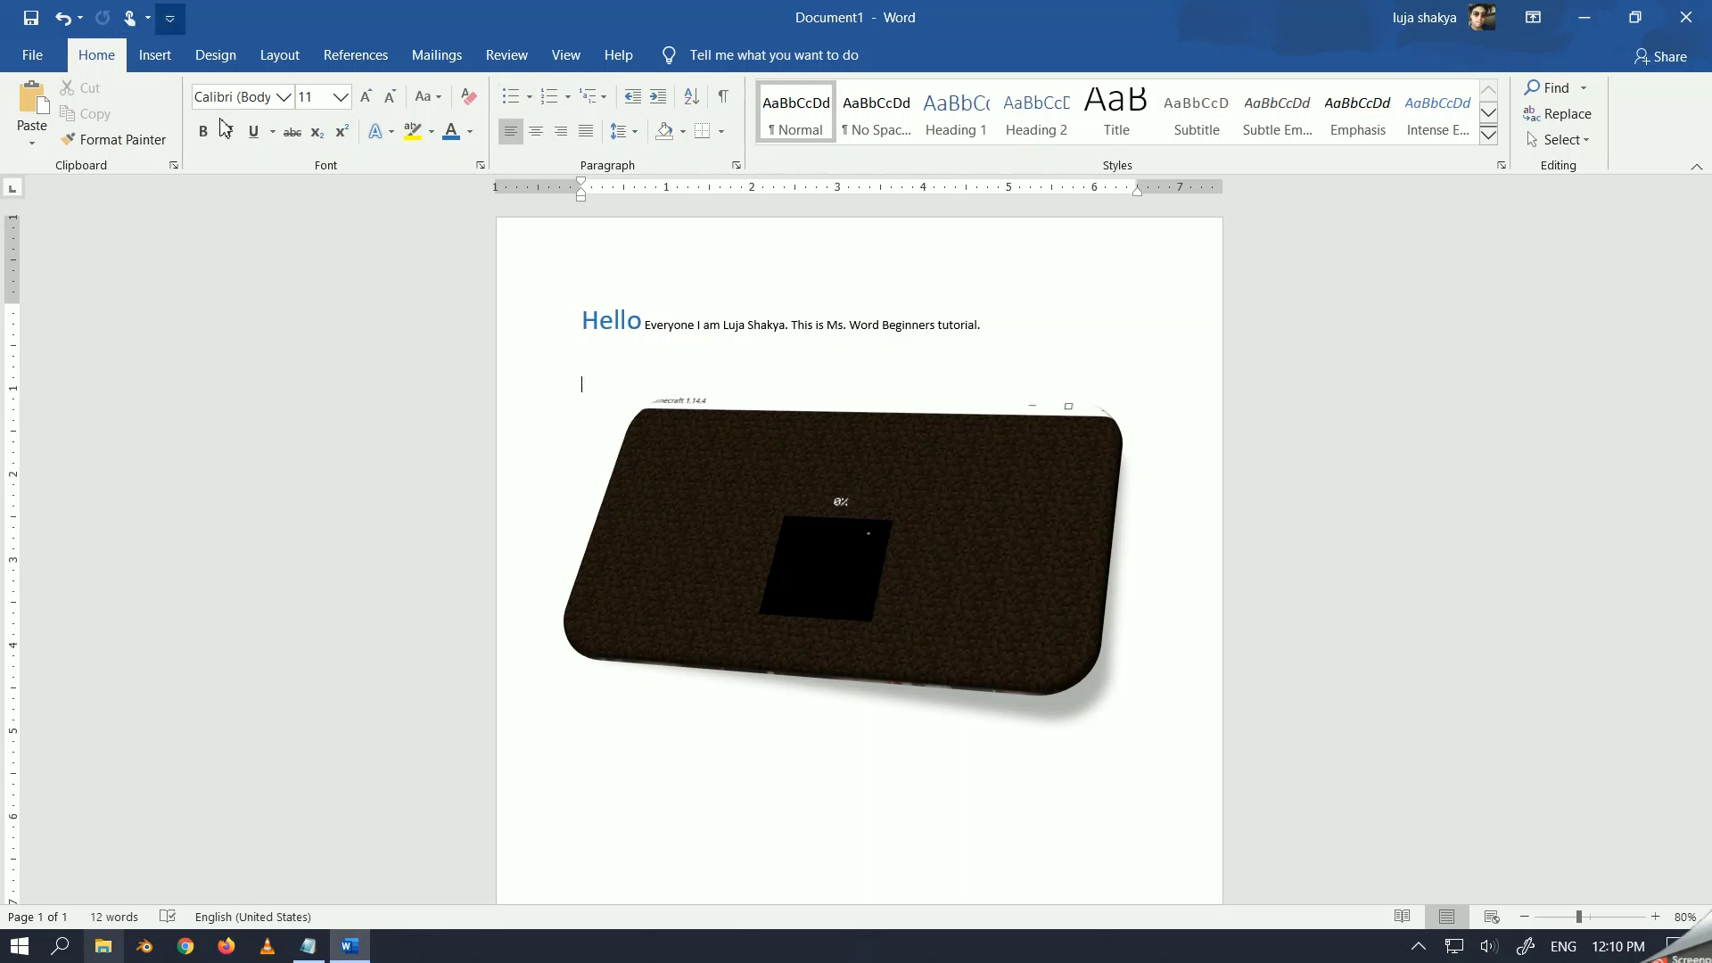
pyautogui.click(201, 54)
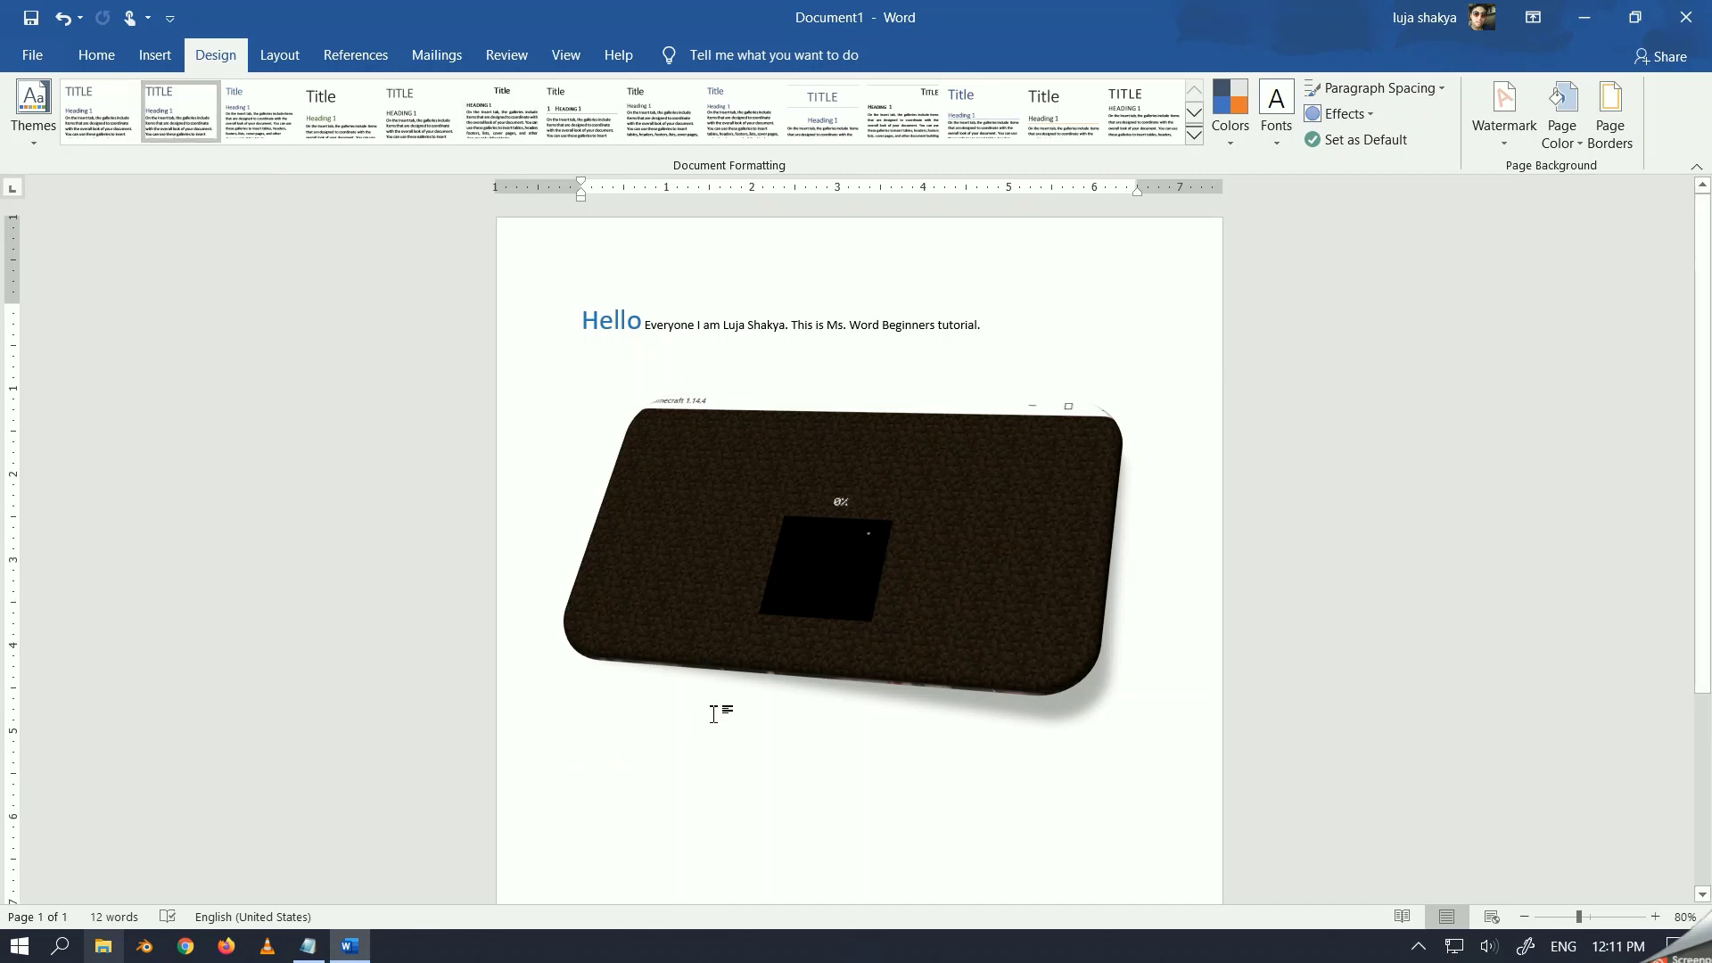
# Type 'Title' on the line below the screenshot
pyautogui.click(746, 581)
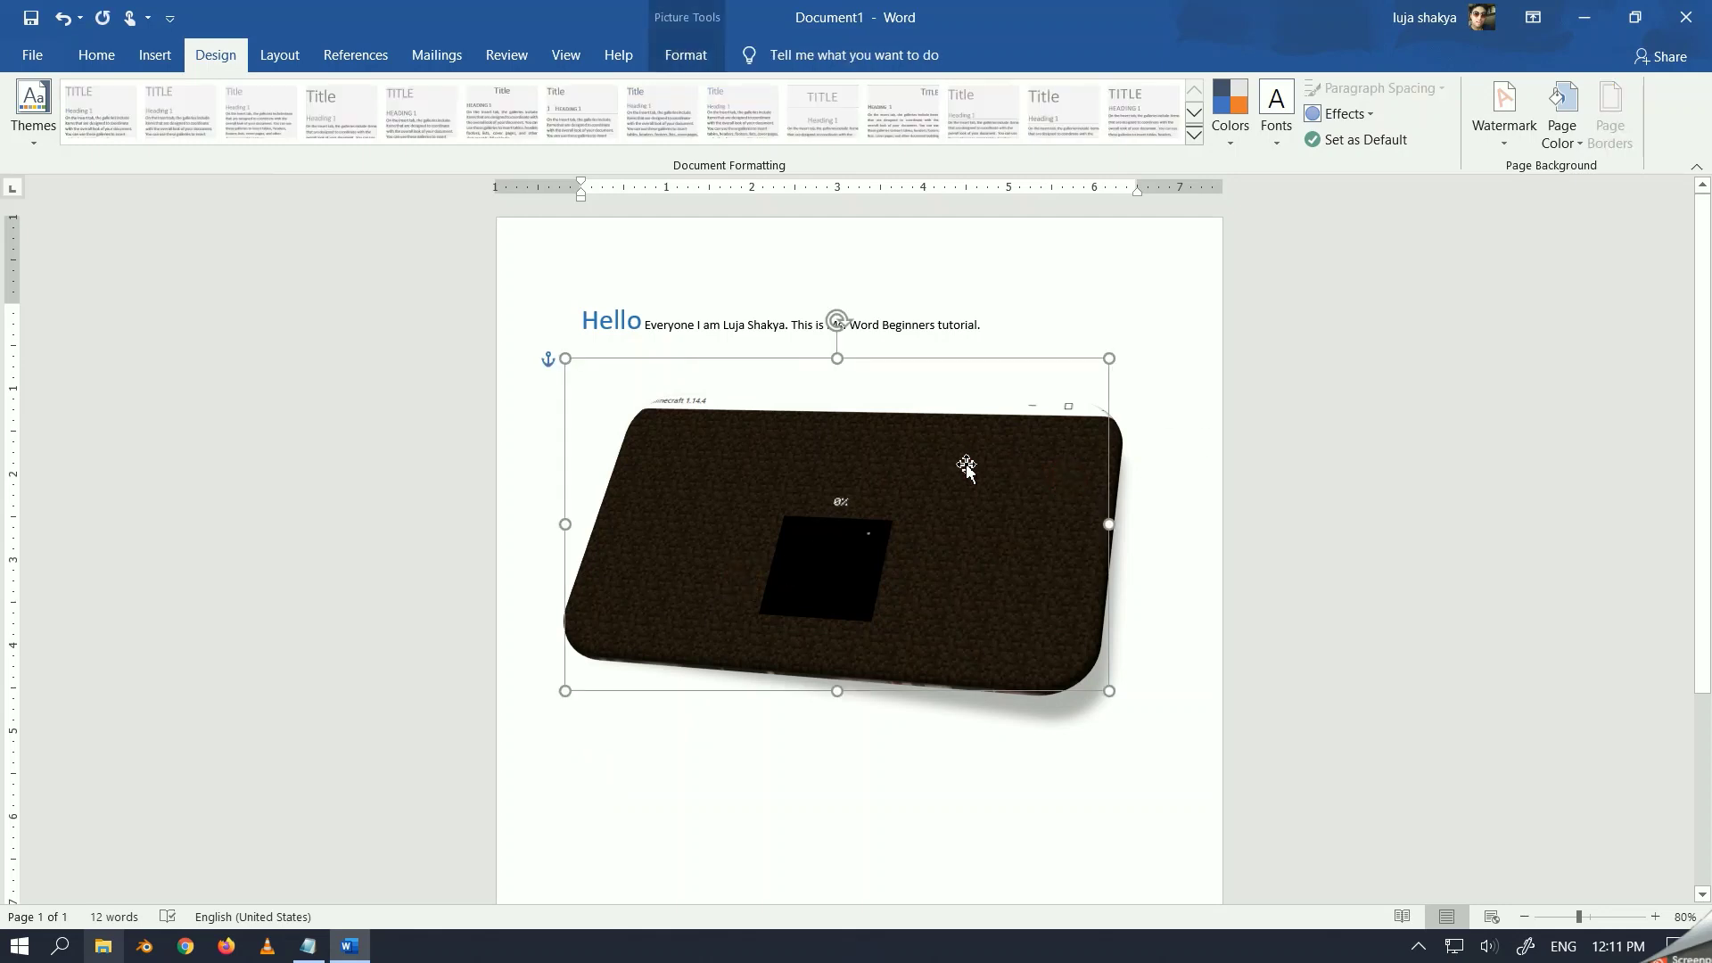
pyautogui.click(843, 812)
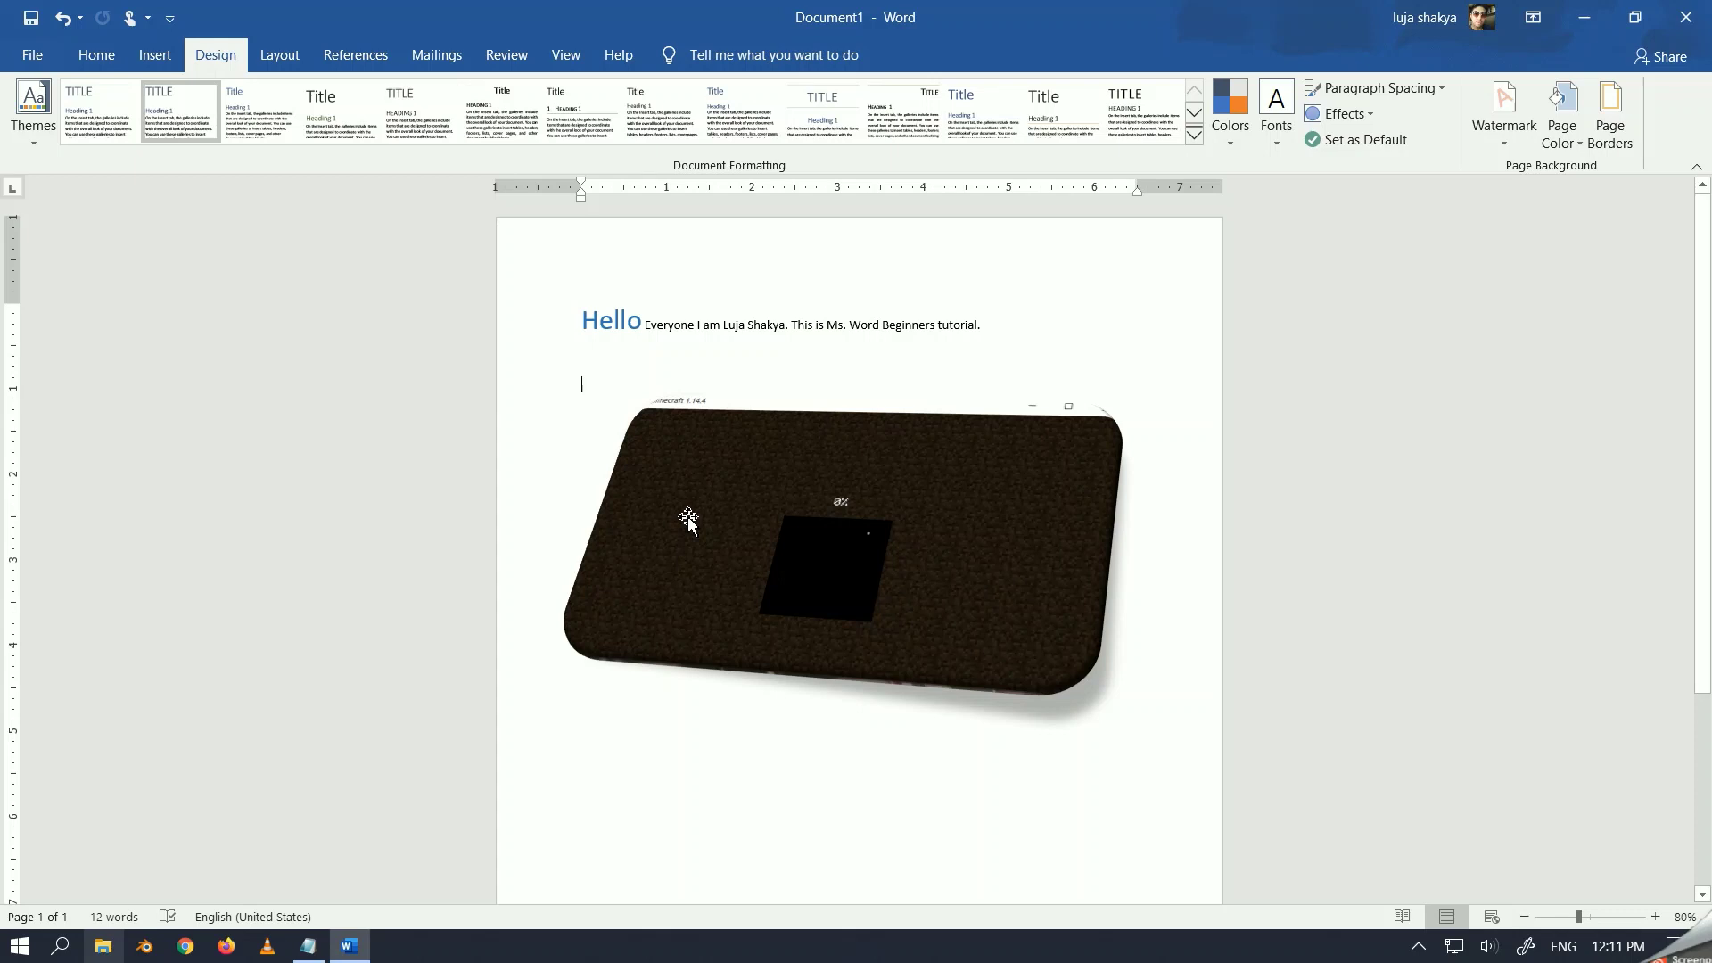
pyautogui.write('Title')
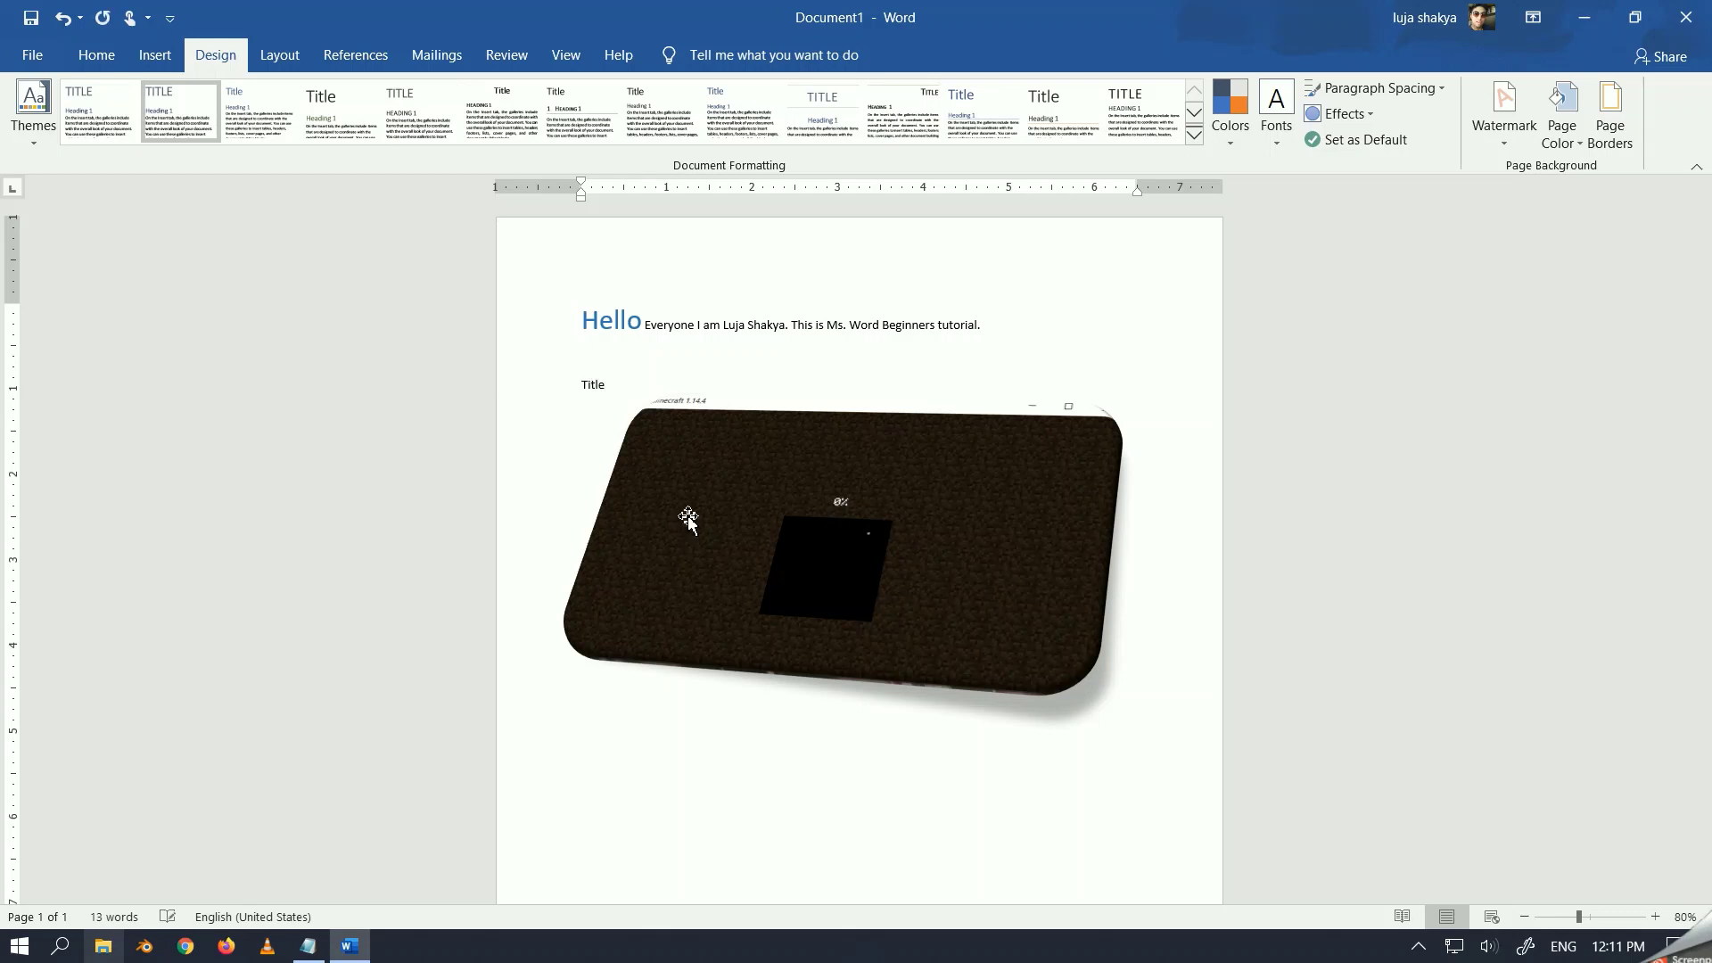
# Set the screenshot to In Line with Text so it stays above the Title line
pyautogui.tripleClick(688, 517)
pyautogui.click(713, 466)
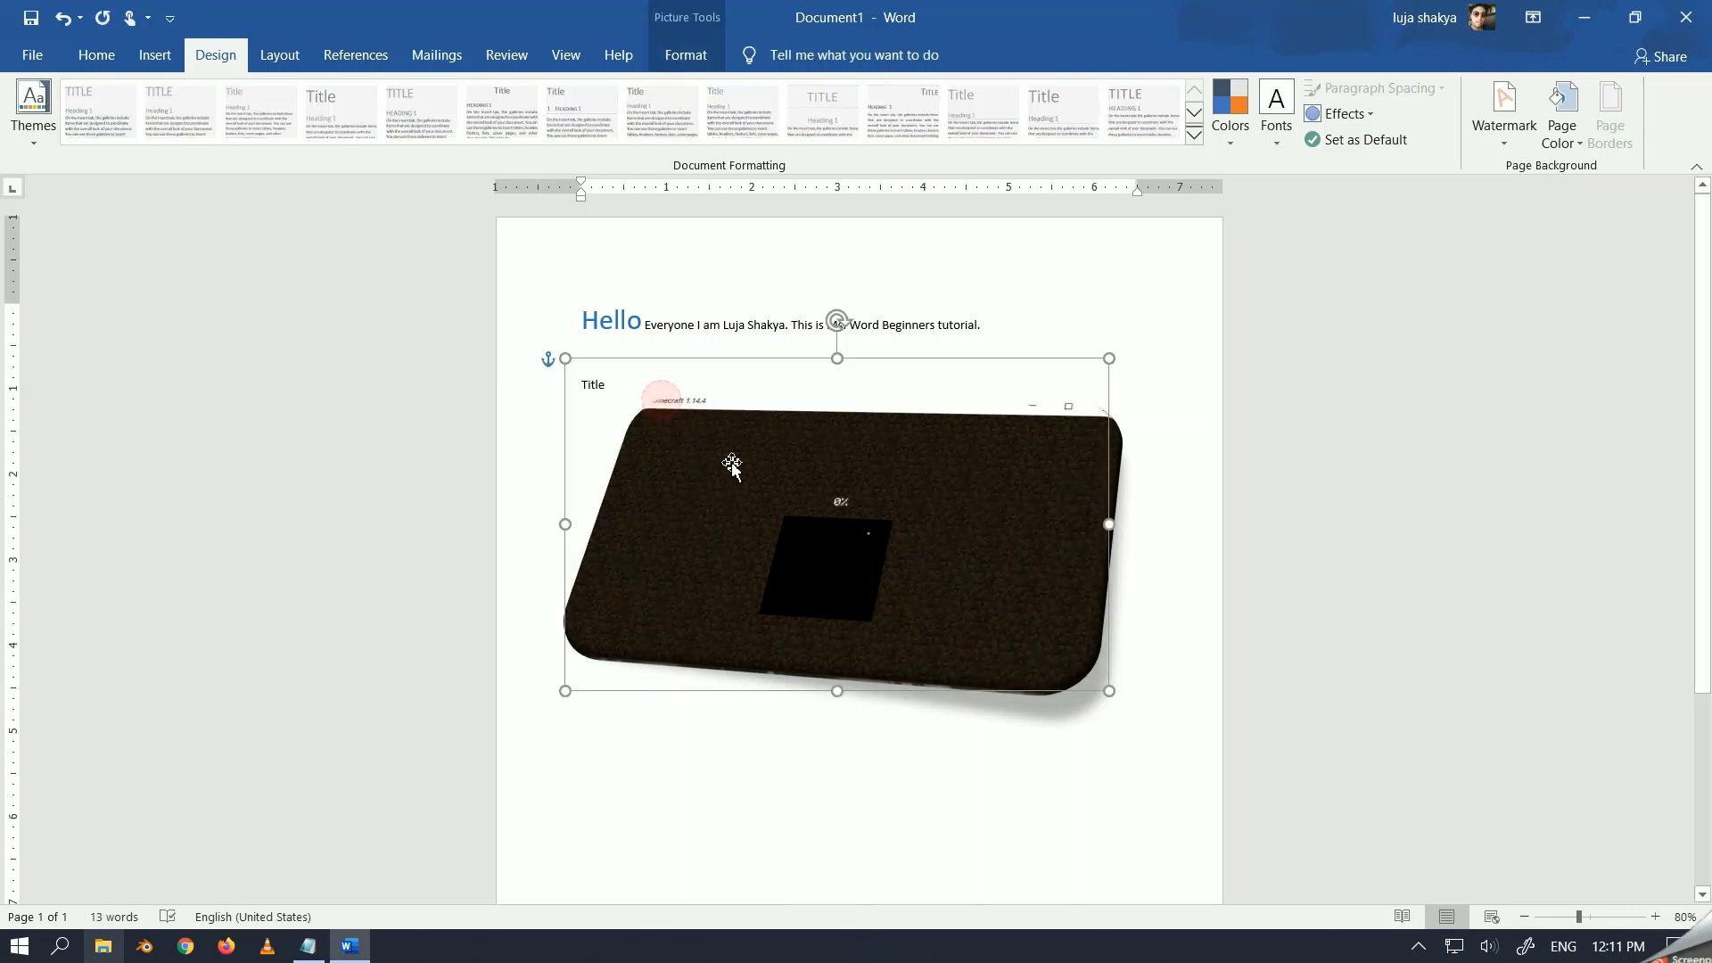
pyautogui.moveTo(764, 455); pyautogui.dragTo(776, 520)
pyautogui.rightClick(775, 520)
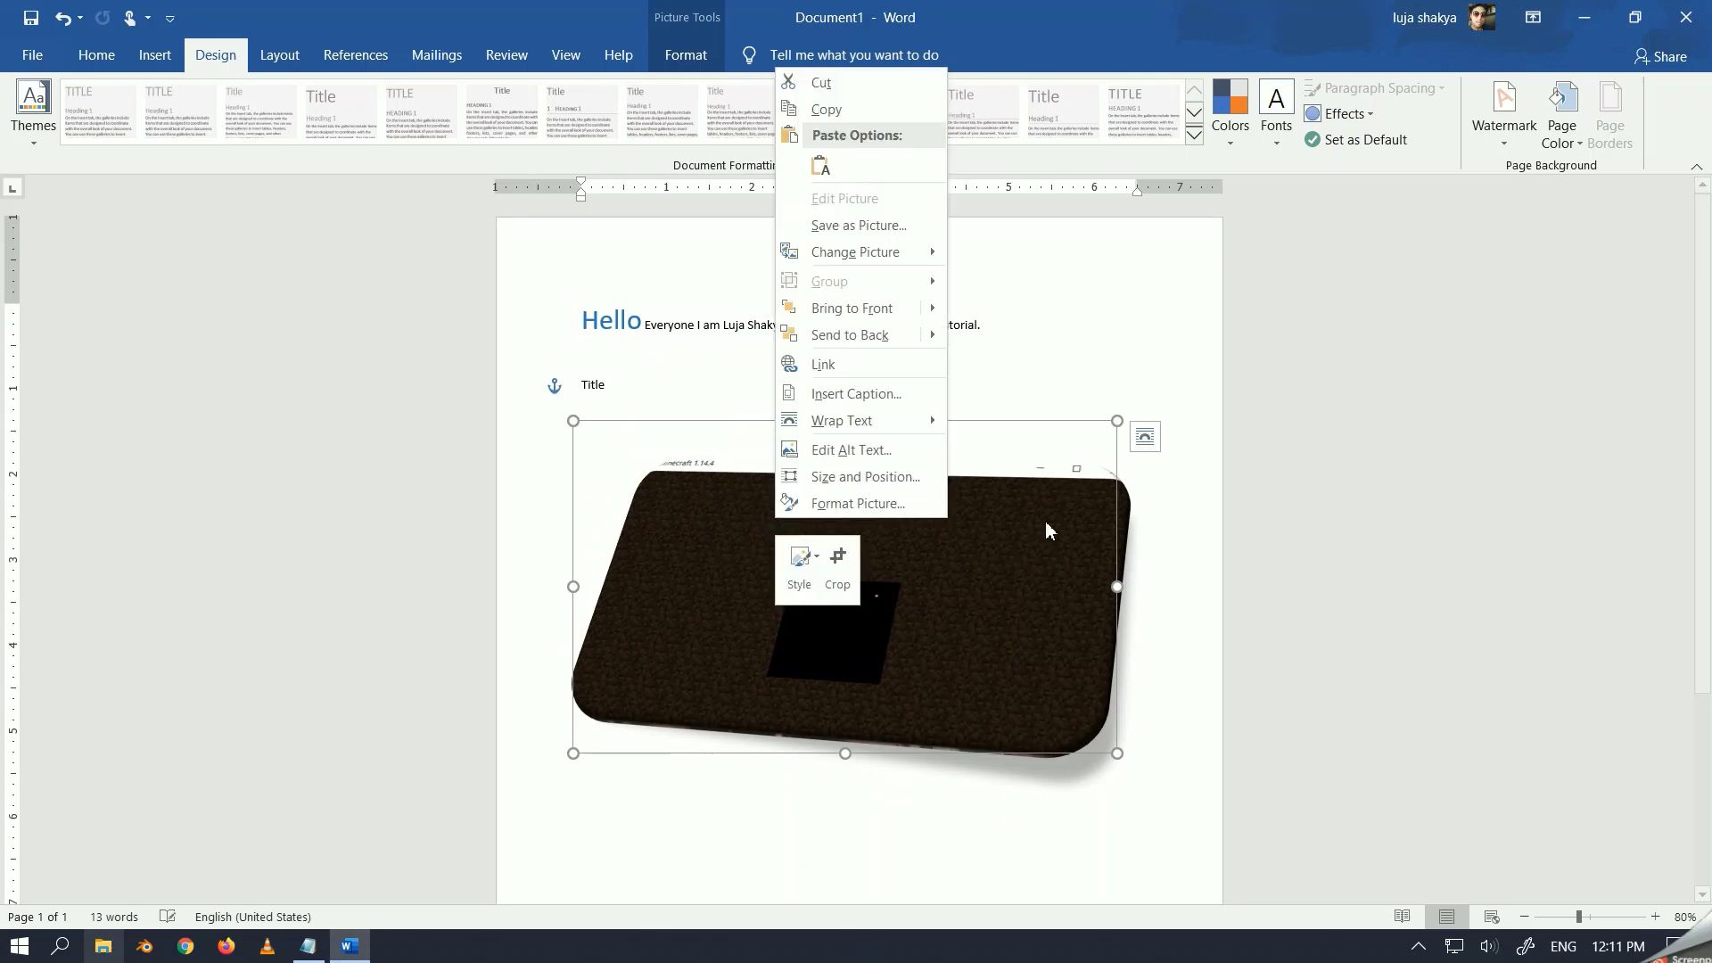
pyautogui.click(1144, 436)
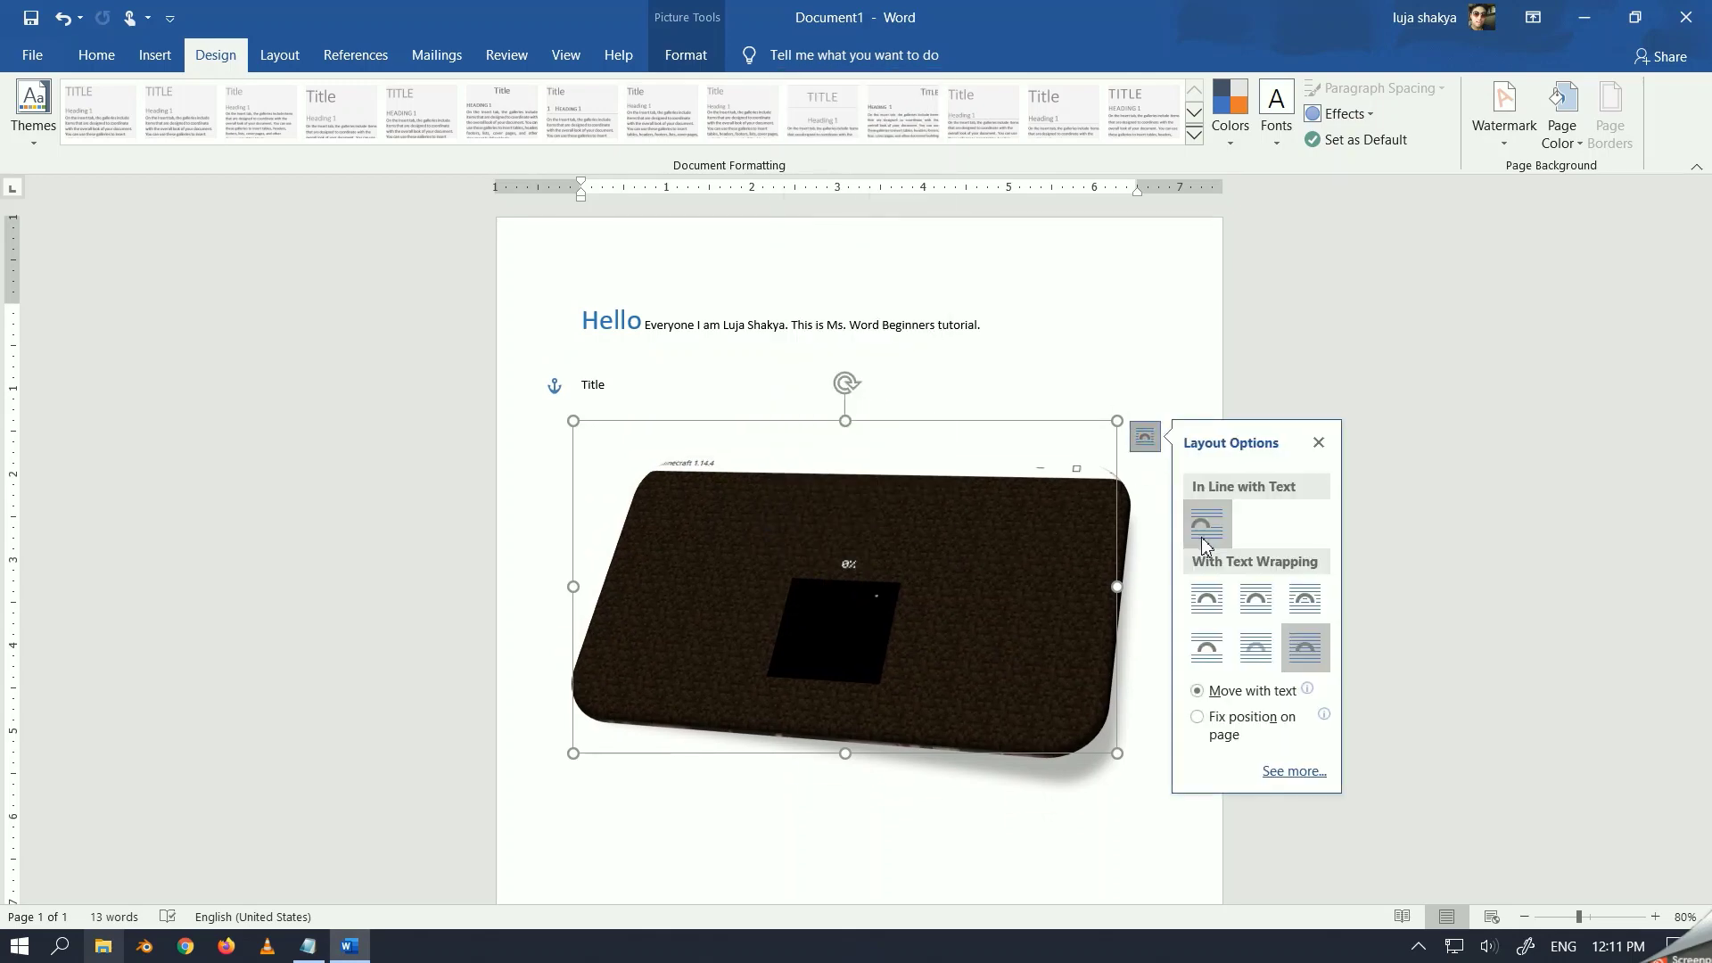
pyautogui.click(1205, 521)
pyautogui.moveTo(772, 543)
pyautogui.mouseDown()
pyautogui.moveTo(747, 578)
pyautogui.moveTo(757, 534)
pyautogui.mouseUp()
# Select the word Title and enlarge its font two steps
pyautogui.click(692, 753)
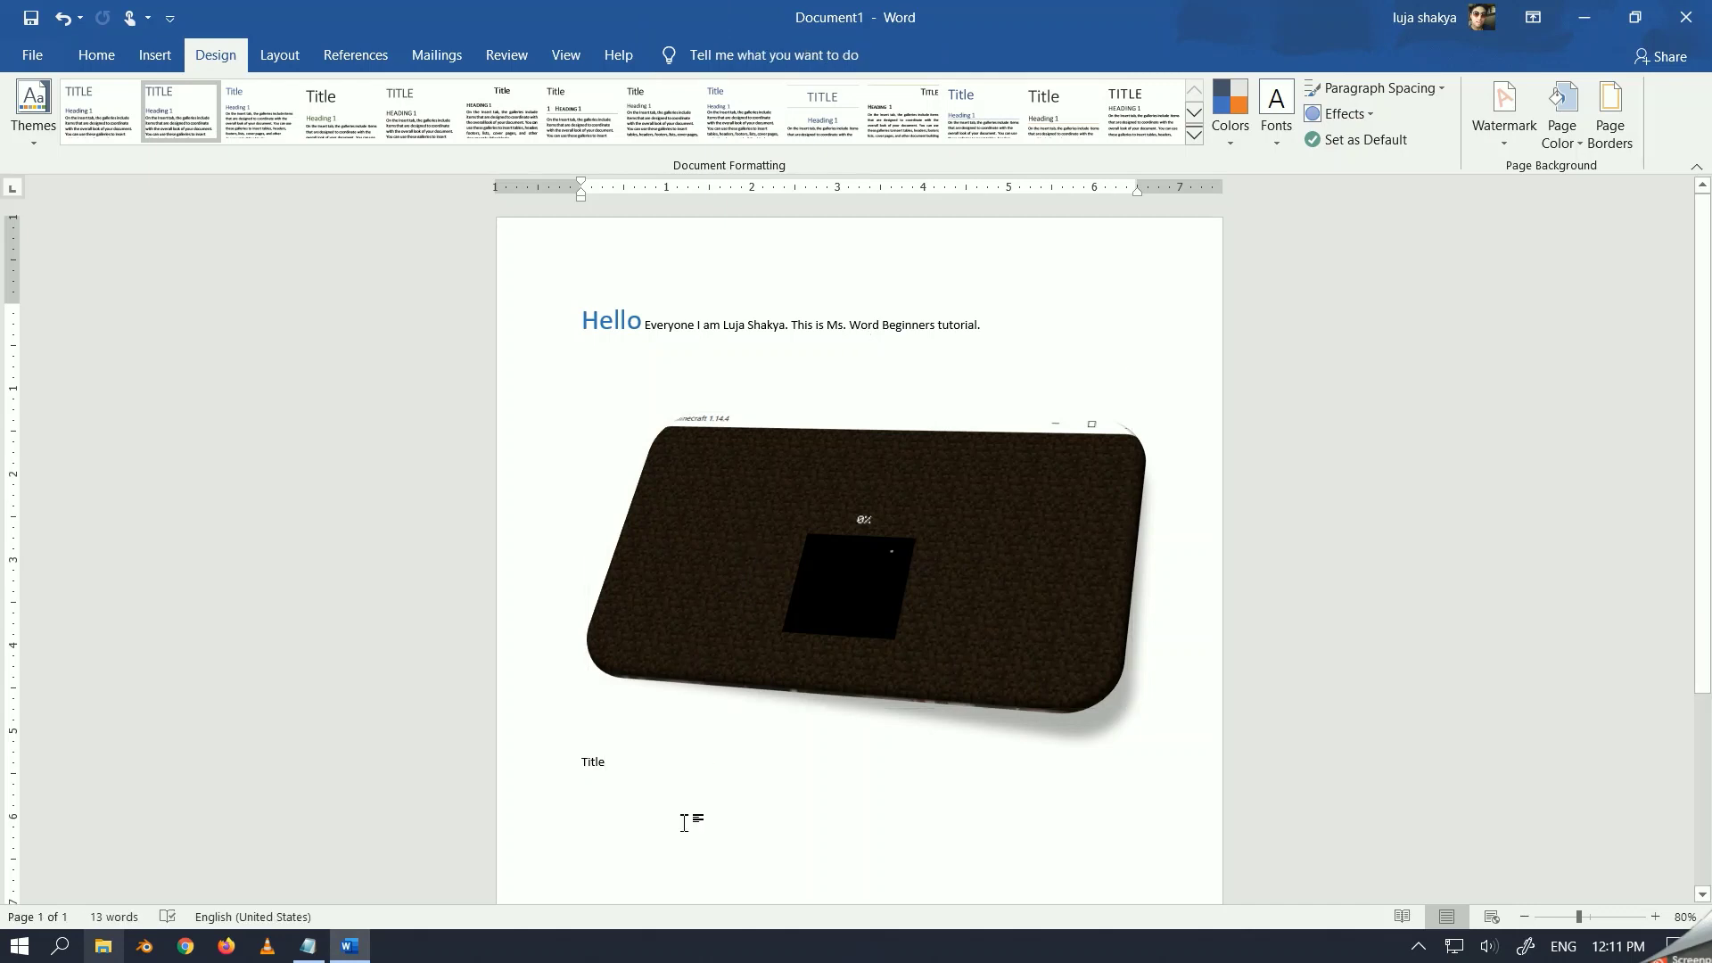
pyautogui.press('Up')
pyautogui.hotkey('shift', 'Right')
pyautogui.hotkey('shift', 'Right')
pyautogui.hotkey('shift', 'Right')
pyautogui.hotkey('shift', 'Right')
pyautogui.hotkey('shift', 'Right')
pyautogui.hotkey('ctrl', 'shift', '.')
pyautogui.hotkey('ctrl', 'shift', '.')
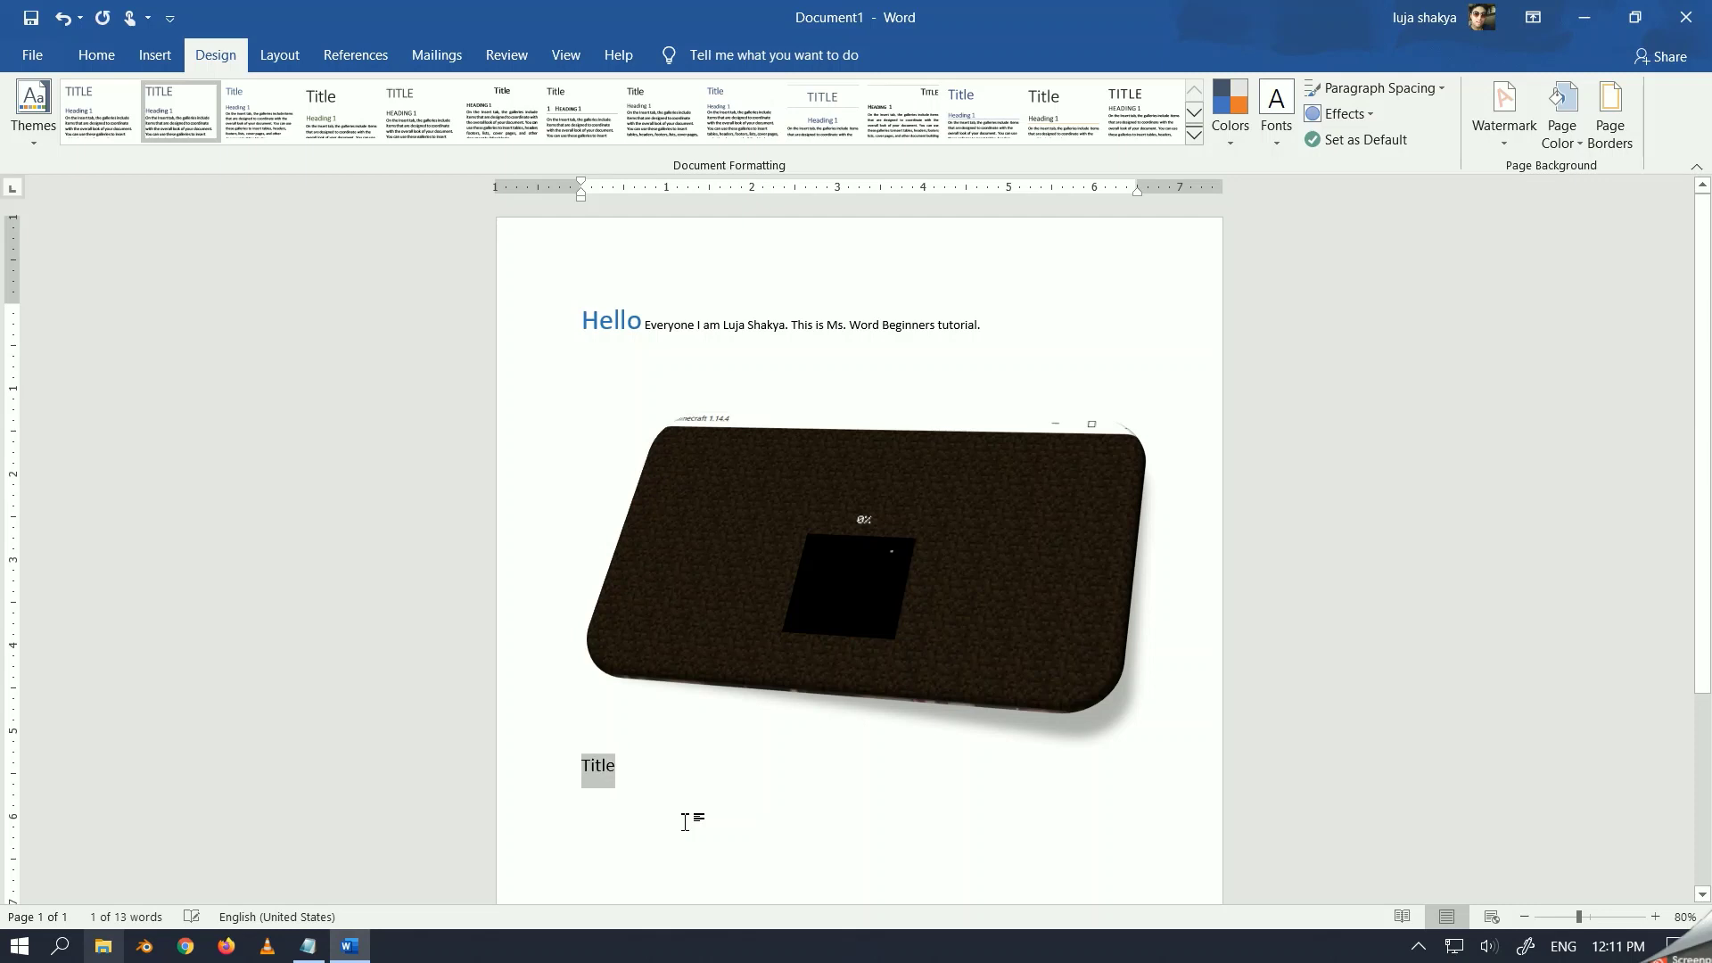
pyautogui.hotkey('ctrl', 'shift', '.')
pyautogui.hotkey('ctrl', 'shift', '.')
pyautogui.hotkey('ctrl', 'shift', '.')
pyautogui.hotkey('ctrl', 'shift', '.')
pyautogui.hotkey('ctrl', 'shift', '.')
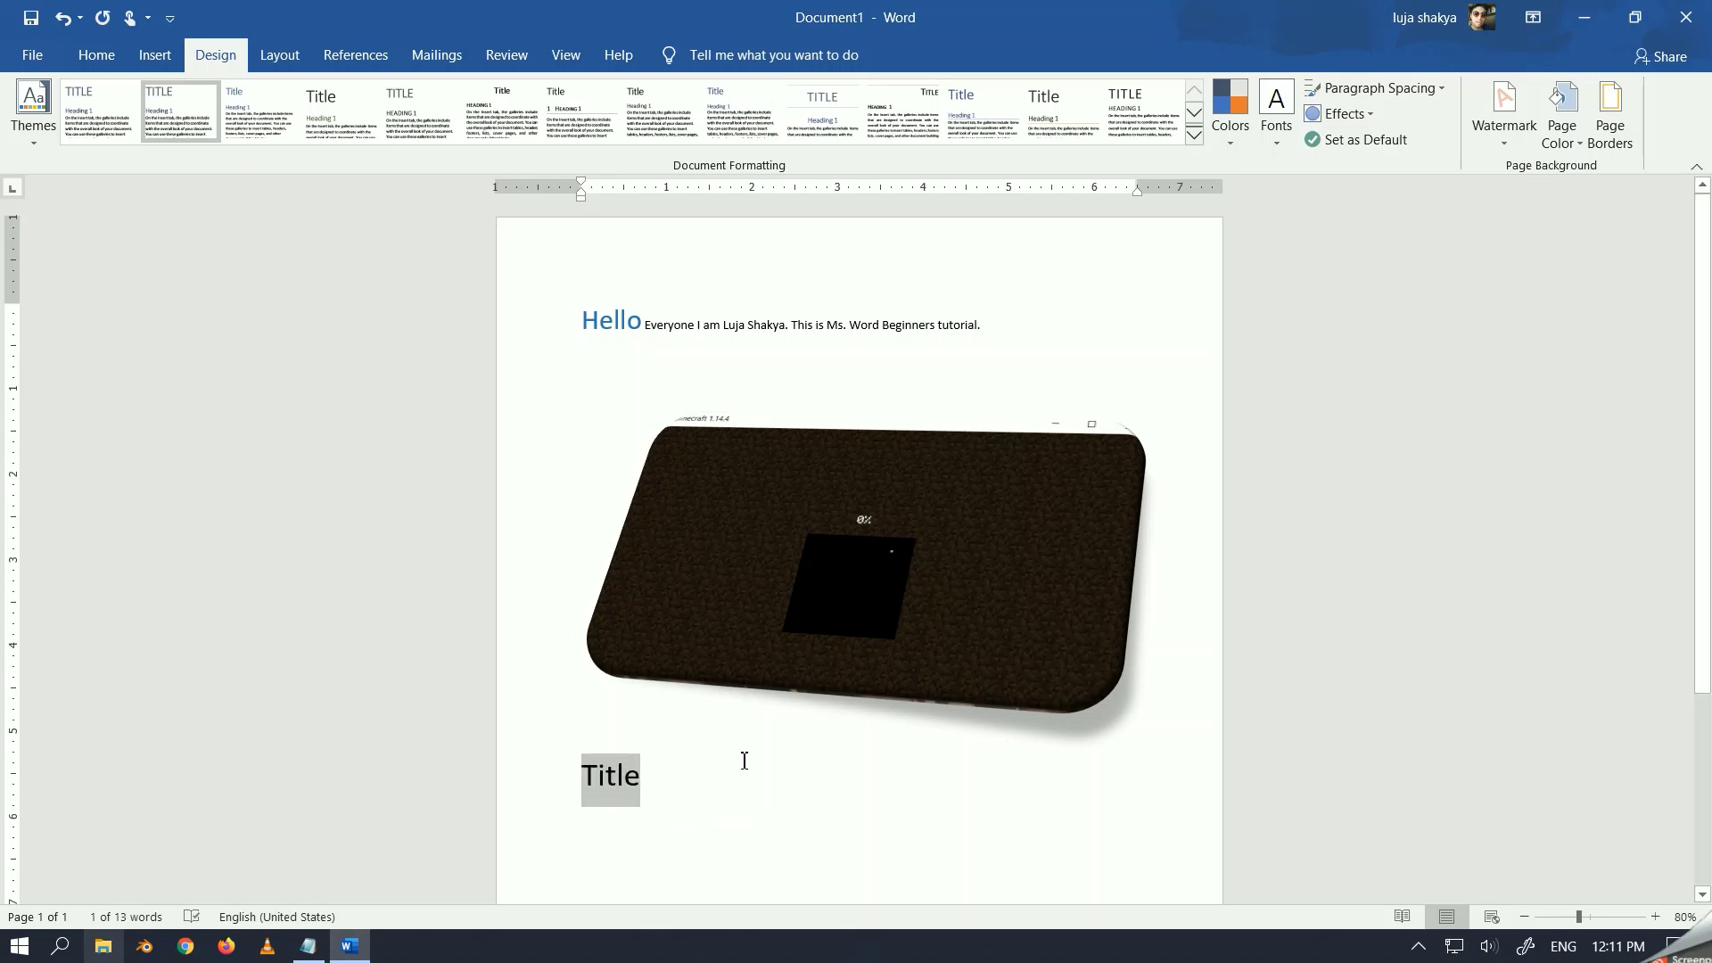
pyautogui.click(768, 817)
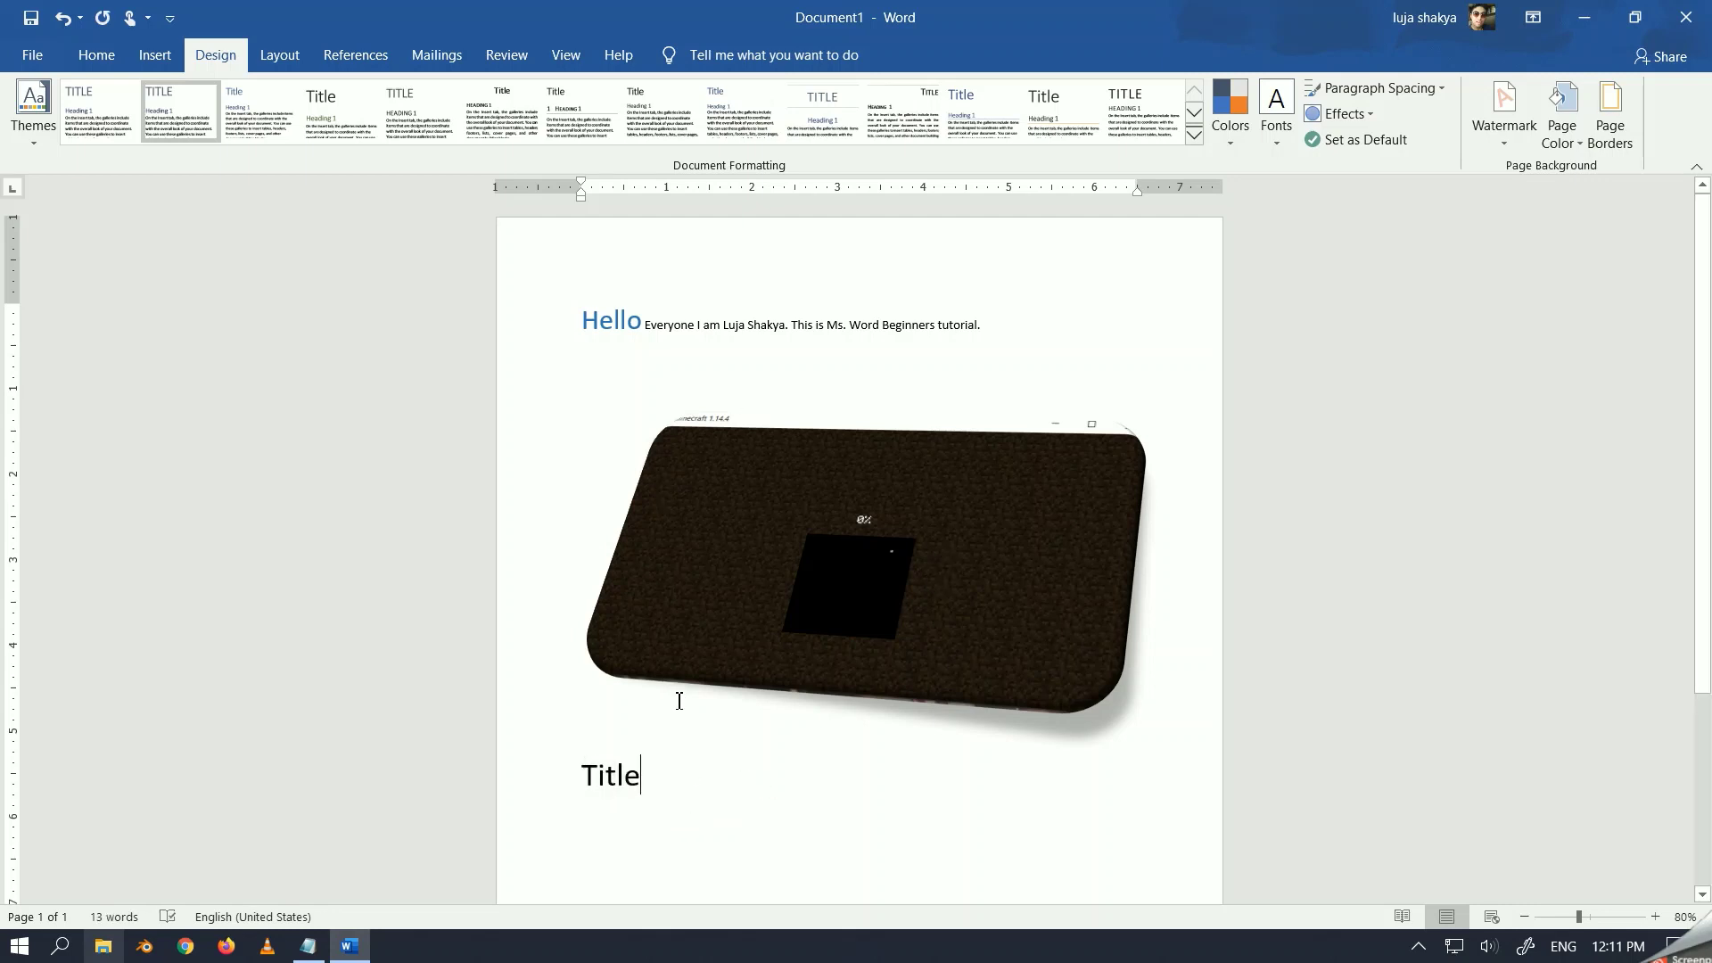
# Apply a different built-in style set from the Design tab's Document Formatting gallery
pyautogui.click(179, 125)
pyautogui.click(279, 120)
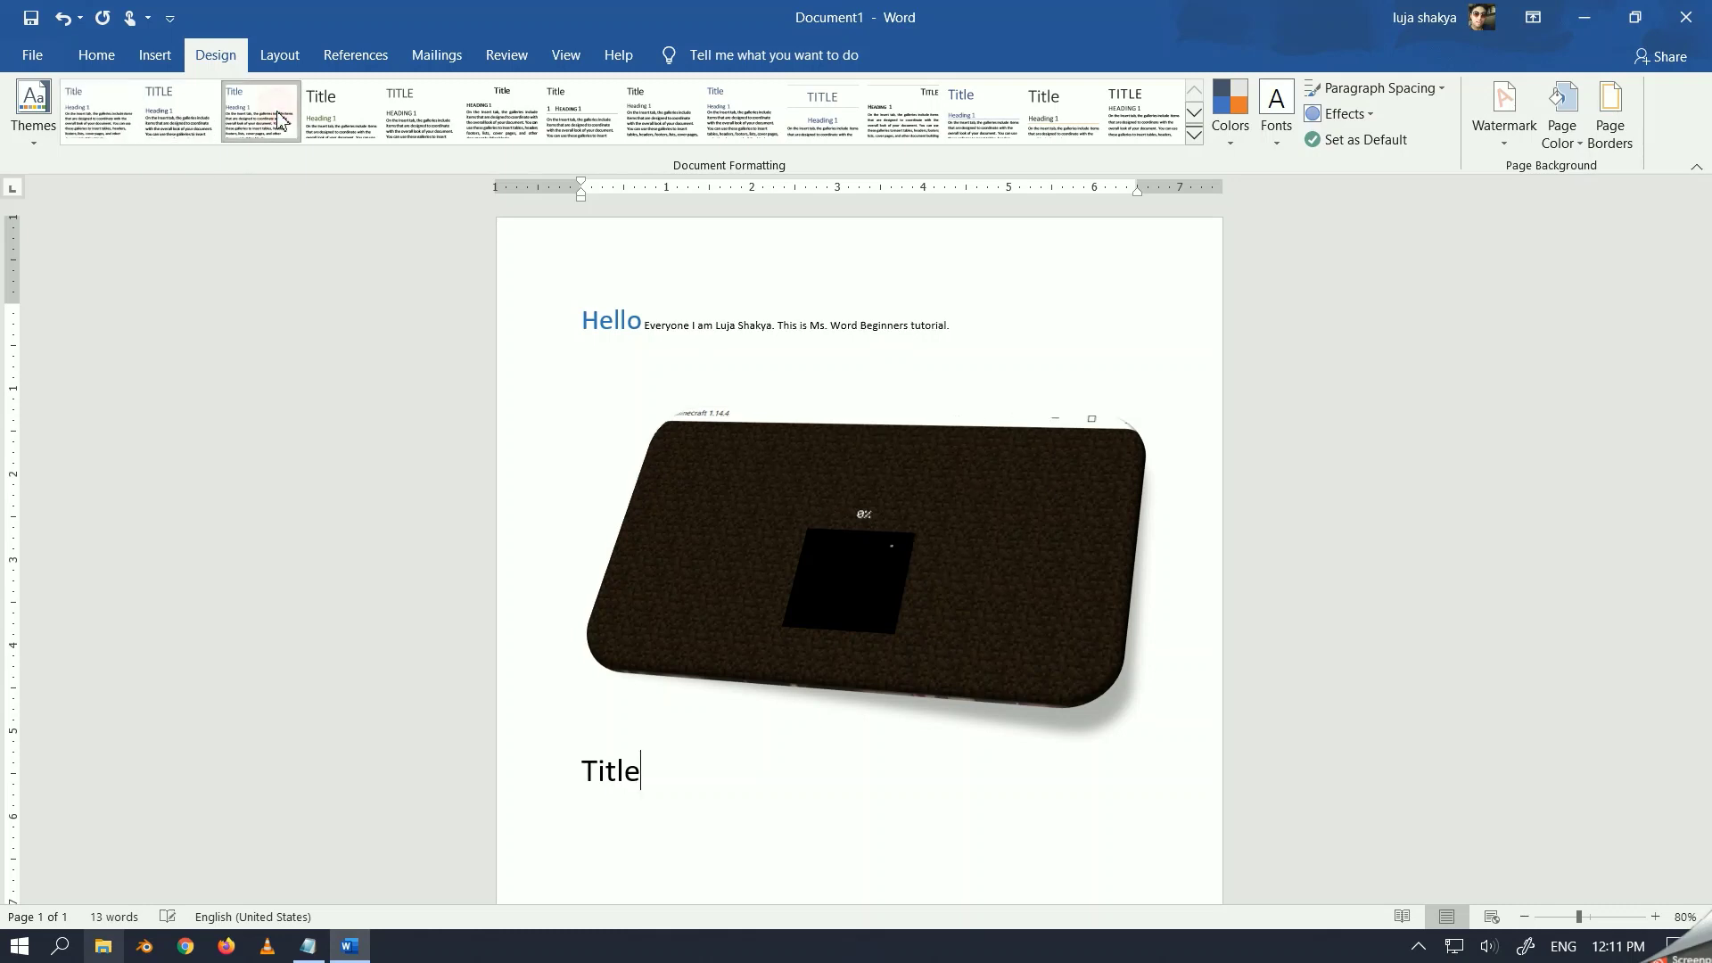
pyautogui.click(662, 769)
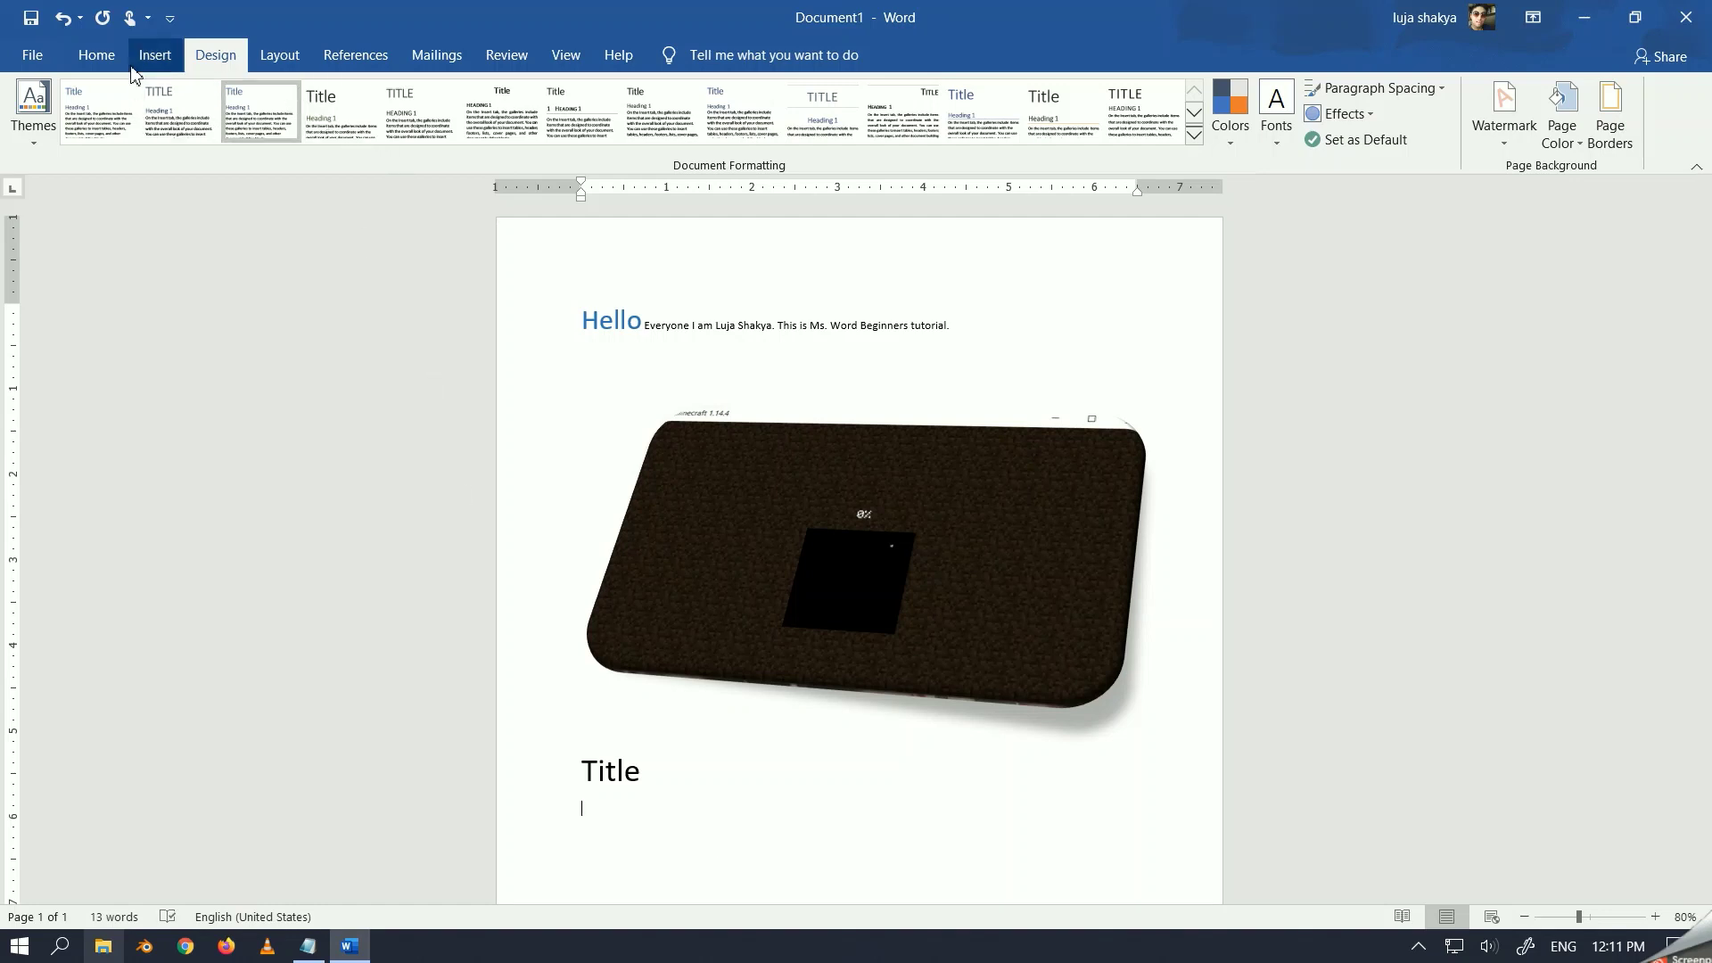
pyautogui.click(156, 55)
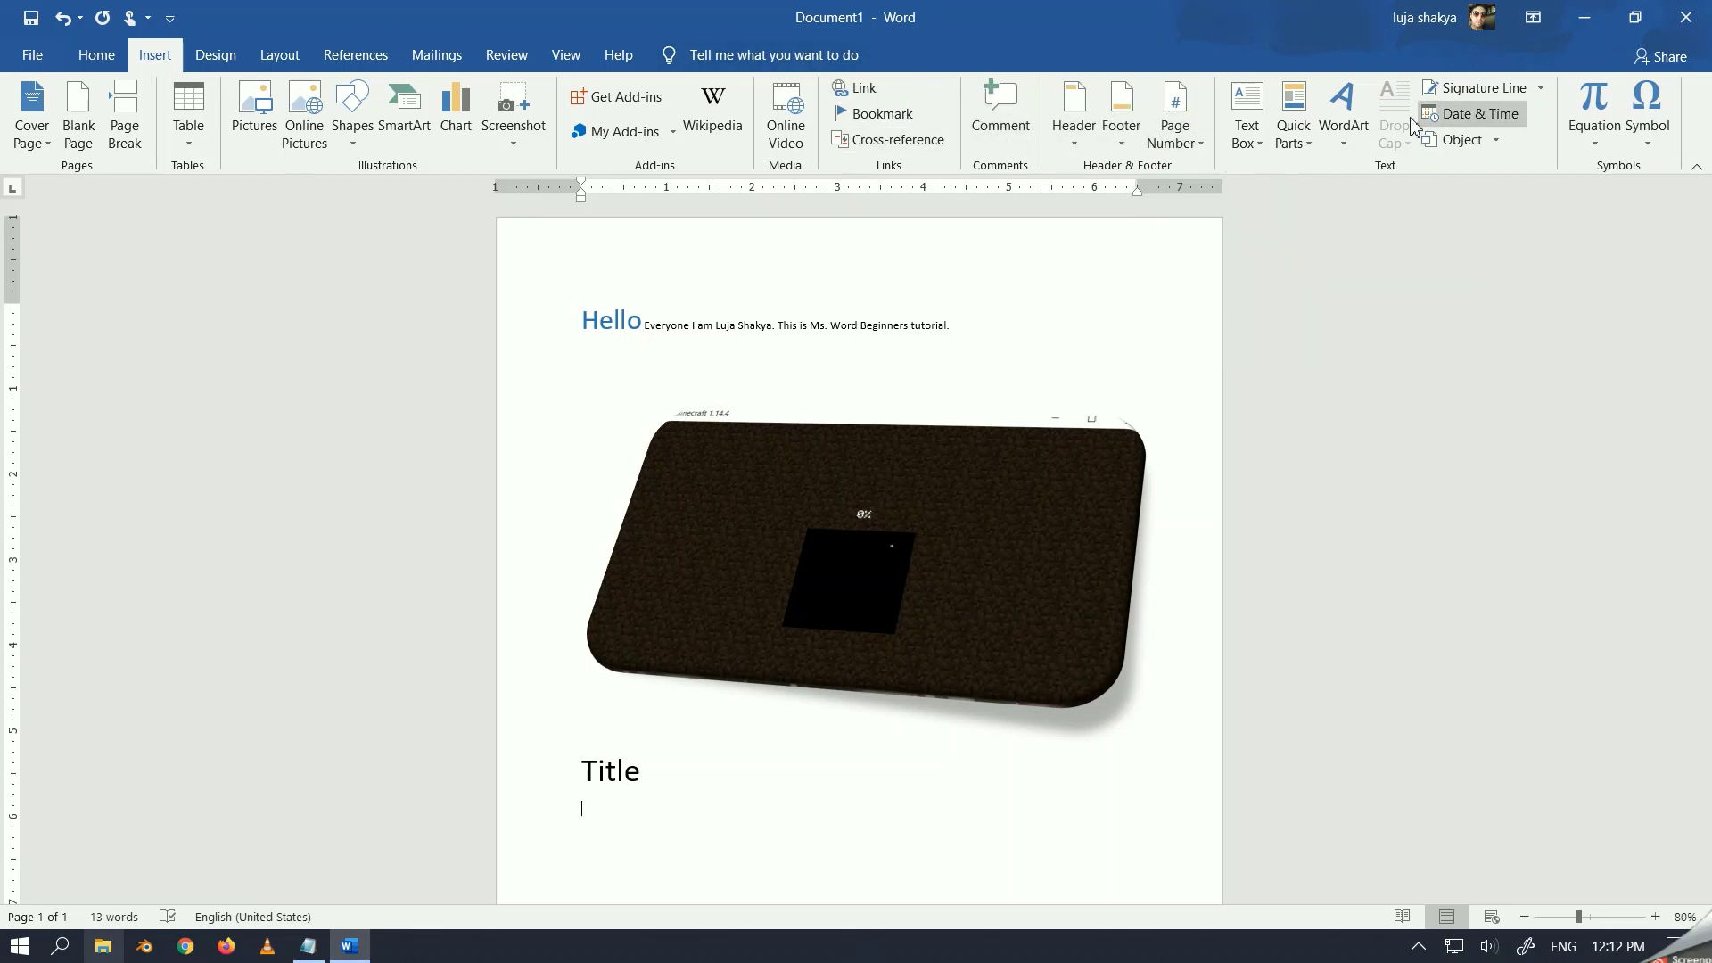
# Insert the built-in Fourier Series equation under Title, then start a blank line after it
pyautogui.click(1594, 127)
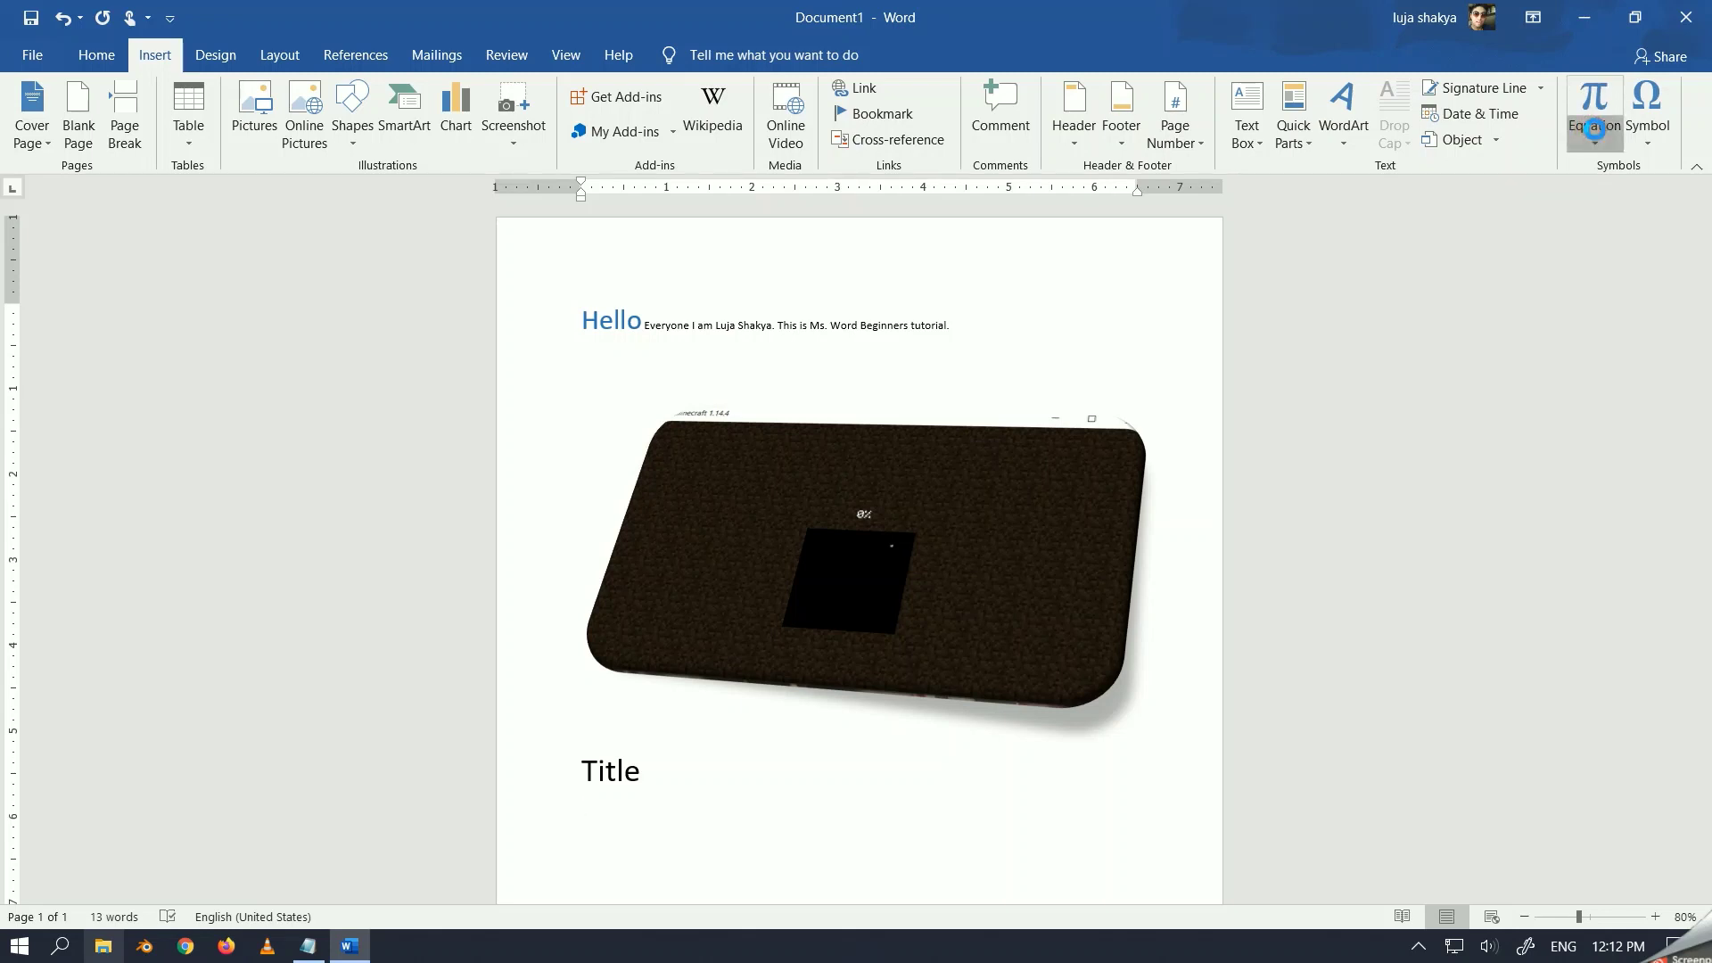
pyautogui.click(1593, 129)
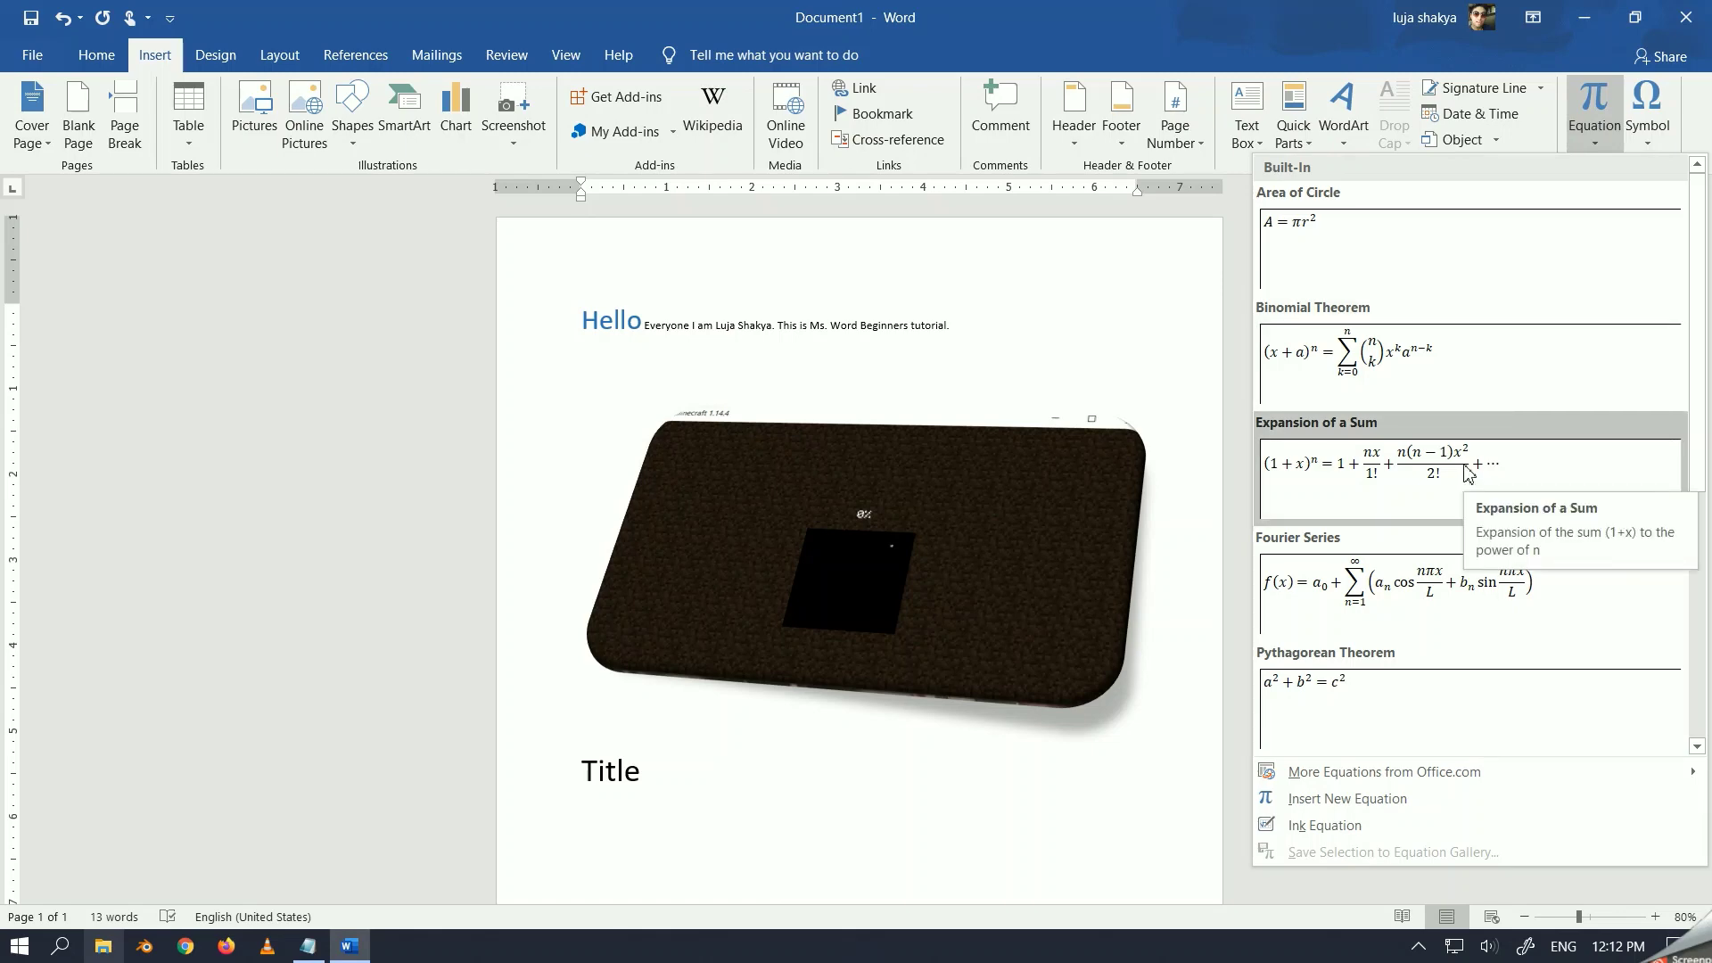
pyautogui.click(1447, 569)
pyautogui.scroll(-2, 990, 703)
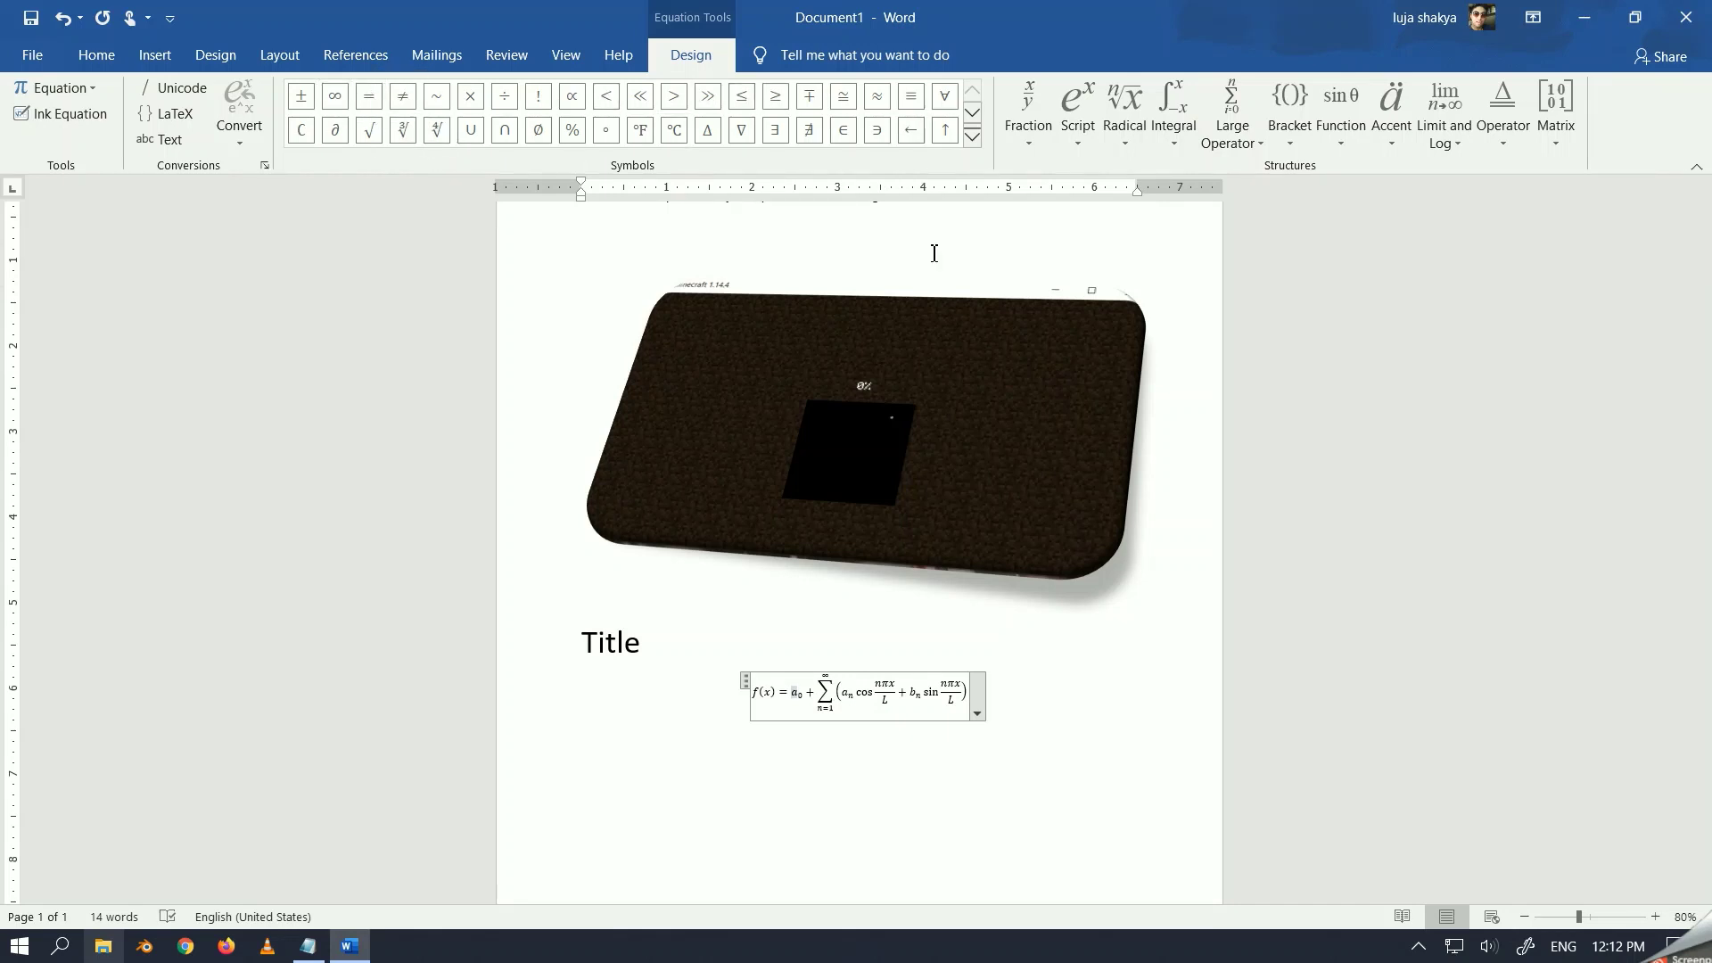
pyautogui.click(1002, 722)
pyautogui.press('Return')
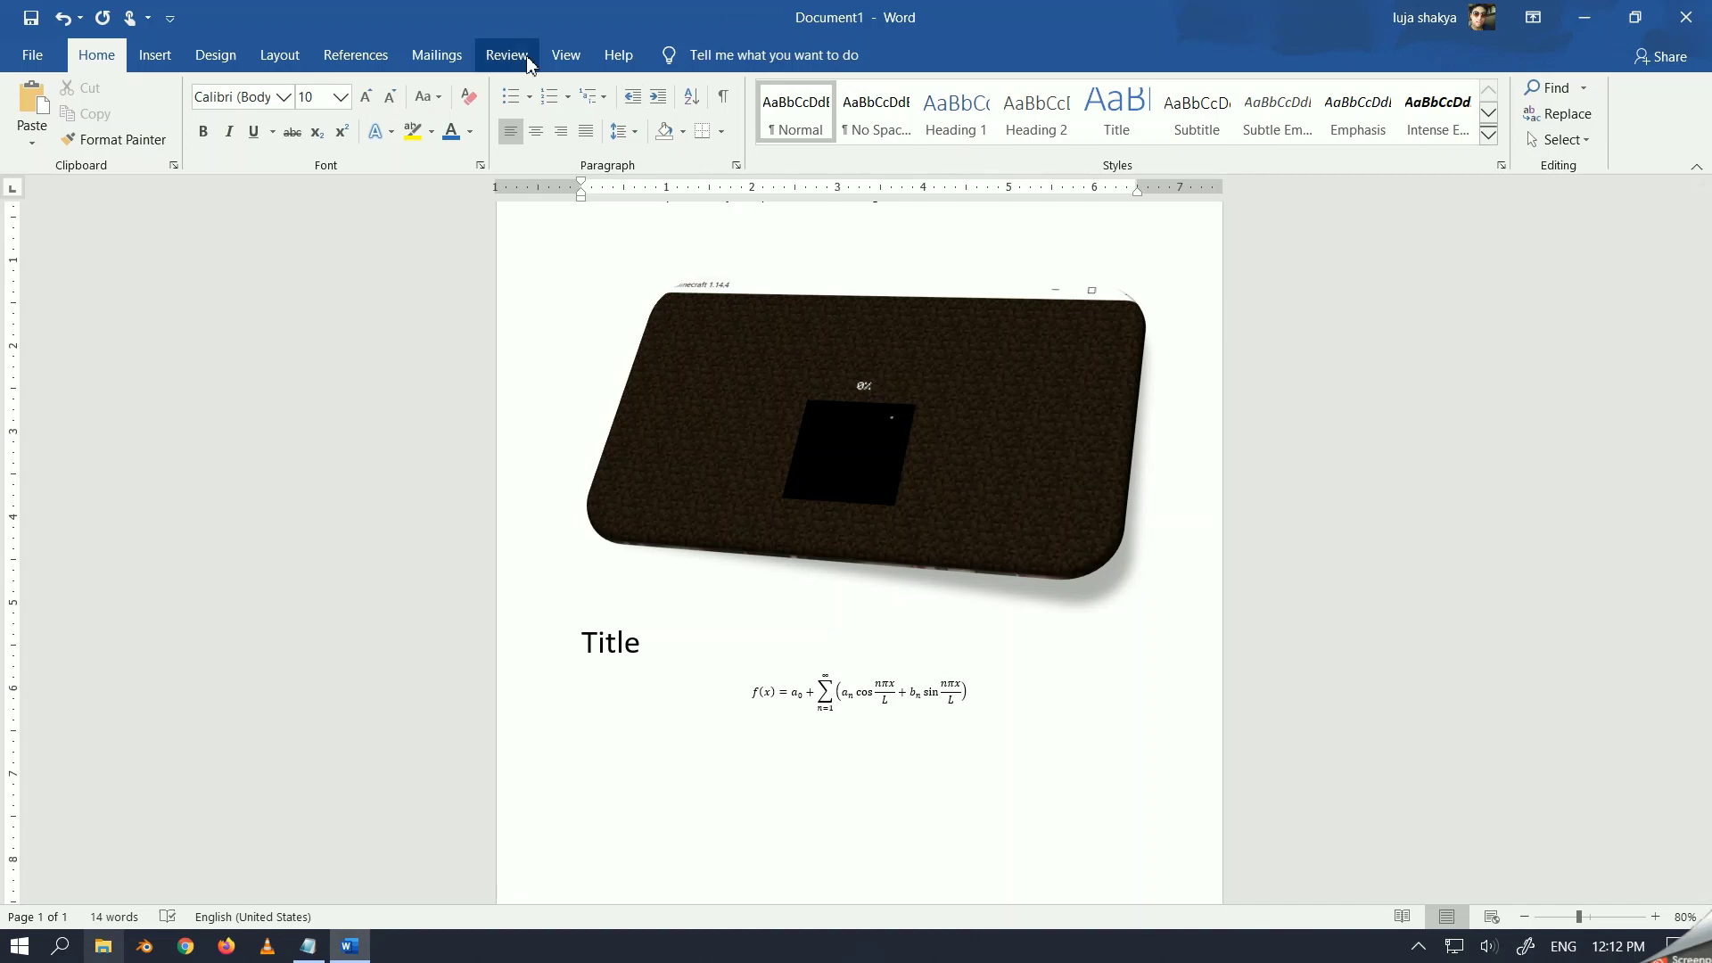
# Preview the Blue-Gray, Text 2, Lighter 60% page colour, then dismiss it so the page stays white
pyautogui.click(216, 57)
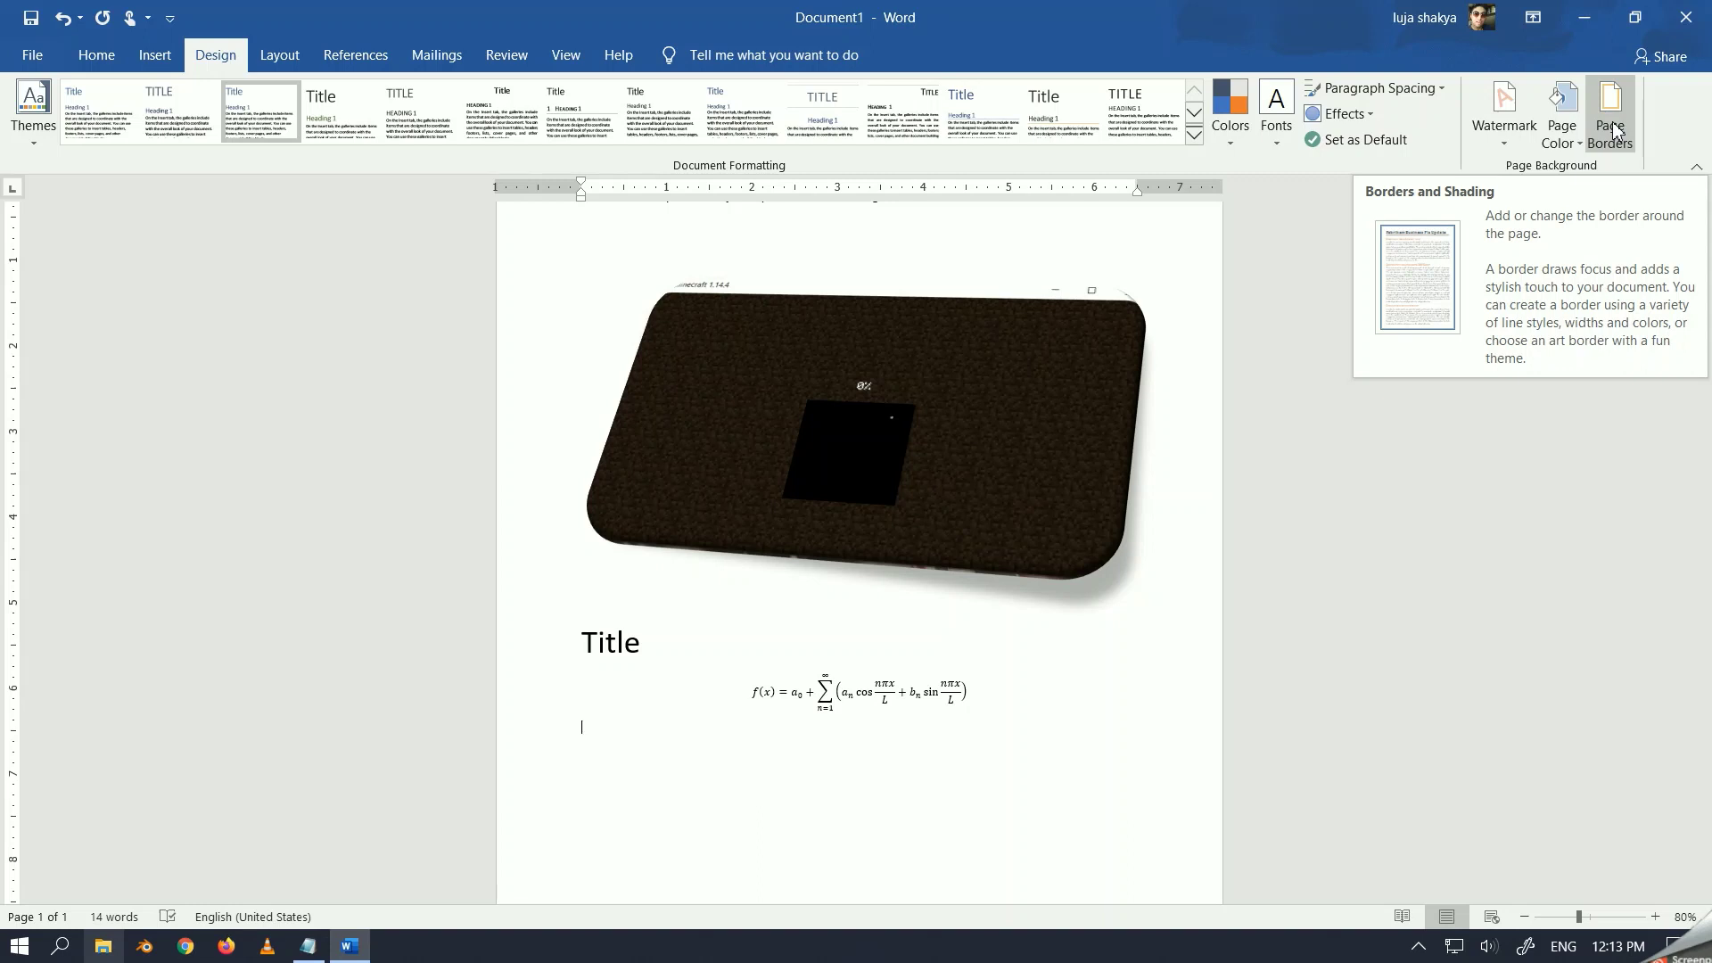
pyautogui.click(1562, 146)
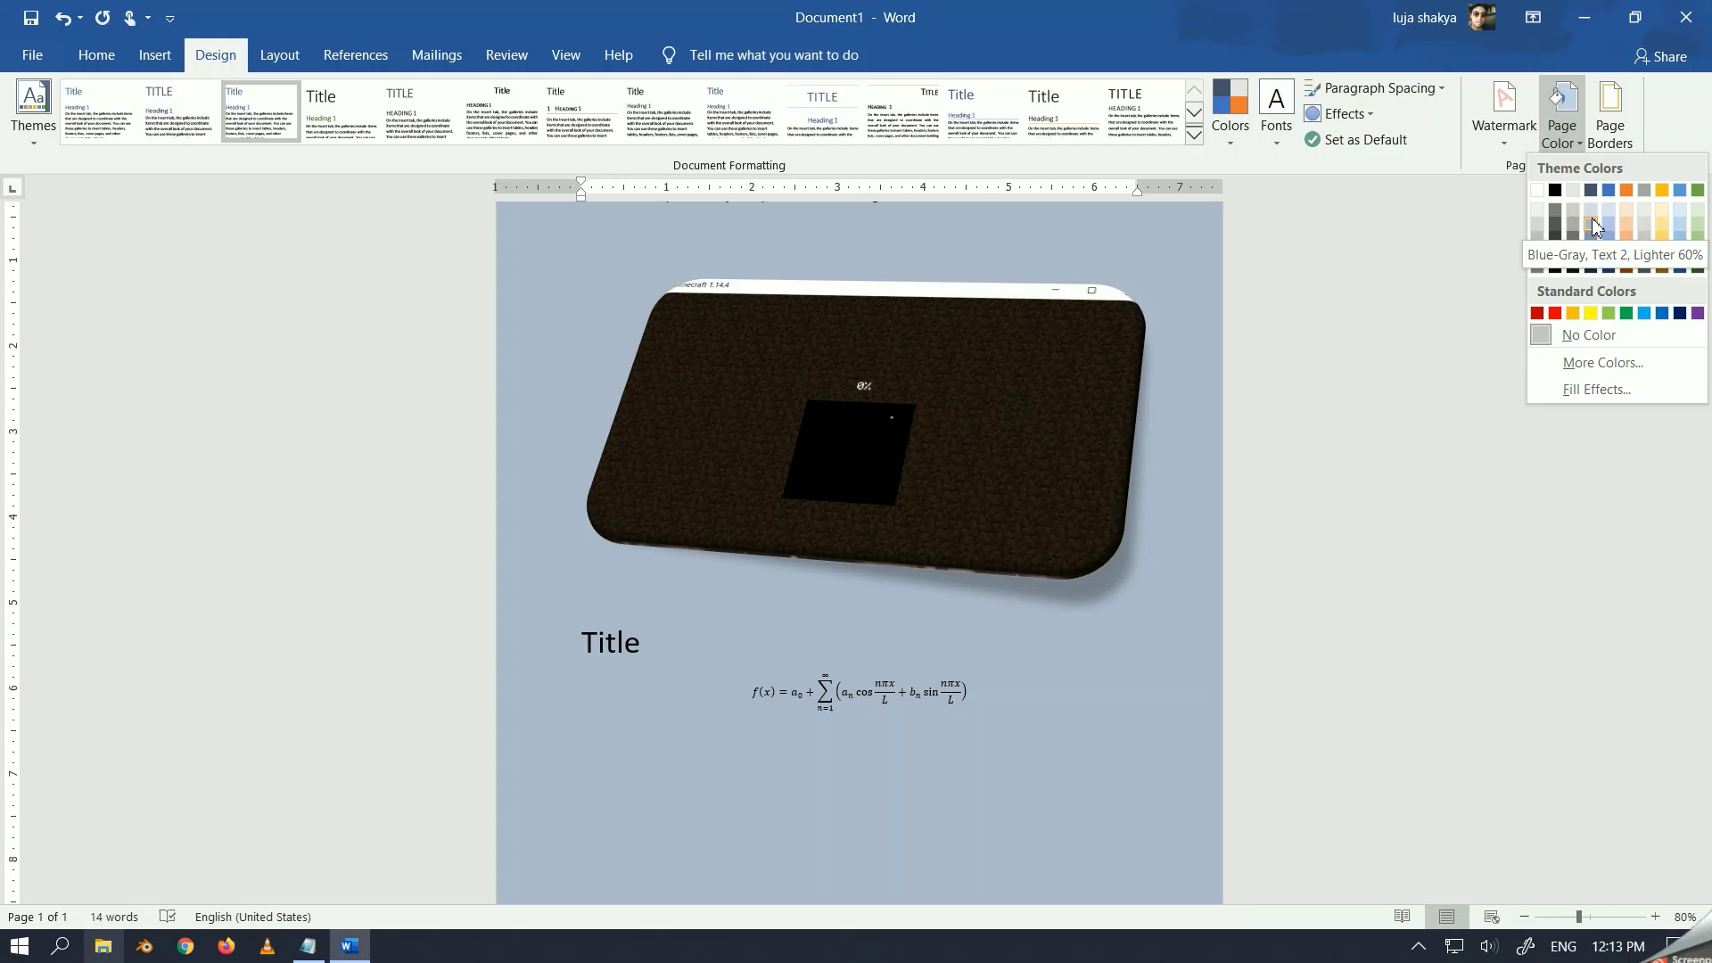
pyautogui.click(1457, 252)
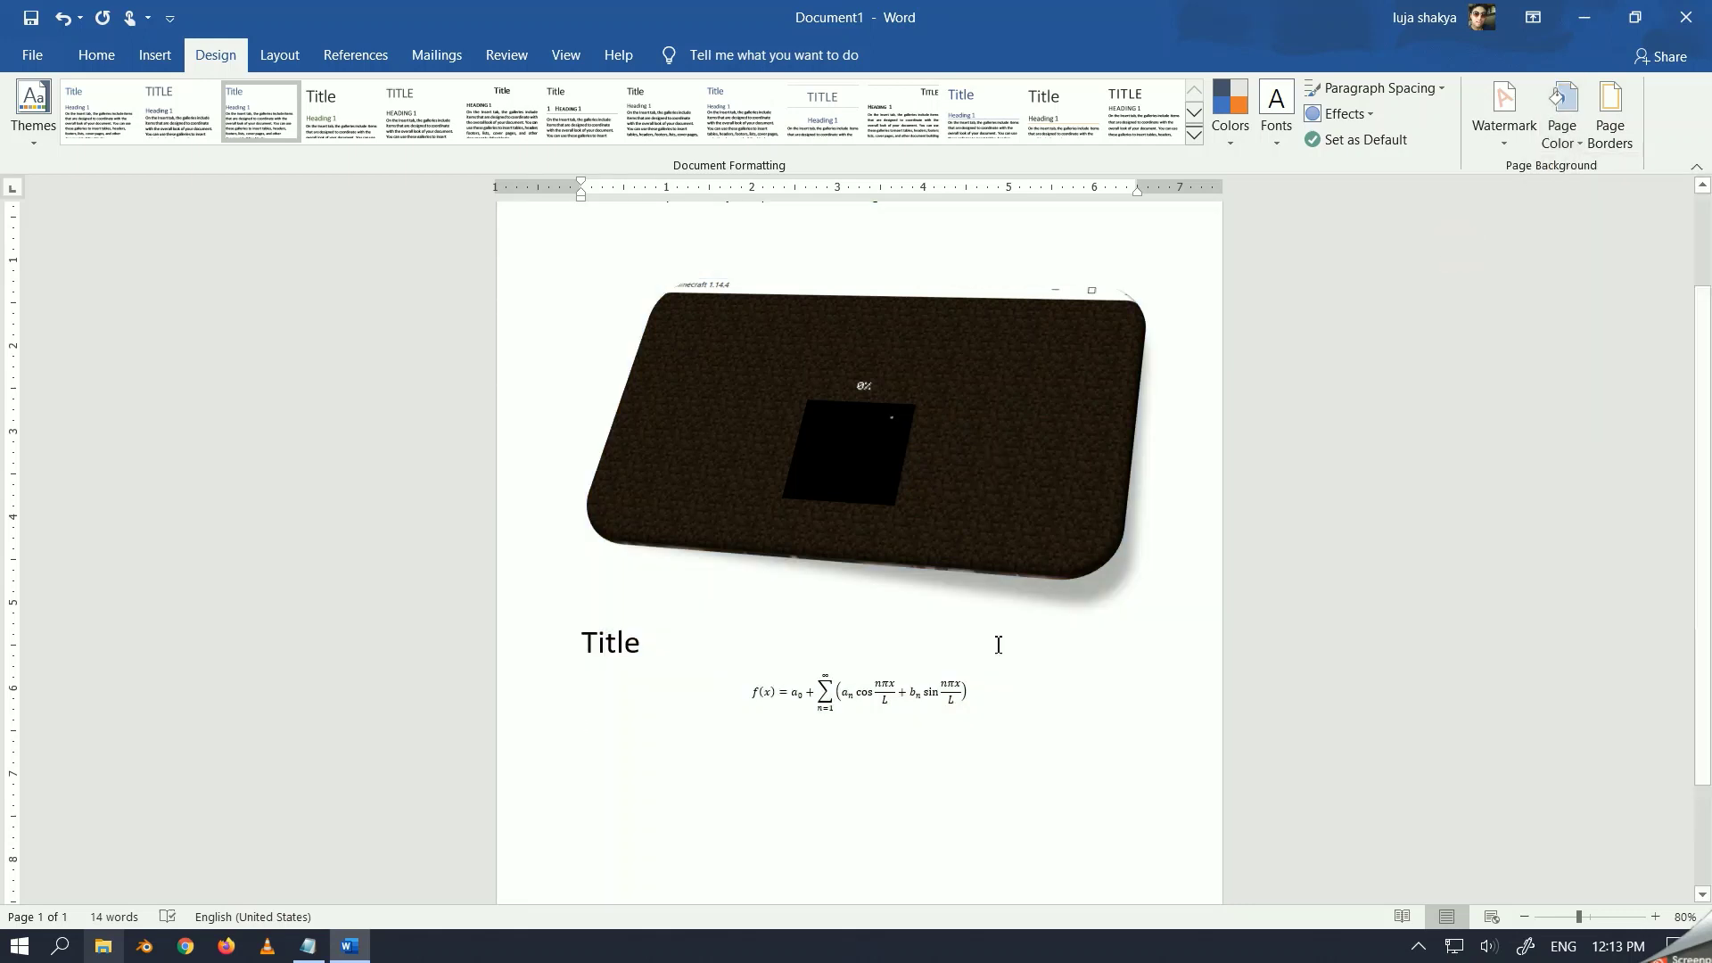
pyautogui.scroll(1, 925, 651)
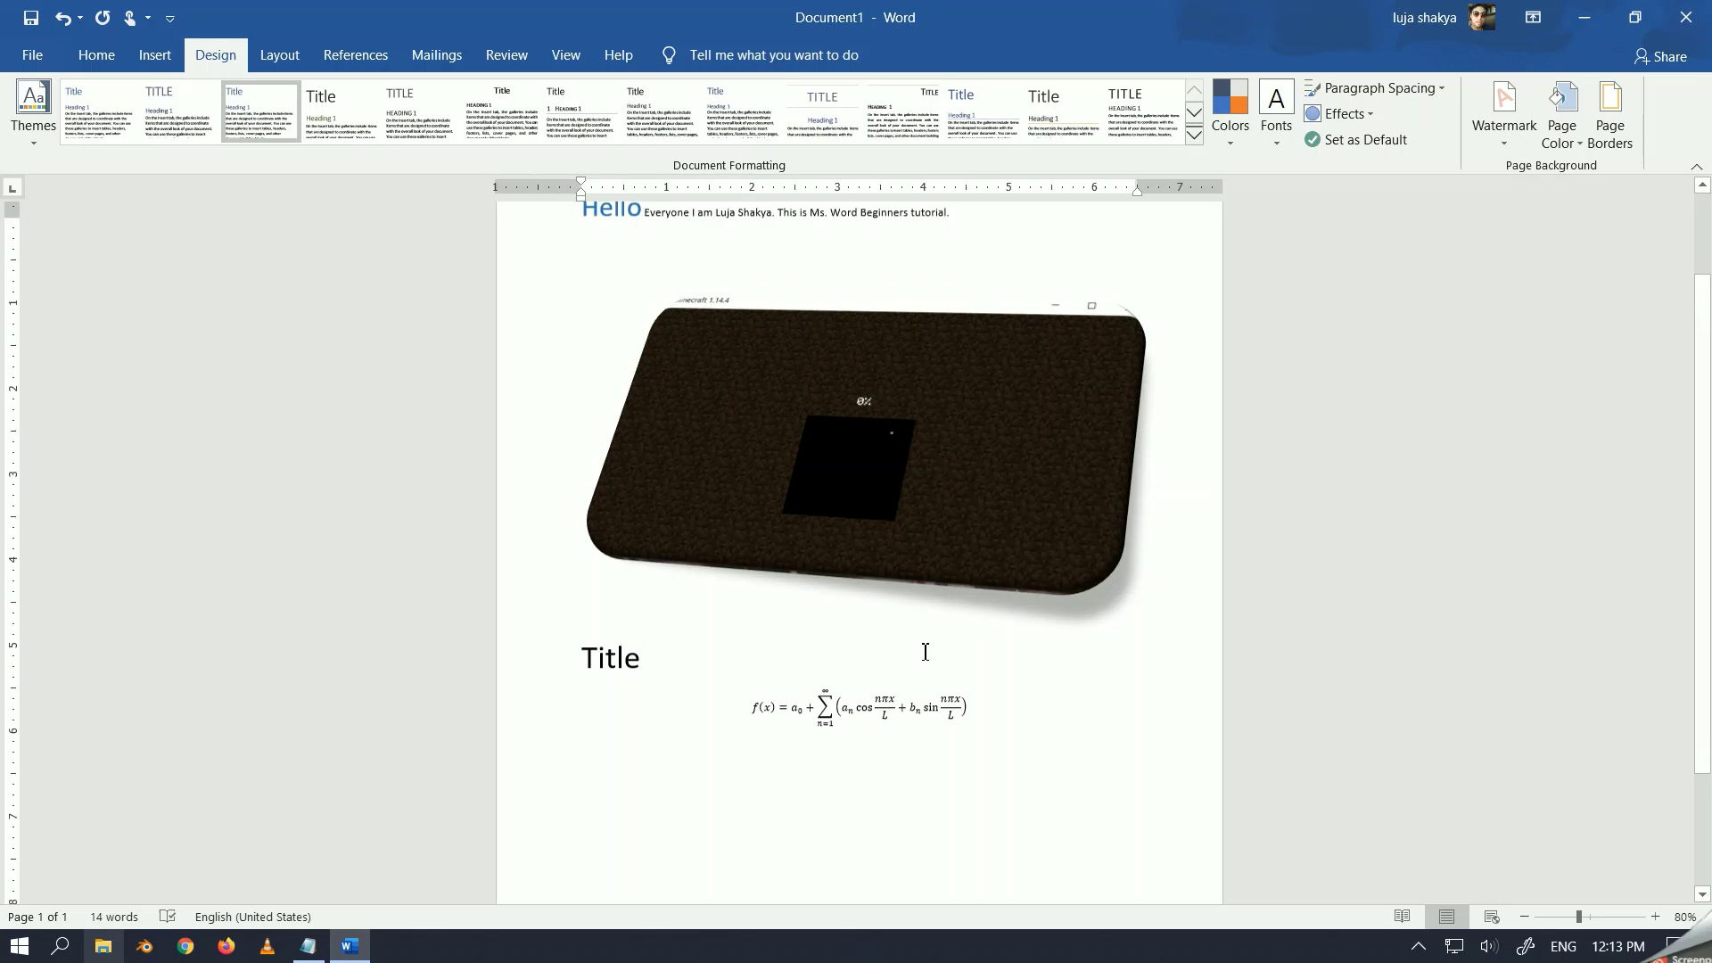
# Try the Narrow 0.5-inch margin preset
pyautogui.click(293, 63)
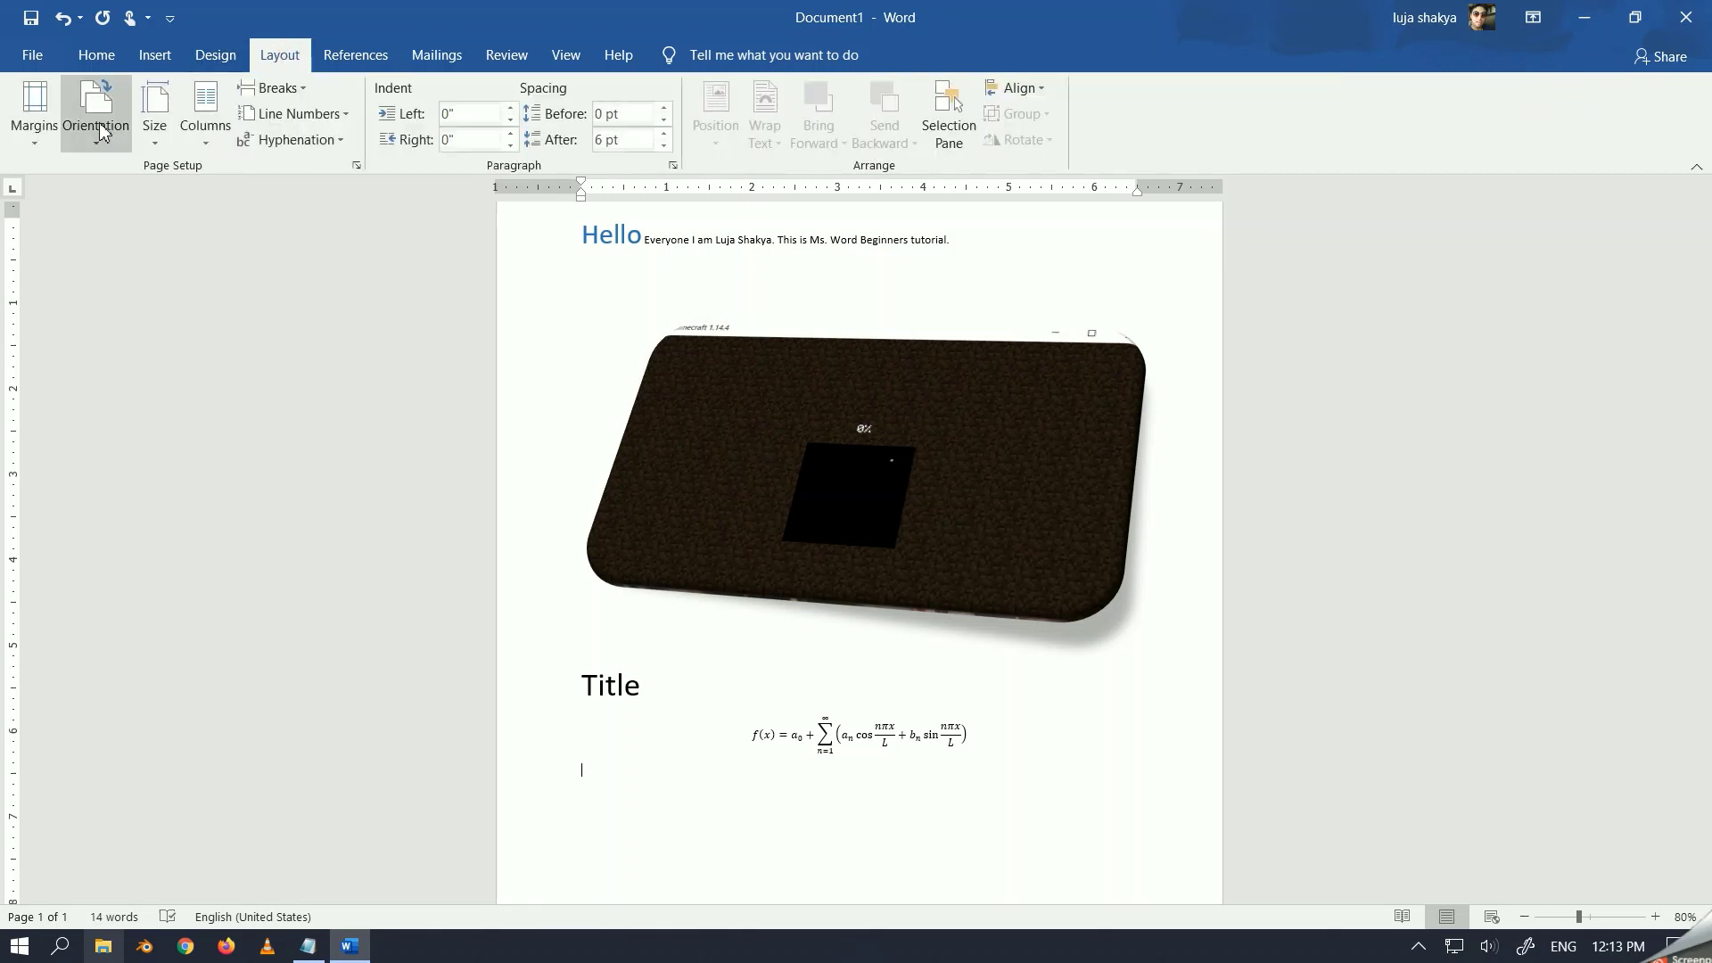
pyautogui.click(35, 125)
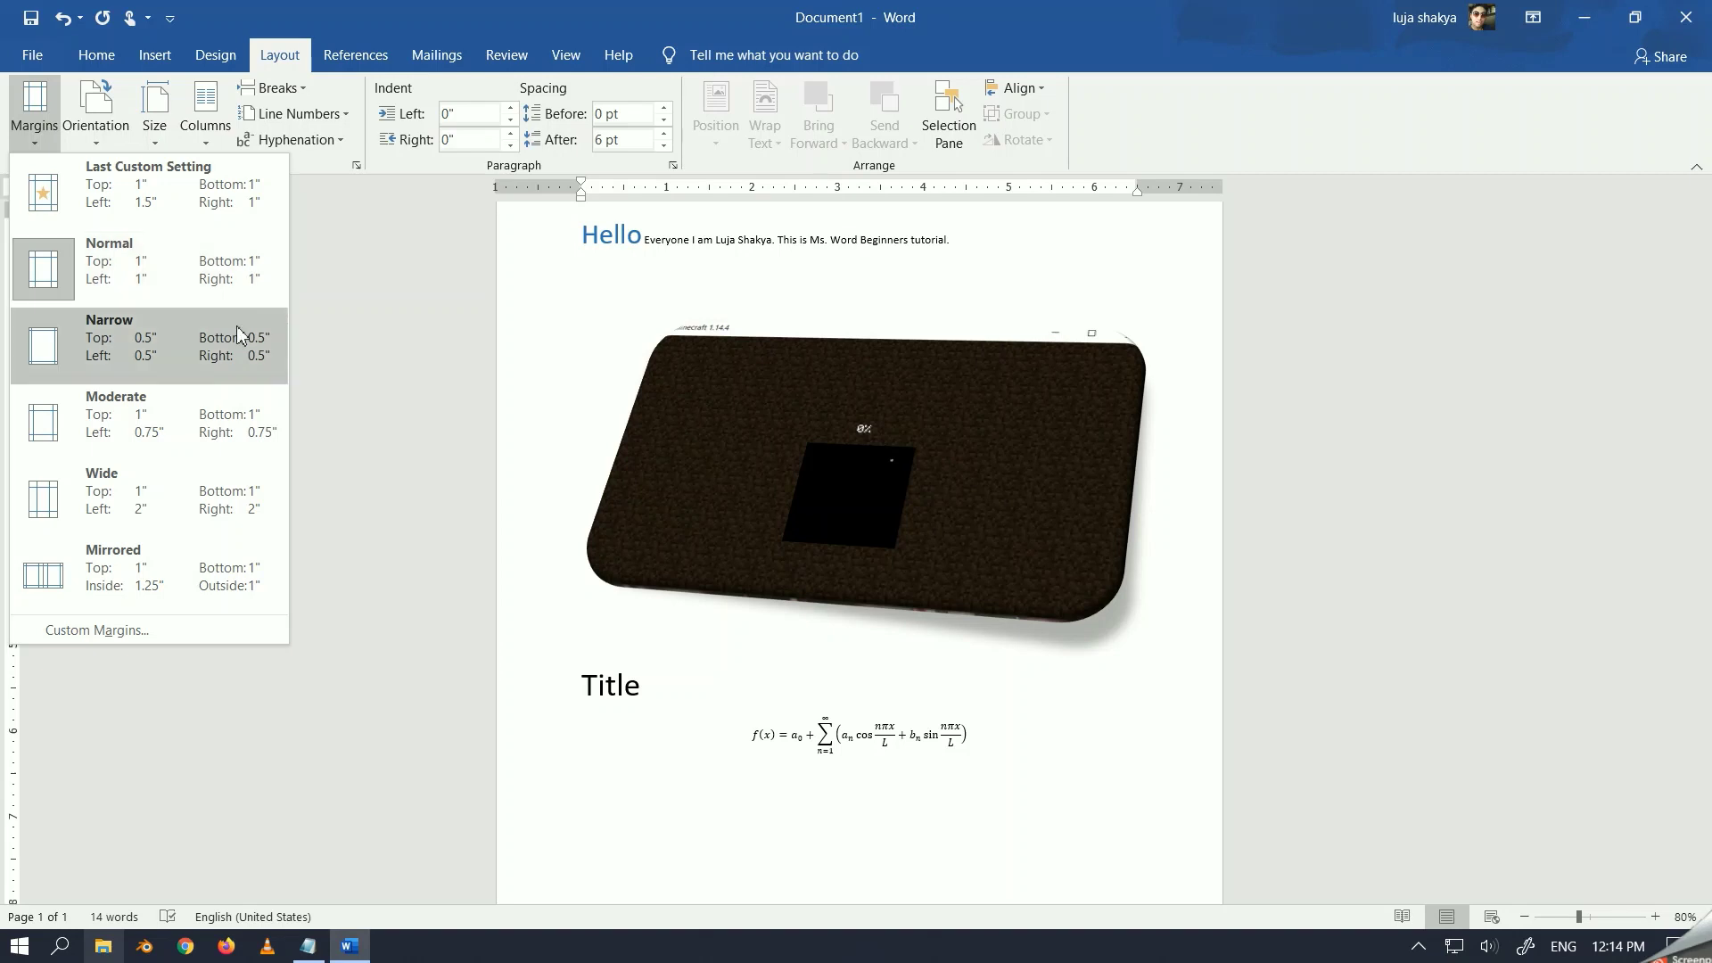
pyautogui.press('Escape')
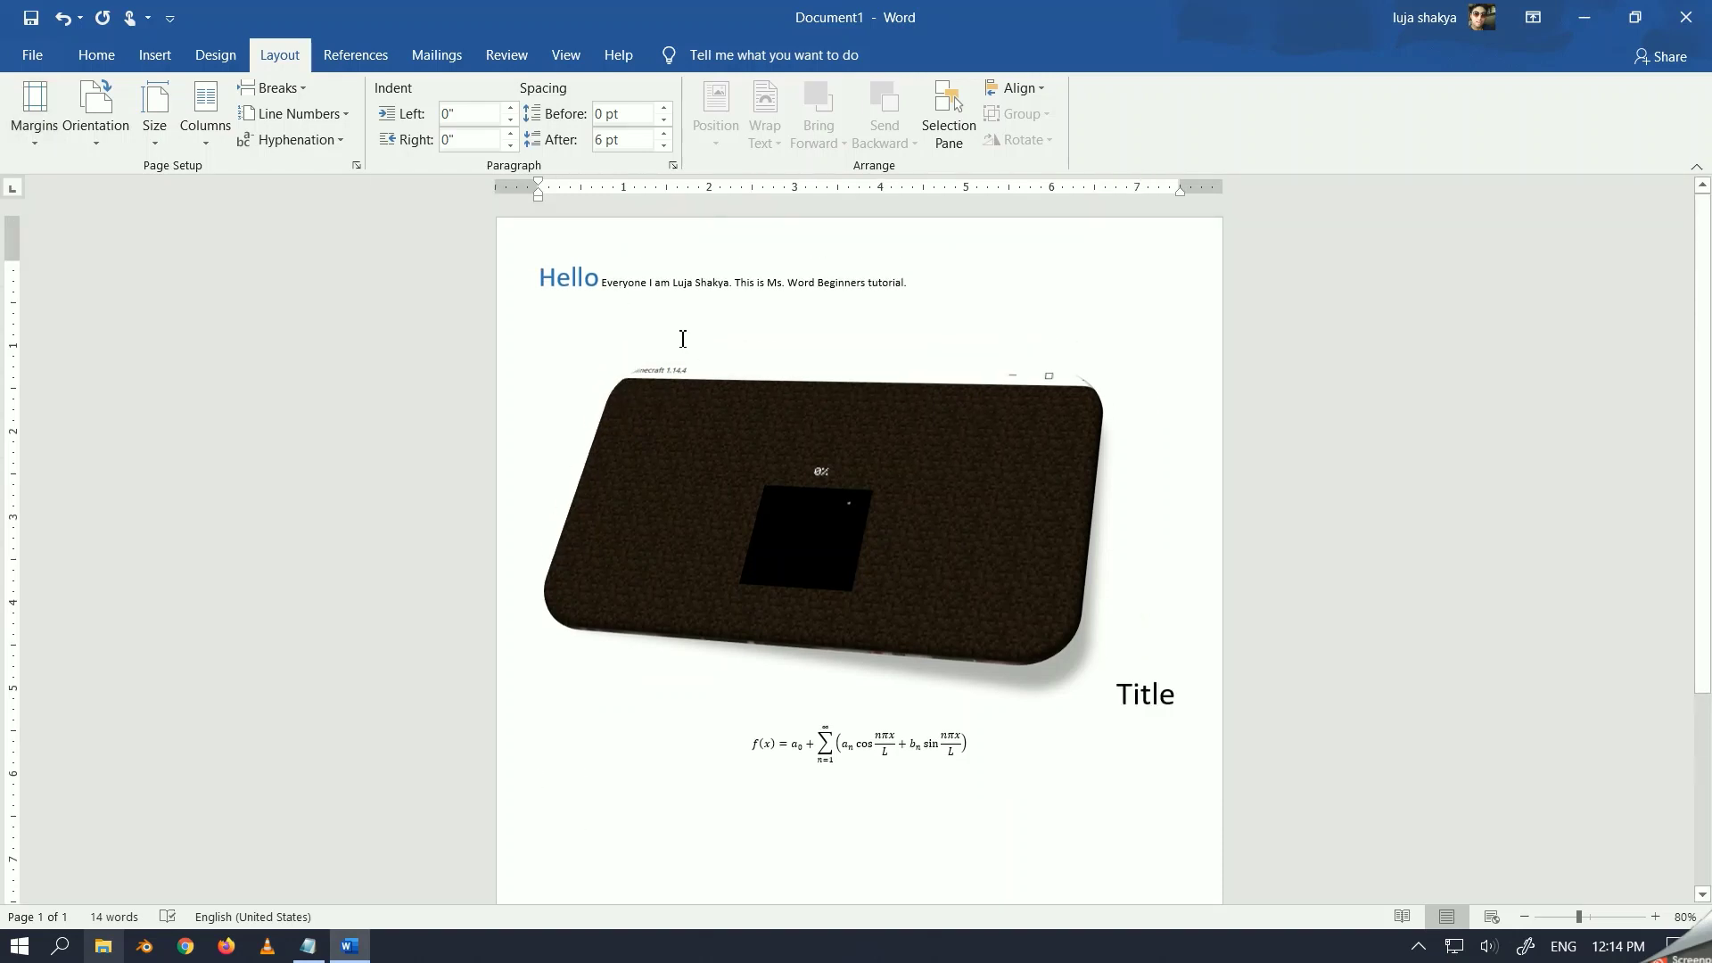
# Move Title onto its own line below the picture and restore Normal 1-inch margins
pyautogui.click(1120, 700)
pyautogui.press('Return')
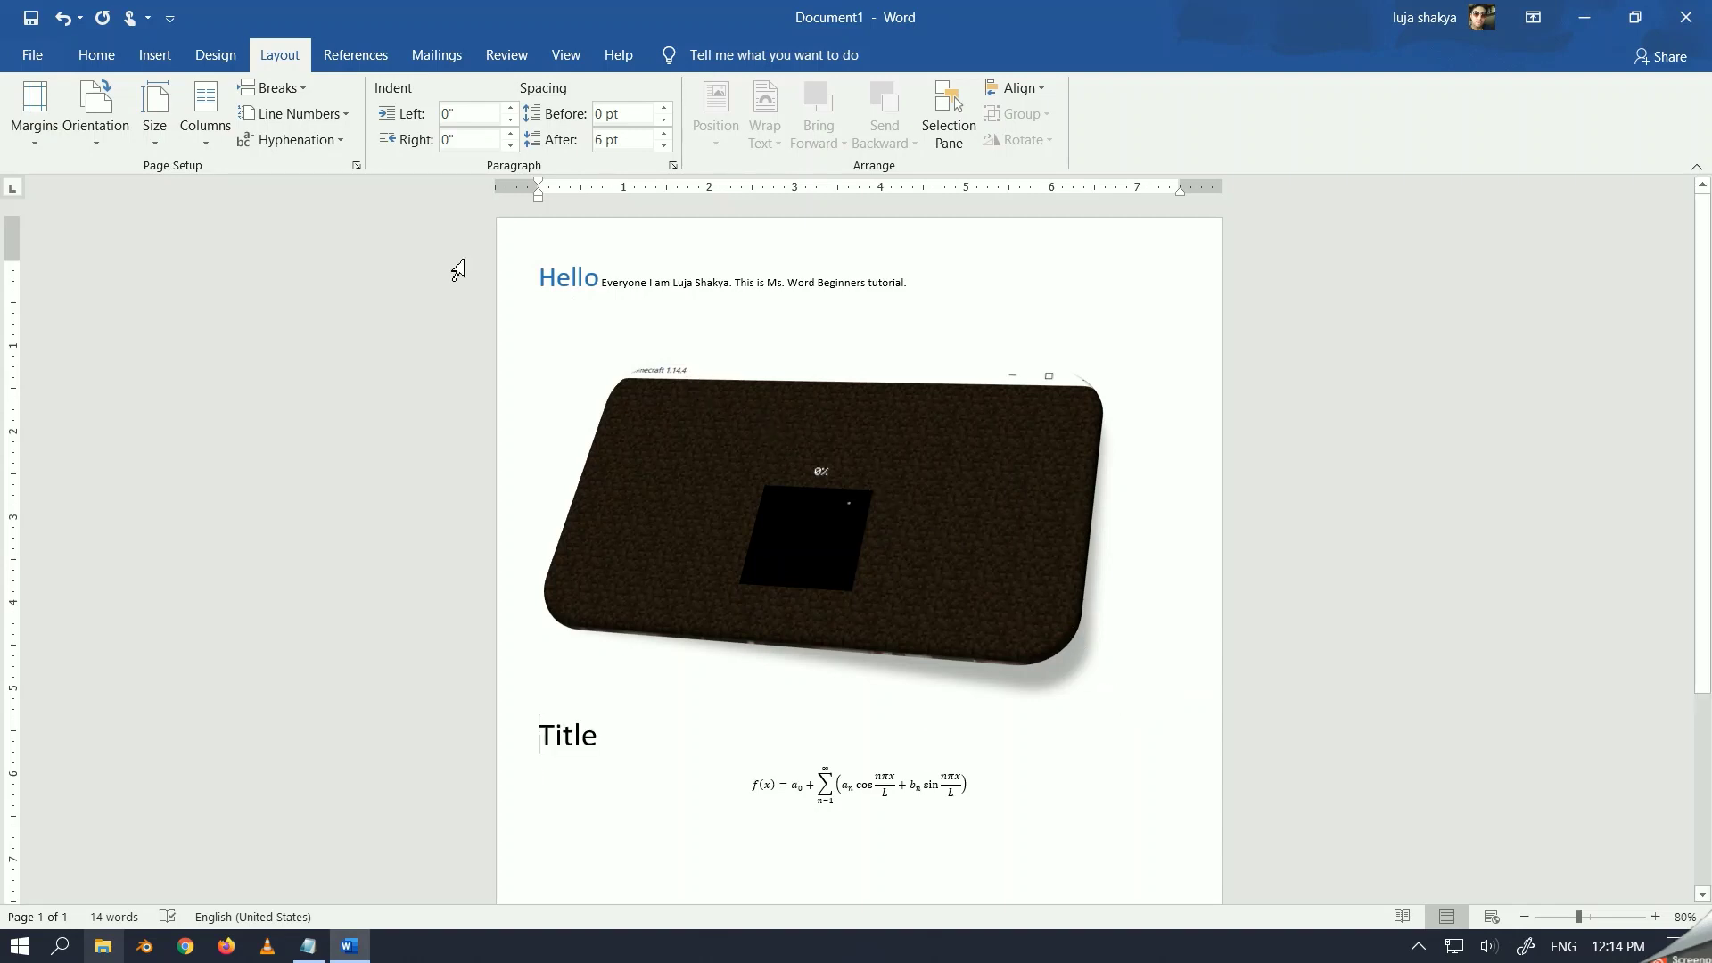
pyautogui.click(33, 112)
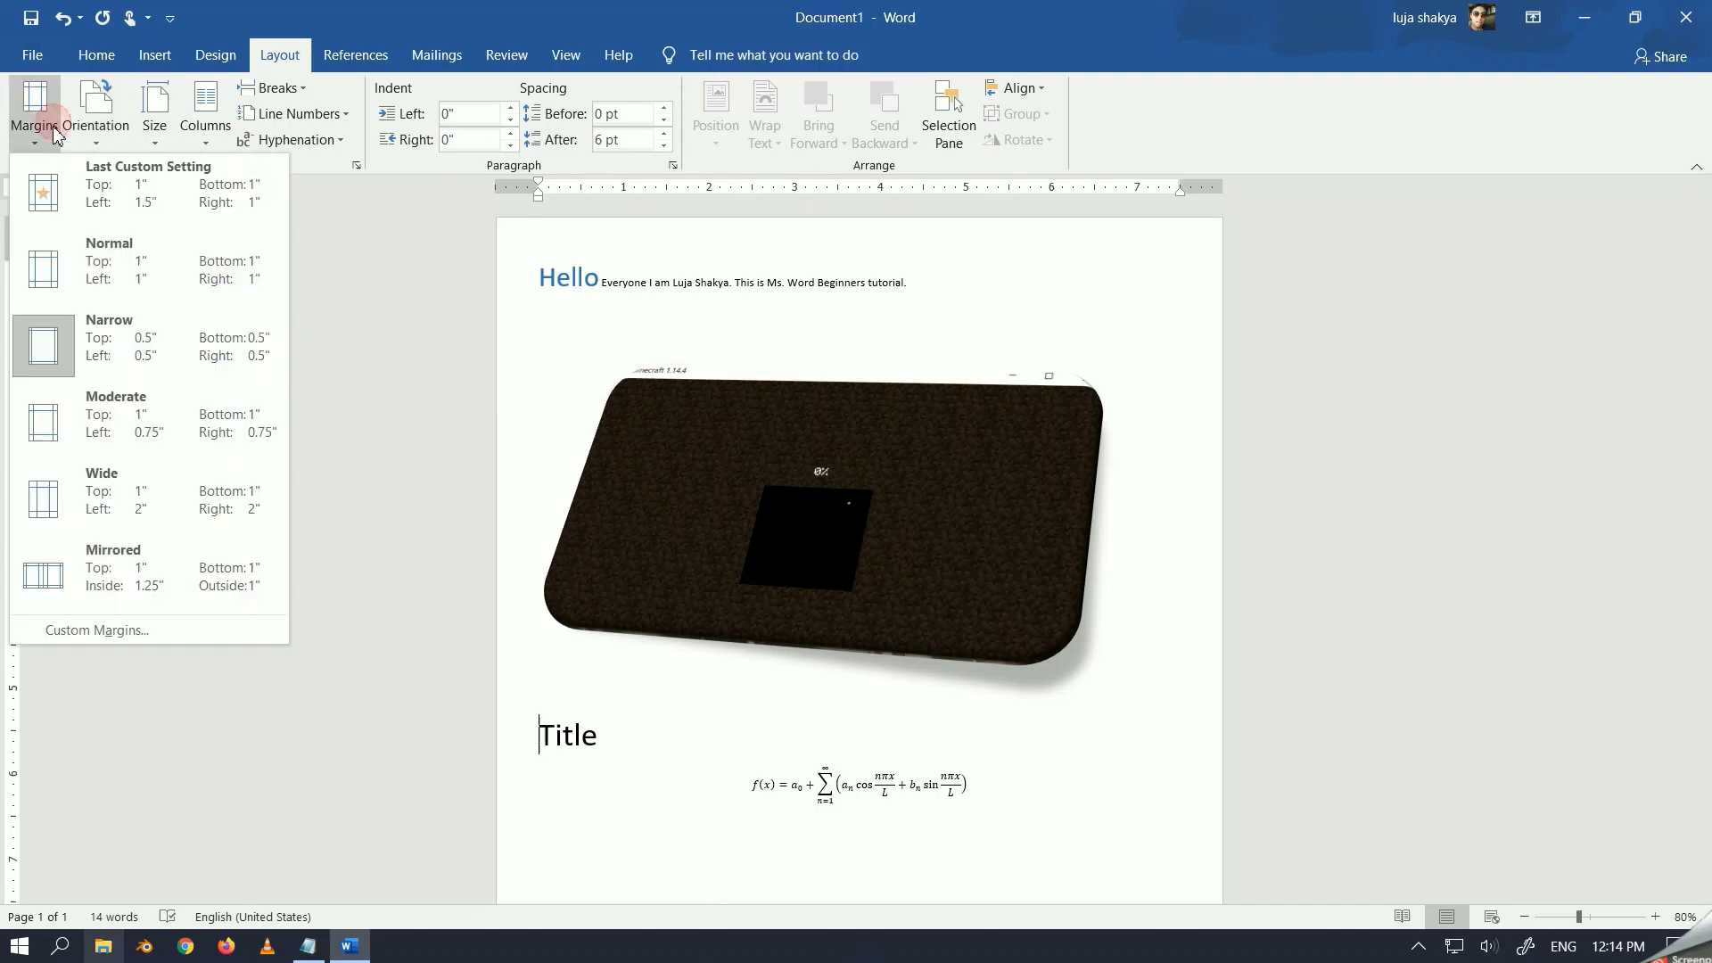
pyautogui.click(101, 283)
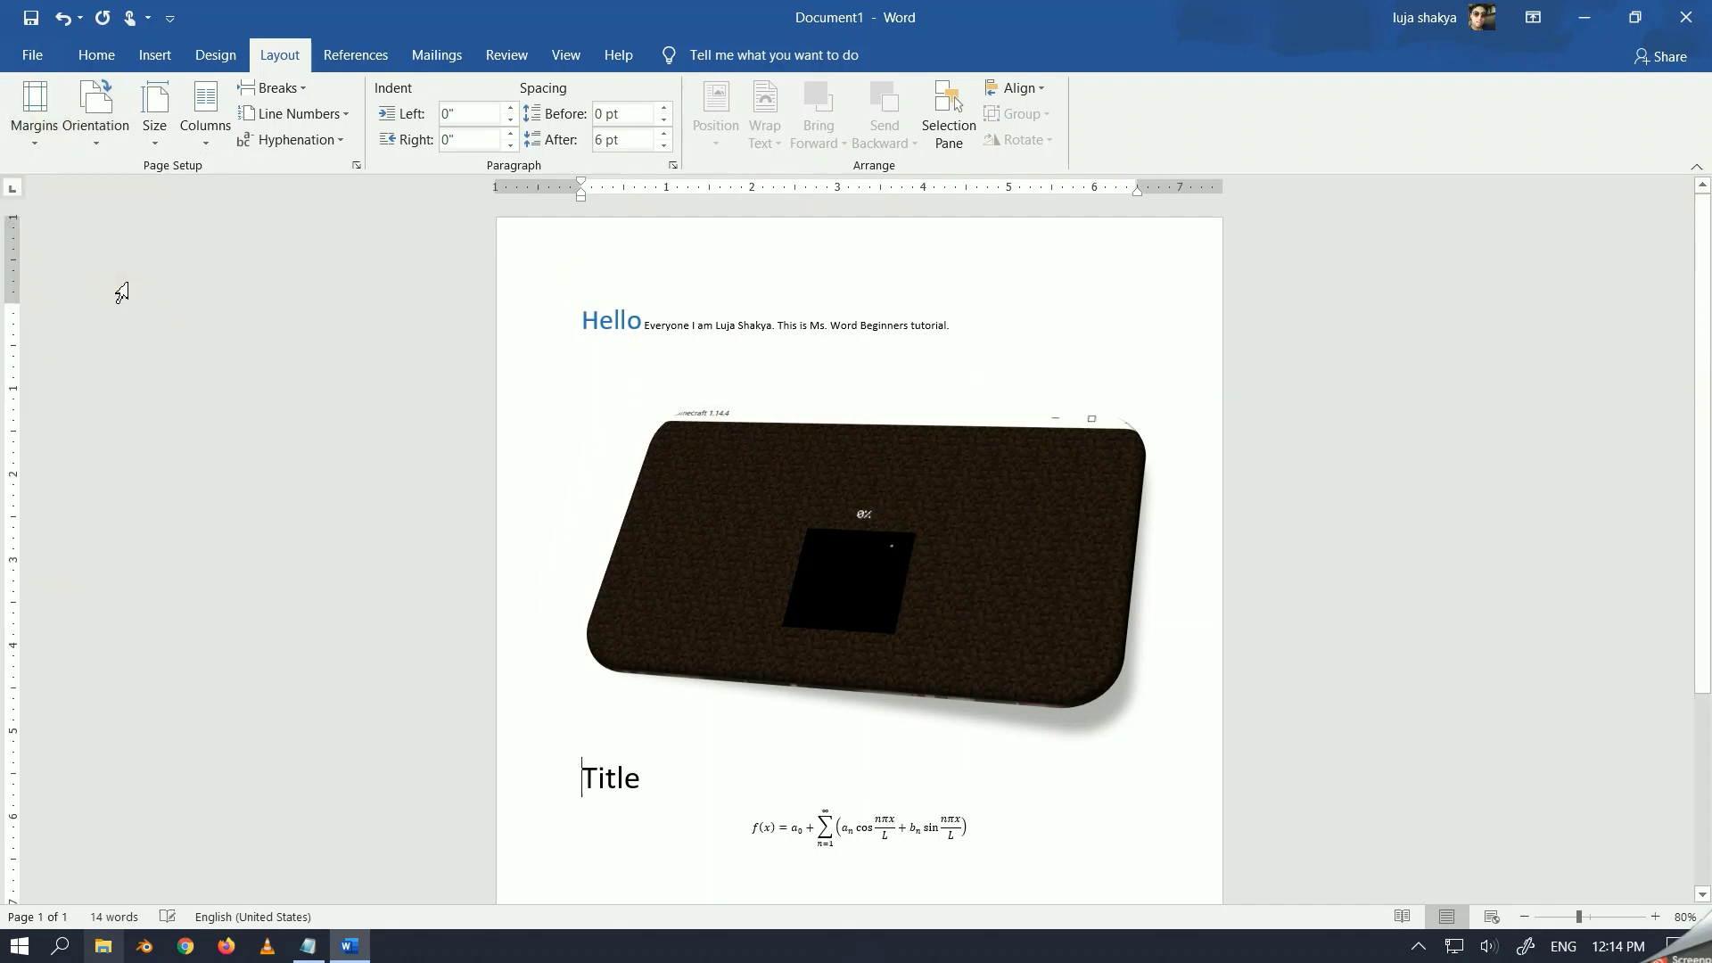
# Switch the page to Landscape orientation and delete the blank second page that appears
pyautogui.click(93, 131)
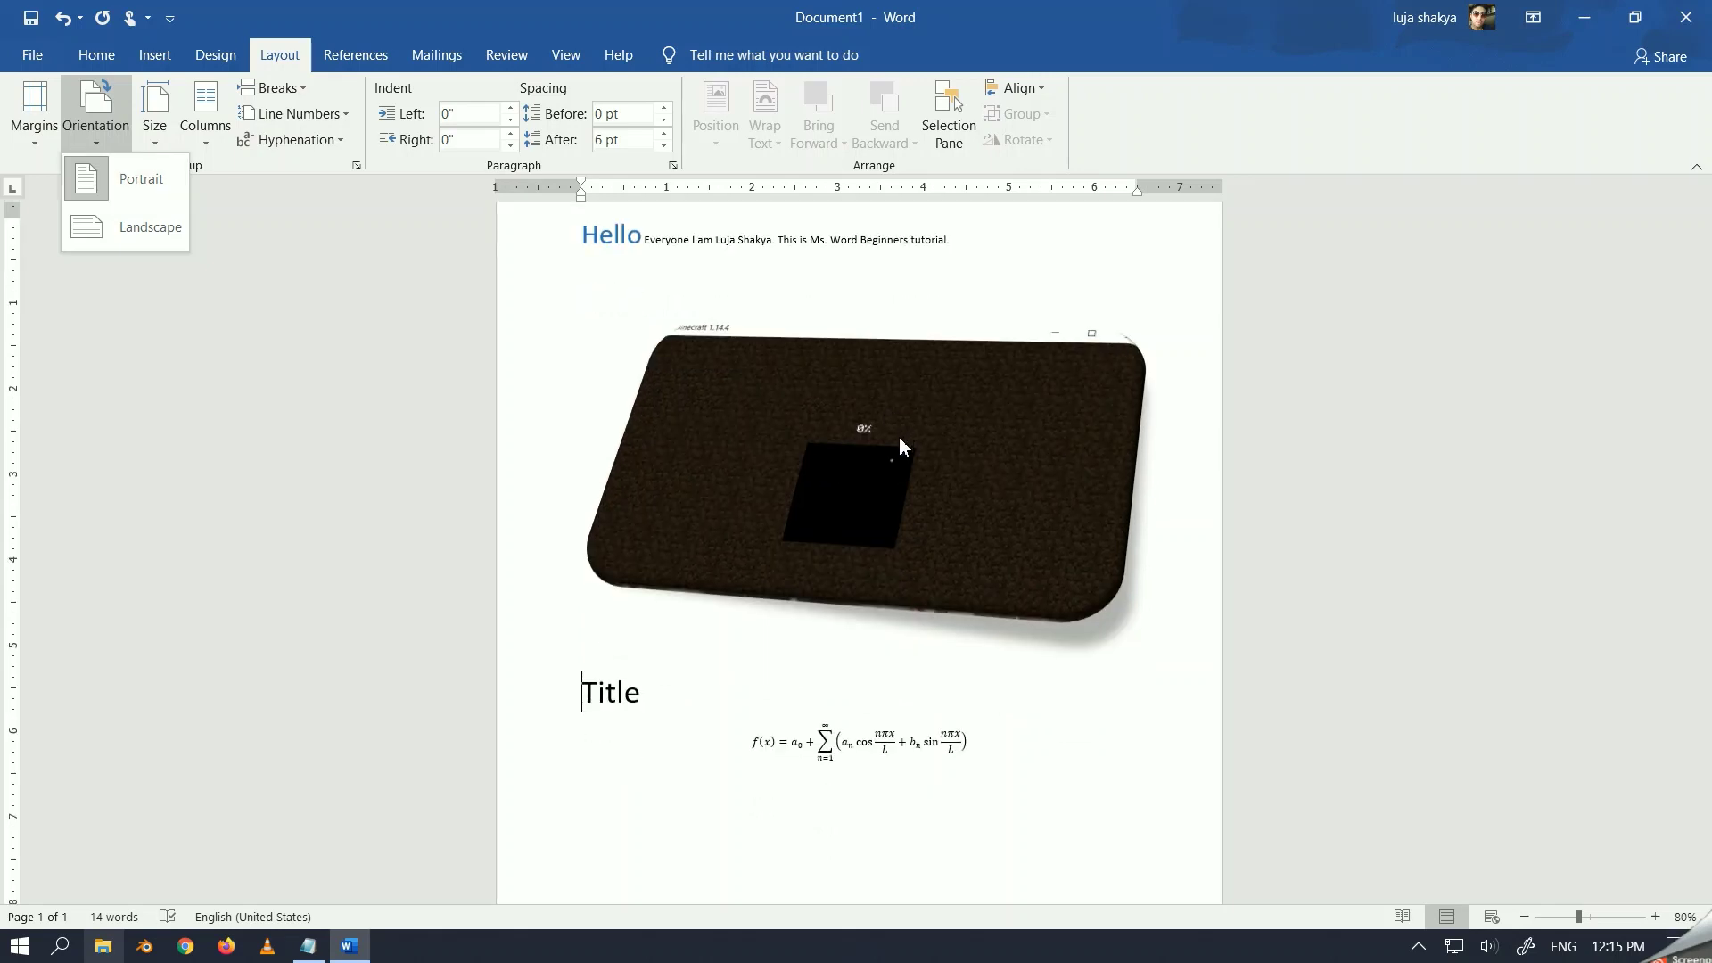
pyautogui.keyDown('ctrl'); pyautogui.scroll(-3, 901, 441); pyautogui.keyUp('ctrl')
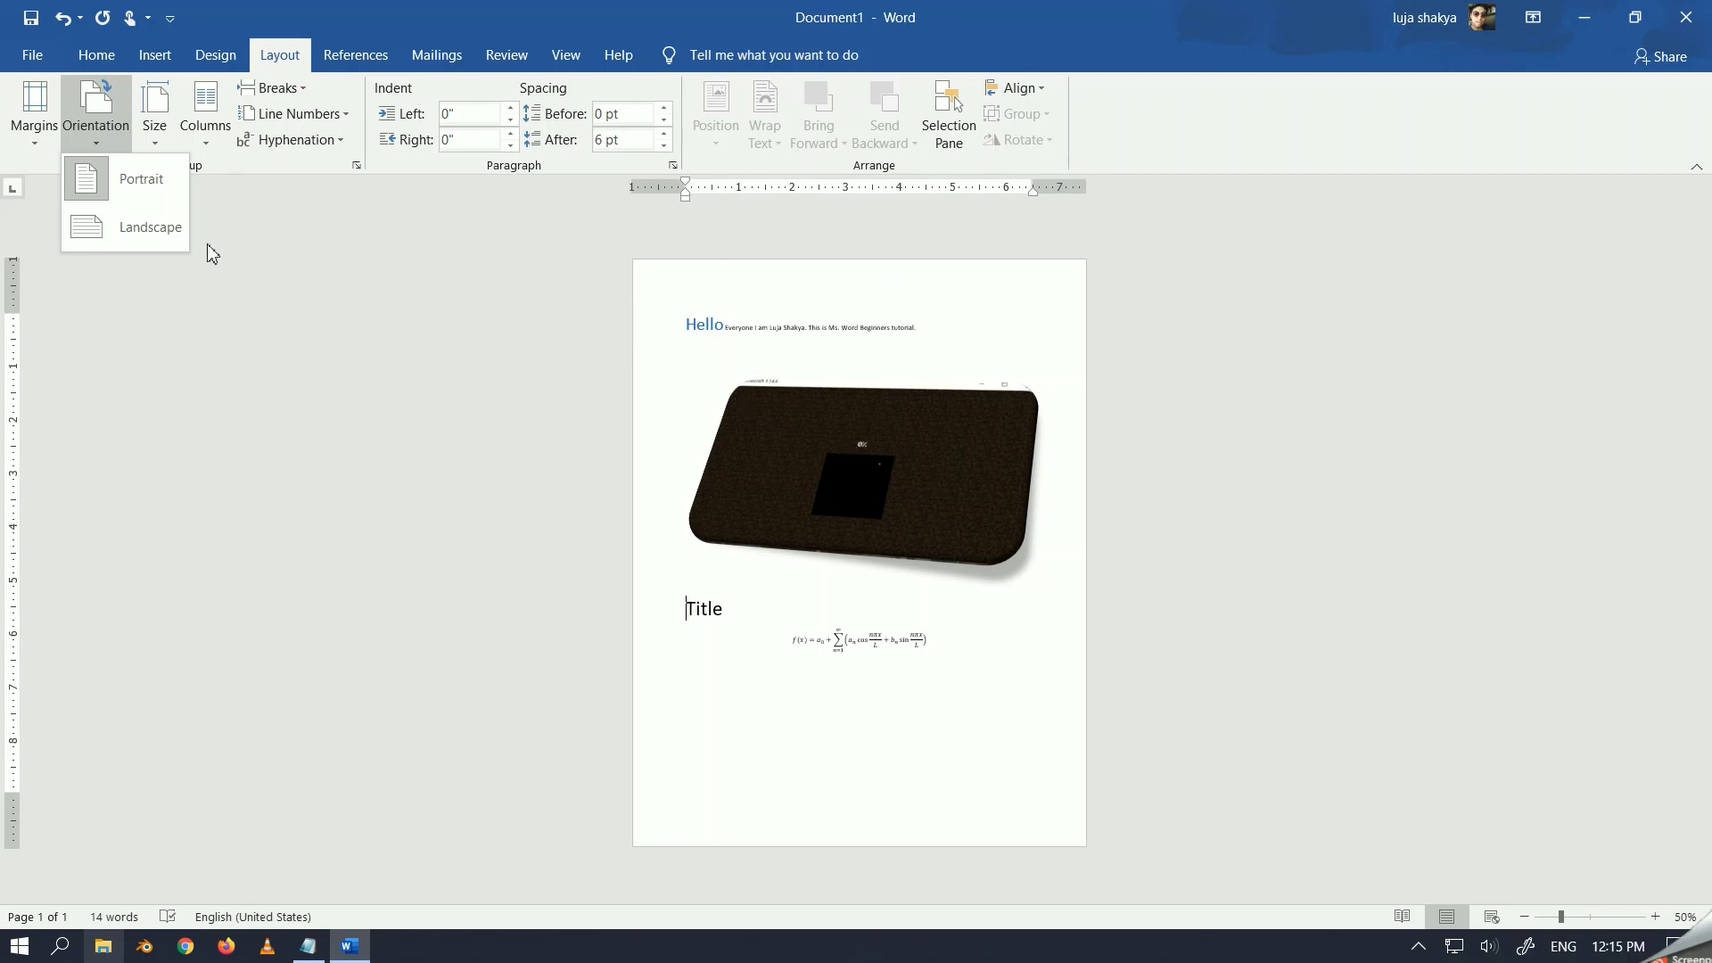
pyautogui.click(152, 232)
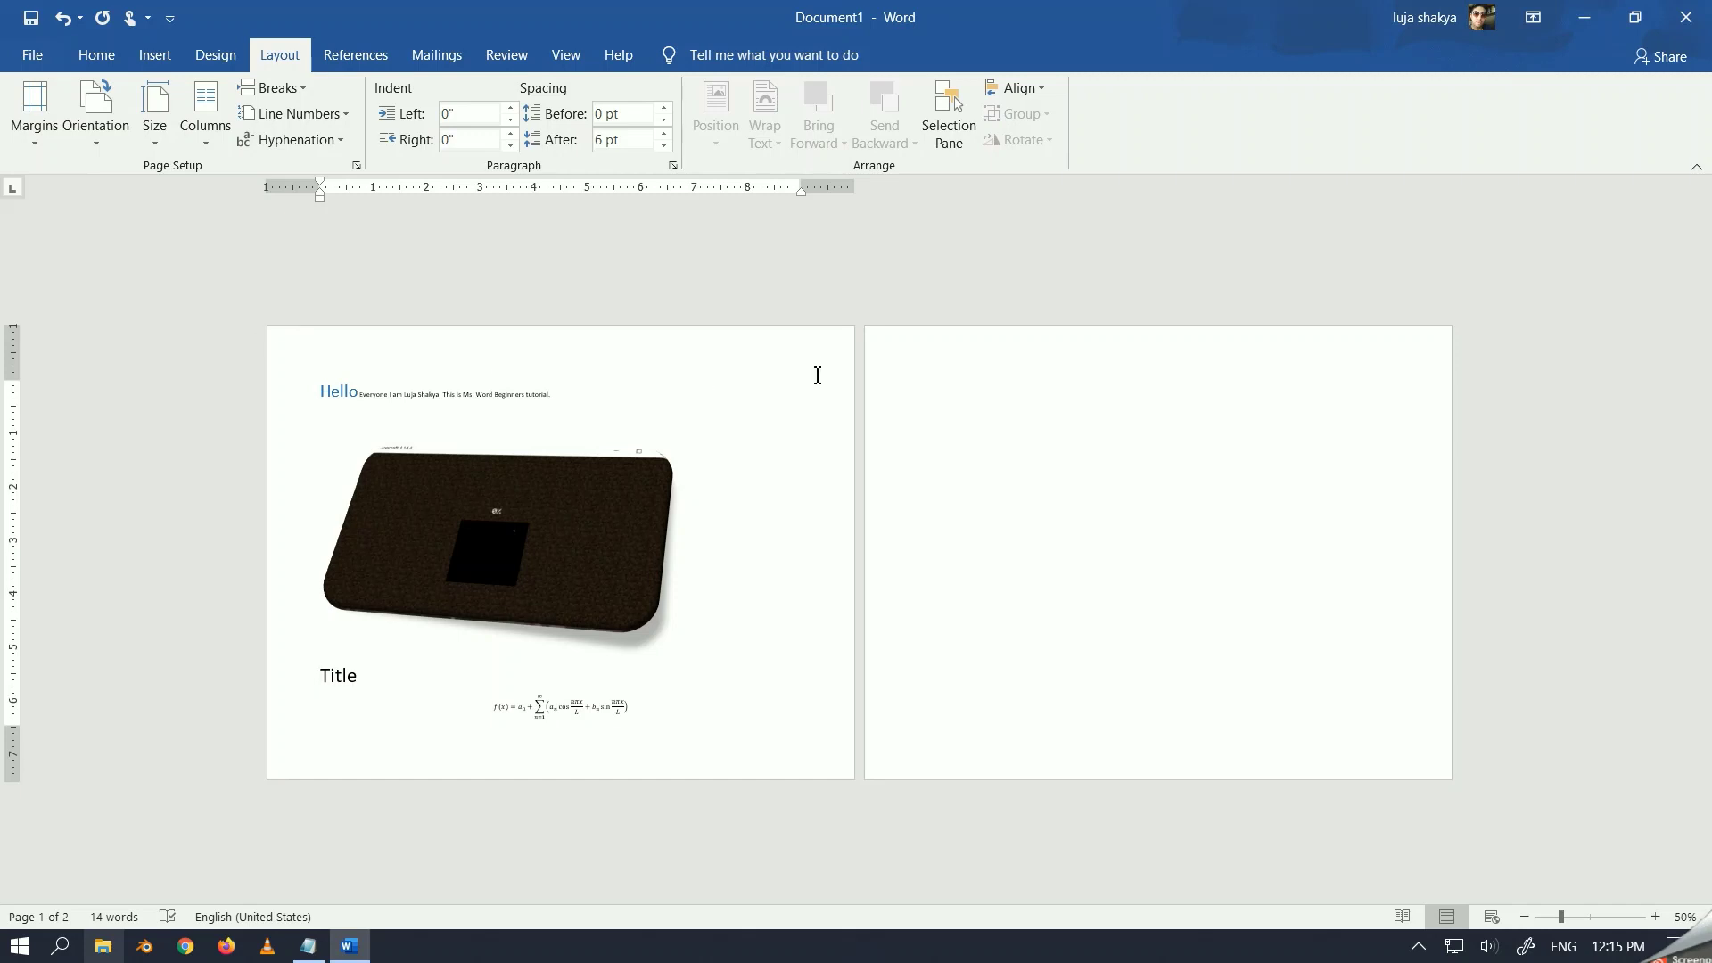
pyautogui.click(882, 360)
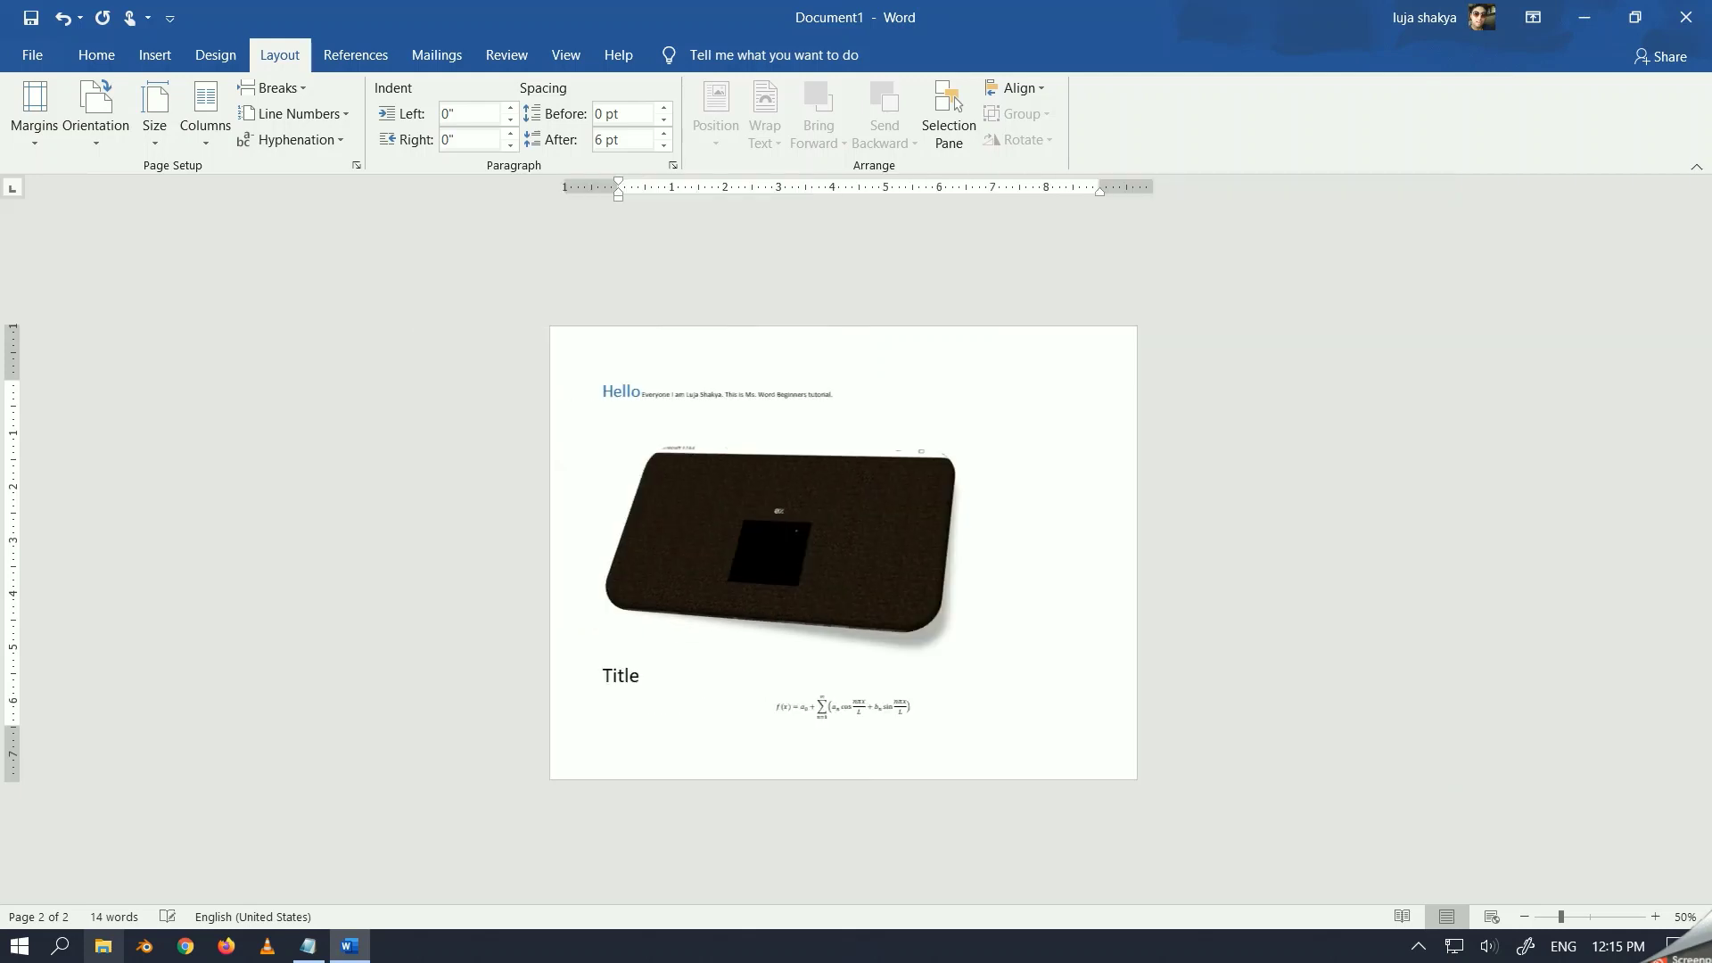
pyautogui.press('BackSpace')
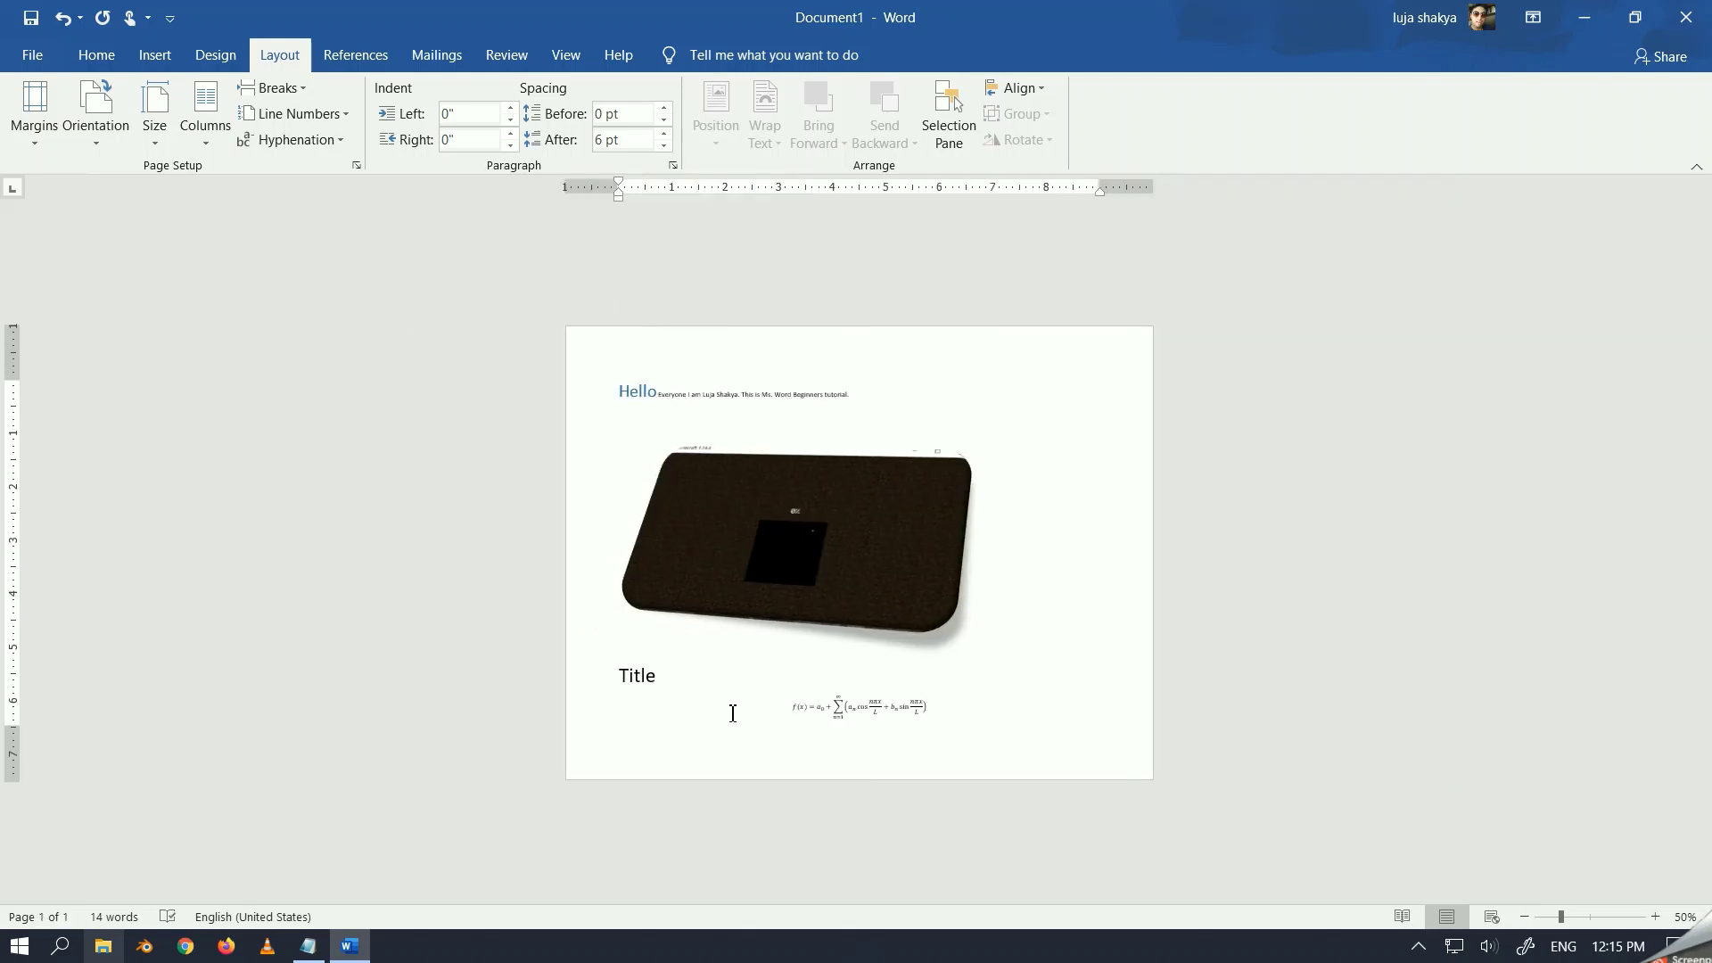
# Change the paper size to A4 (8.27" x 11.69")
pyautogui.click(166, 154)
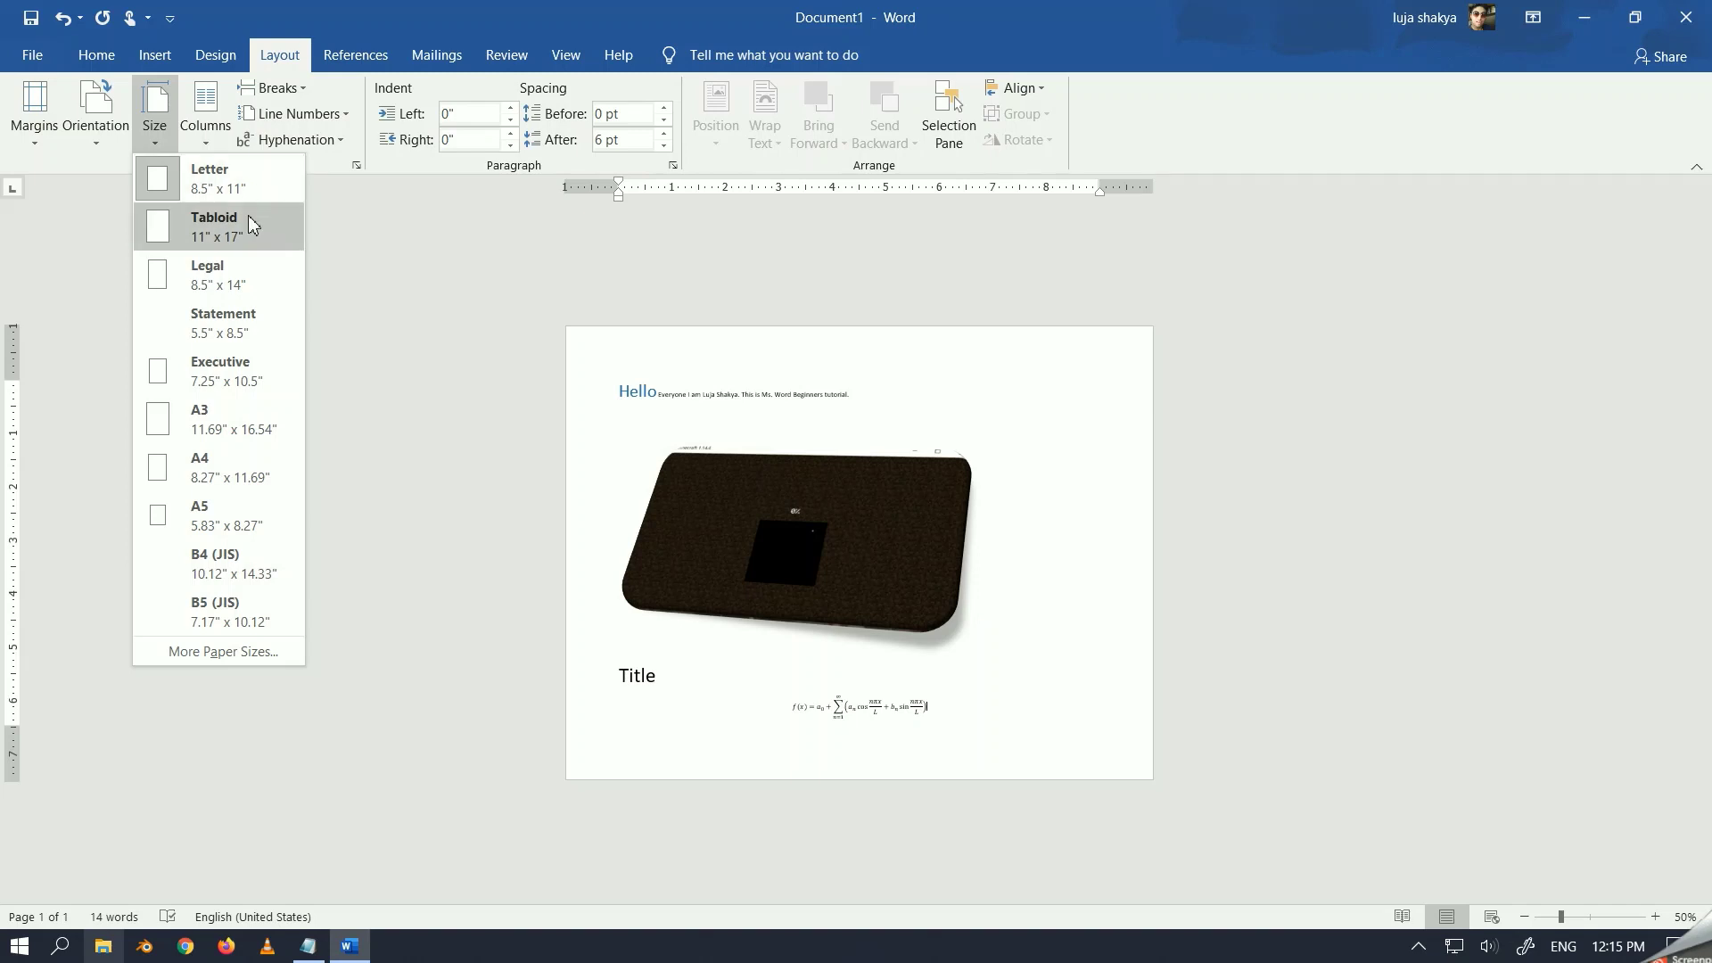
pyautogui.click(230, 482)
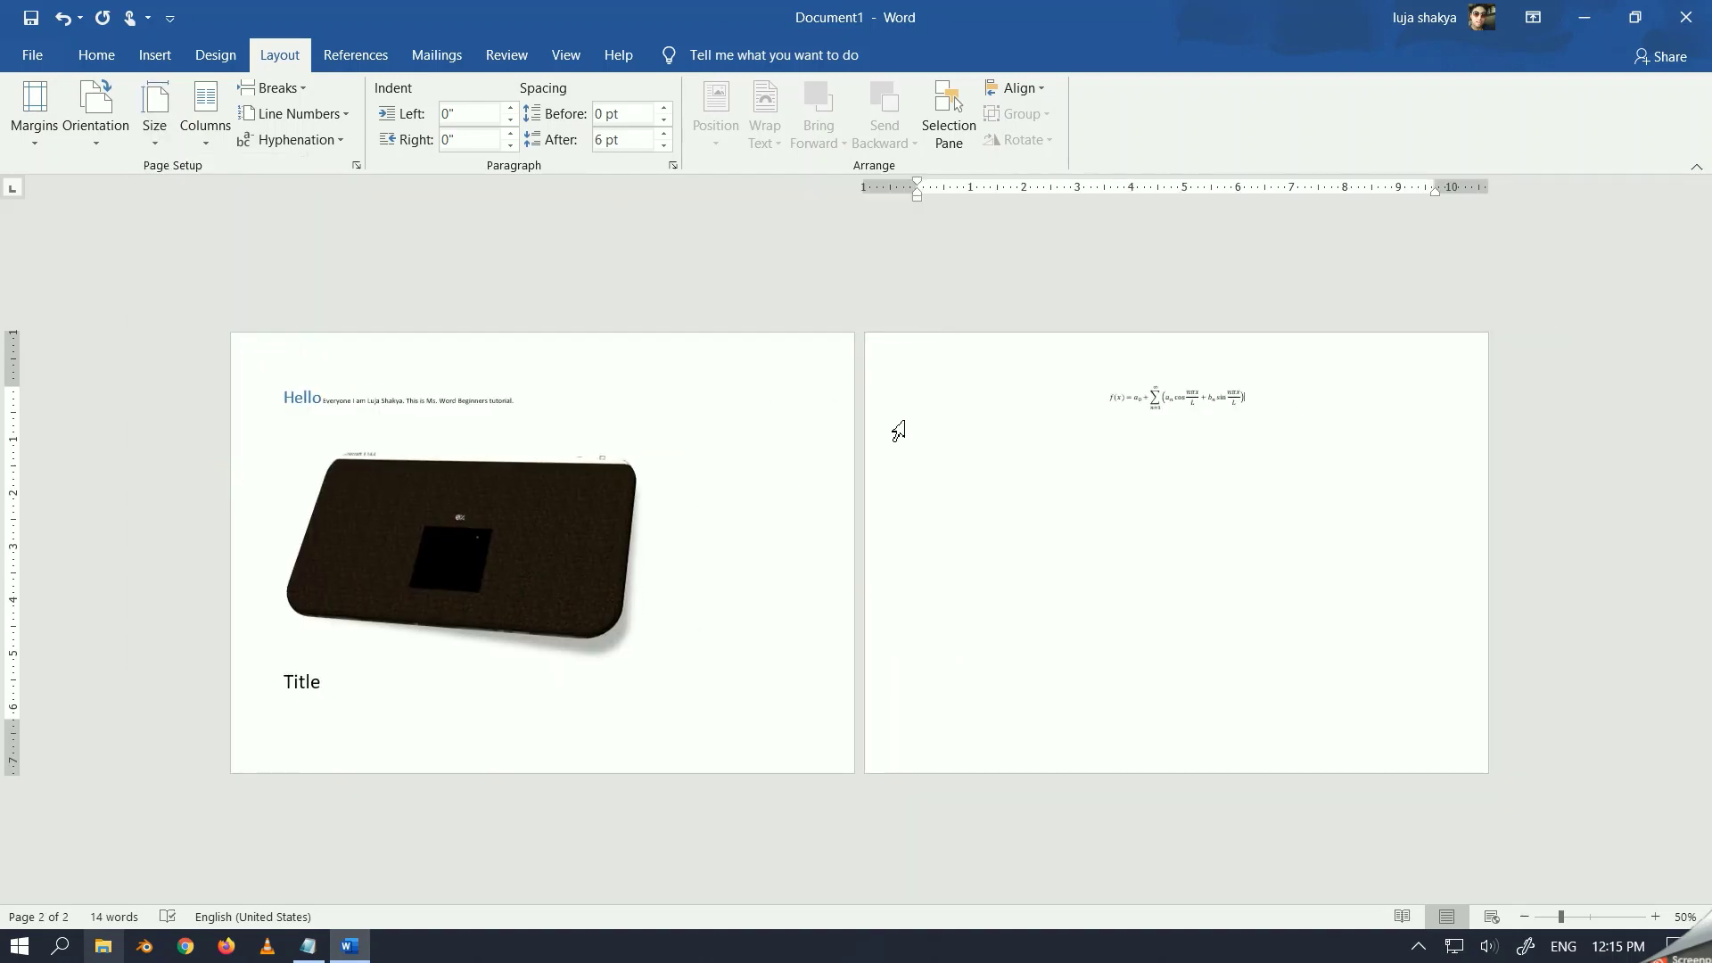
# Pull the Fourier equation back up after Title and put it on its own line
pyautogui.click(925, 403)
pyautogui.press('BackSpace')
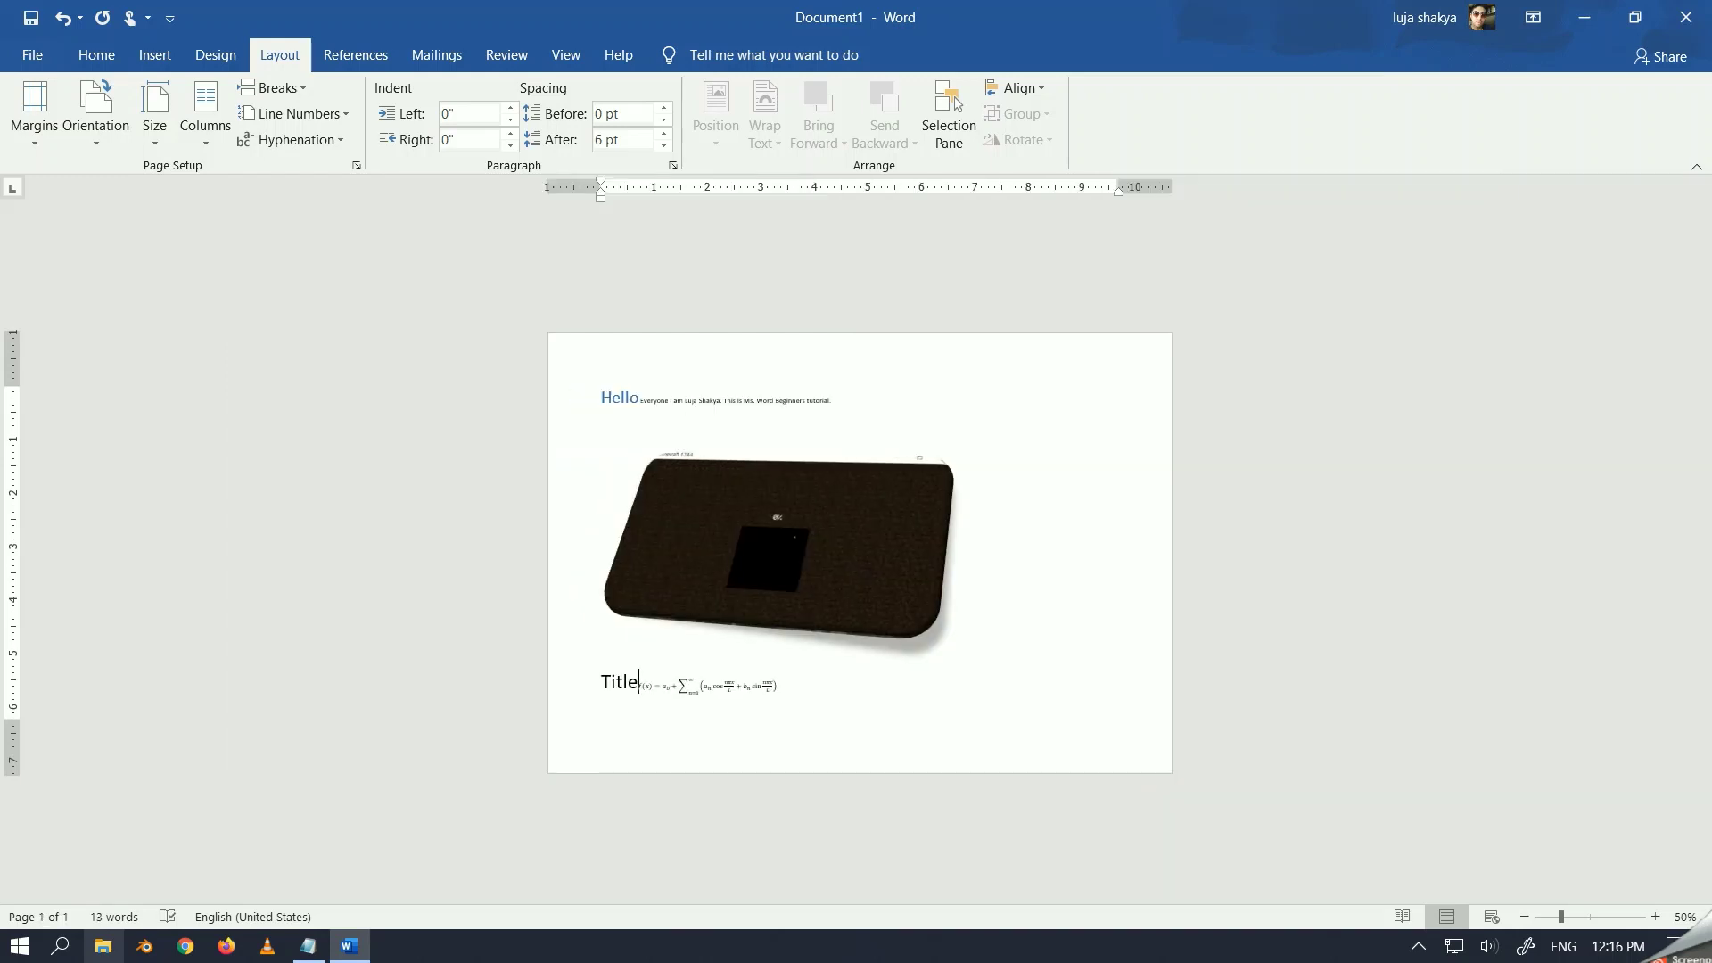
pyautogui.hotkey('ctrl', 'Return')
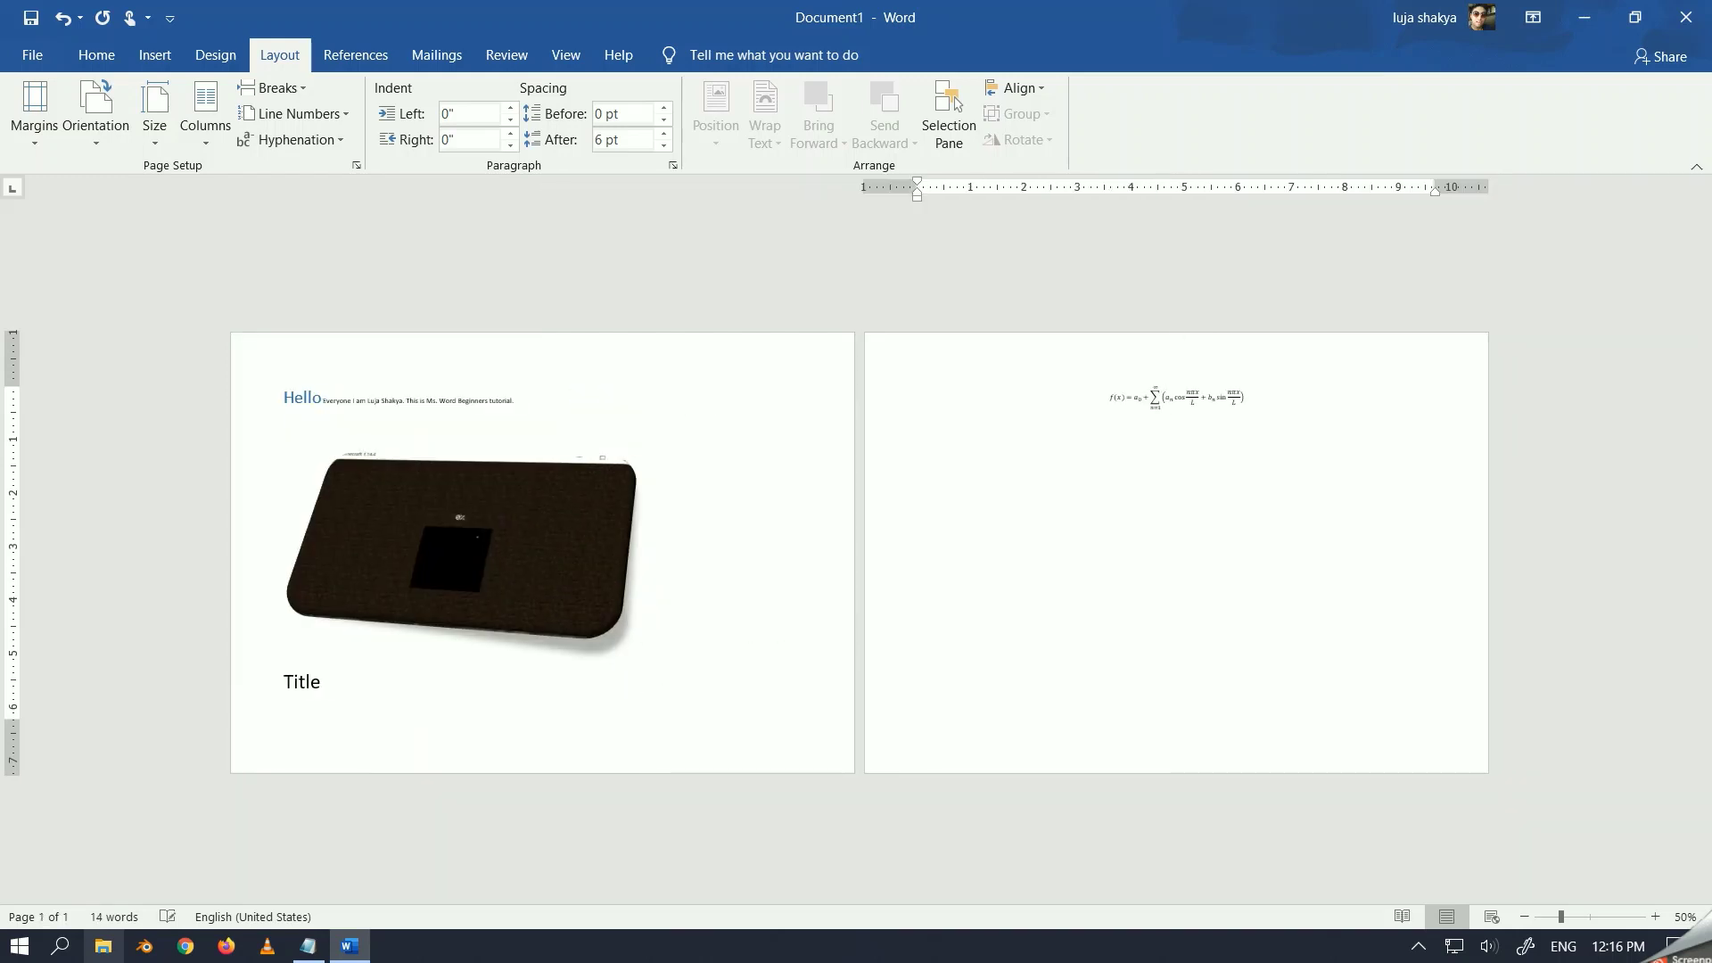
pyautogui.click(982, 543)
# Shrink the 3D picture slightly so the equation fits on page 1
pyautogui.click(417, 569)
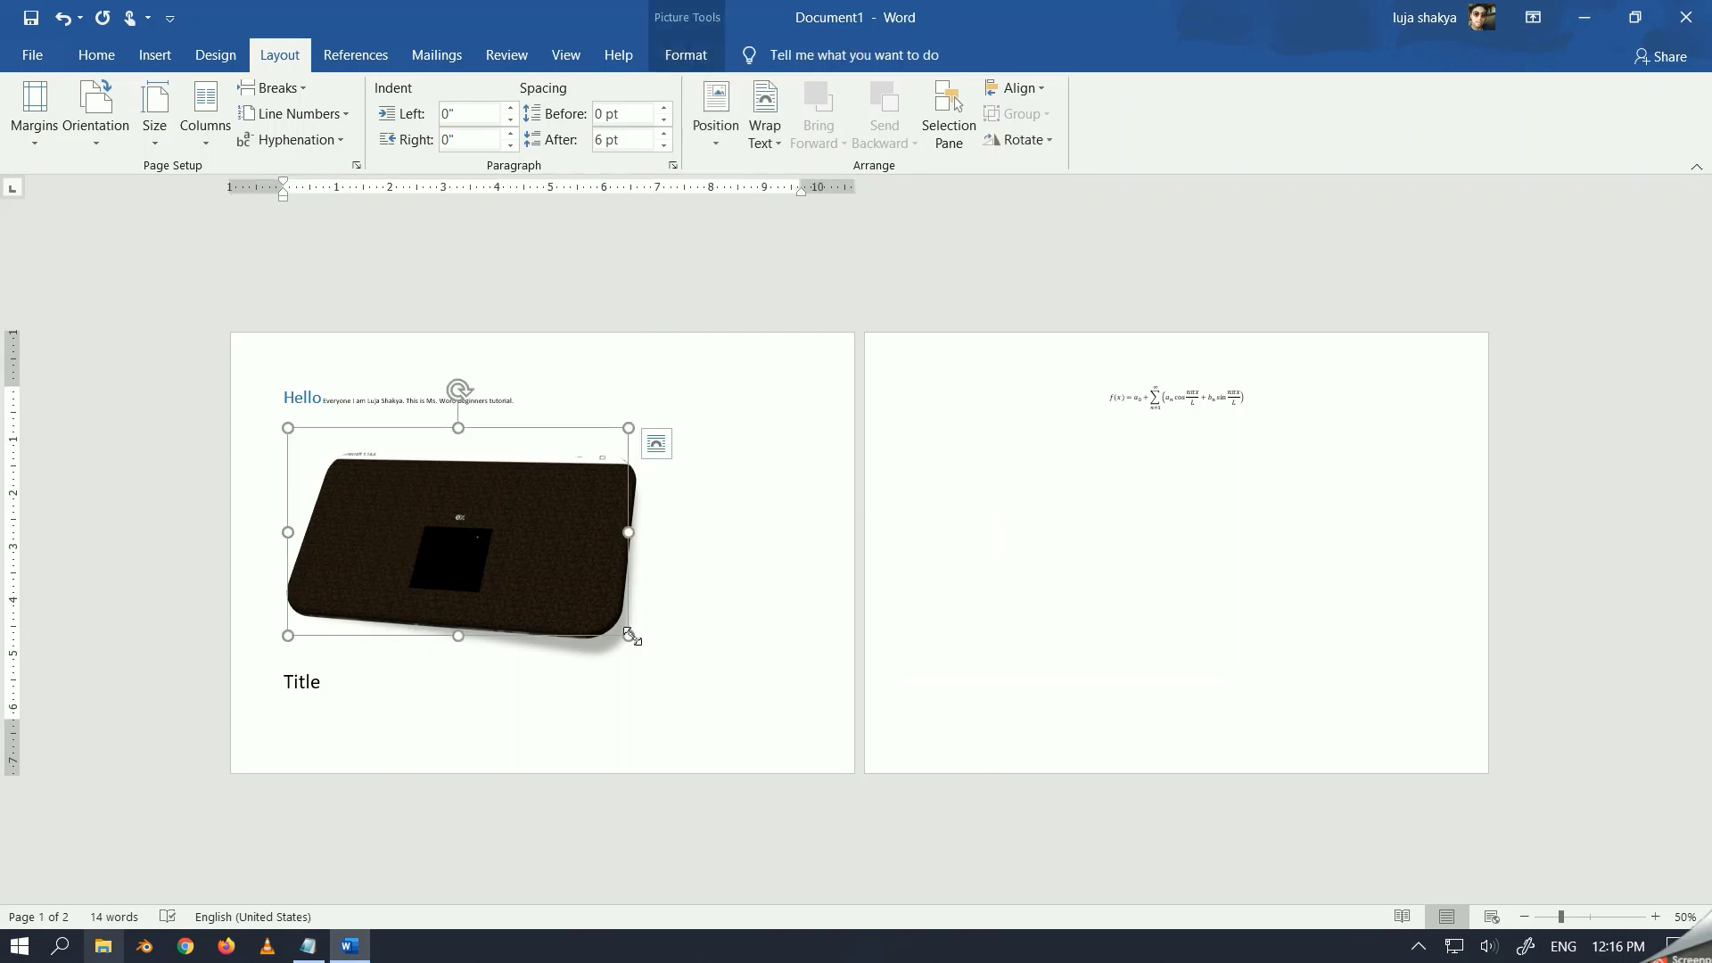
pyautogui.moveTo(635, 635); pyautogui.dragTo(612, 629)
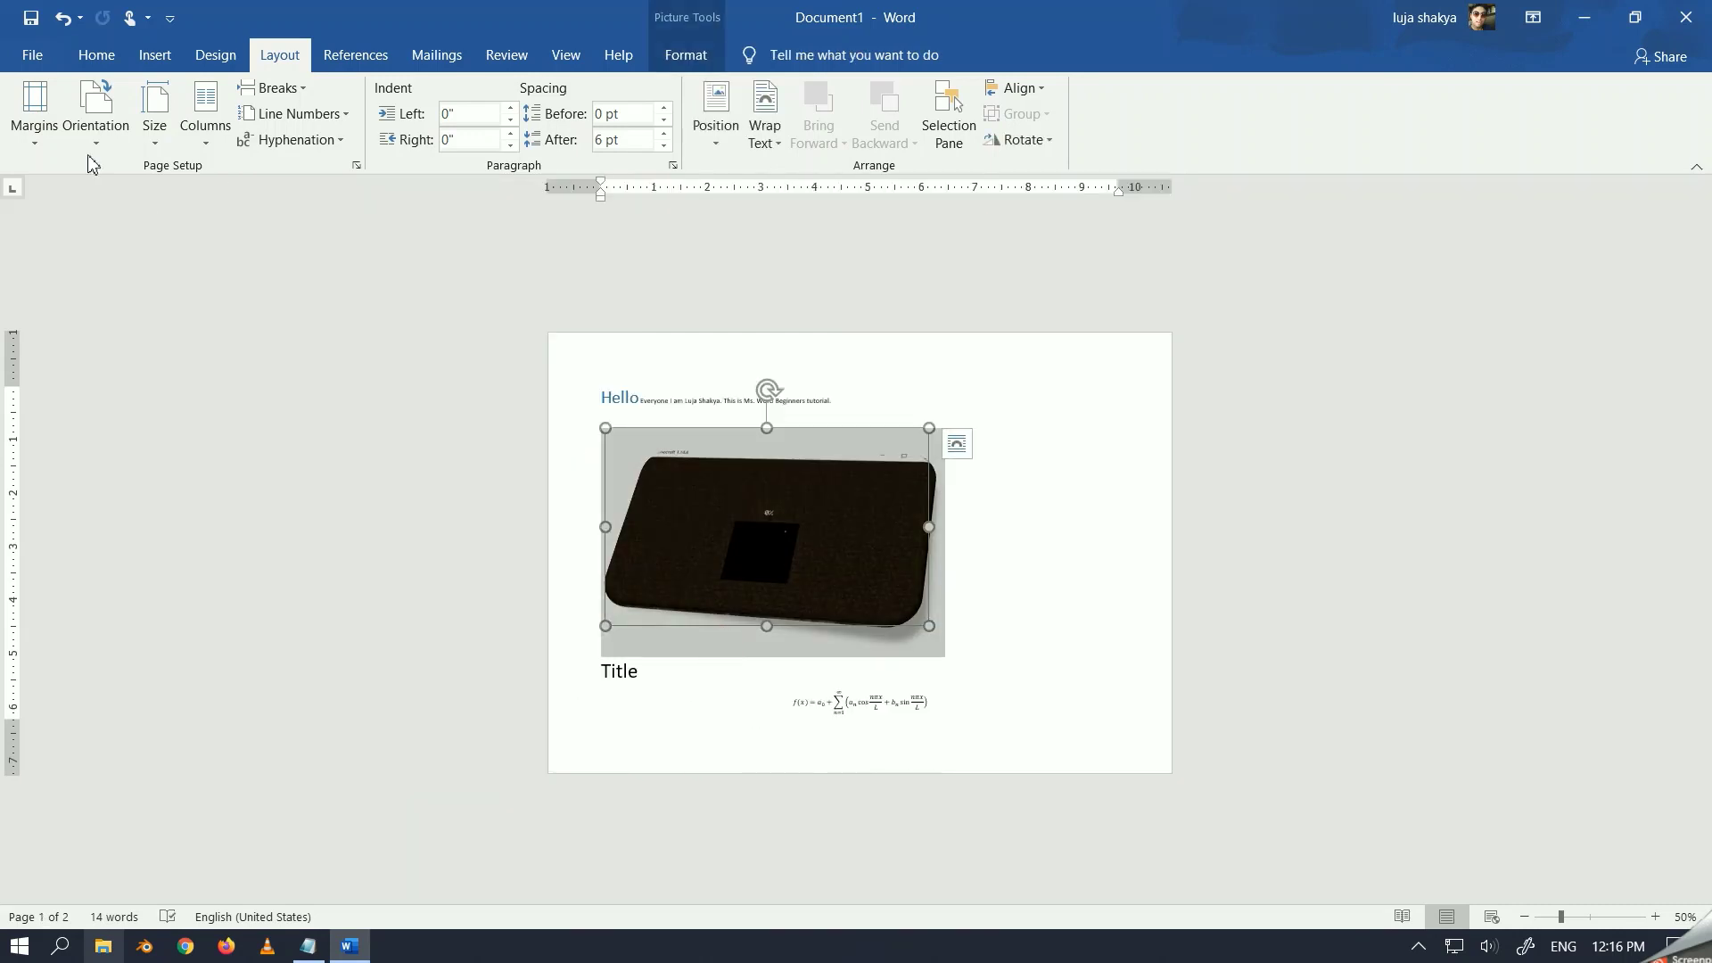
pyautogui.click(1083, 584)
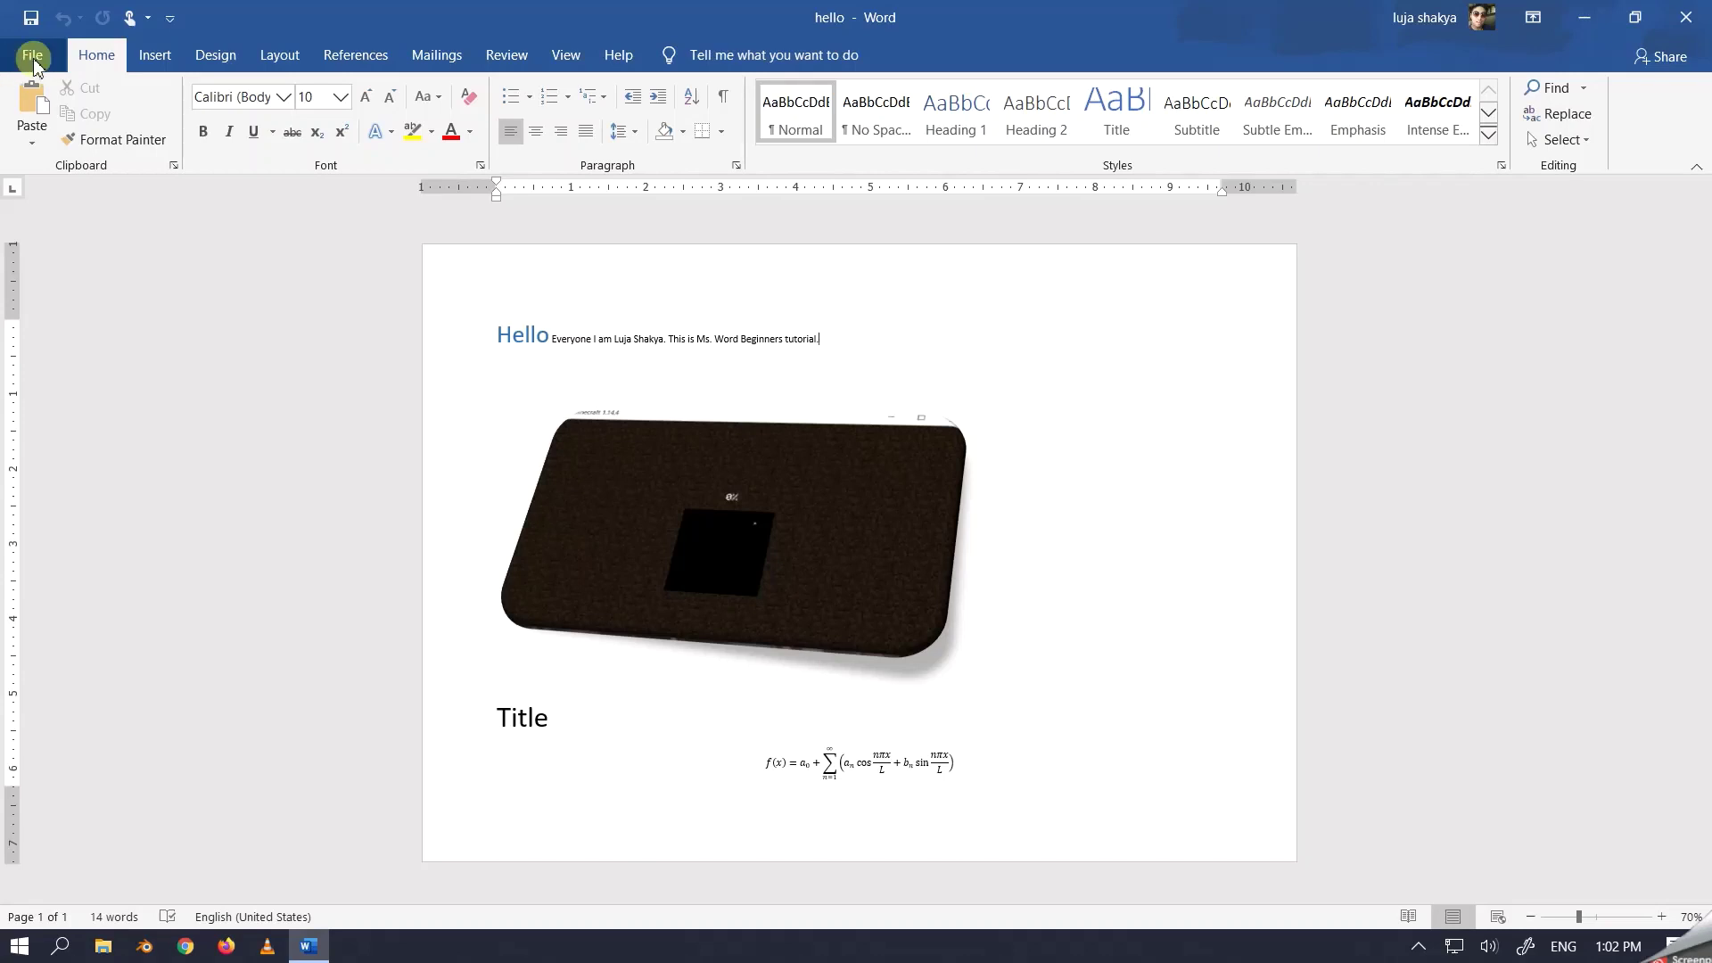
# Open the File backstage view
pyautogui.click(35, 57)
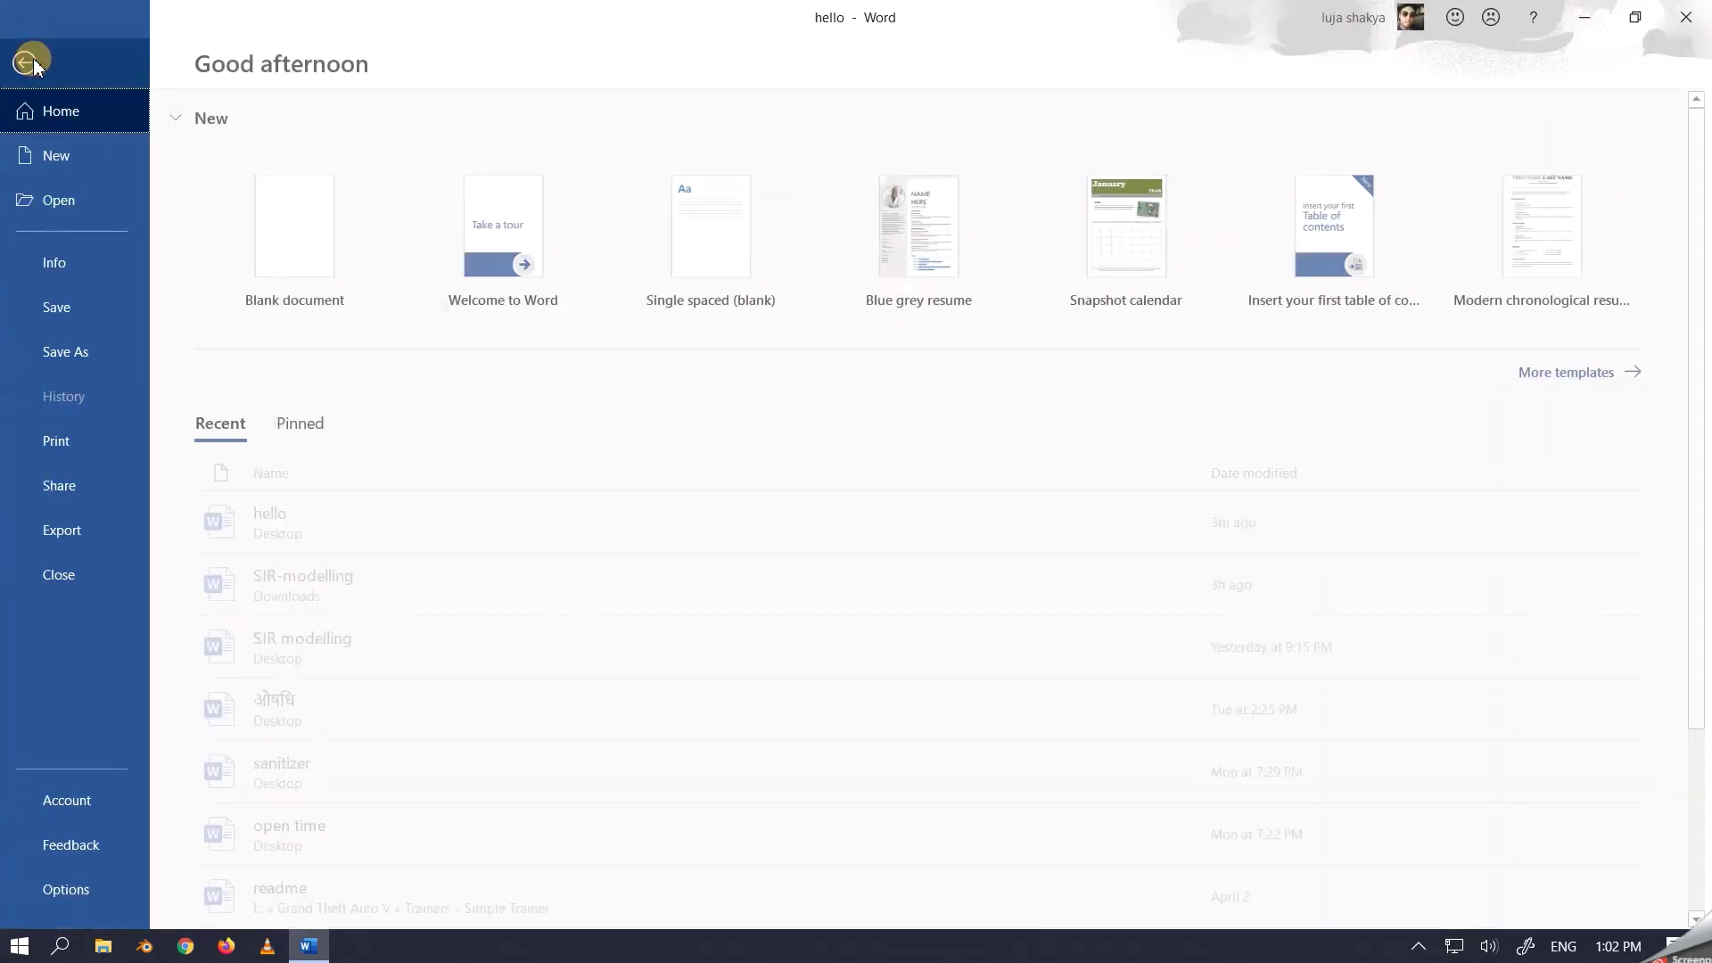
# Save the document to the Desktop as a Word Document named hello
pyautogui.click(92, 366)
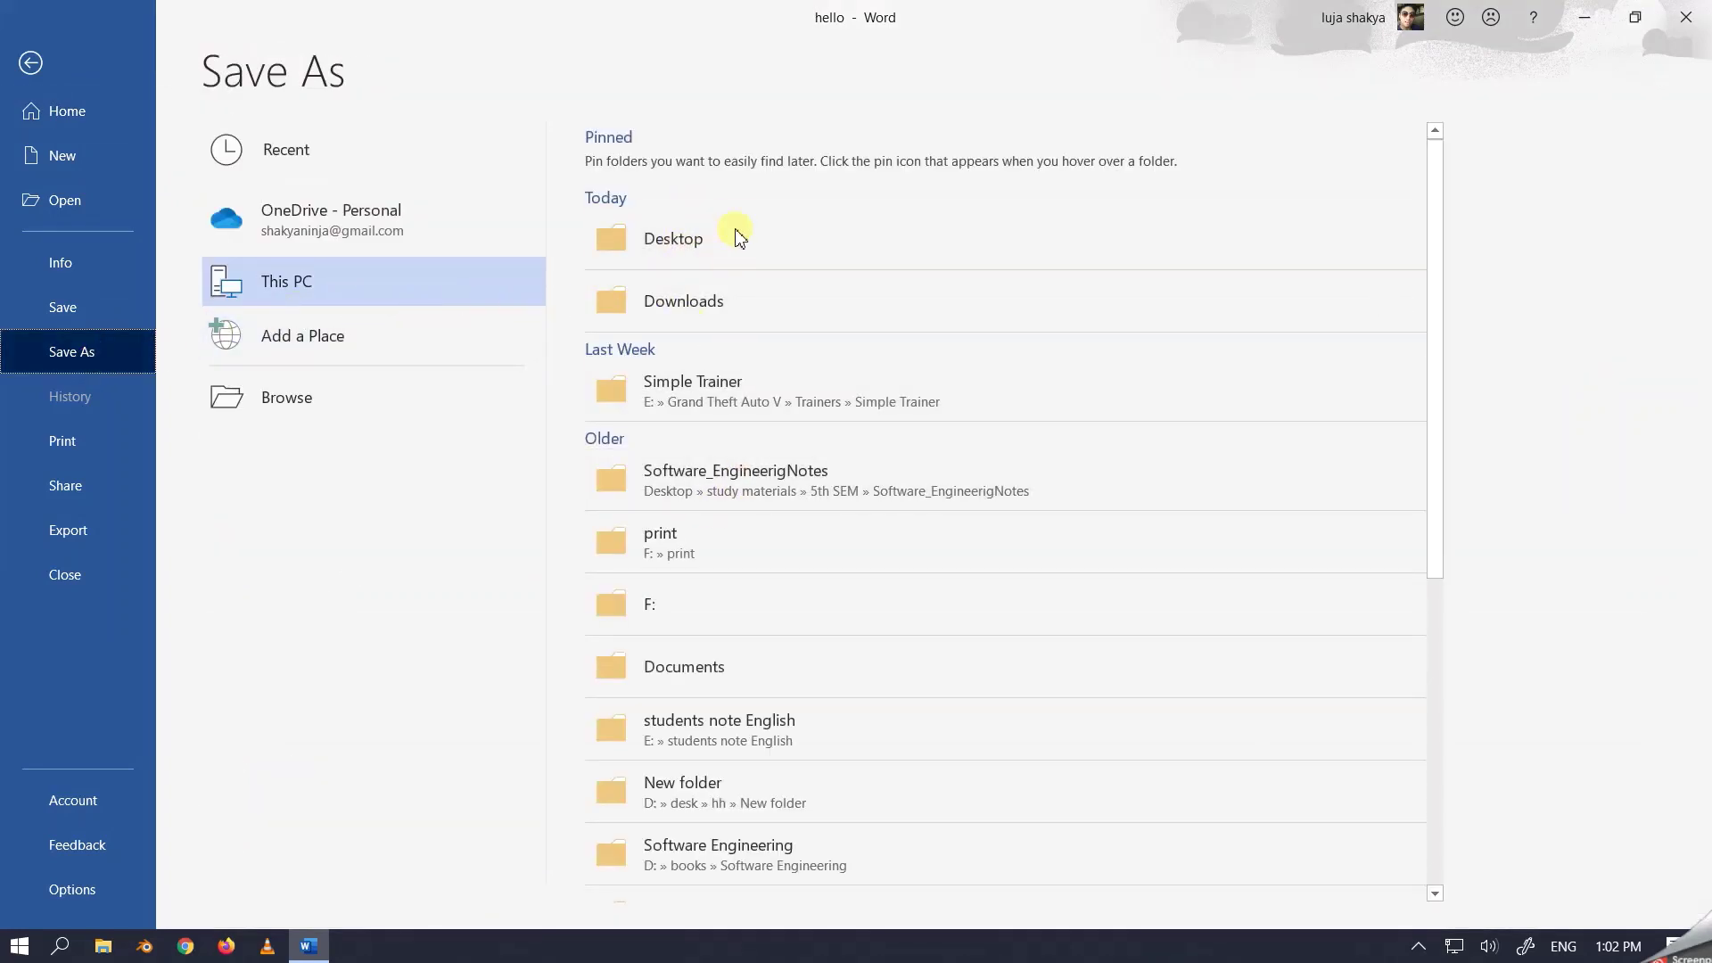
pyautogui.click(714, 239)
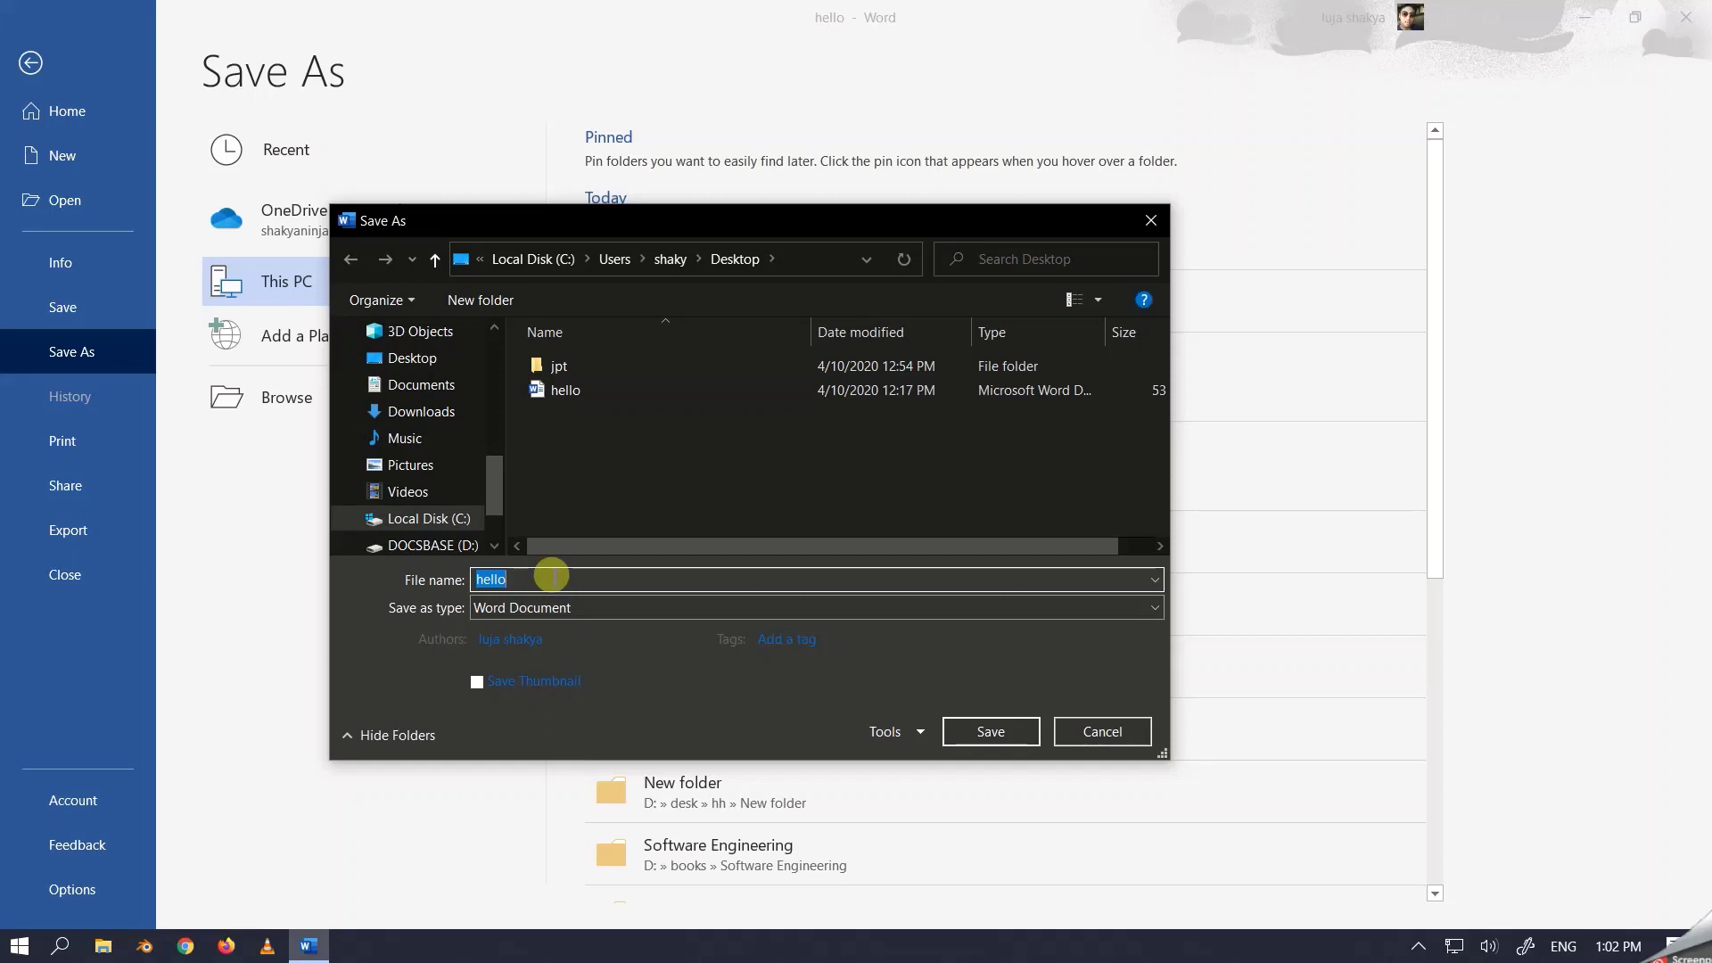
pyautogui.click(552, 578)
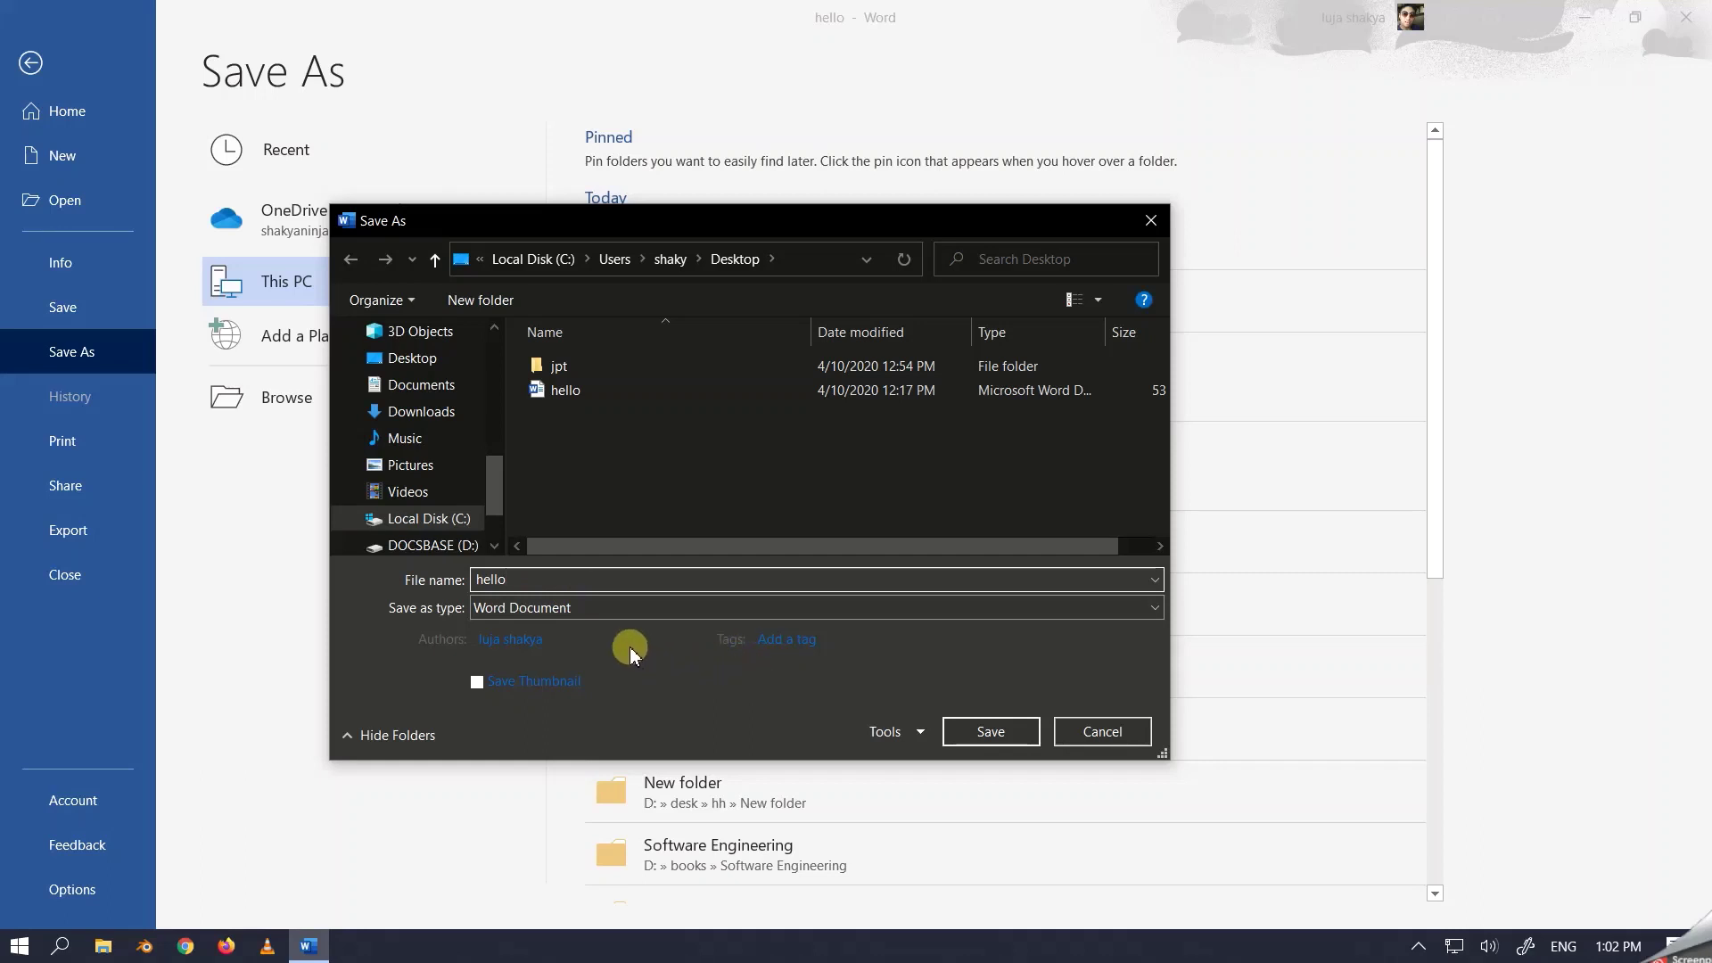
pyautogui.click(611, 606)
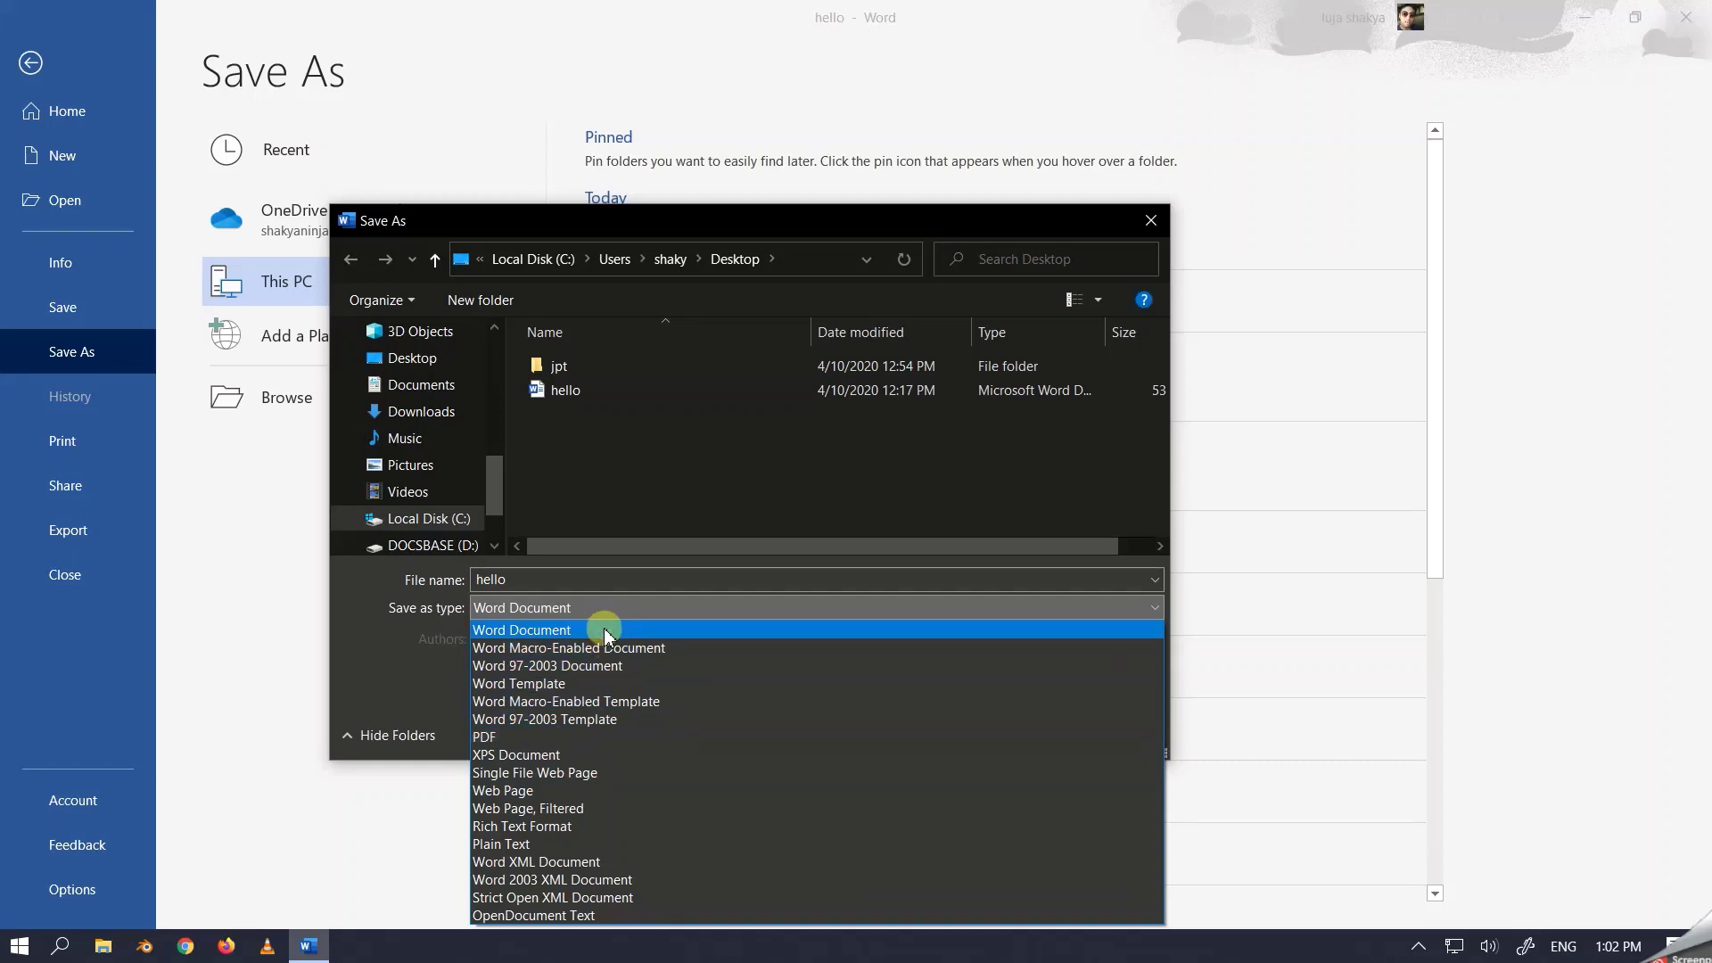
pyautogui.click(596, 631)
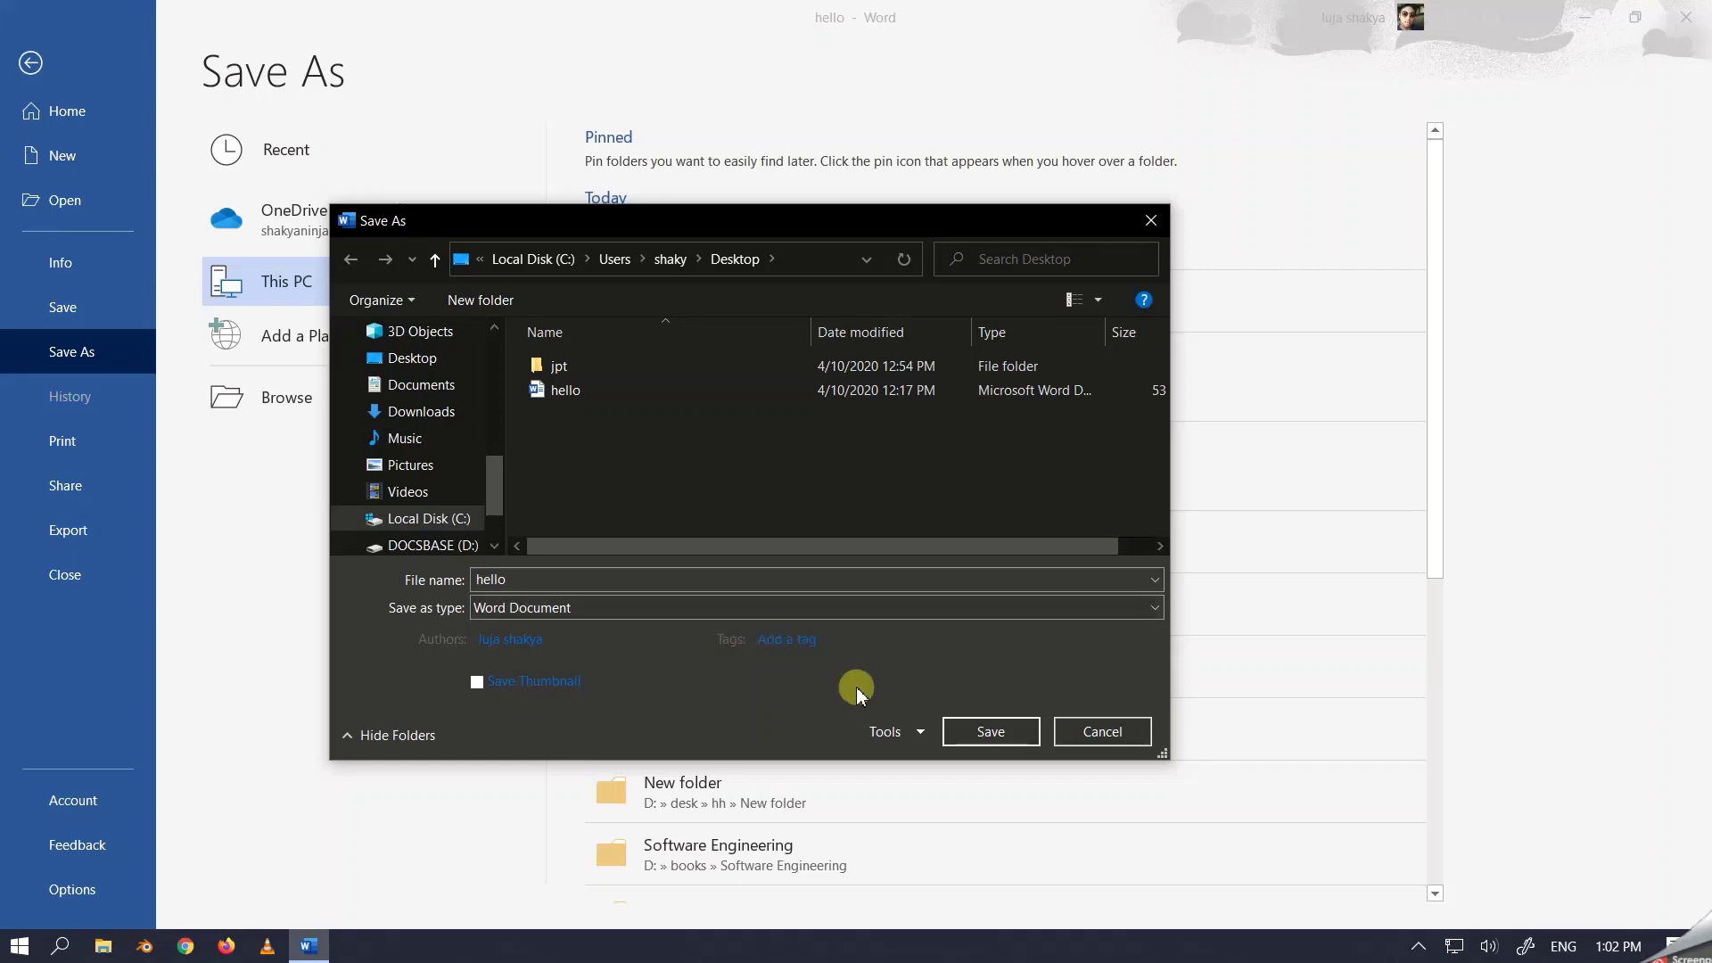
pyautogui.click(974, 729)
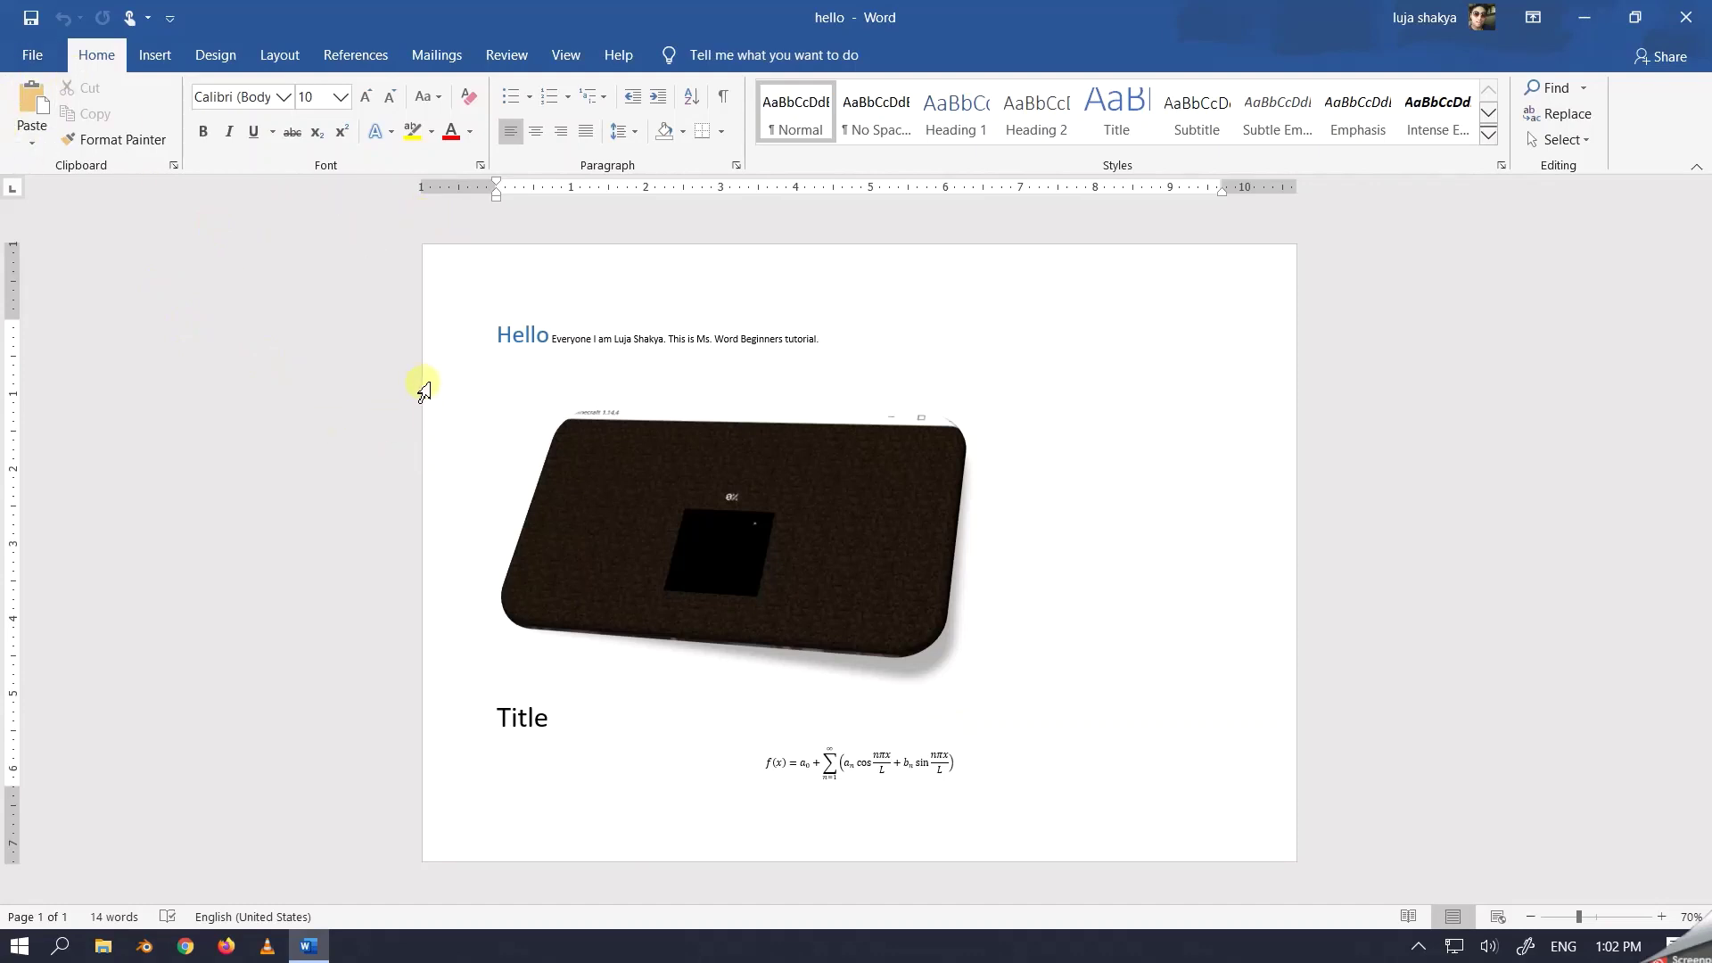
# Set up a Desktop save as PDF, extending the file name to 'hello for printing'
pyautogui.click(31, 56)
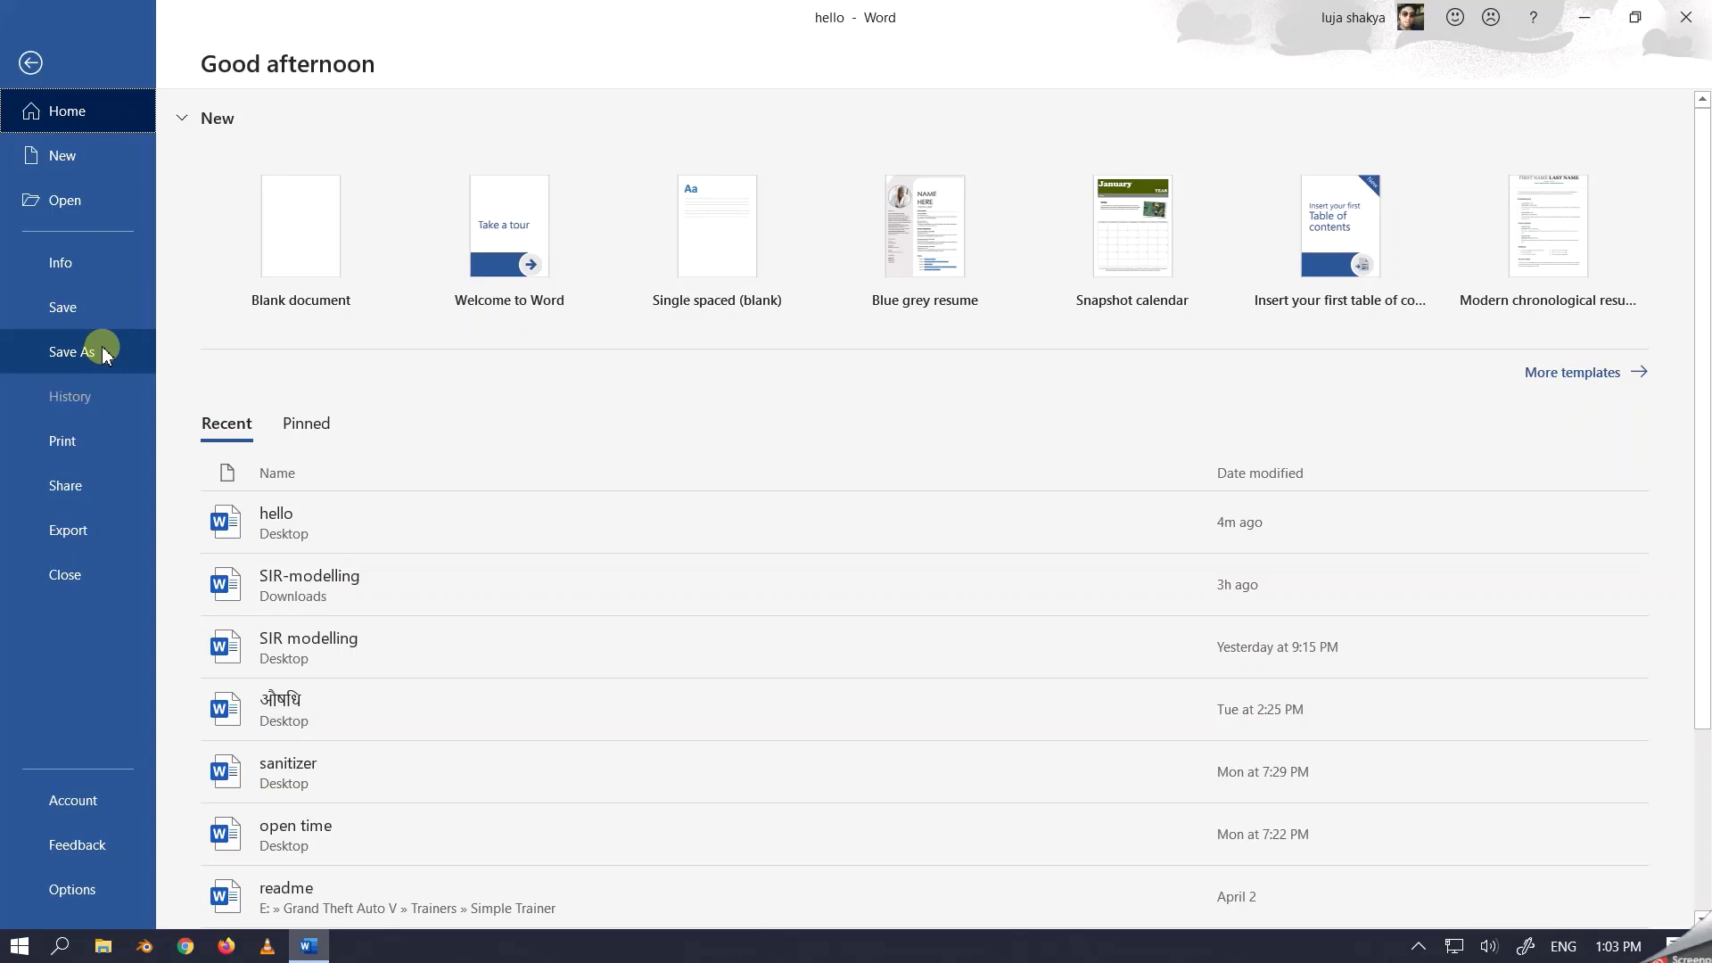
pyautogui.click(104, 352)
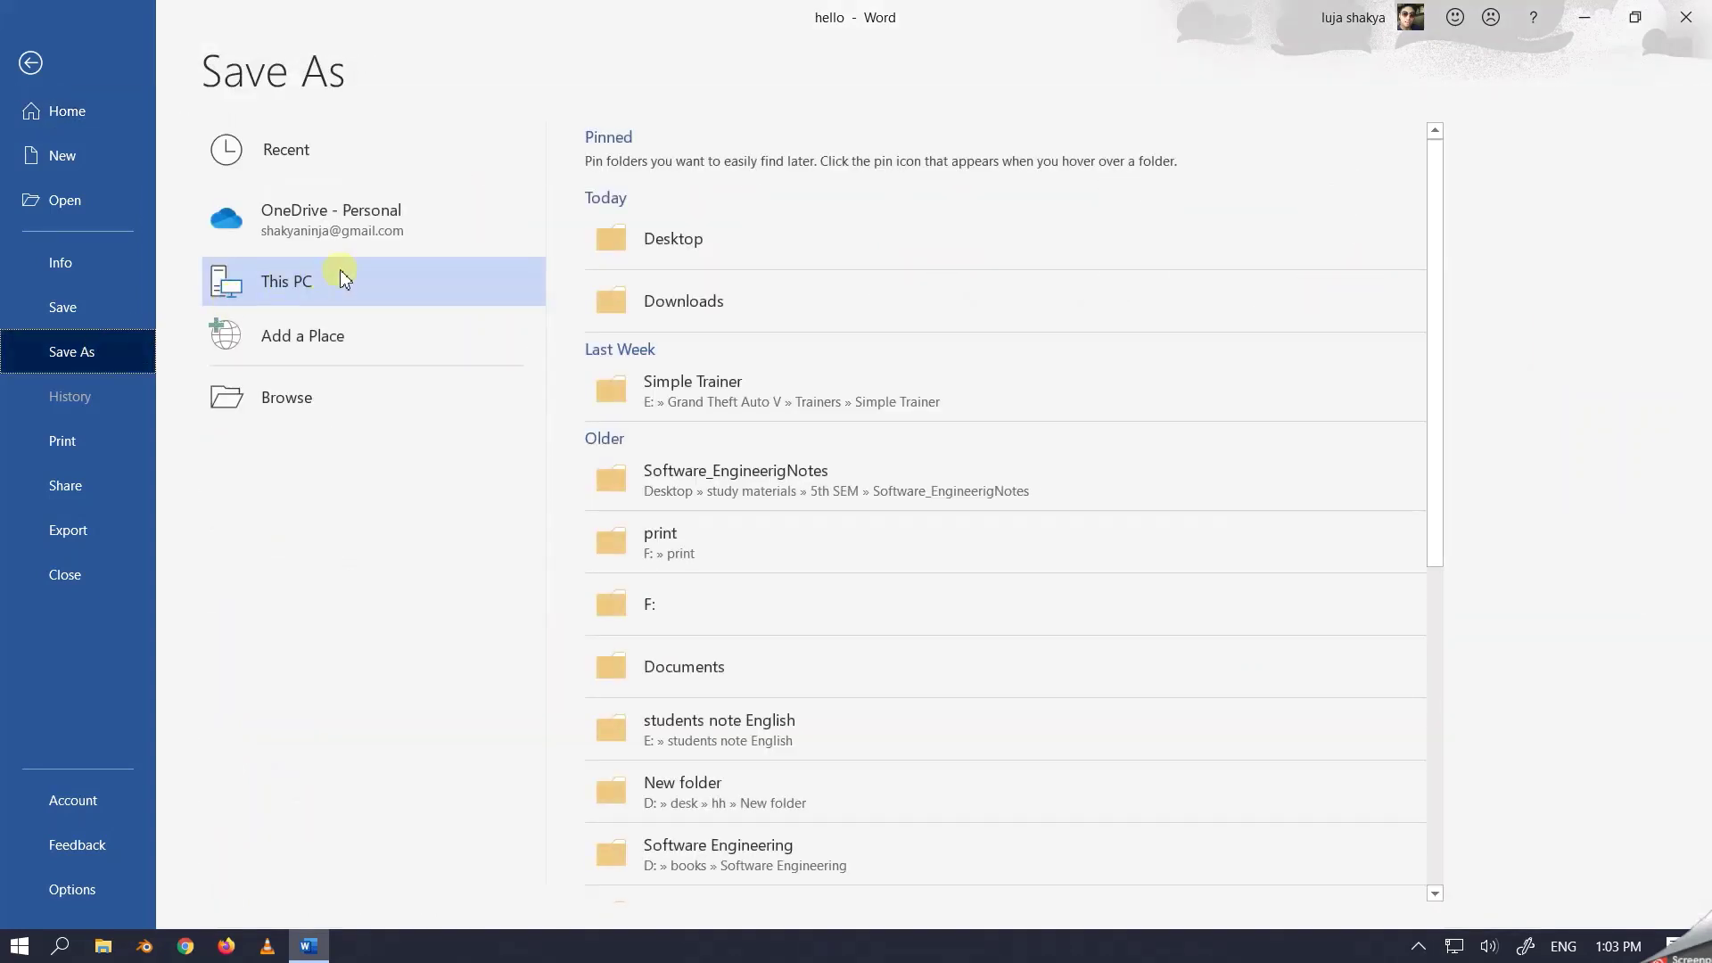
pyautogui.click(749, 250)
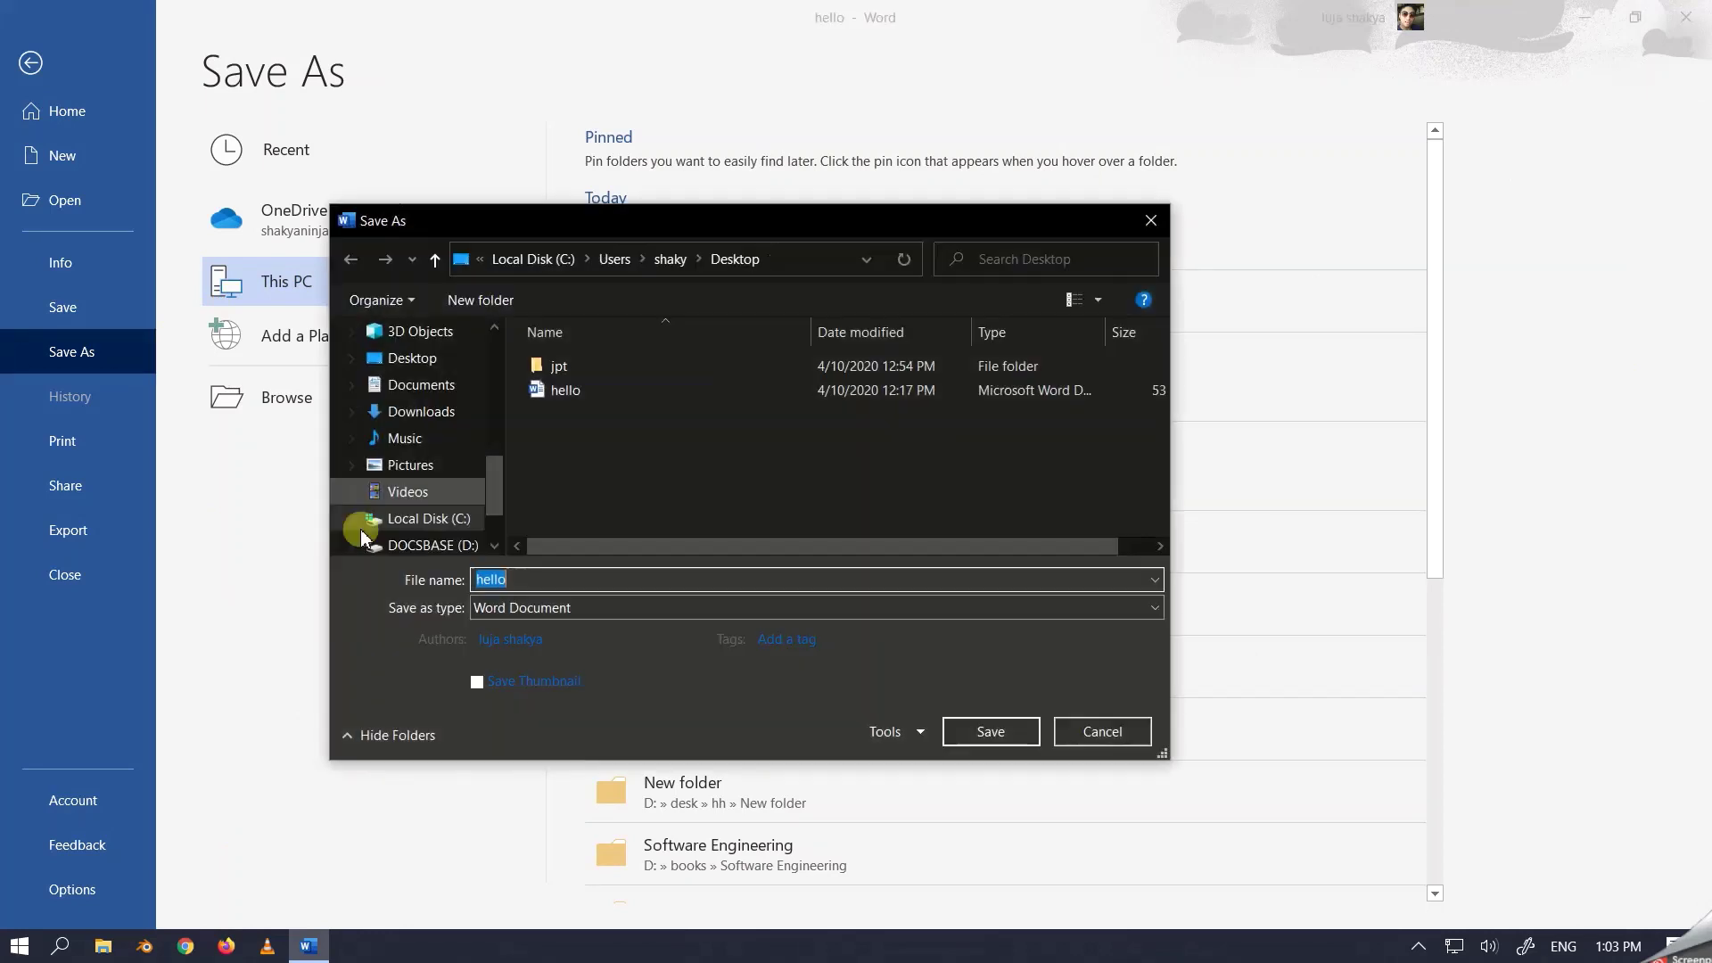
pyautogui.click(552, 615)
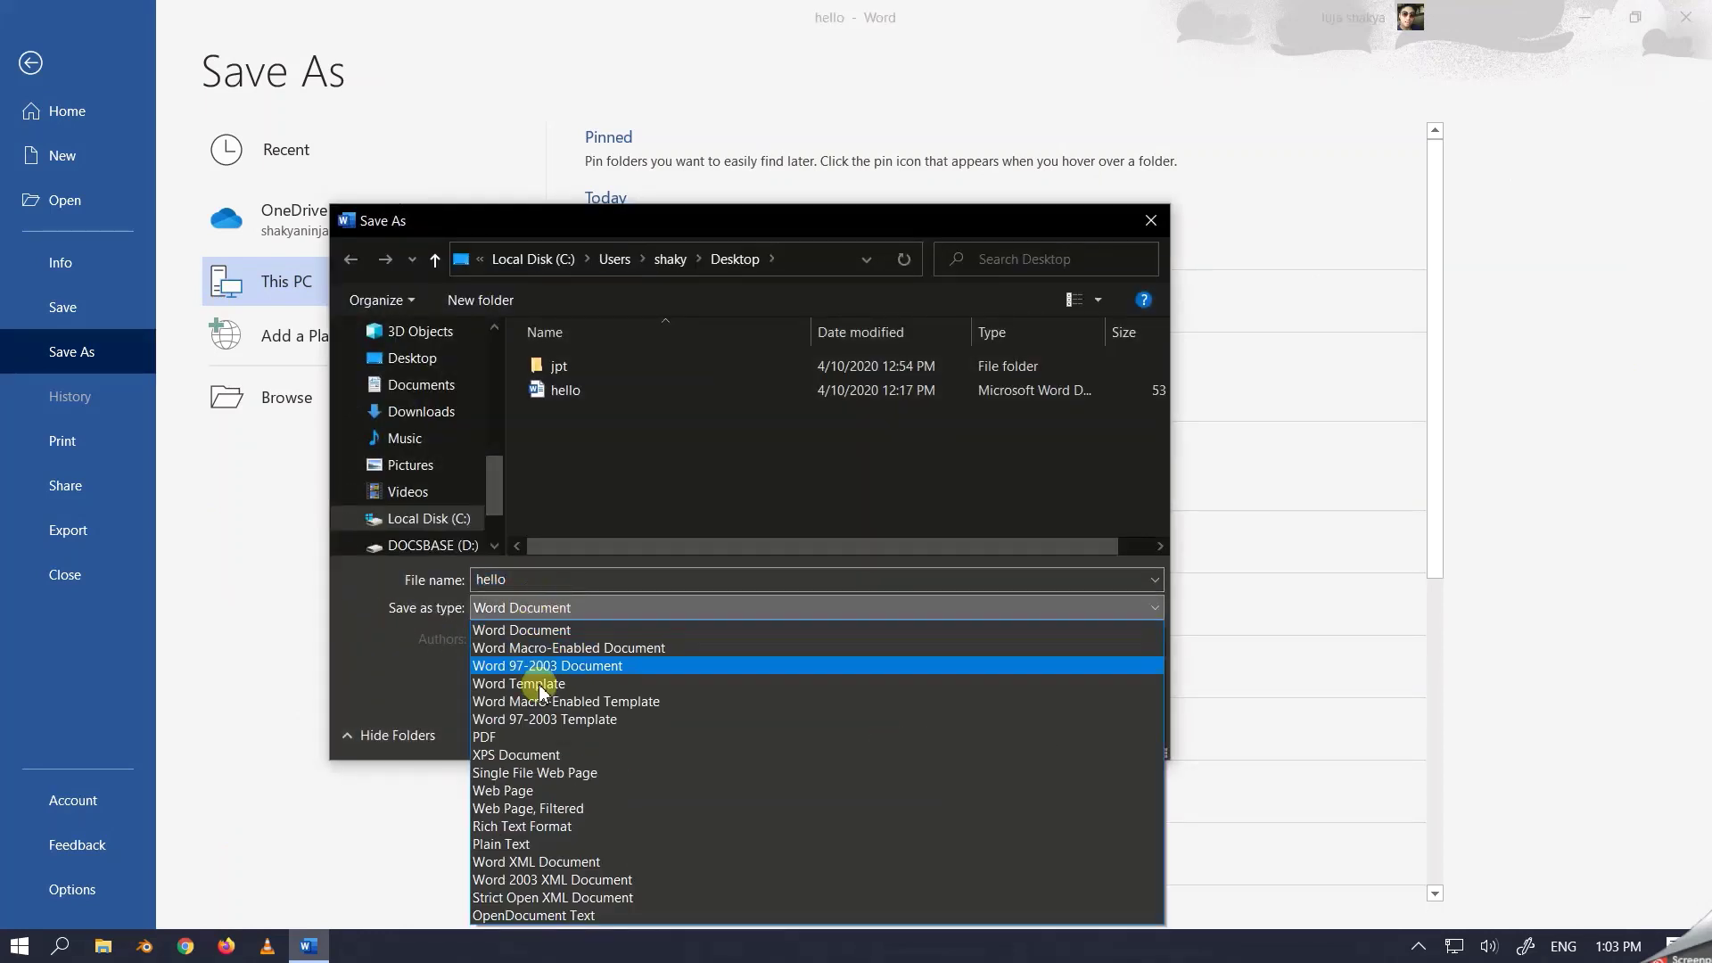
pyautogui.click(488, 739)
pyautogui.doubleClick(517, 578)
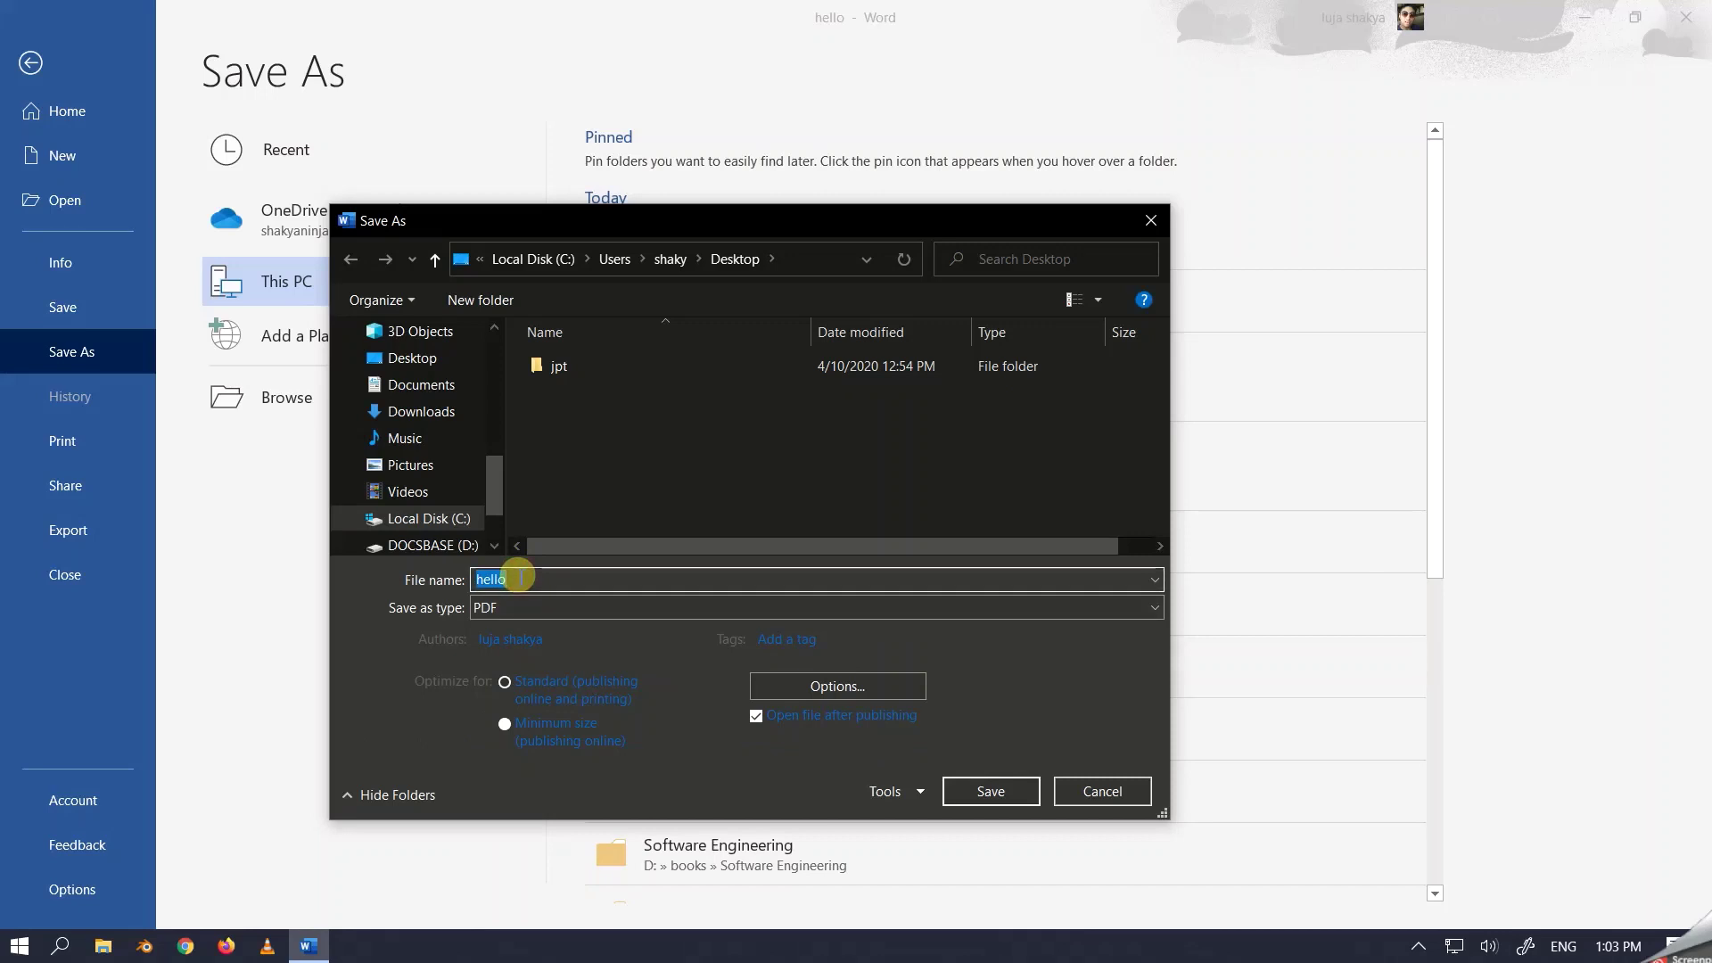
pyautogui.click(519, 577)
pyautogui.write('for ')
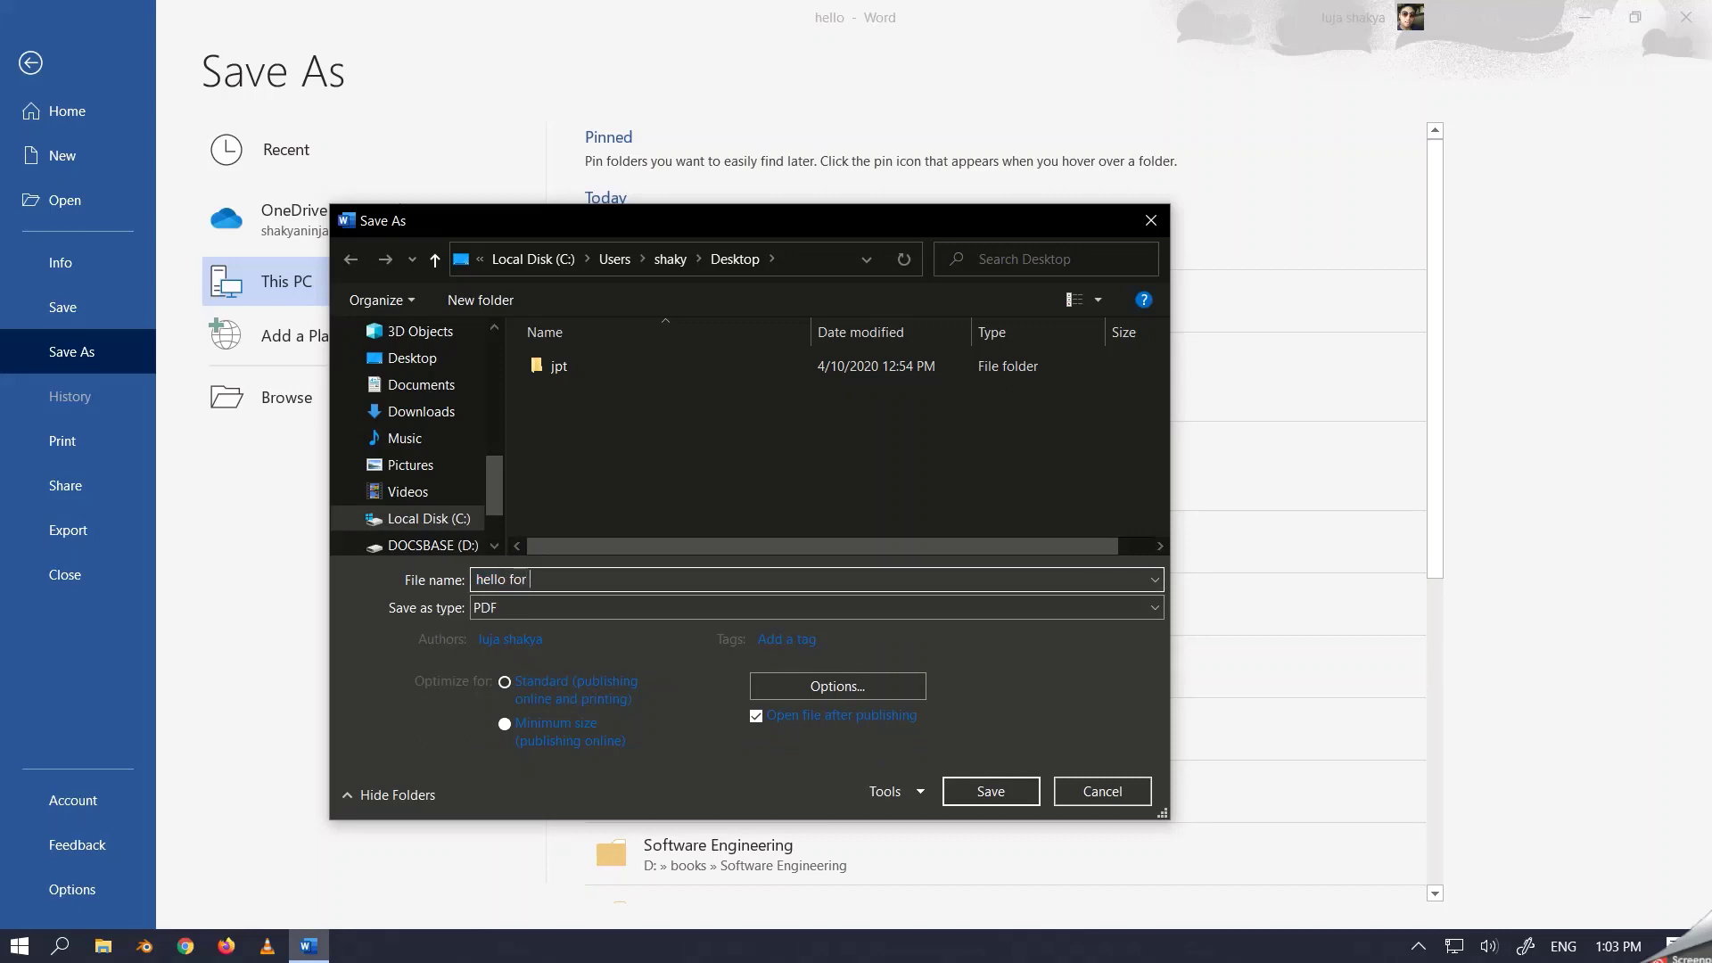
pyautogui.write('printin')
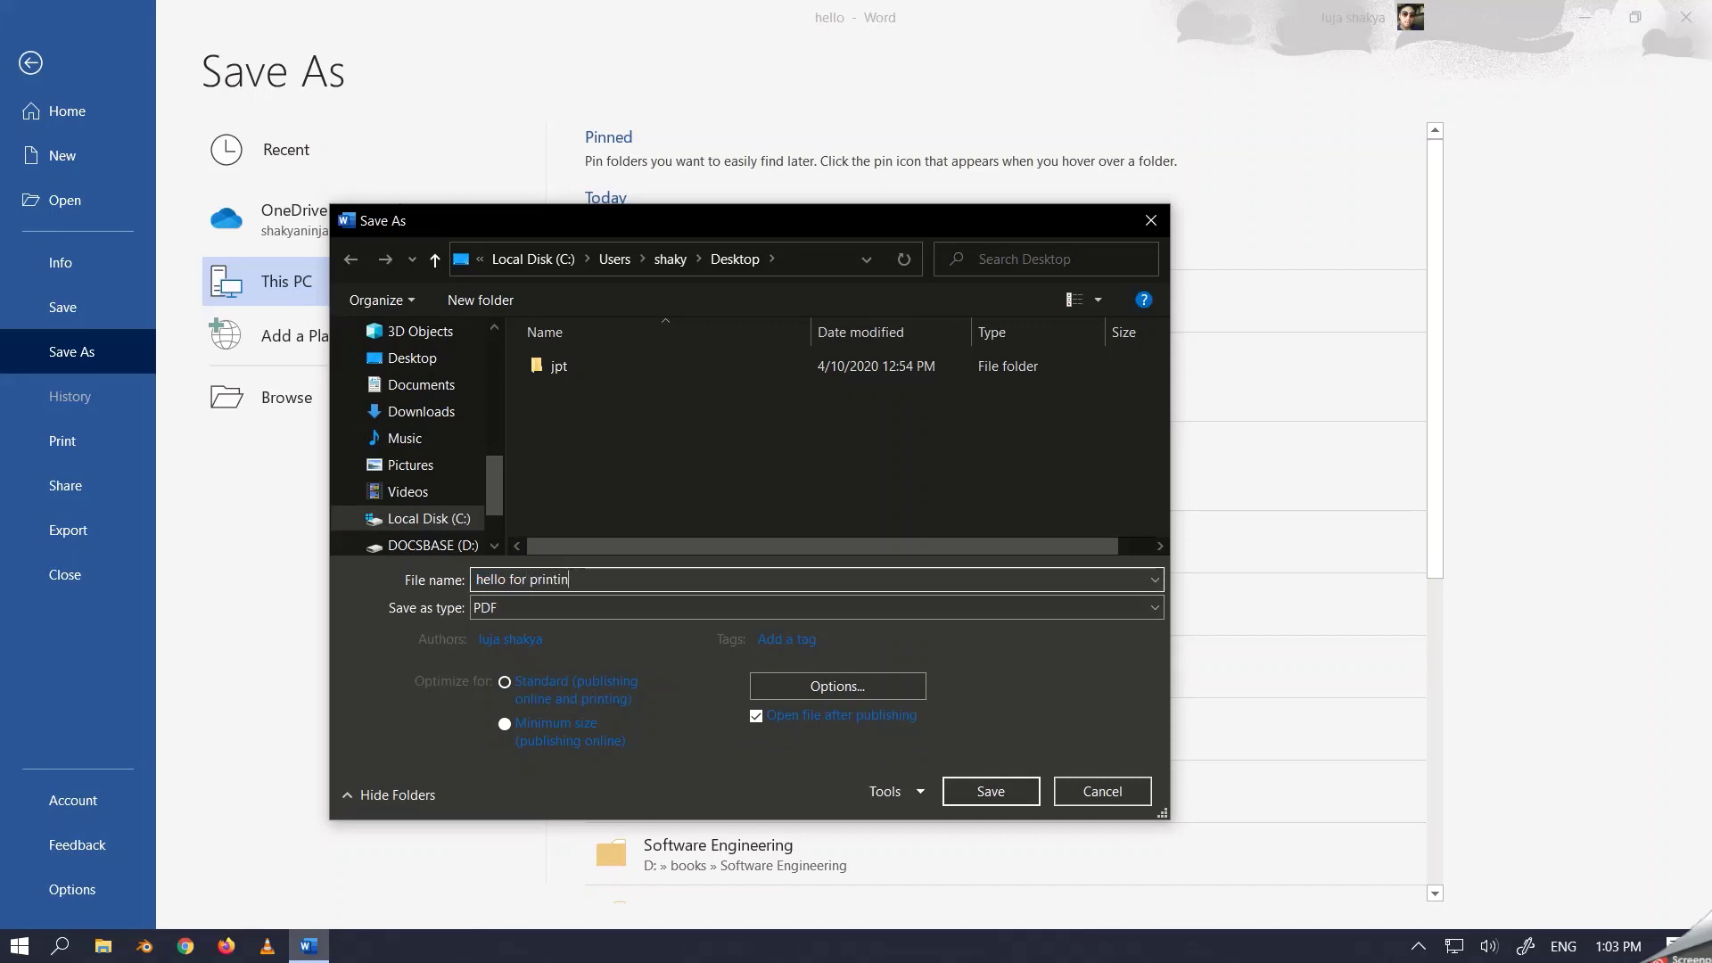
pyautogui.write('g')
# Export the 'hello for printing' PDF and check it in Edge, briefly selecting the intro sentence
pyautogui.click(982, 786)
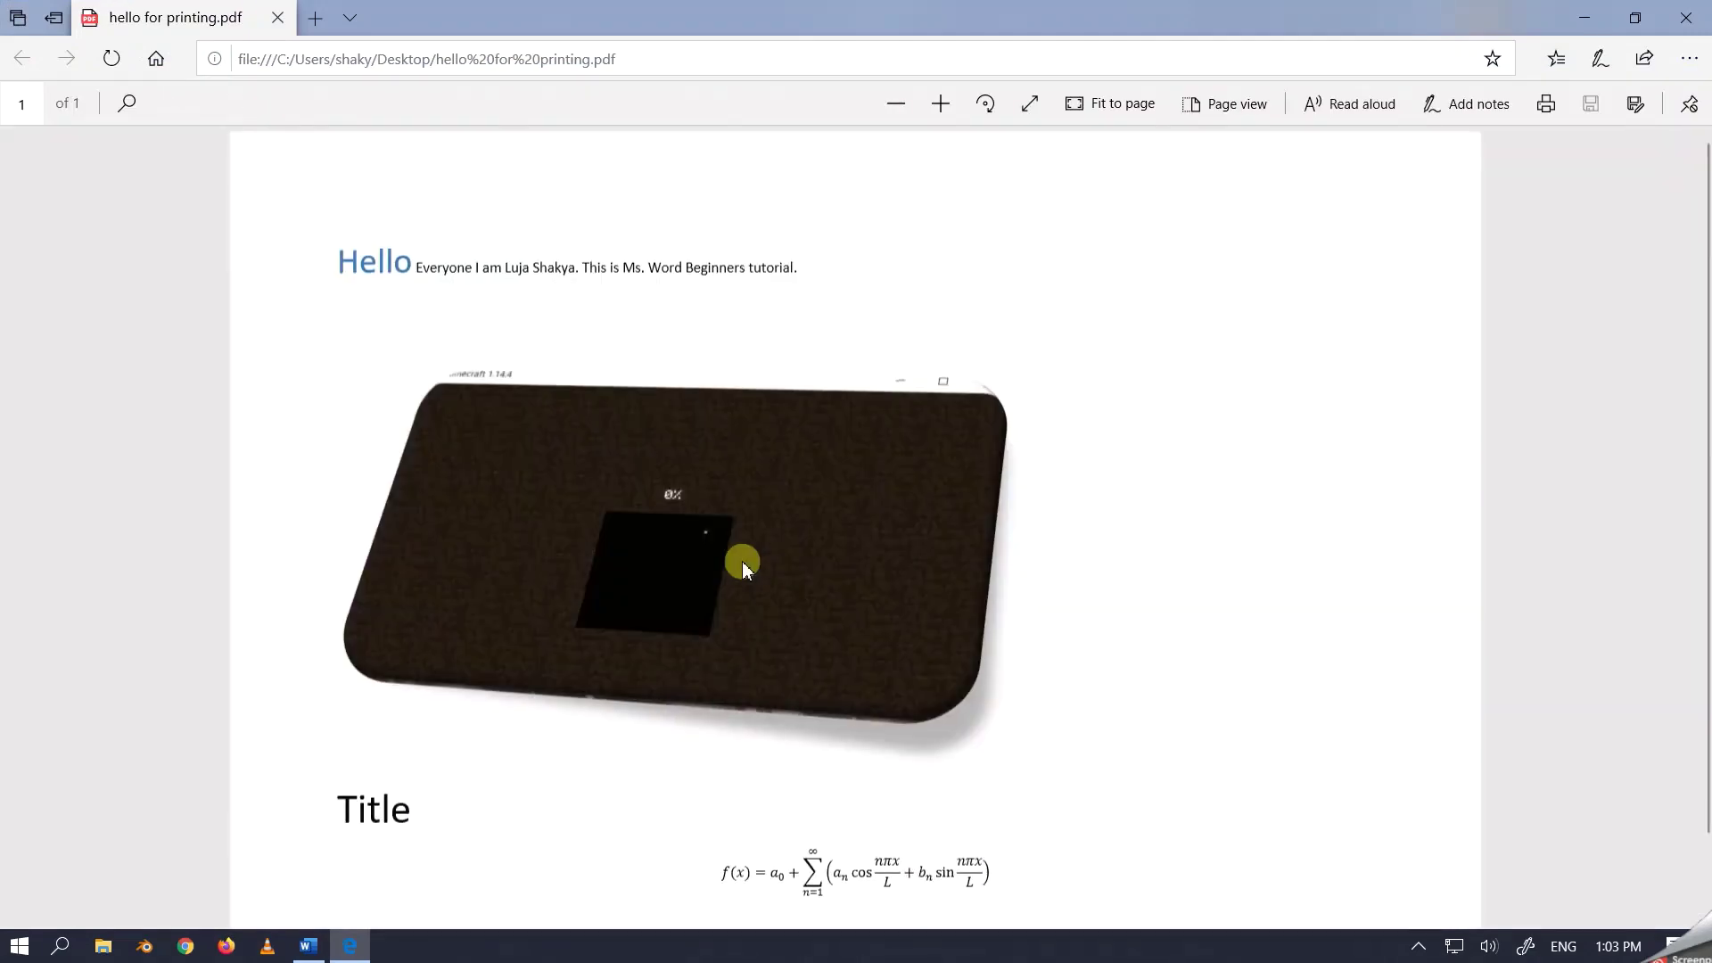
pyautogui.scroll(-1, 1016, 468)
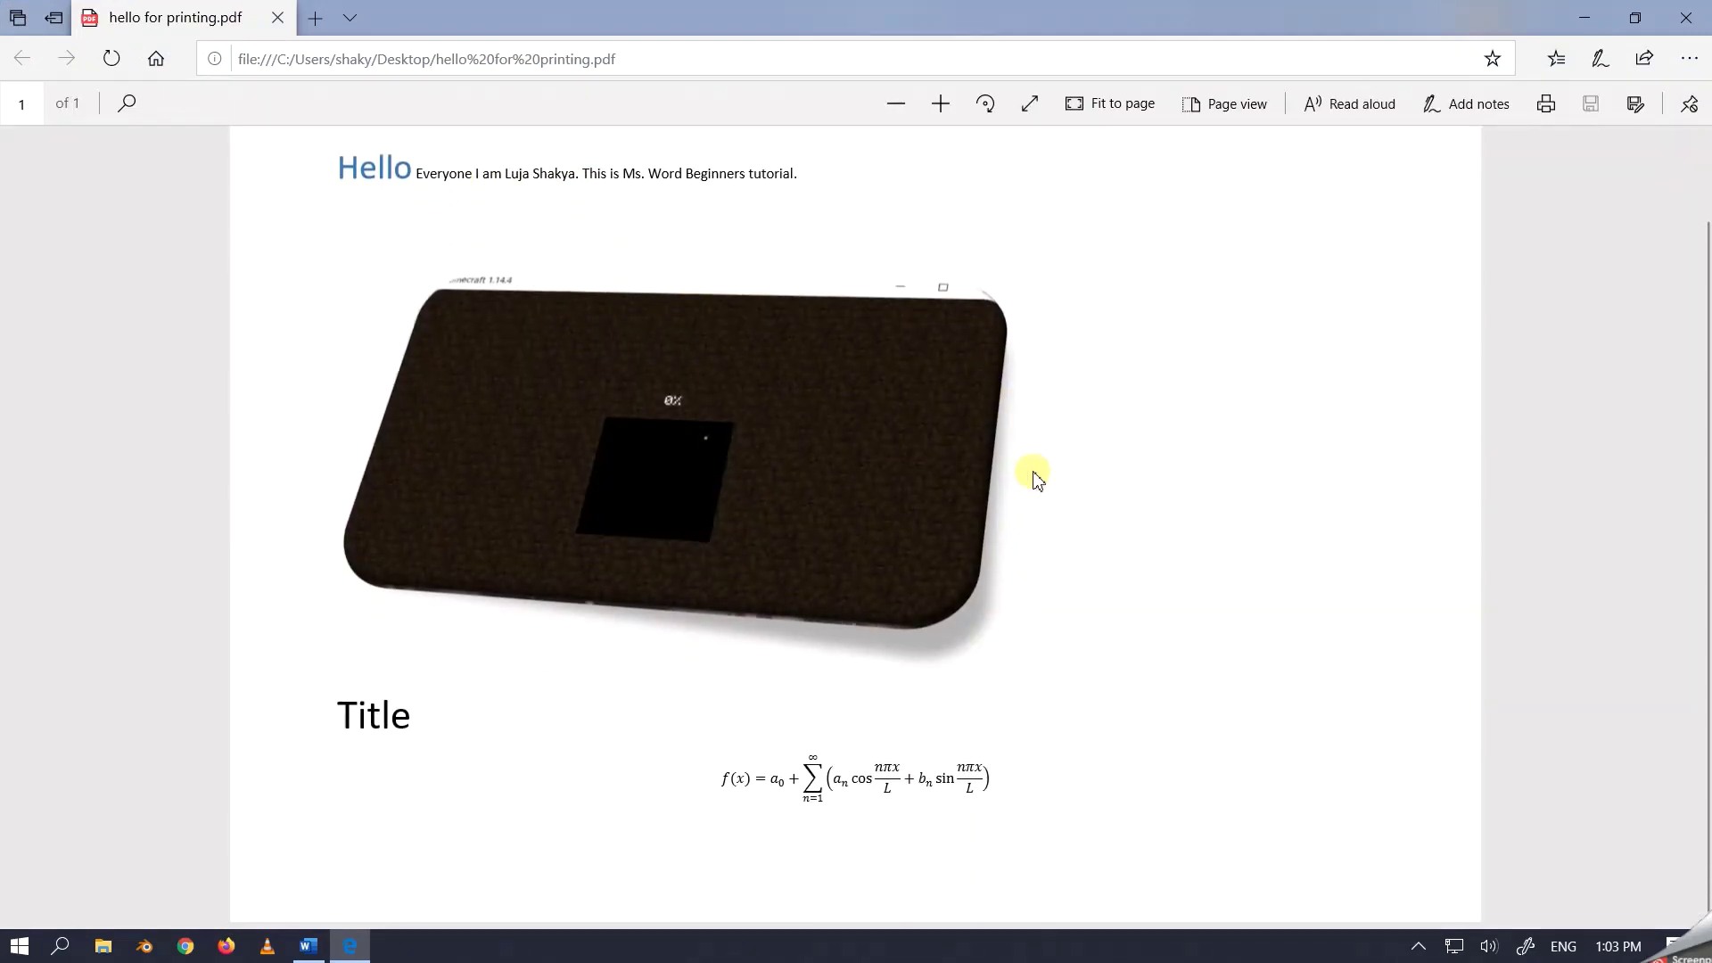
pyautogui.scroll(1, 1037, 481)
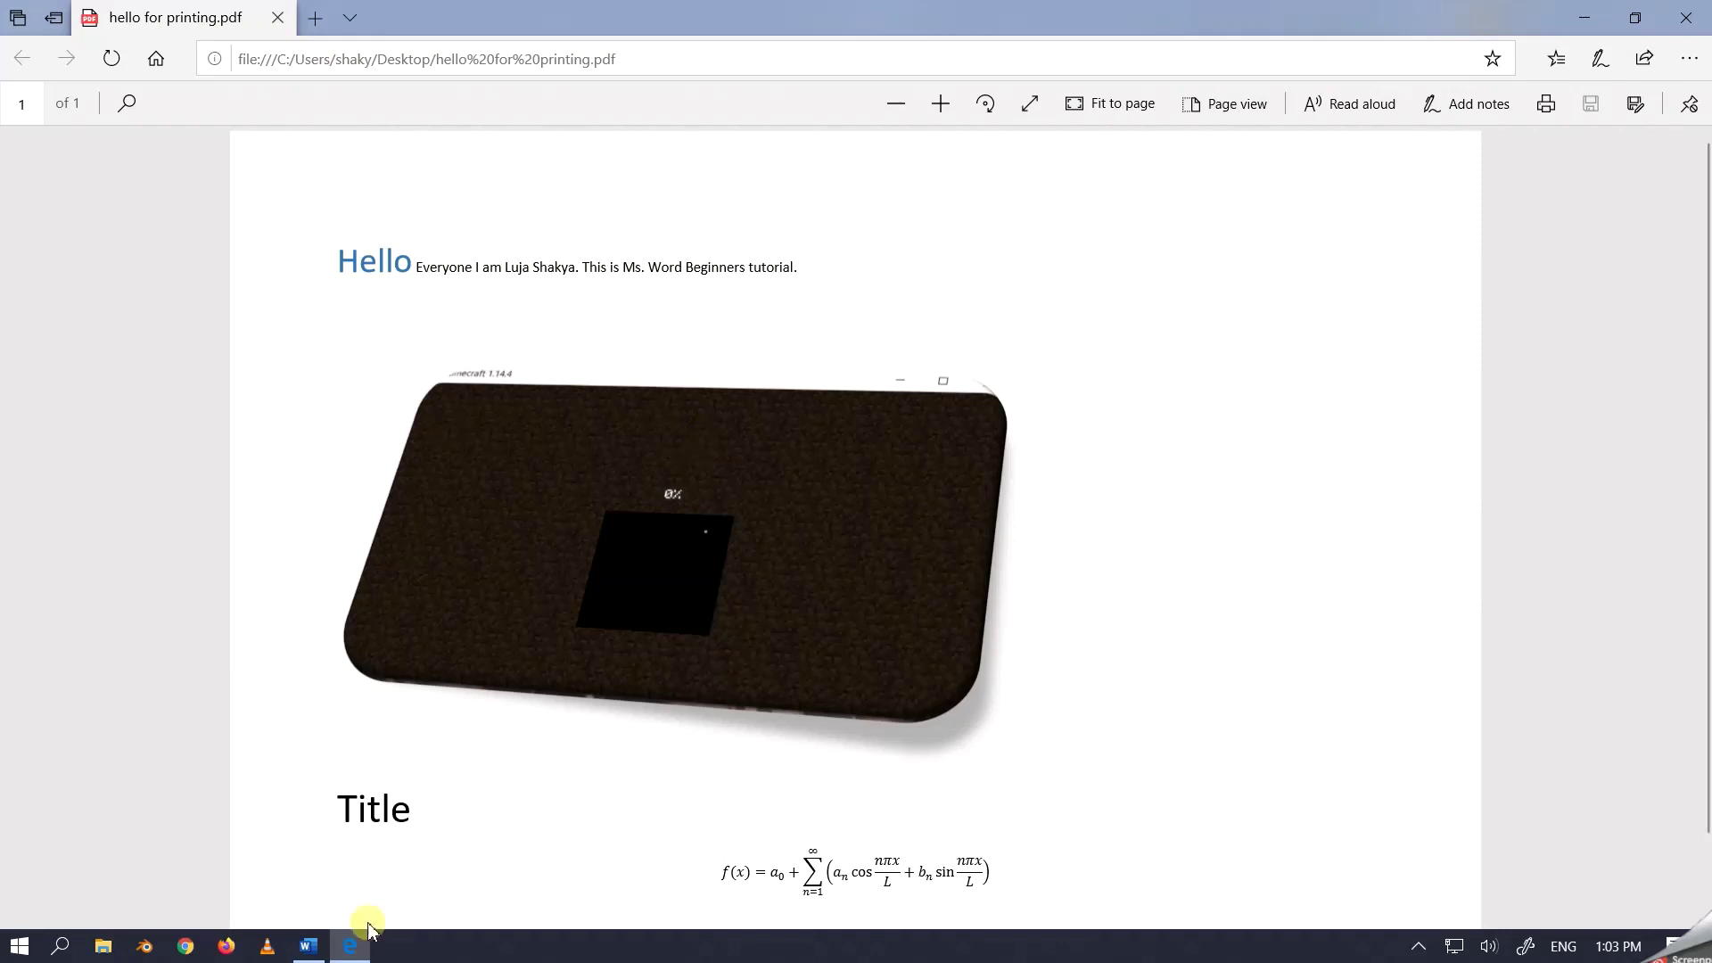
pyautogui.scroll(-1, 972, 233)
pyautogui.scroll(1, 974, 240)
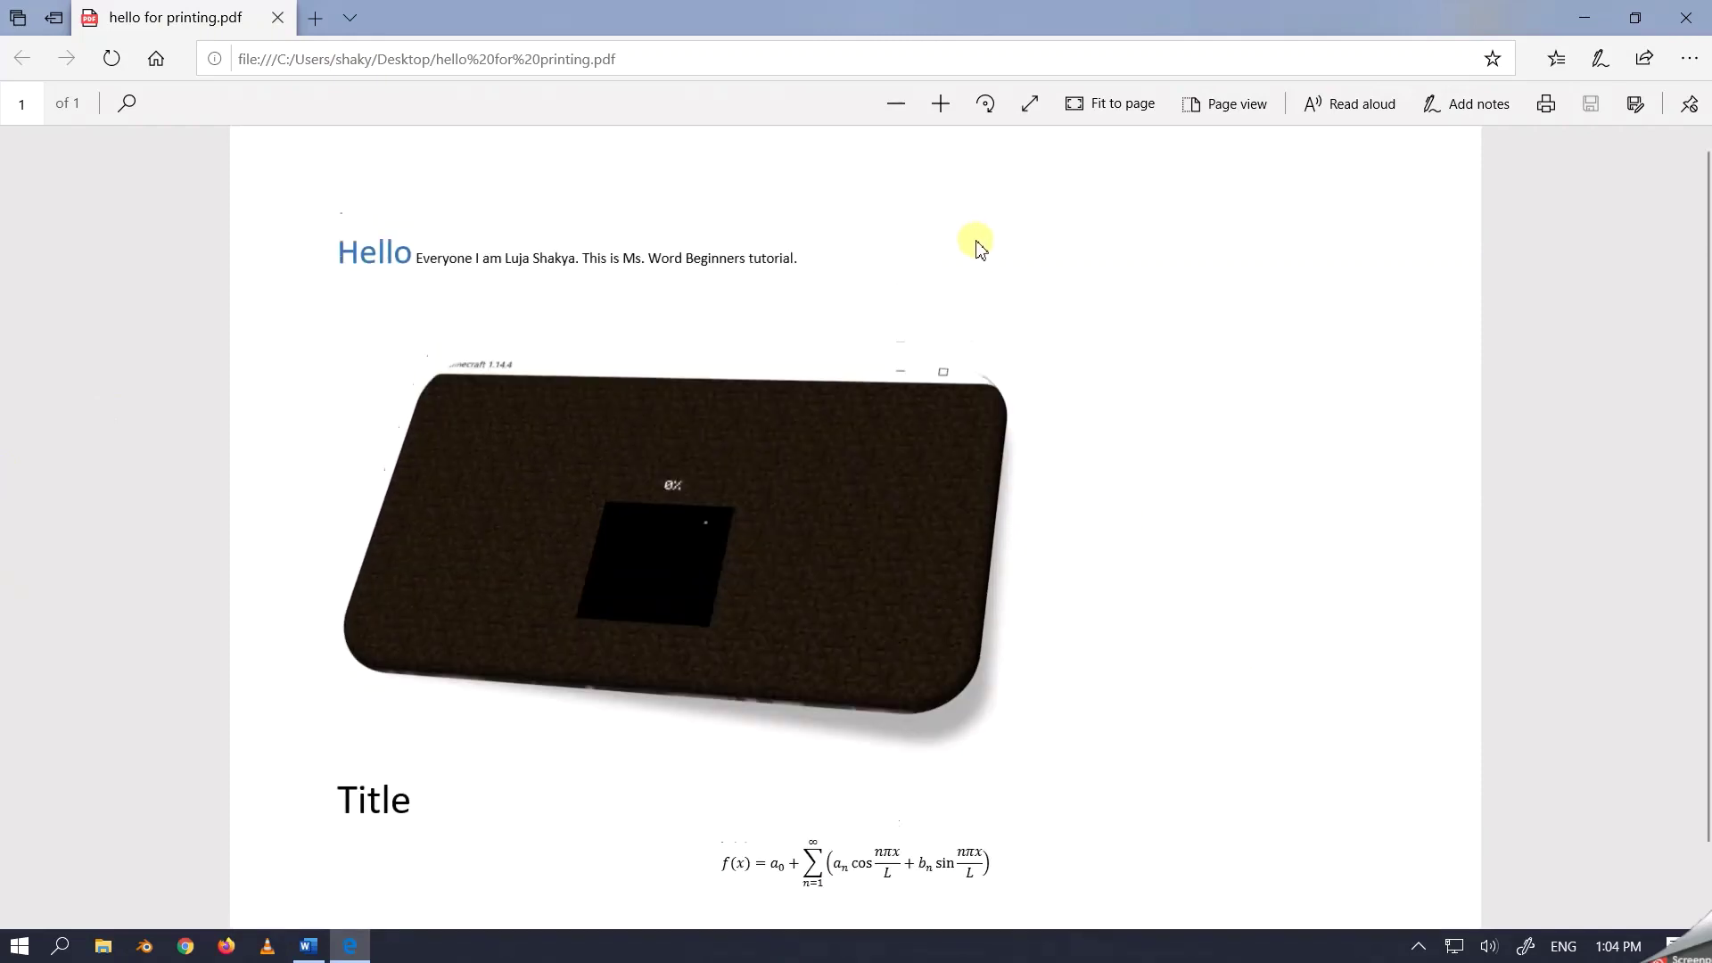
pyautogui.scroll(-1, 975, 245)
pyautogui.scroll(1, 976, 245)
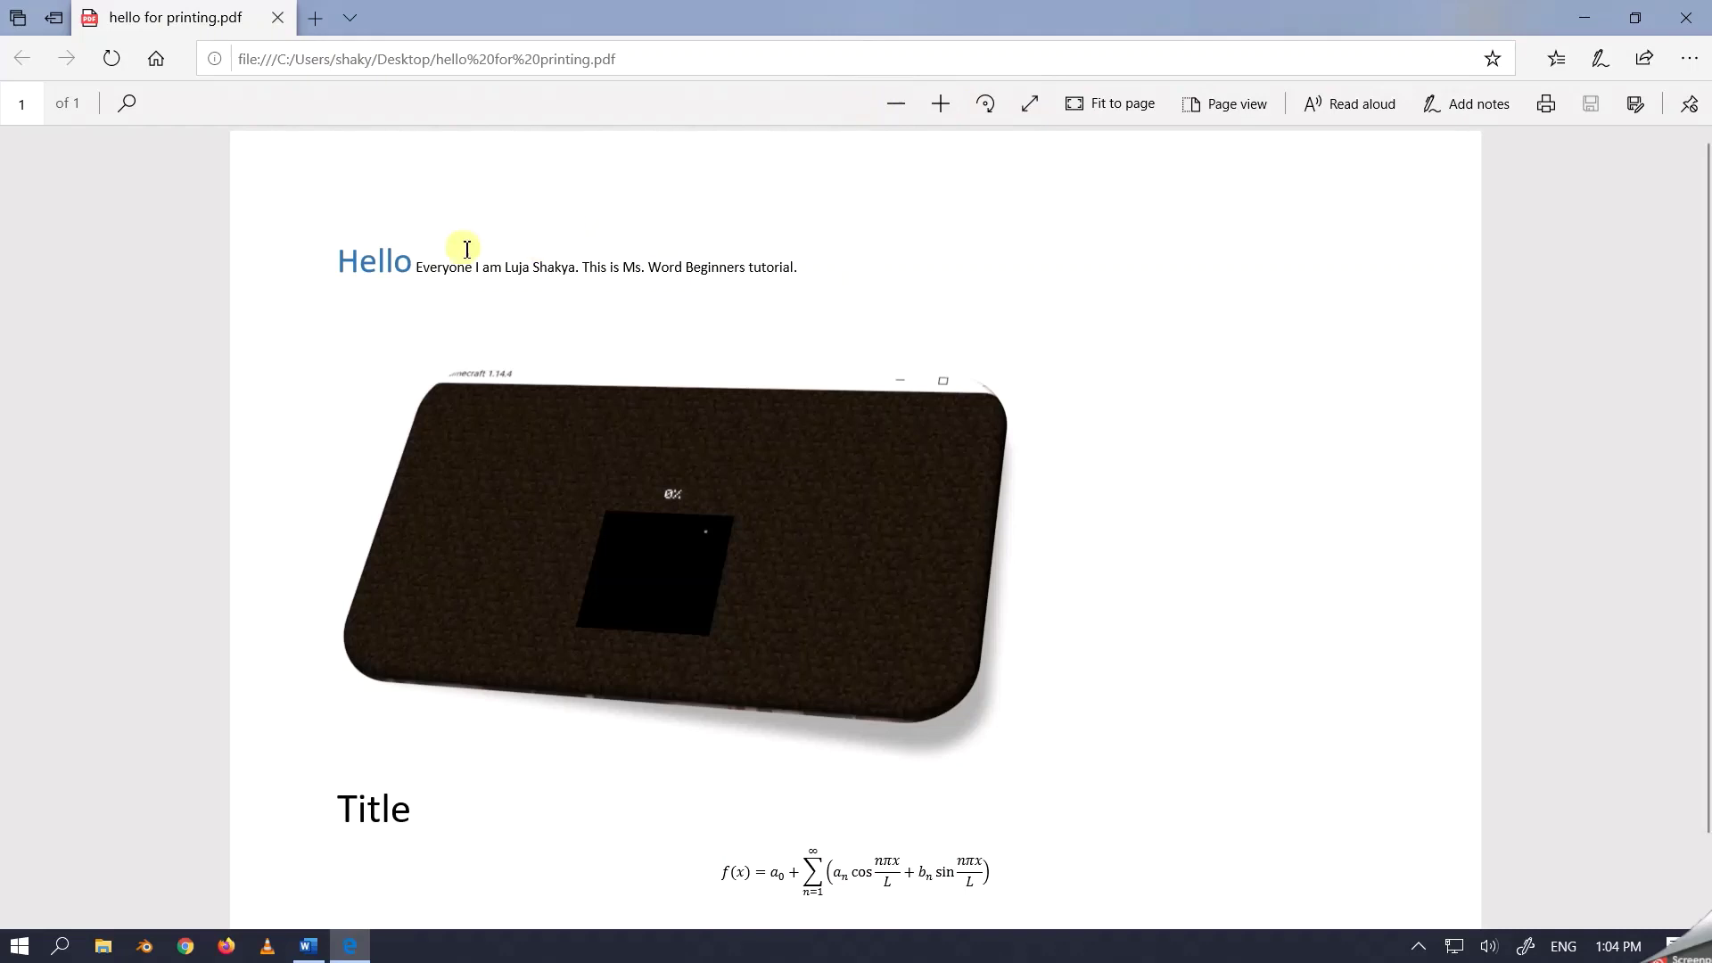
pyautogui.moveTo(409, 265); pyautogui.dragTo(774, 260)
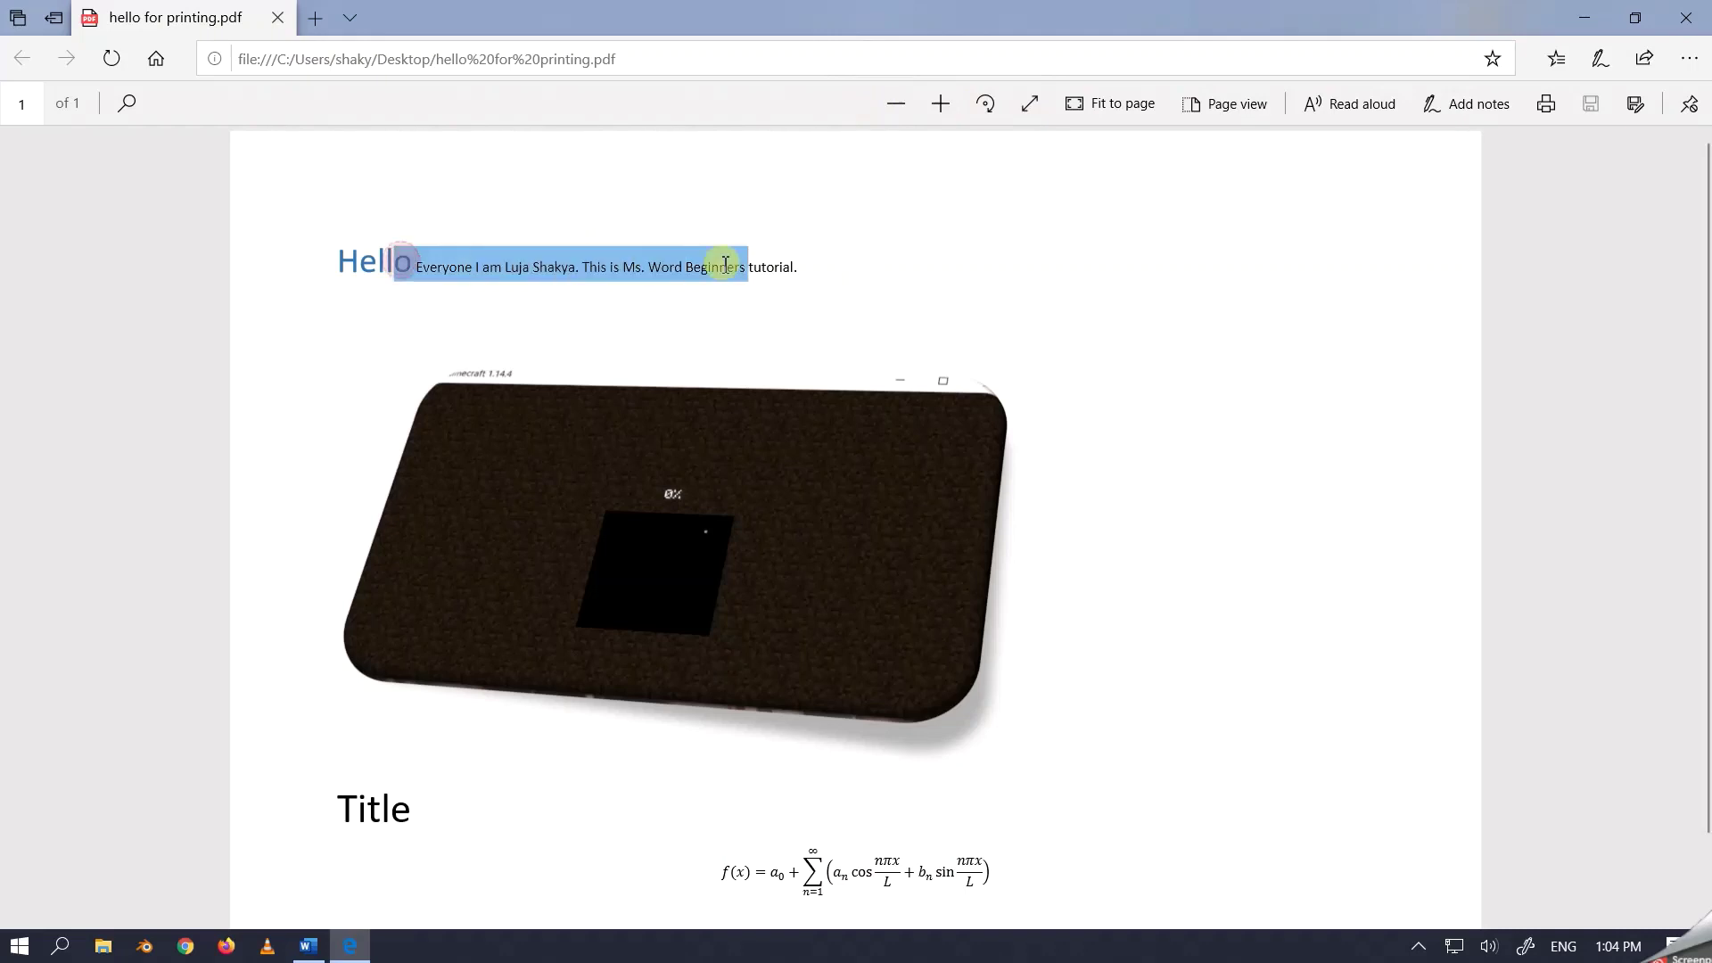
pyautogui.click(902, 251)
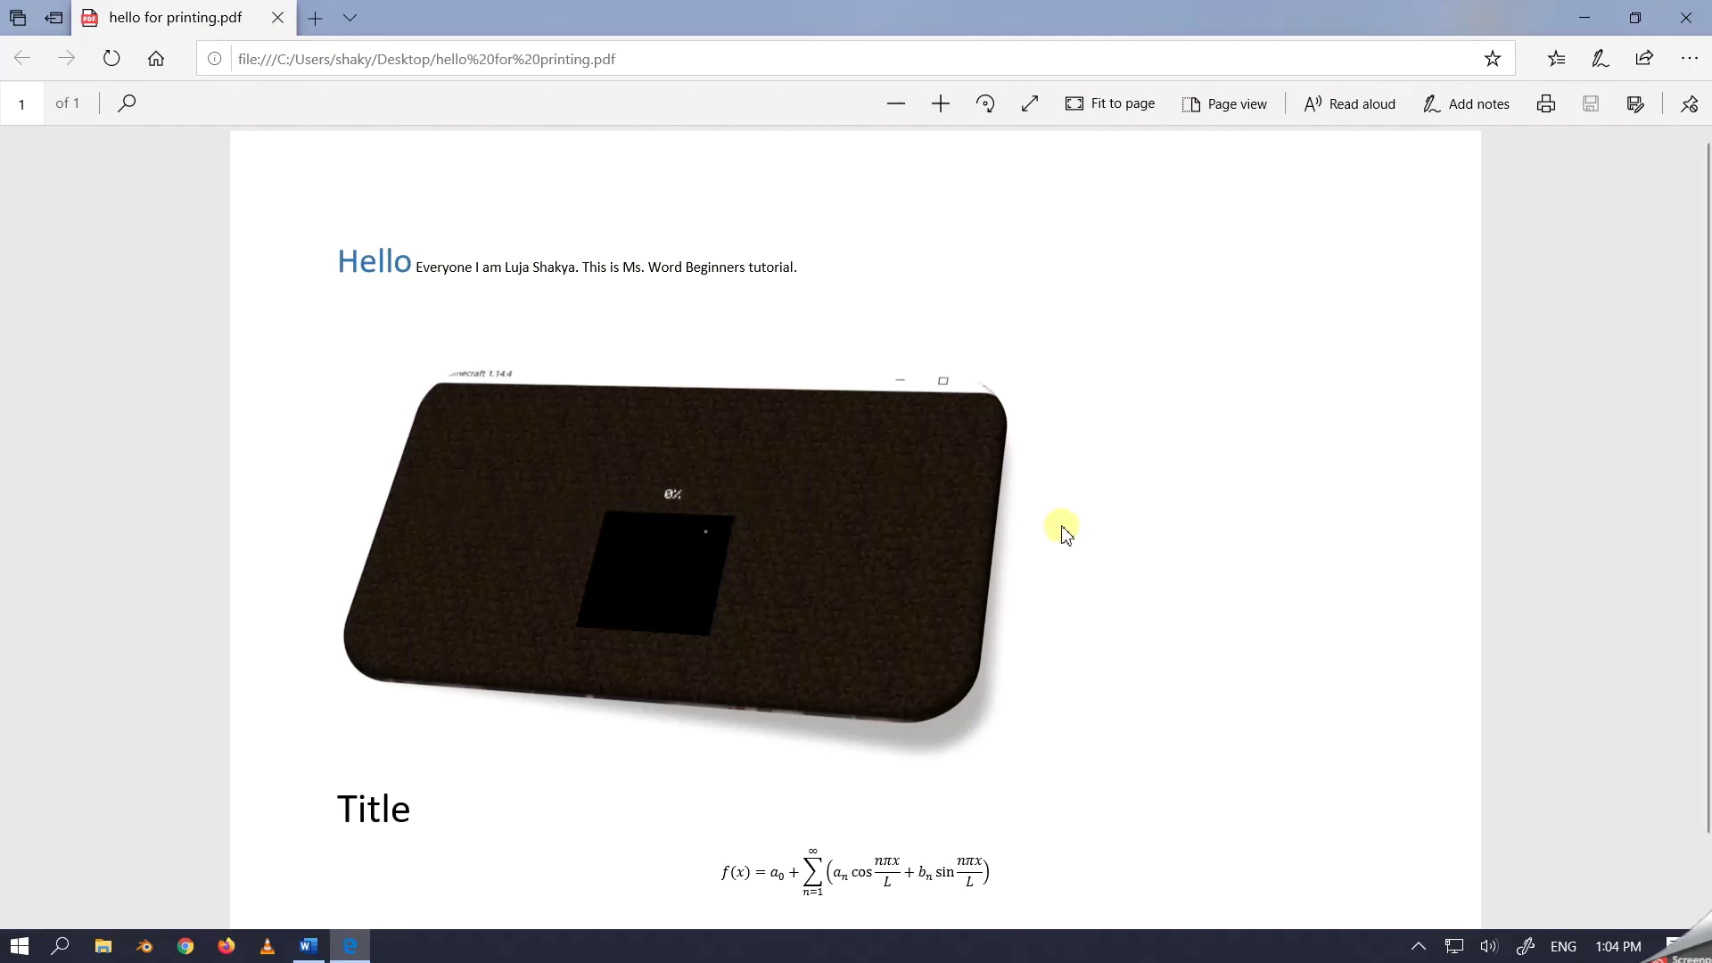
# Minimize Edge and Word, then open the todo text file from the desktop
pyautogui.click(1600, 26)
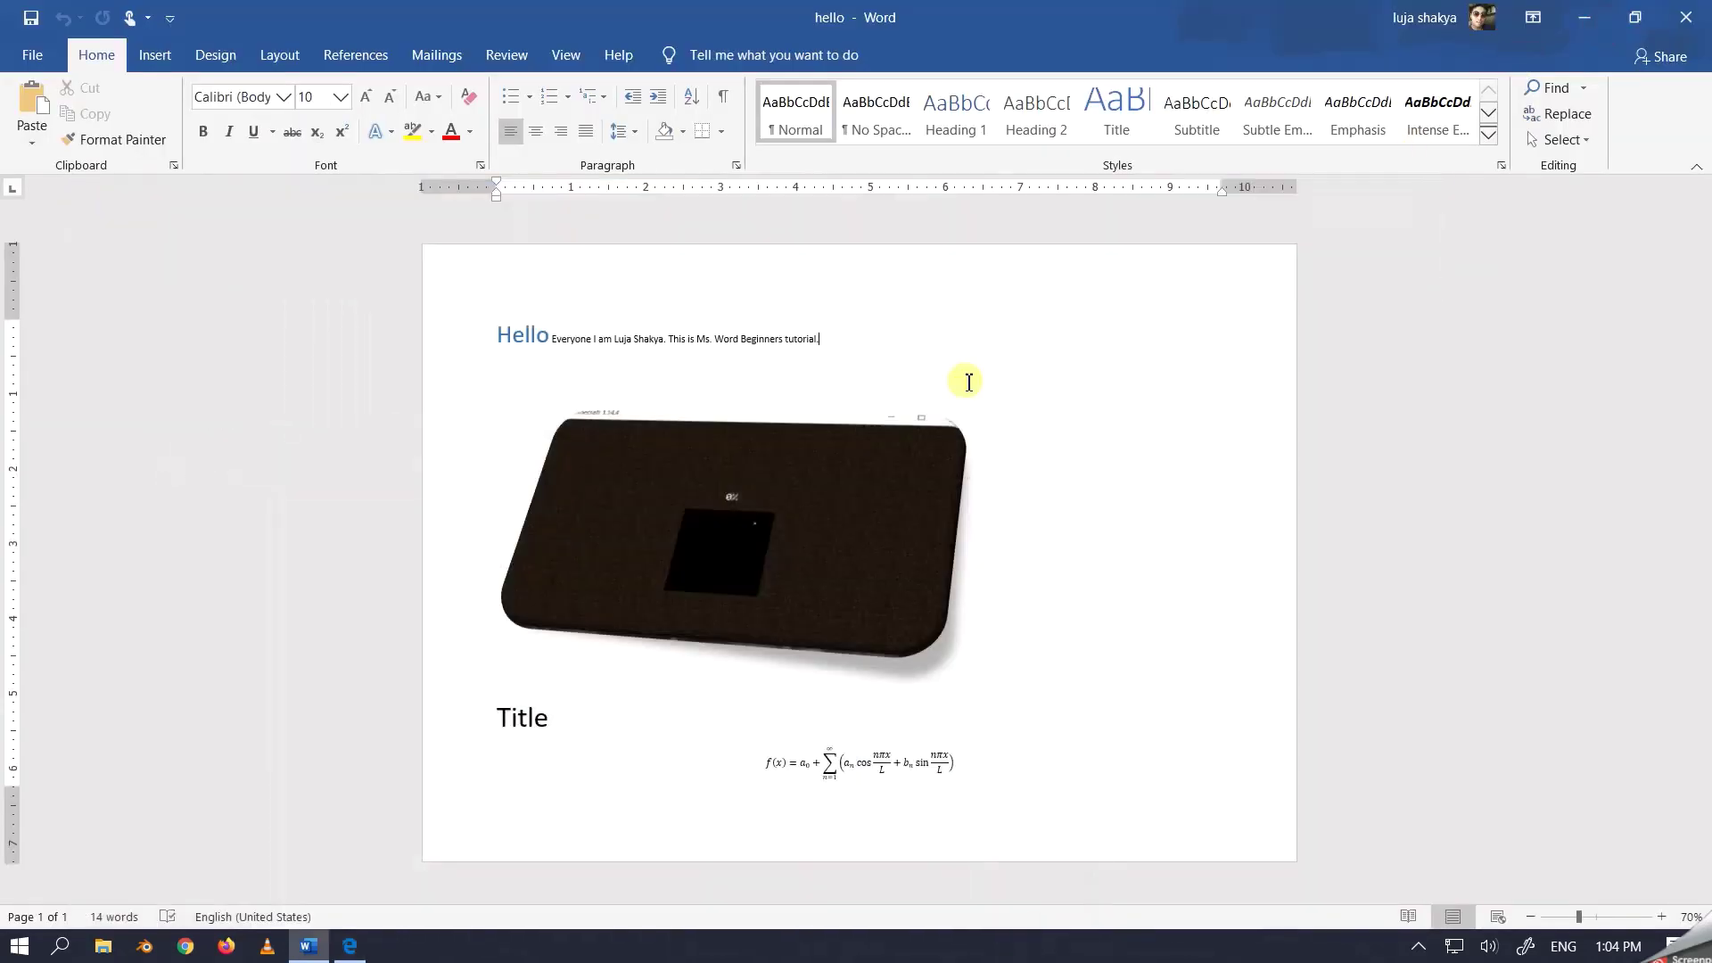
pyautogui.click(1592, 16)
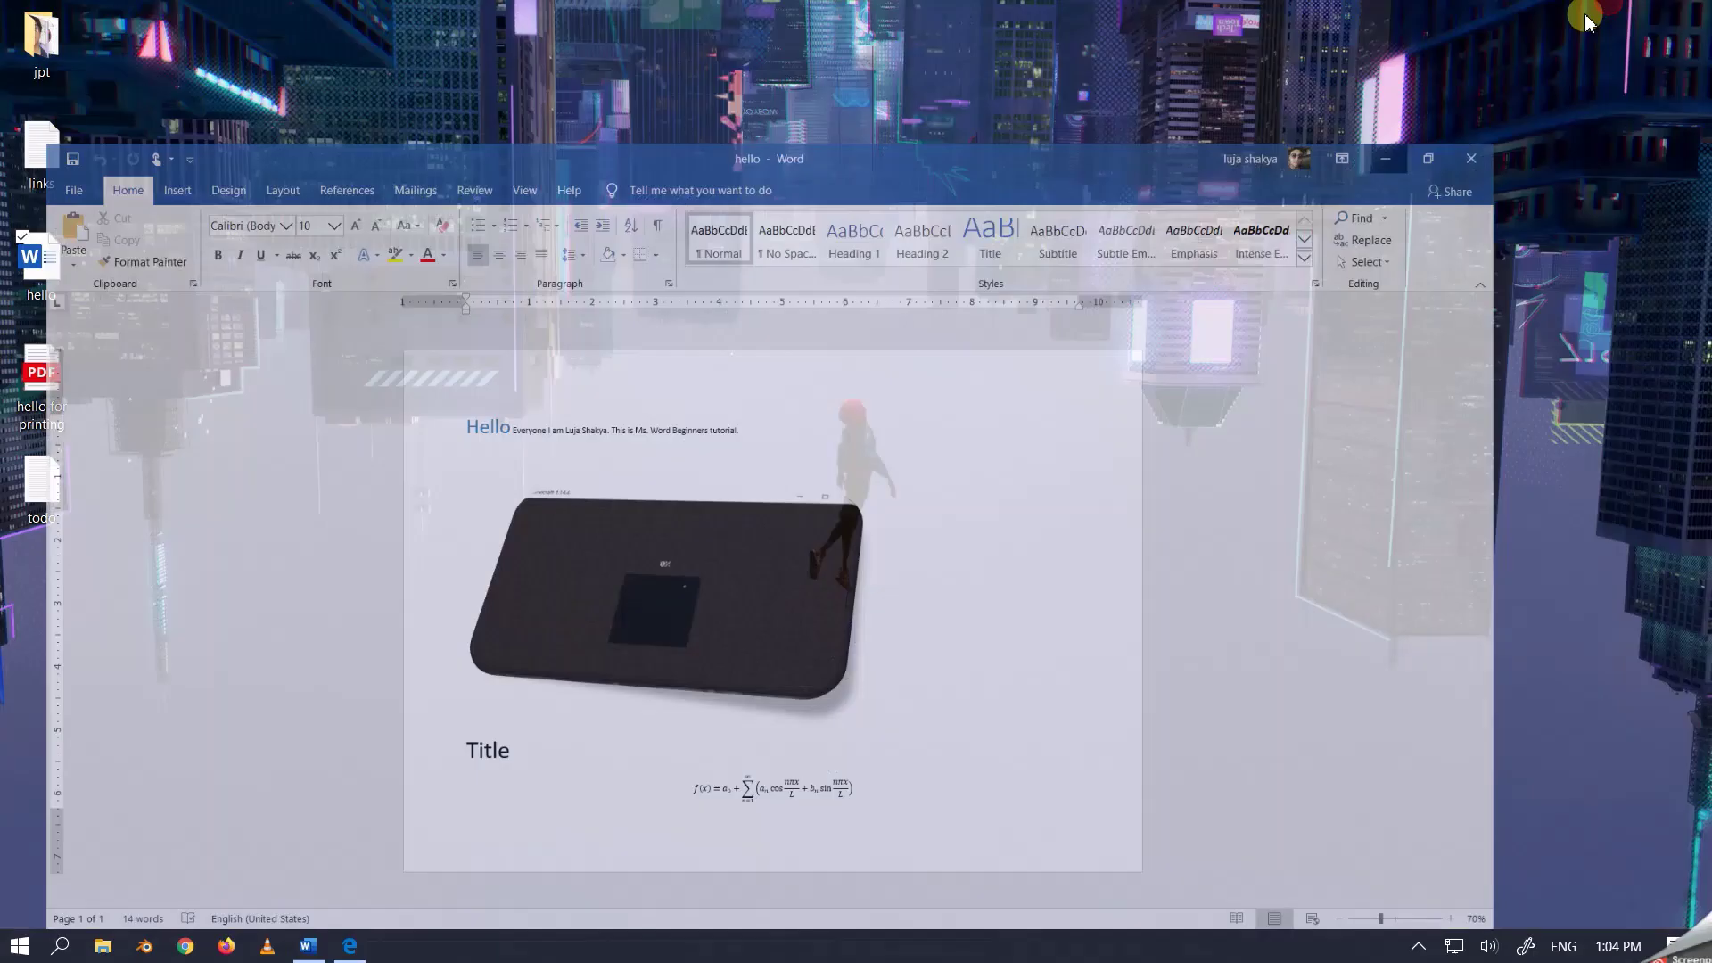
pyautogui.doubleClick(46, 519)
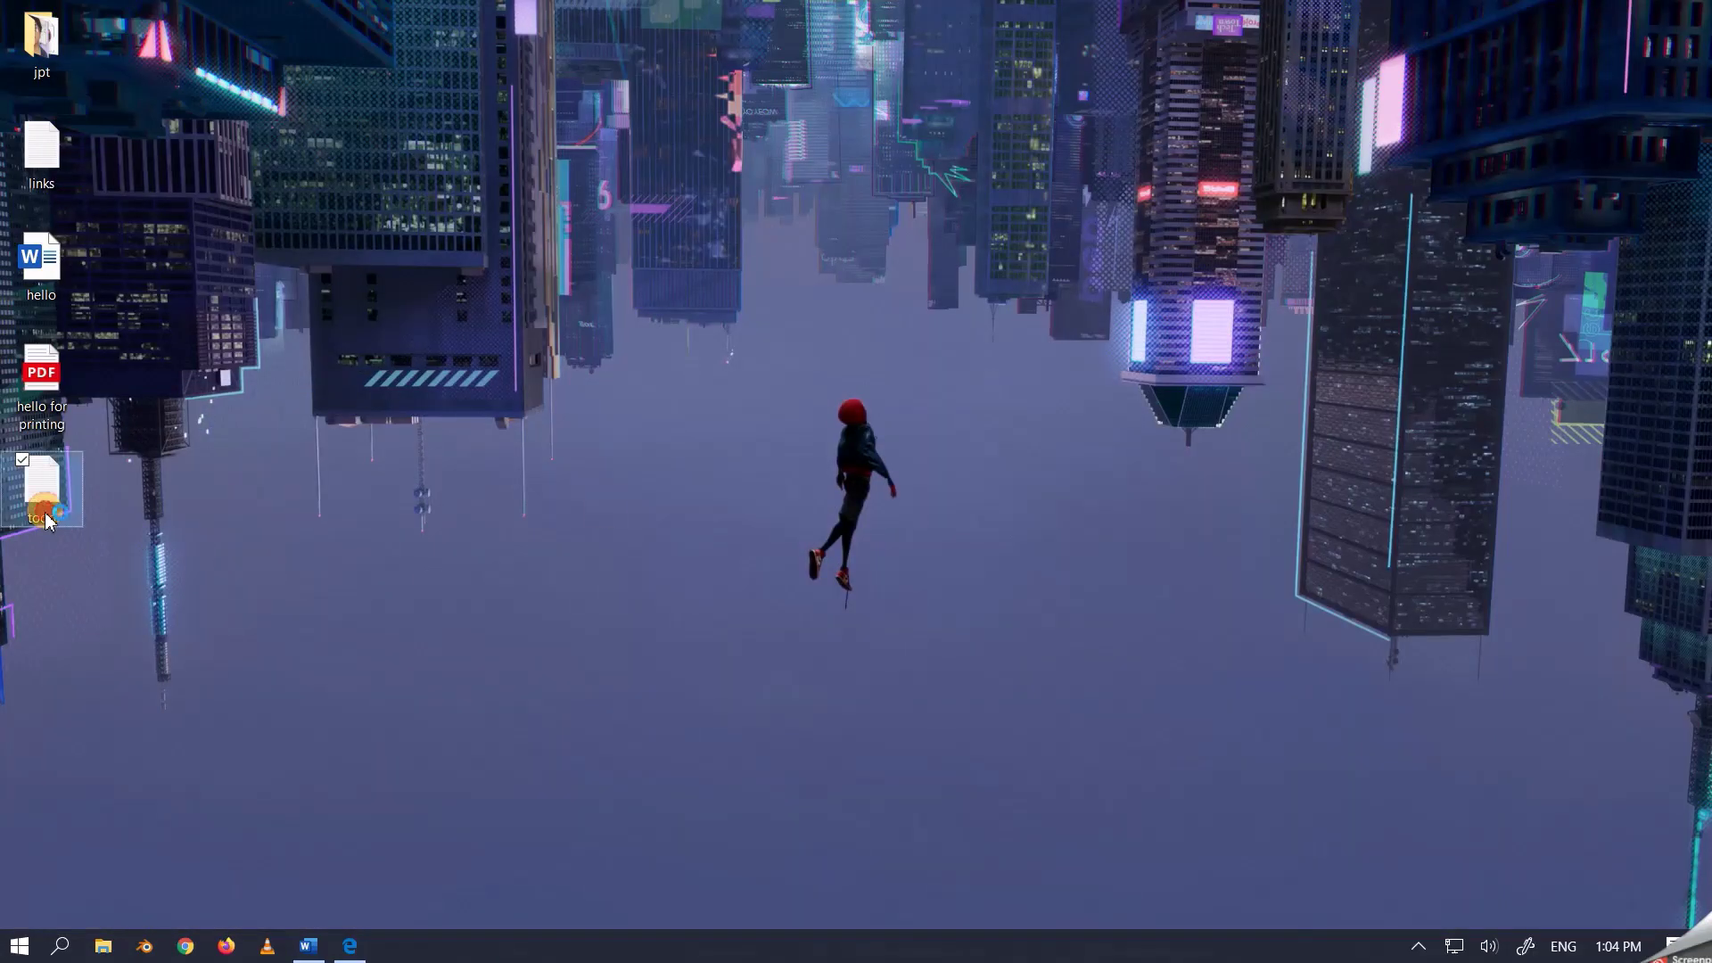
# Append 'support me guyz!!!!!!!!!!!!!' and 'dont forget to subscribe' as two new lines at the end of the todo list
pyautogui.click(744, 496)
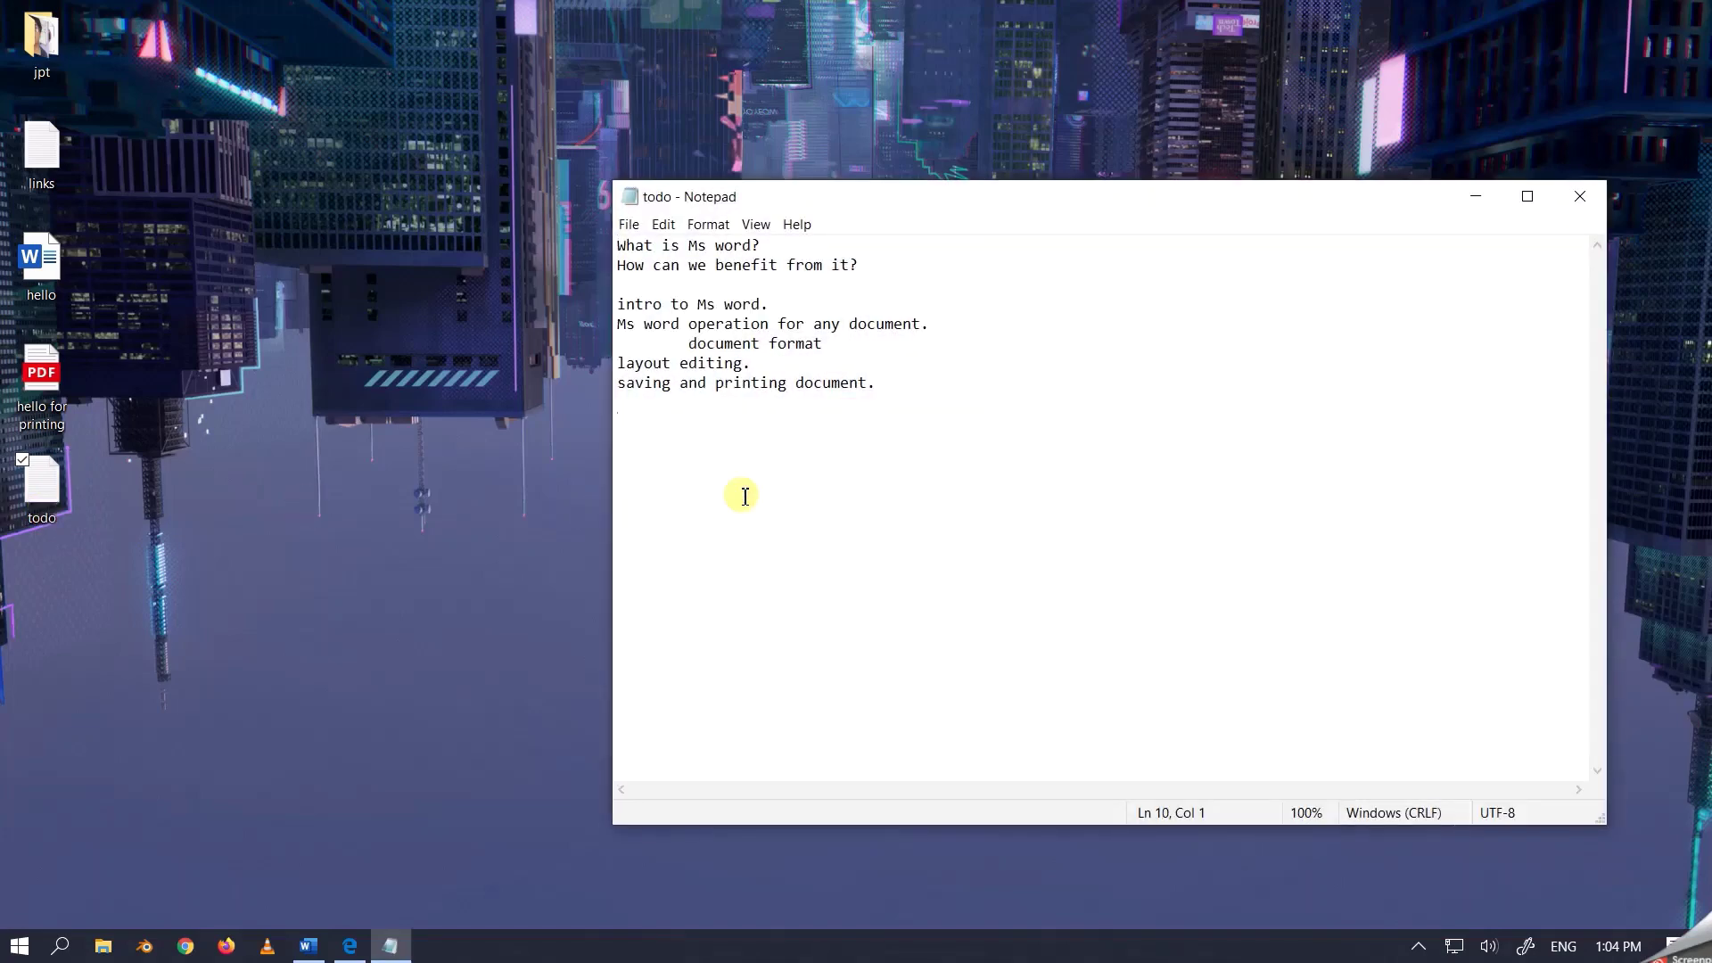
pyautogui.write('support')
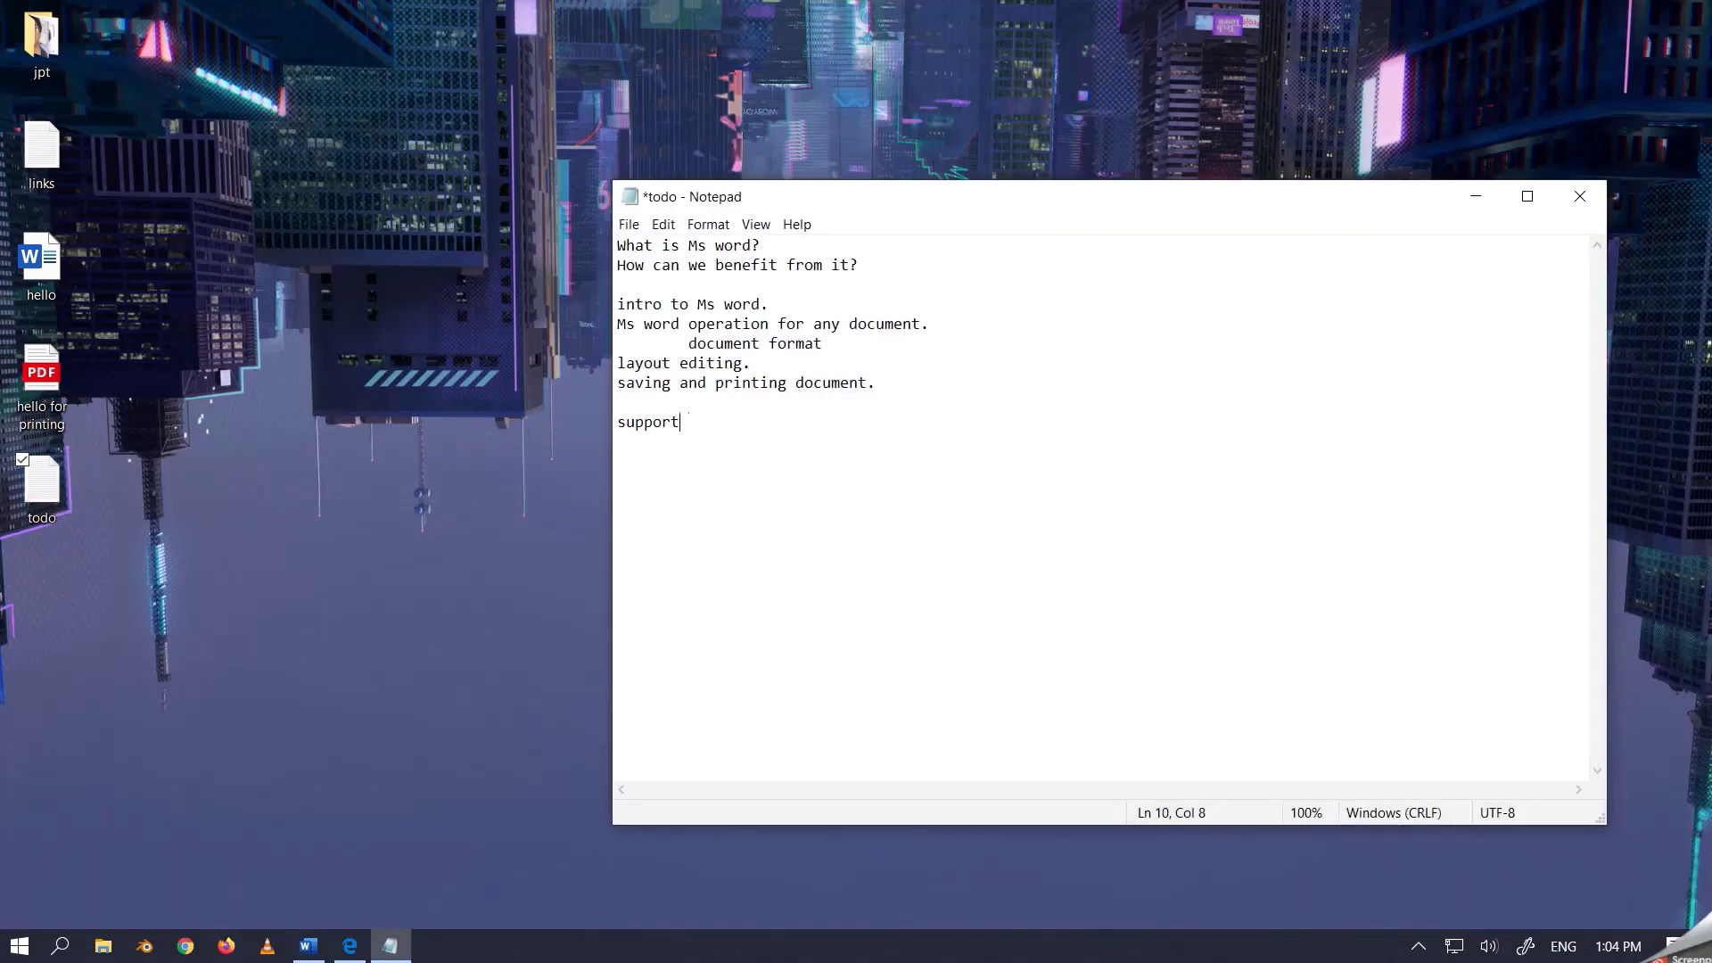
pyautogui.write(' me guy')
pyautogui.write('z')
pyautogui.write('!!!!!!!!!!!!!')
pyautogui.press('Return')
pyautogui.write('dont forg')
pyautogui.write('et to su')
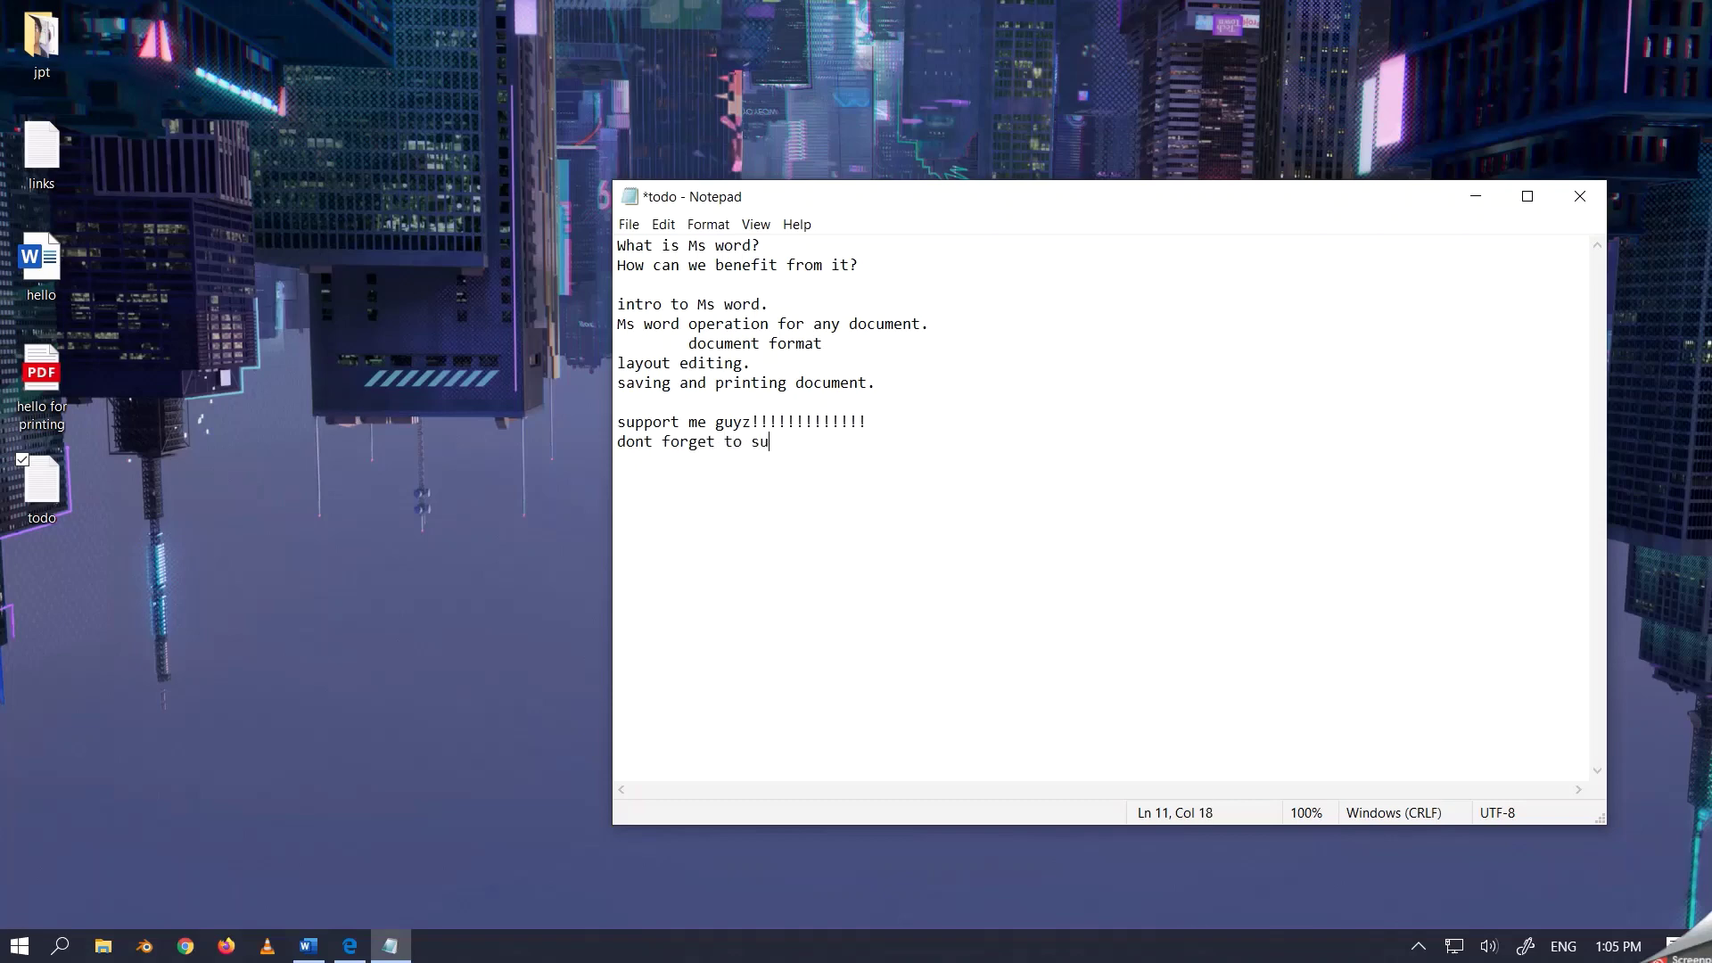
pyautogui.write('bscribe')
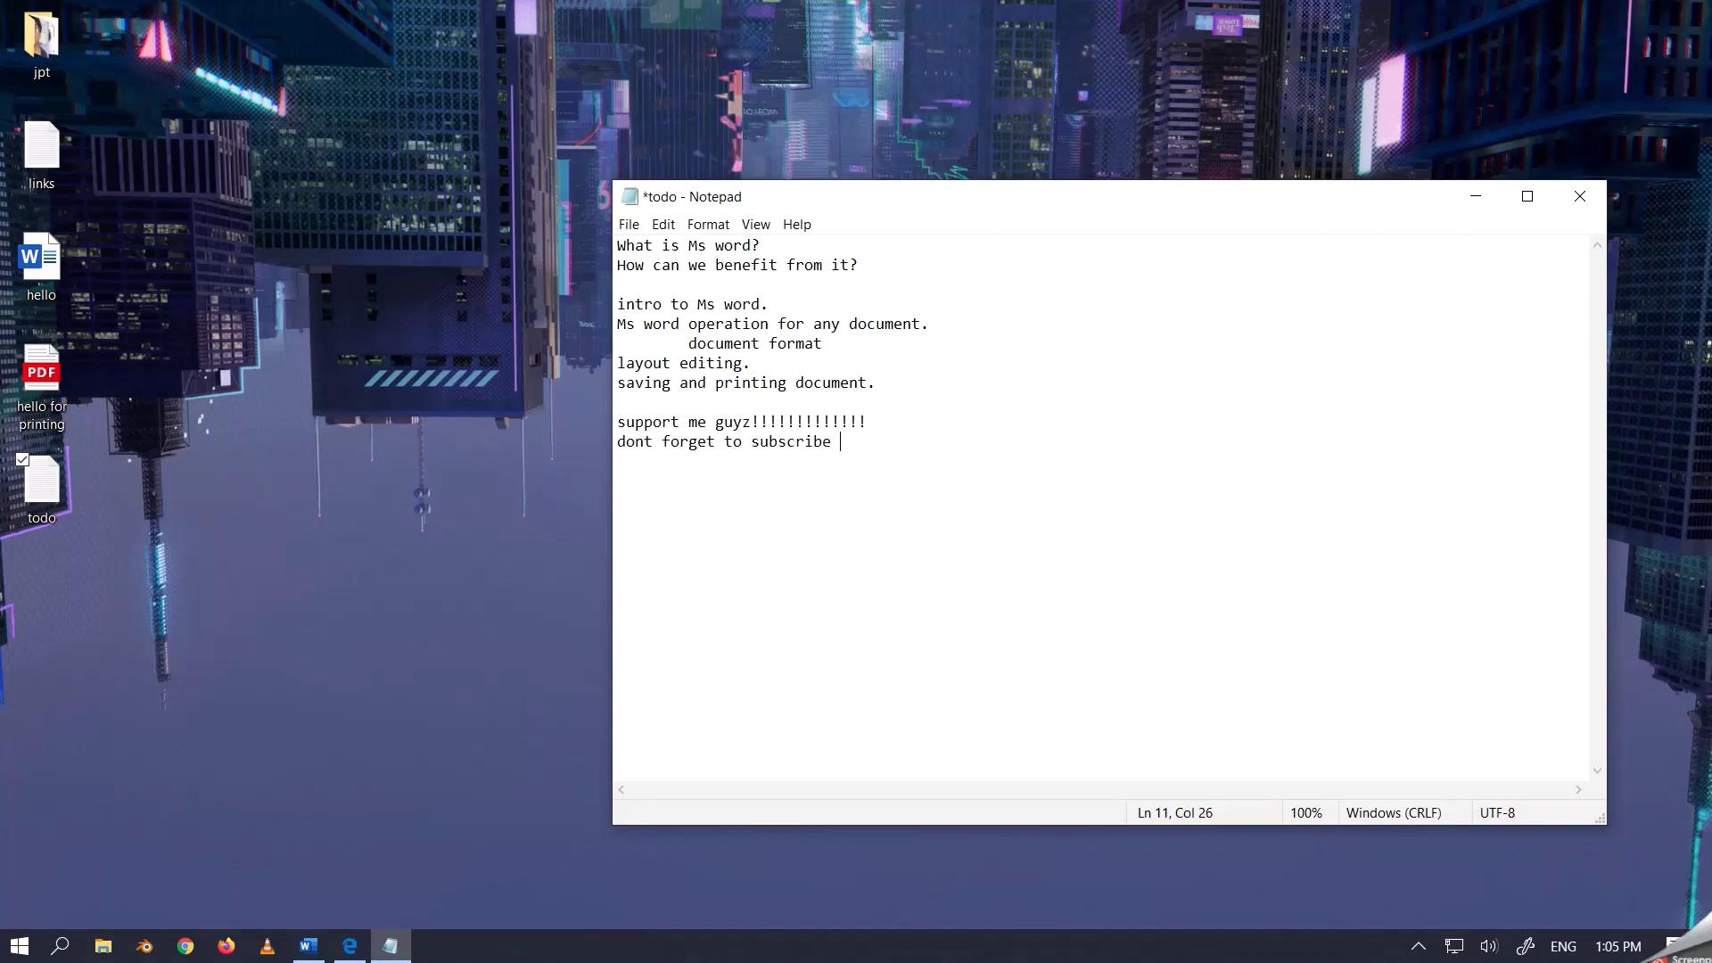